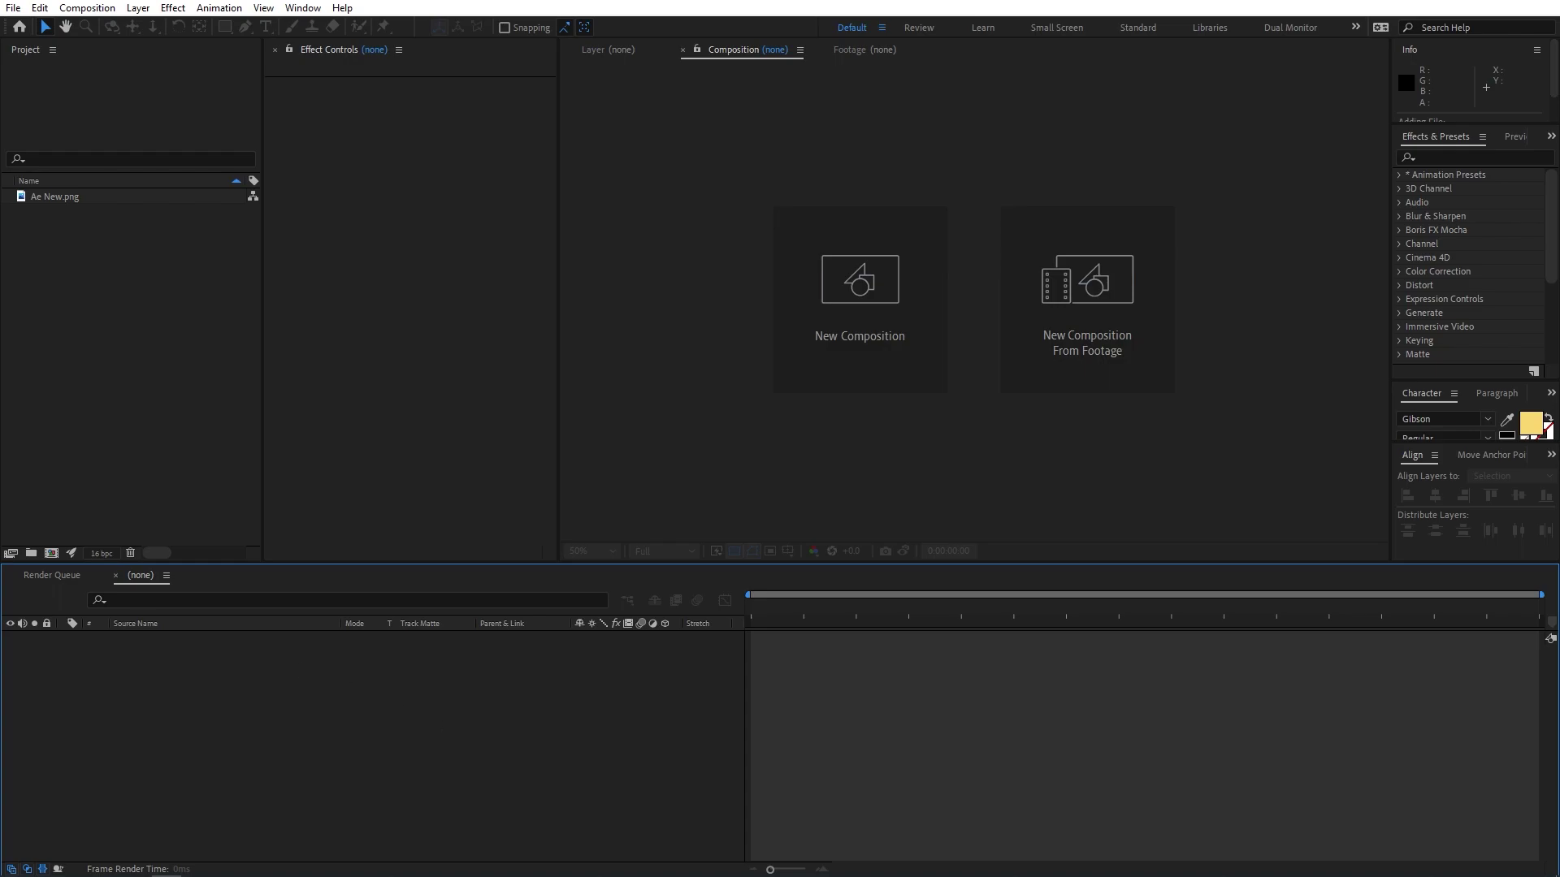
pyautogui.moveTo(480, 407); pyautogui.dragTo(557, 333)
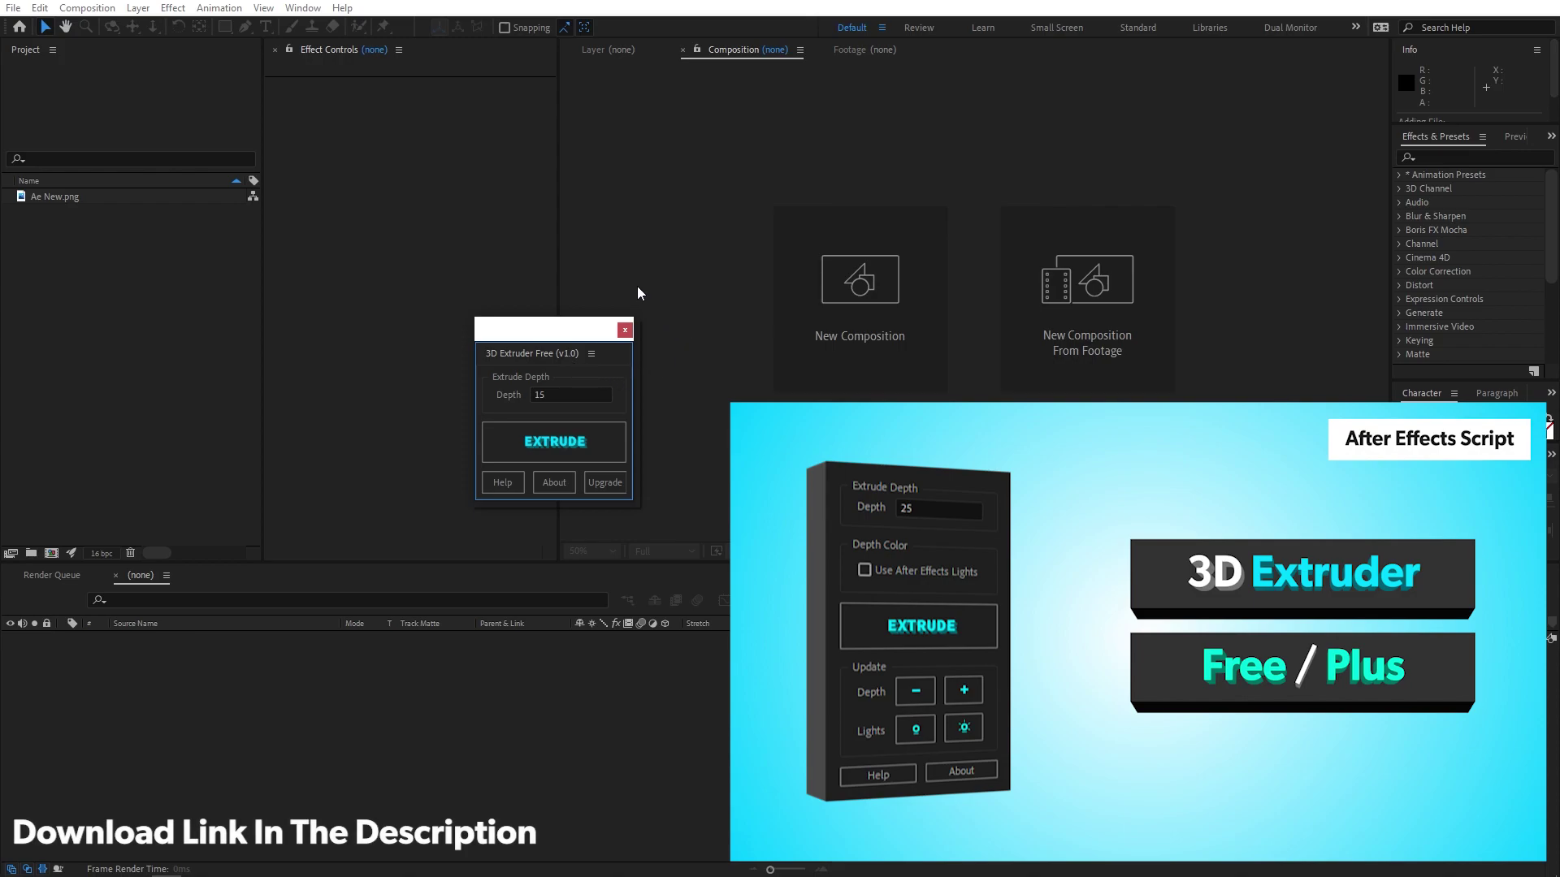
pyautogui.moveTo(541, 332); pyautogui.dragTo(400, 290)
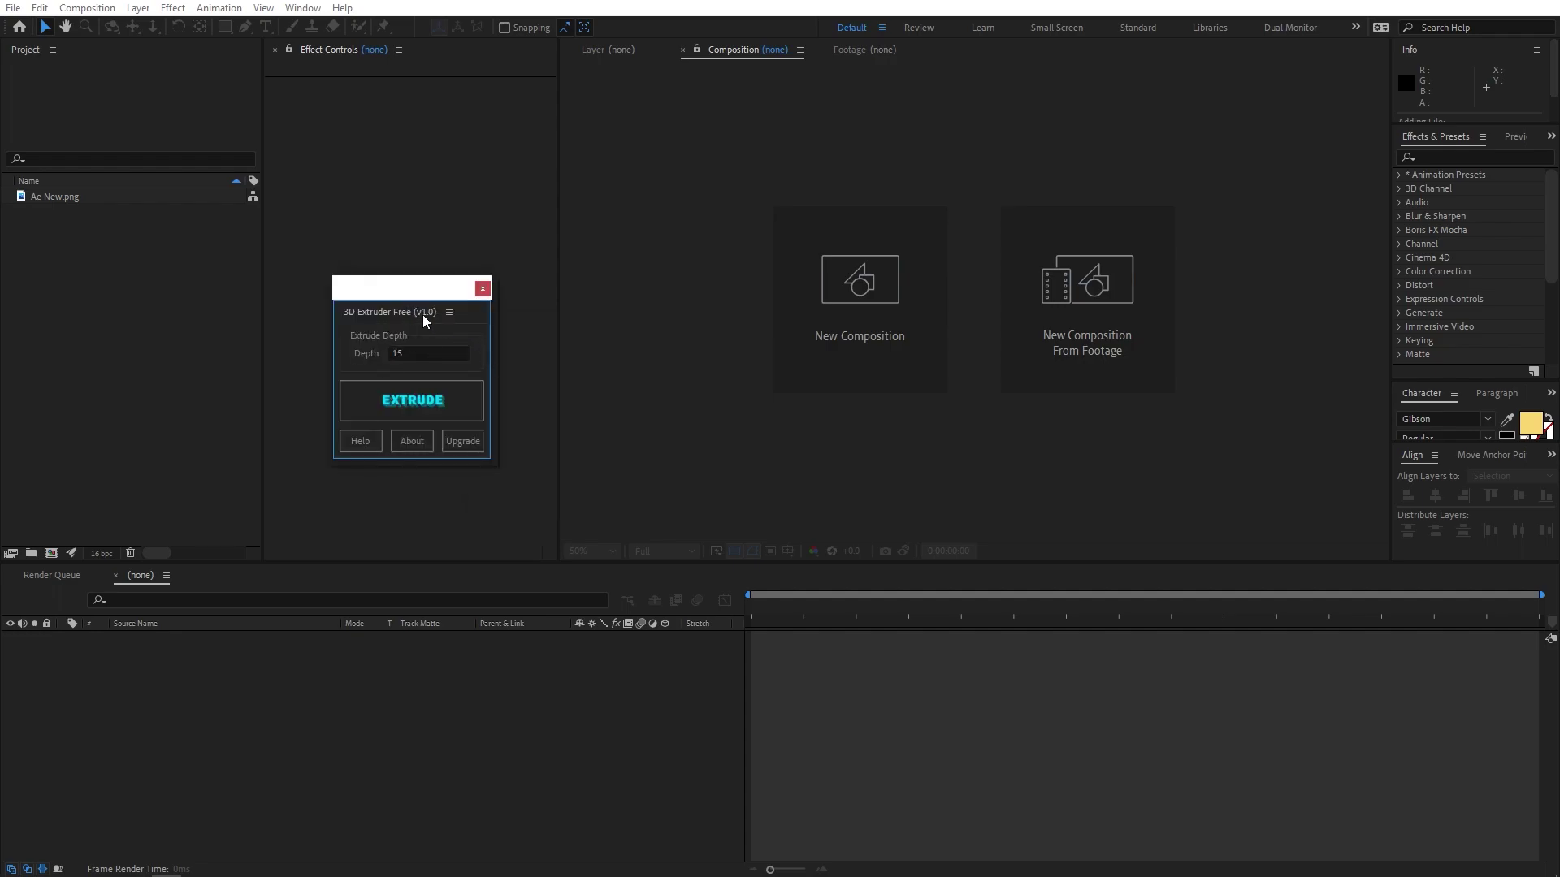
pyautogui.moveTo(431, 301); pyautogui.dragTo(143, 390)
# Create a composition named Main at 1920x1080, 30 fps, with a 15-second duration
pyautogui.click(104, 11)
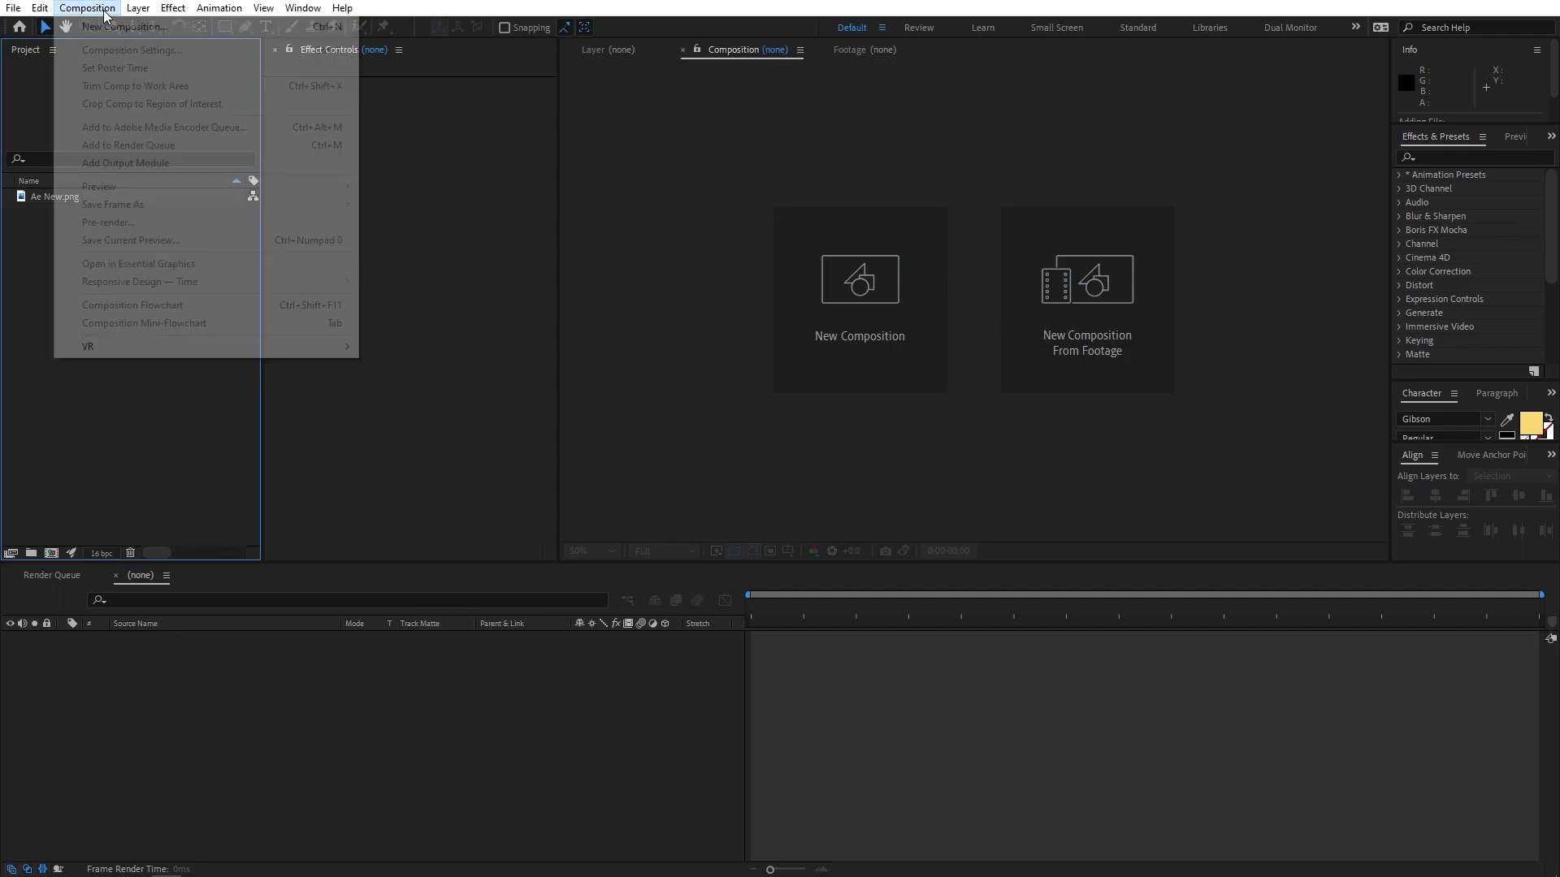
pyautogui.click(125, 32)
pyautogui.write('Main')
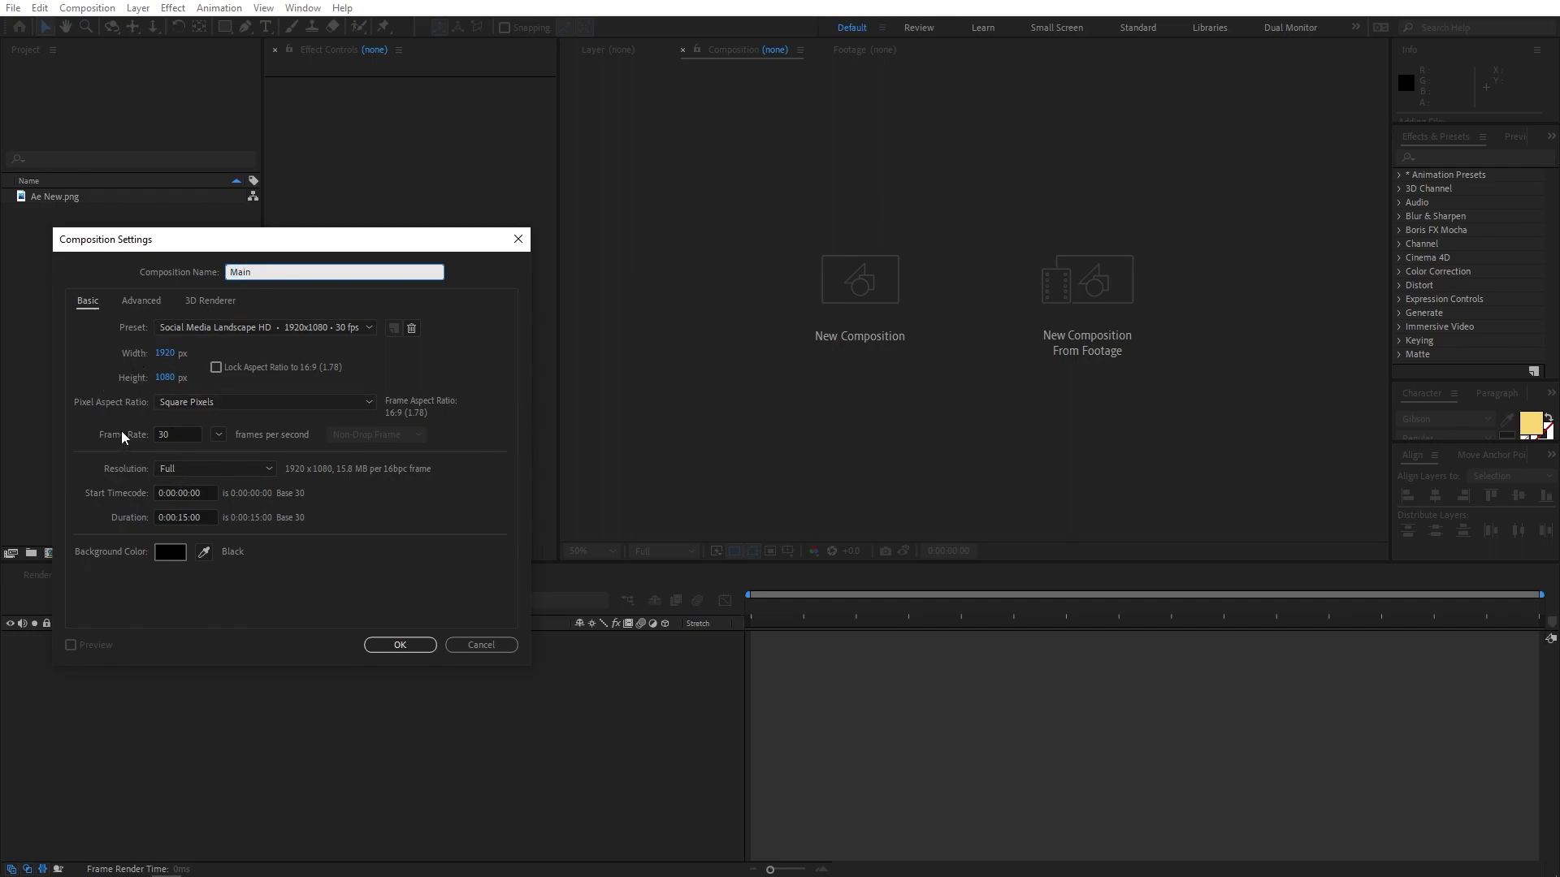
pyautogui.click(430, 646)
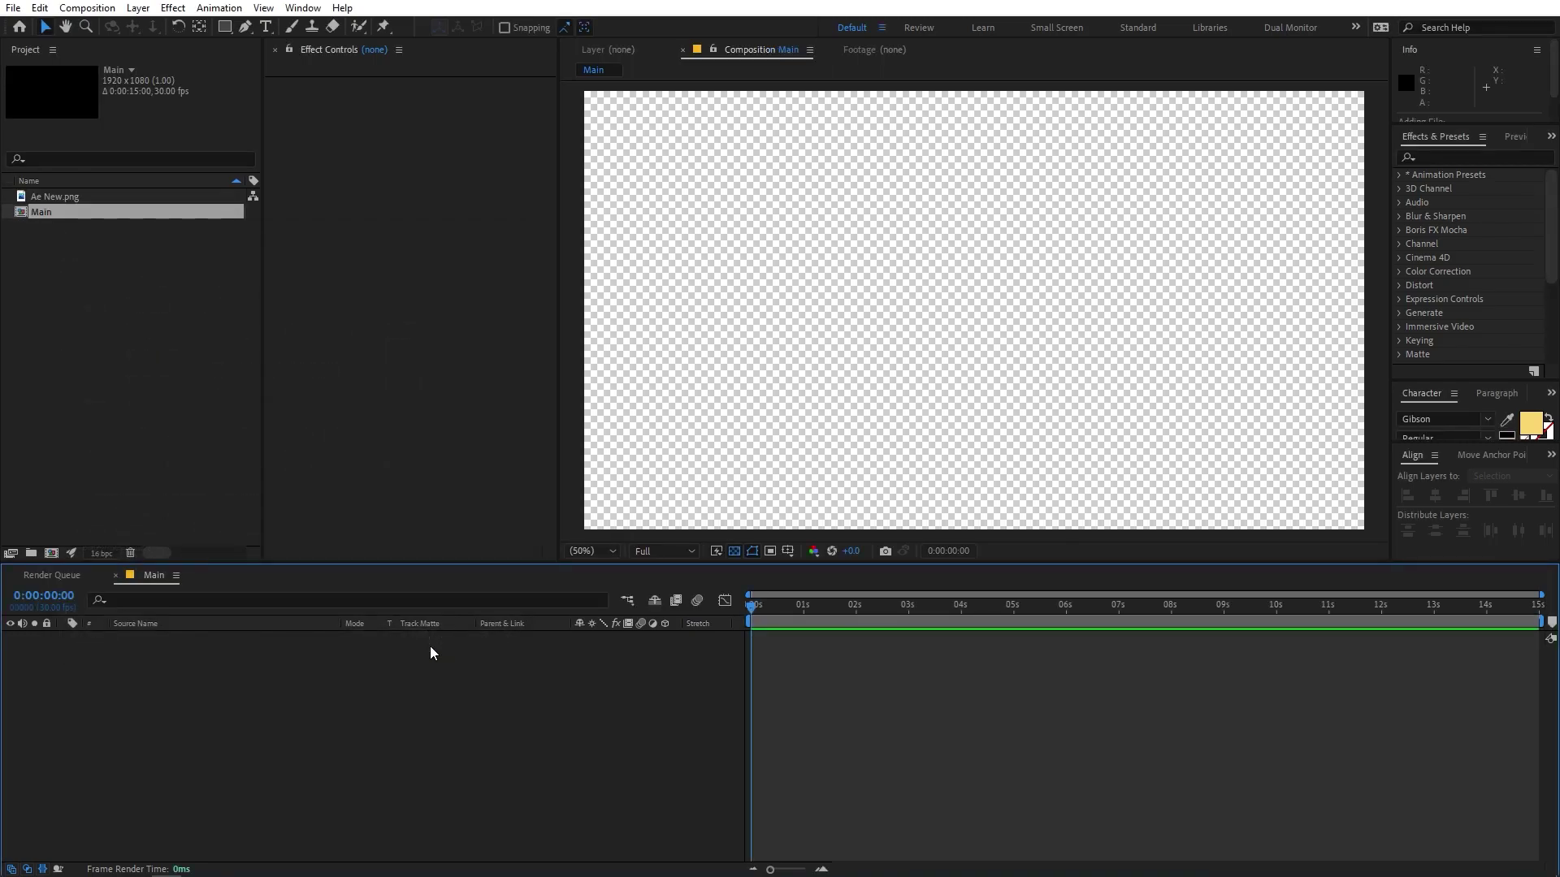
# Create a second composition named Logo with a width and height of 800 px
pyautogui.click(171, 394)
pyautogui.click(87, 7)
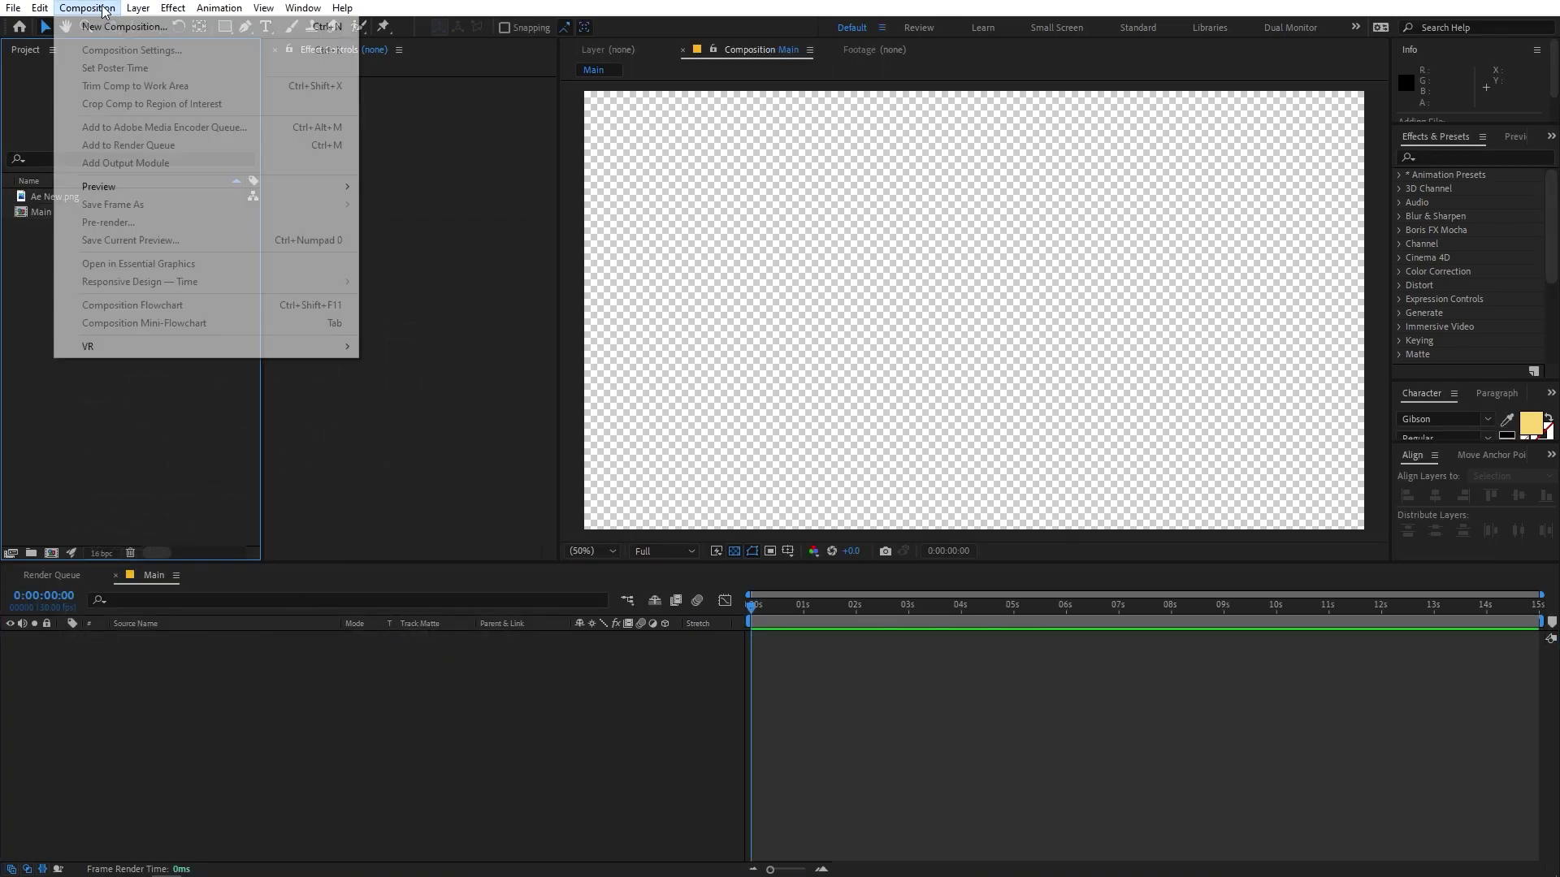
pyautogui.click(114, 29)
pyautogui.write('Logo')
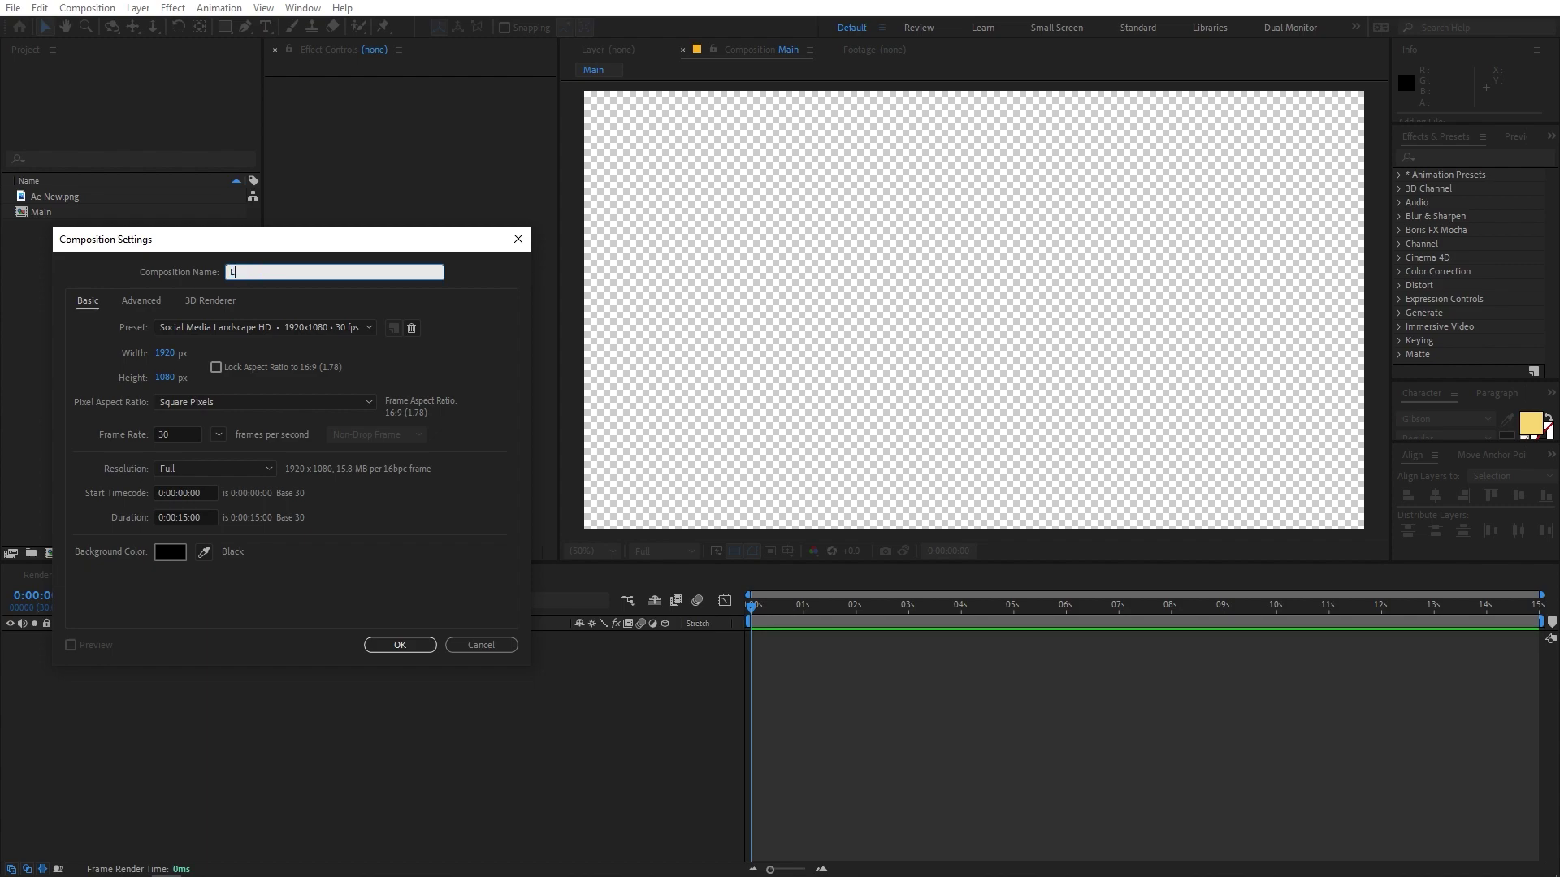
pyautogui.click(161, 354)
pyautogui.write('800')
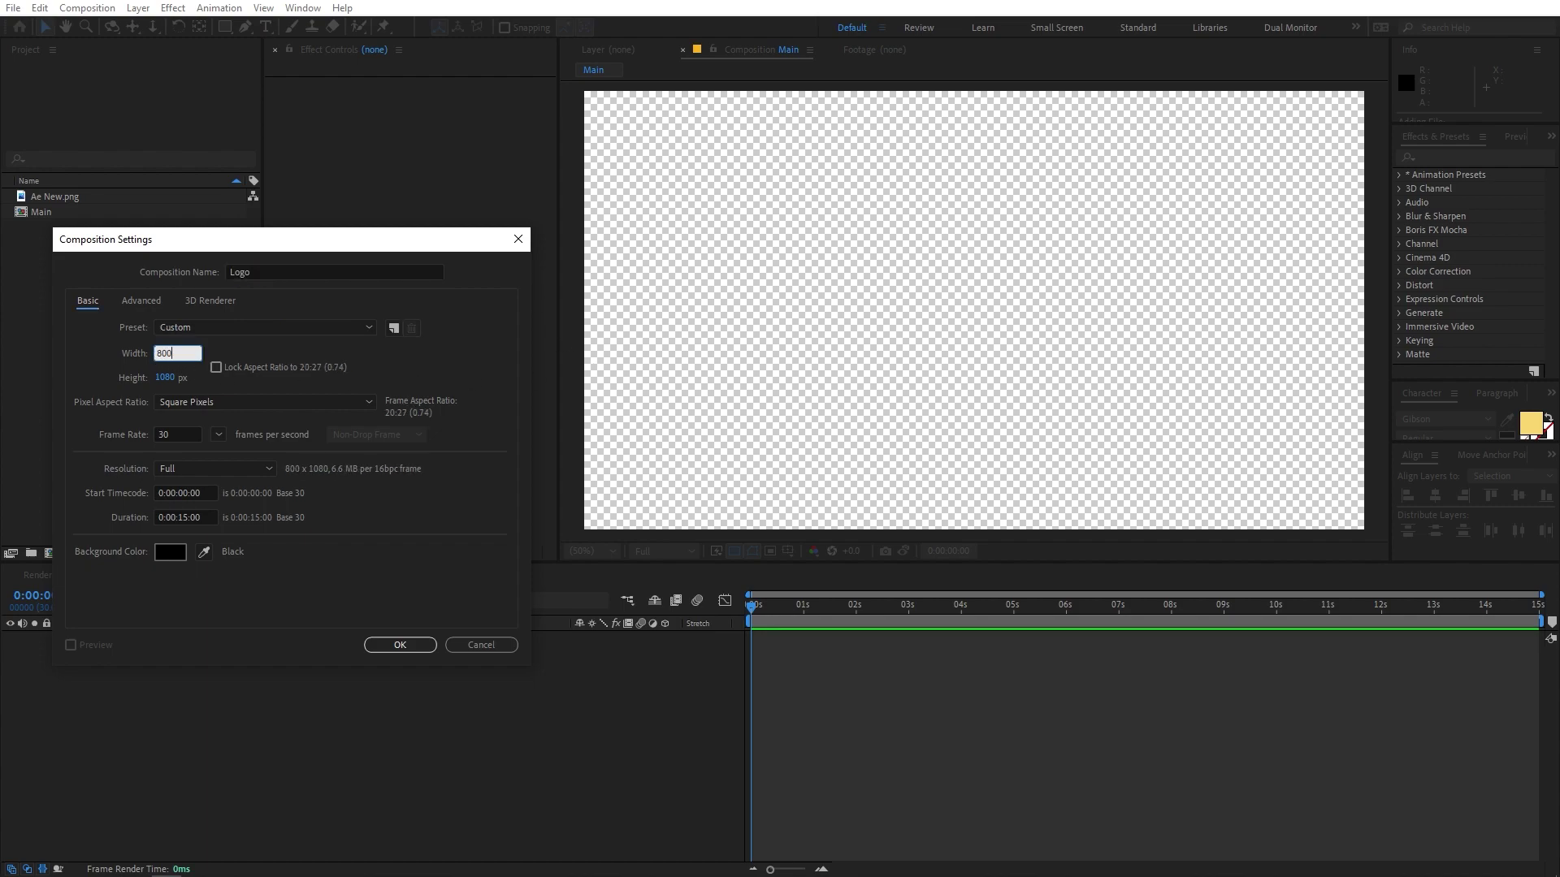
pyautogui.press('Tab')
pyautogui.write('800')
pyautogui.press('Return')
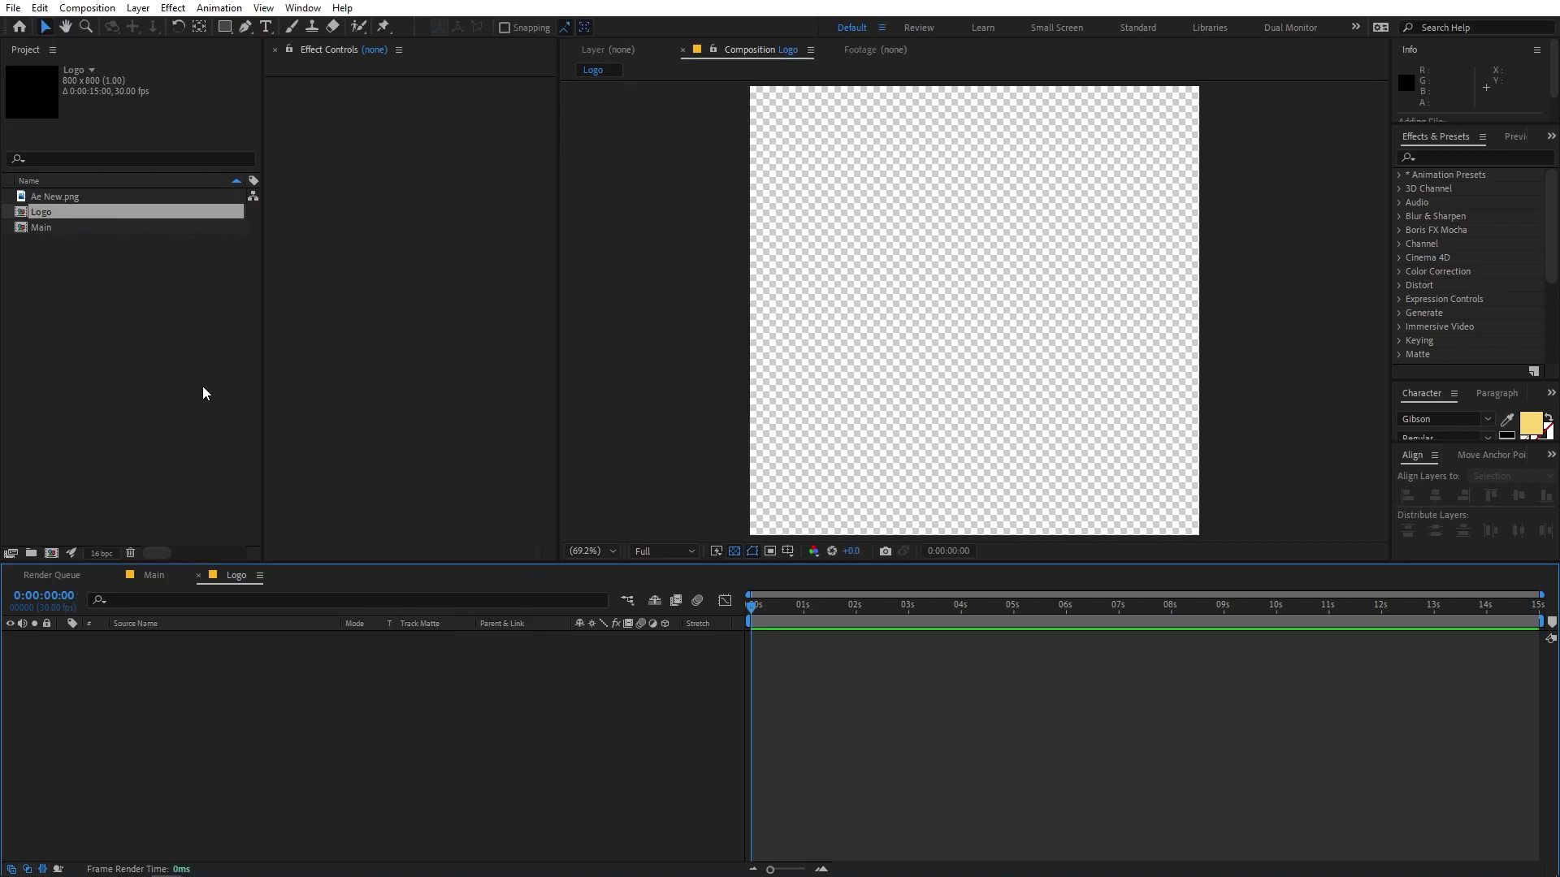
# Add the Ae New.png image as a layer in the Logo composition
pyautogui.click(178, 343)
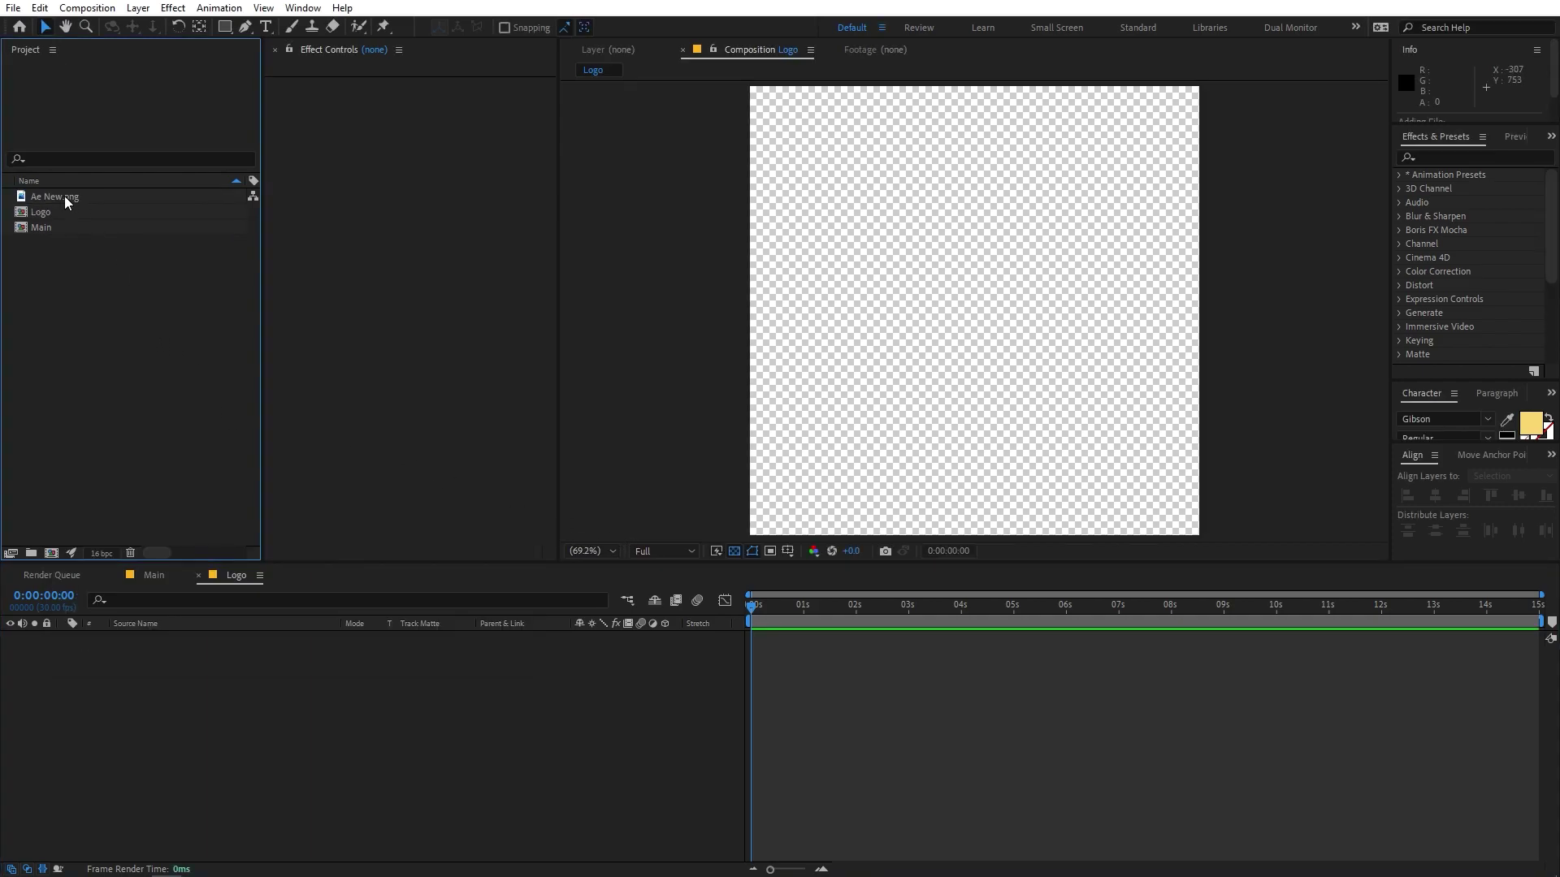
pyautogui.click(65, 197)
pyautogui.moveTo(67, 194); pyautogui.dragTo(200, 675)
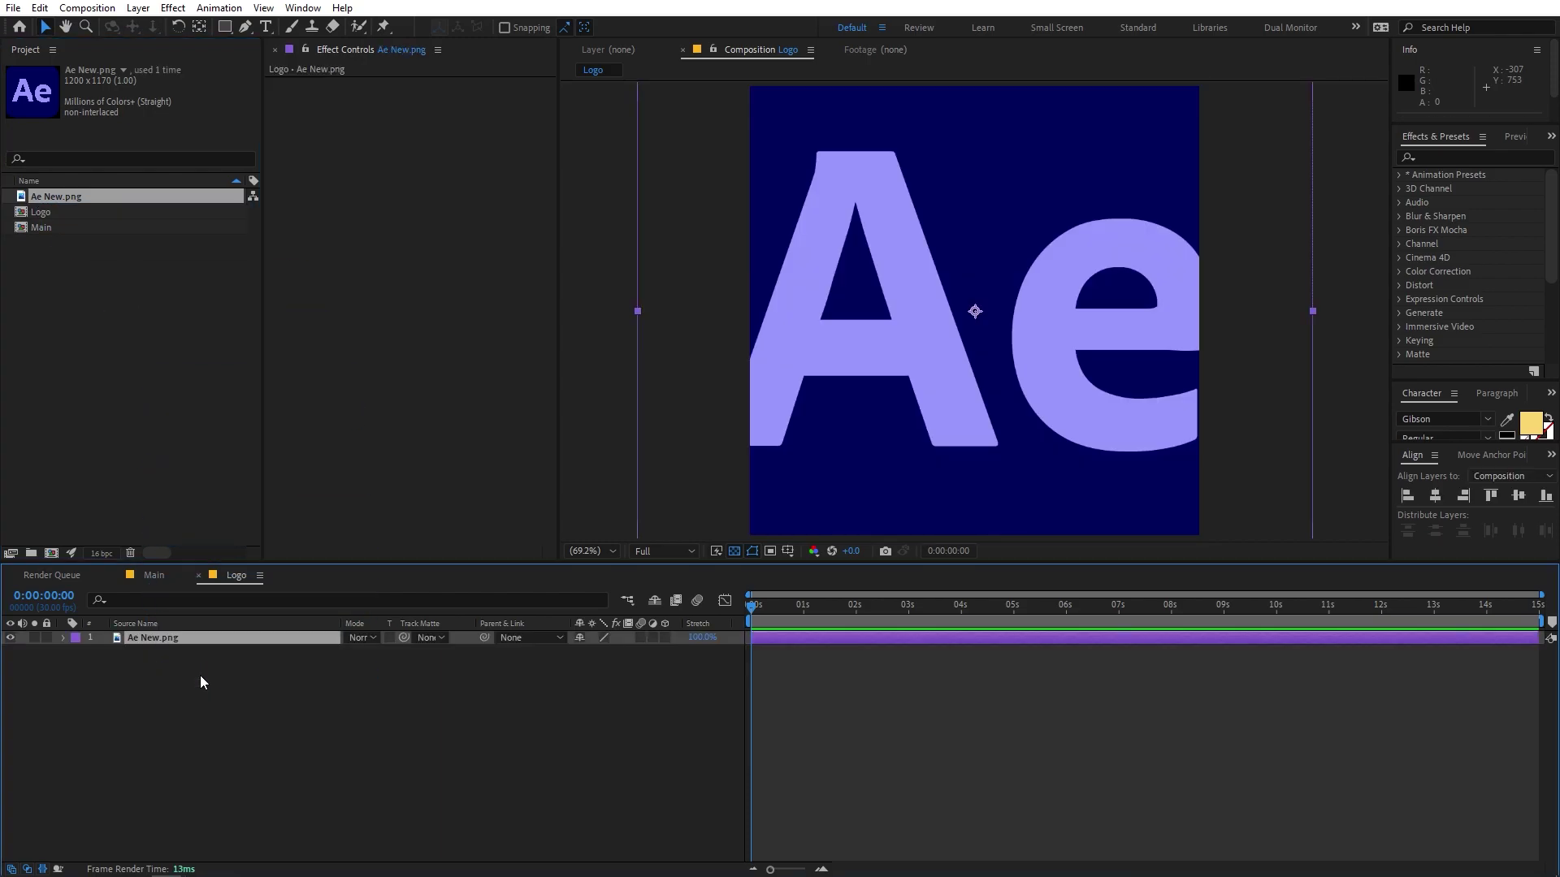
# Scale the Ae New.png layer to 63.5% so the whole logo fits inside the composition
pyautogui.scroll(-1, 977, 402)
pyautogui.scroll(2, 976, 402)
pyautogui.press('s')
pyautogui.moveTo(601, 651); pyautogui.dragTo(242, 657)
pyautogui.press(',')
pyautogui.press(',')
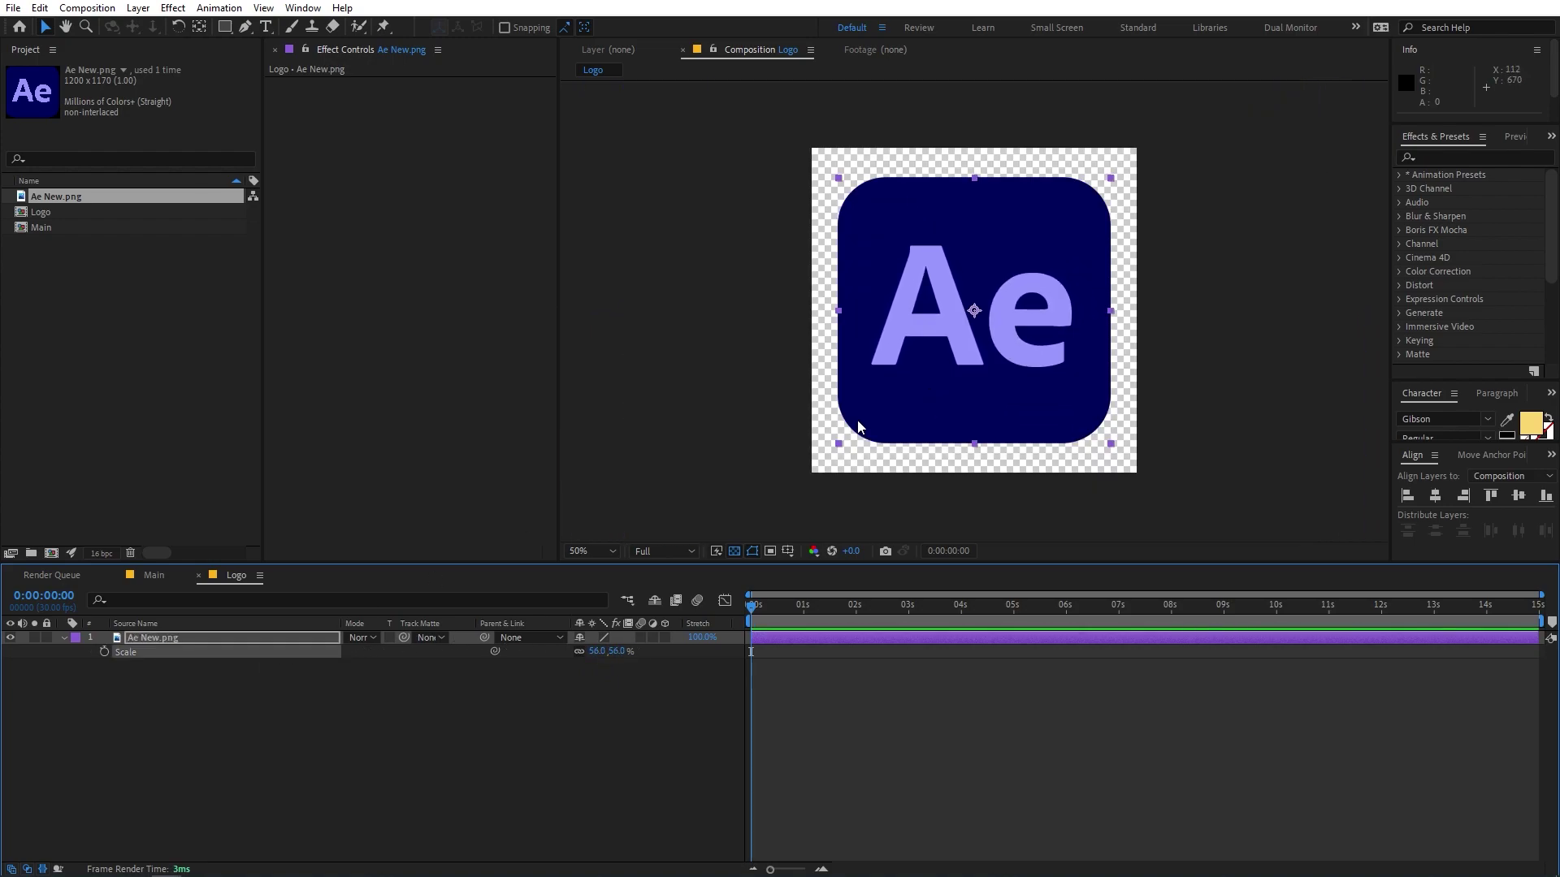
pyautogui.moveTo(598, 651); pyautogui.dragTo(654, 651)
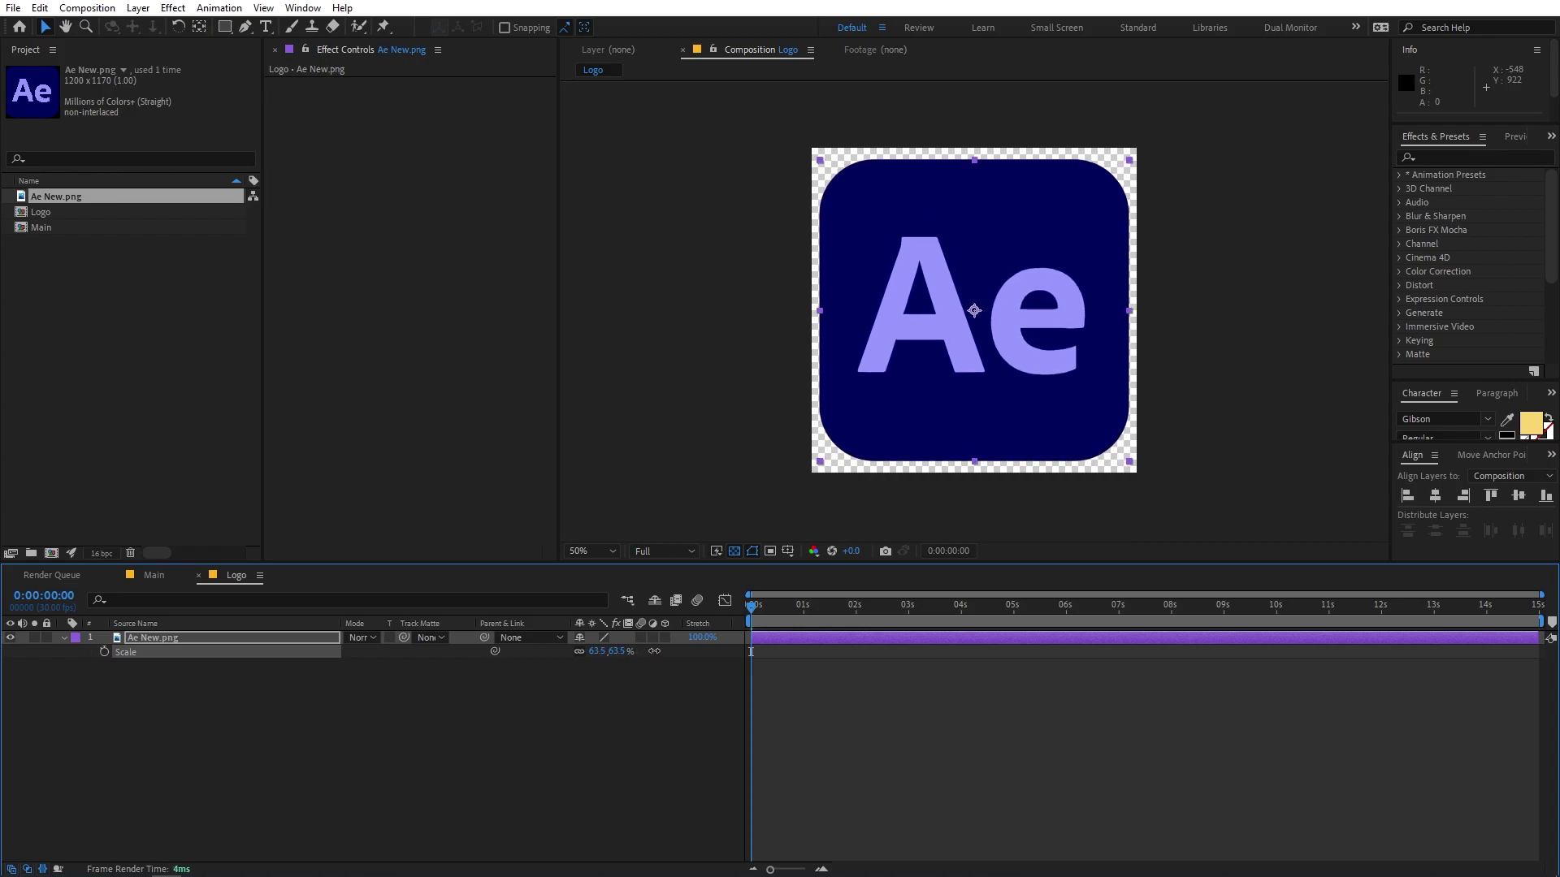
pyautogui.click(655, 650)
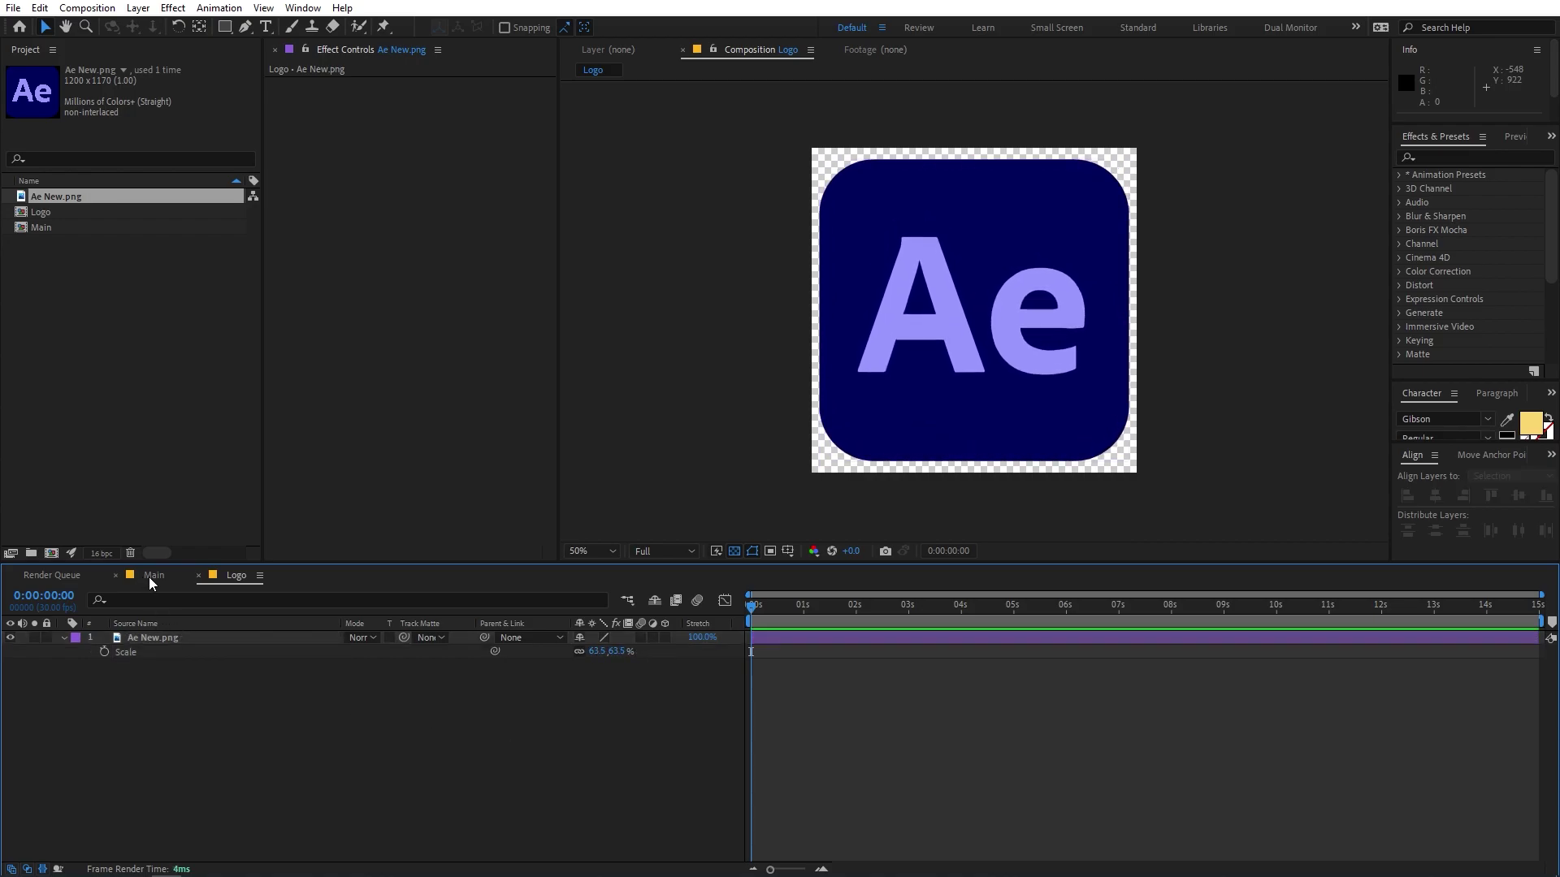
# Place the Logo composition as a layer in the Main composition and turn off the transparency grid
pyautogui.click(149, 577)
pyautogui.click(161, 353)
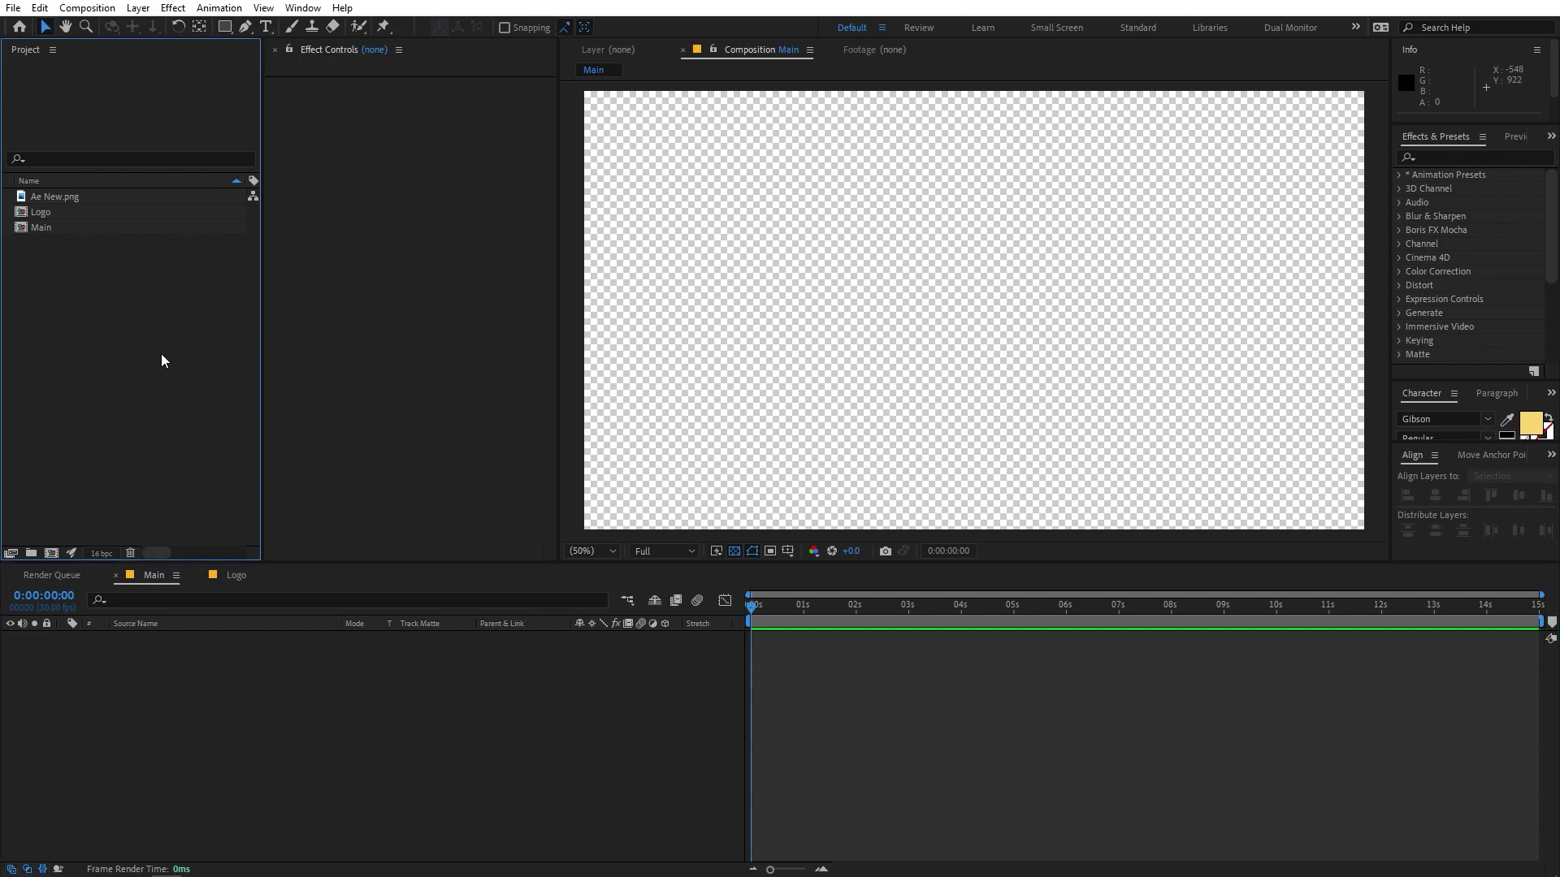
pyautogui.moveTo(56, 213); pyautogui.dragTo(184, 720)
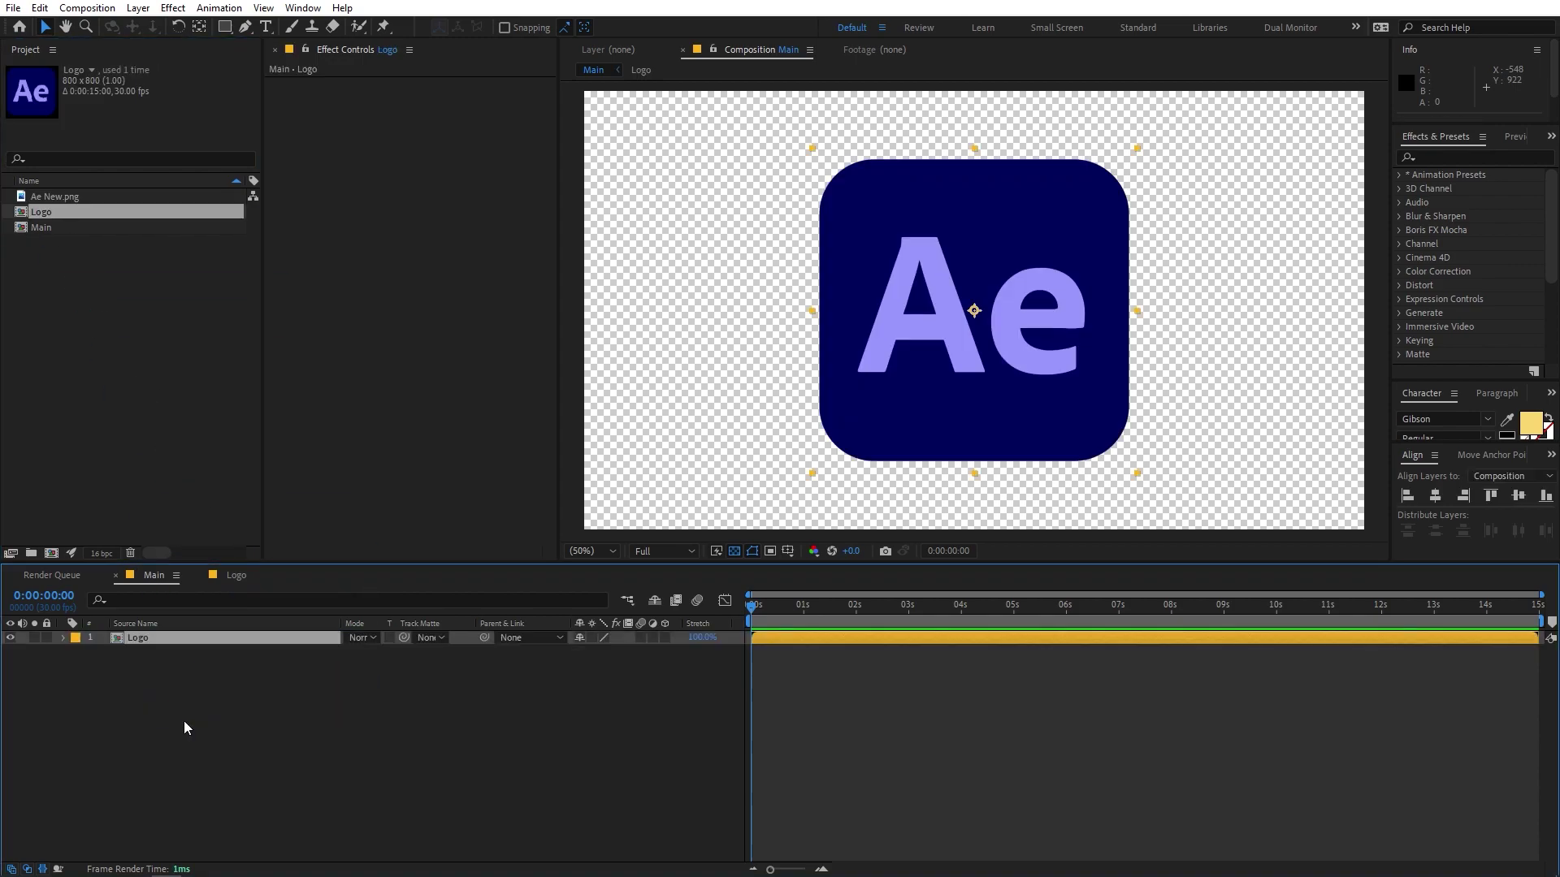
pyautogui.click(735, 550)
# Set the Logo layer's scale to 50% in the Main composition and collapse its properties
pyautogui.click(185, 640)
pyautogui.press('s')
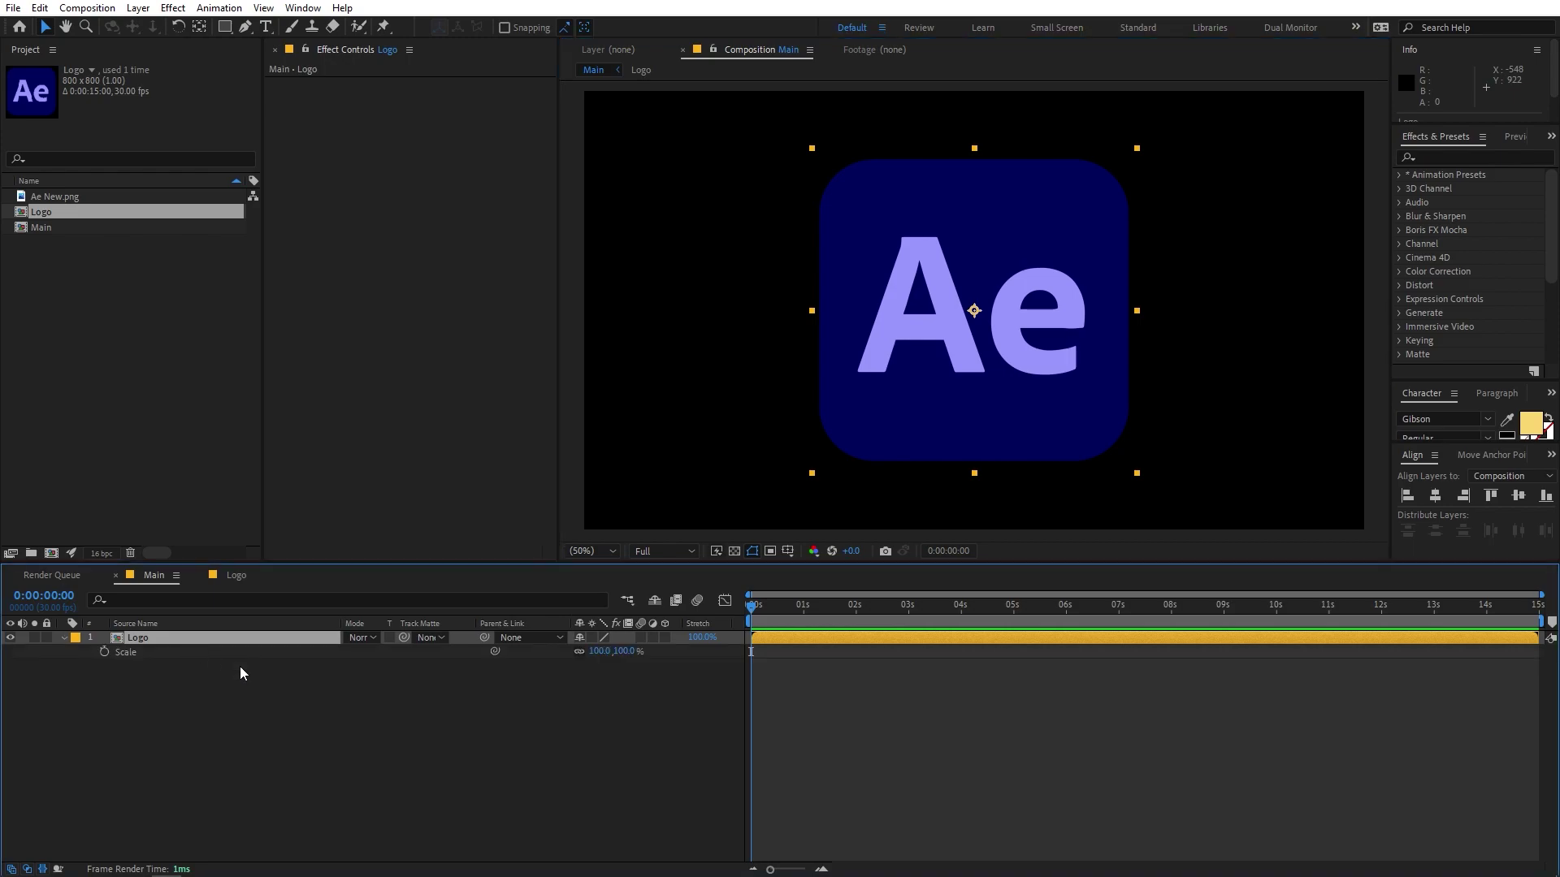
pyautogui.click(599, 651)
pyautogui.write('45')
pyautogui.press('Return')
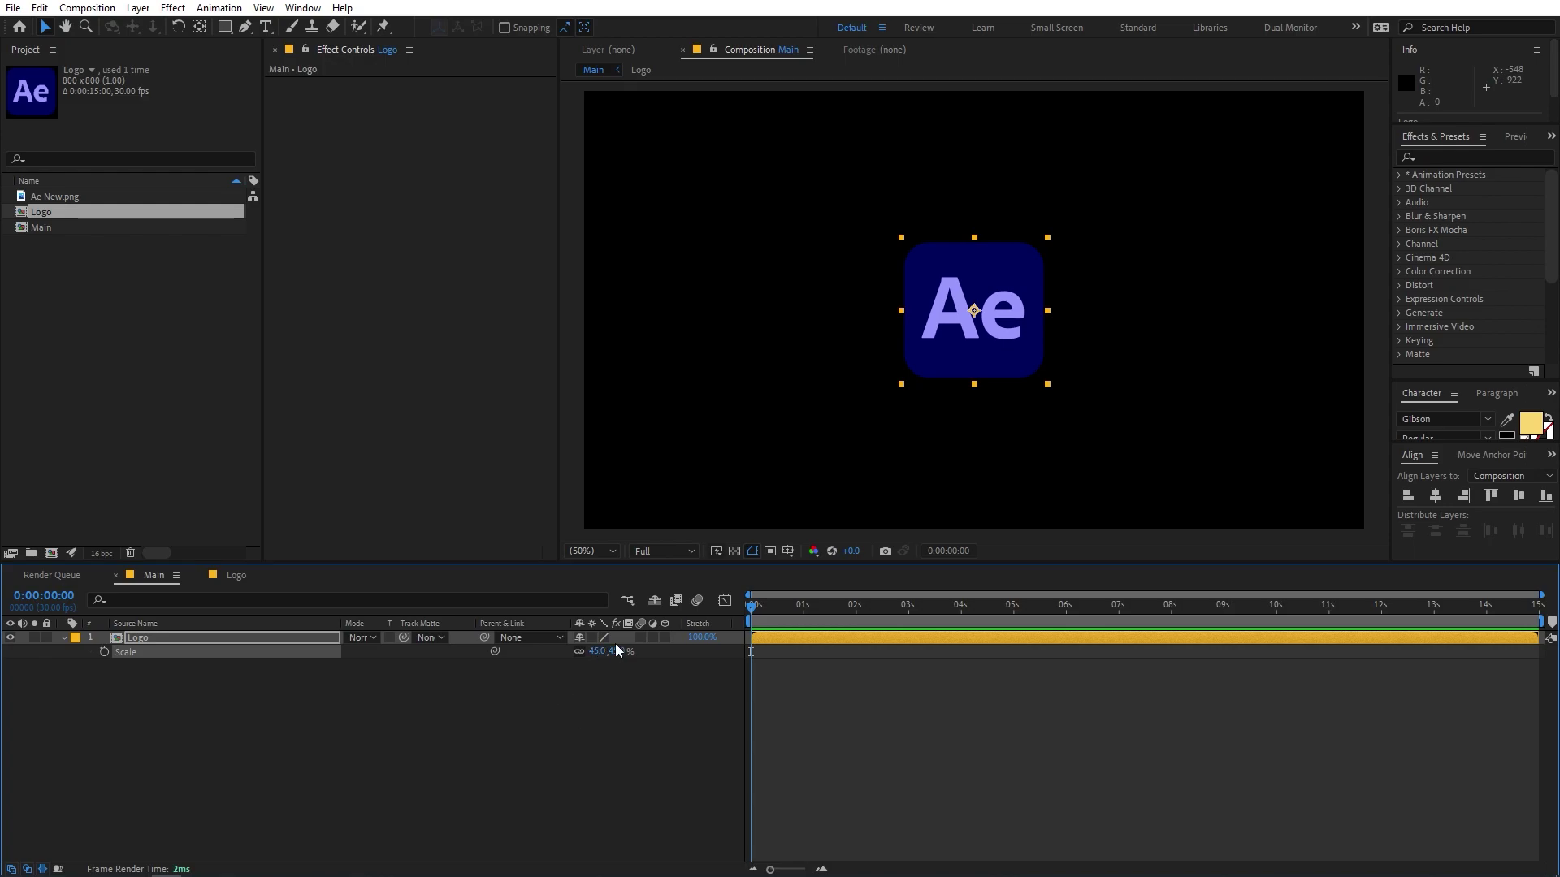
pyautogui.moveTo(595, 651); pyautogui.dragTo(645, 652)
pyautogui.click(599, 653)
pyautogui.write('50')
pyautogui.press('Return')
pyautogui.click(63, 638)
pyautogui.click(268, 690)
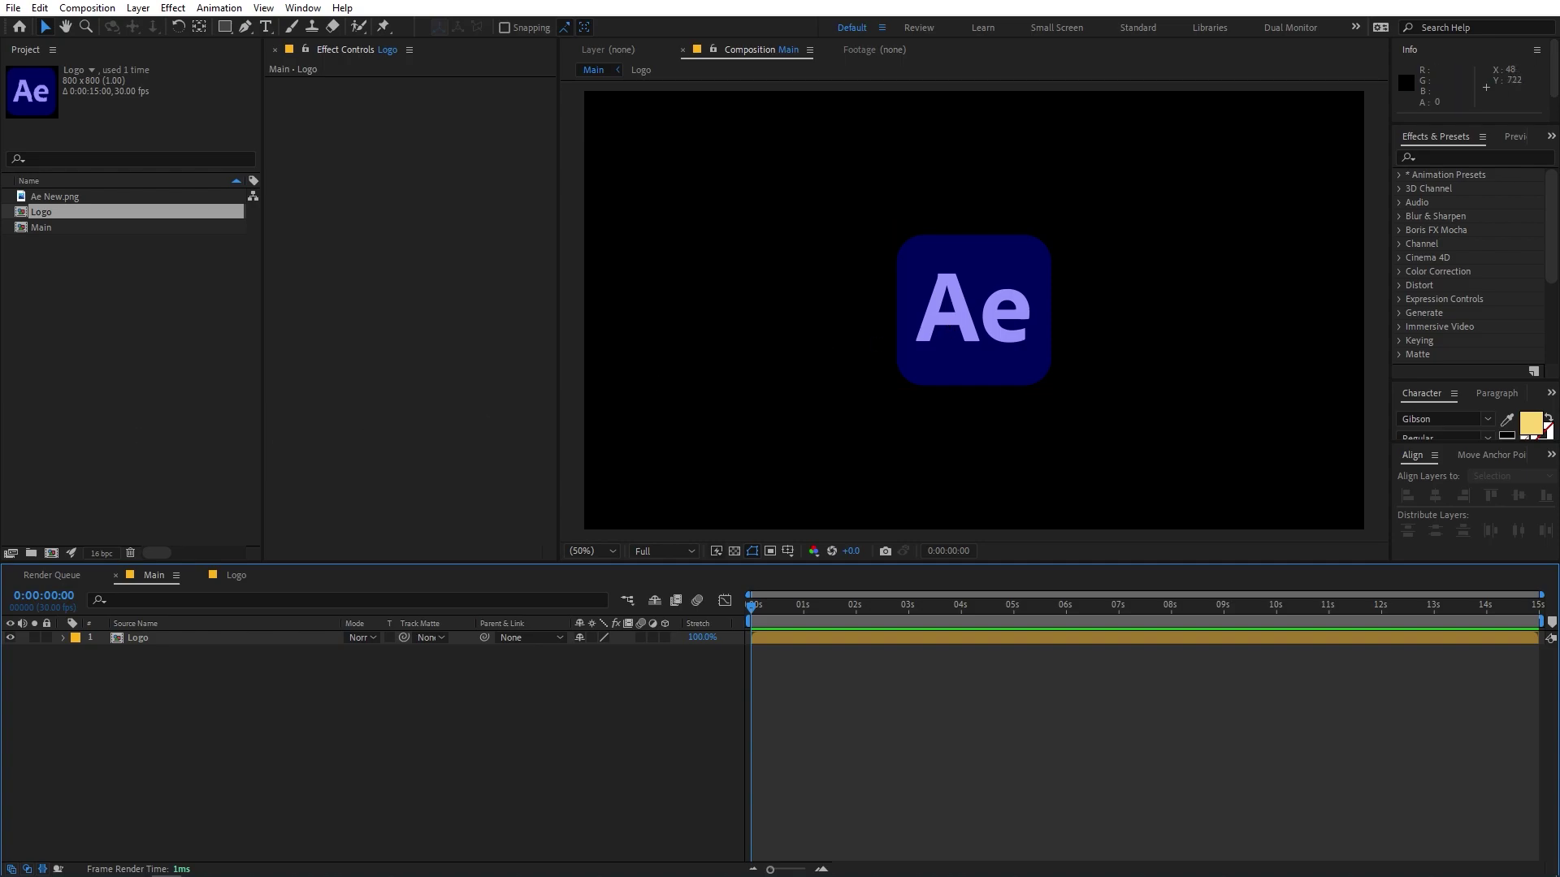
# Extrude the Logo layer with the 3D Extruder Free script at a depth of 15
pyautogui.moveTo(34, 398); pyautogui.dragTo(598, 230)
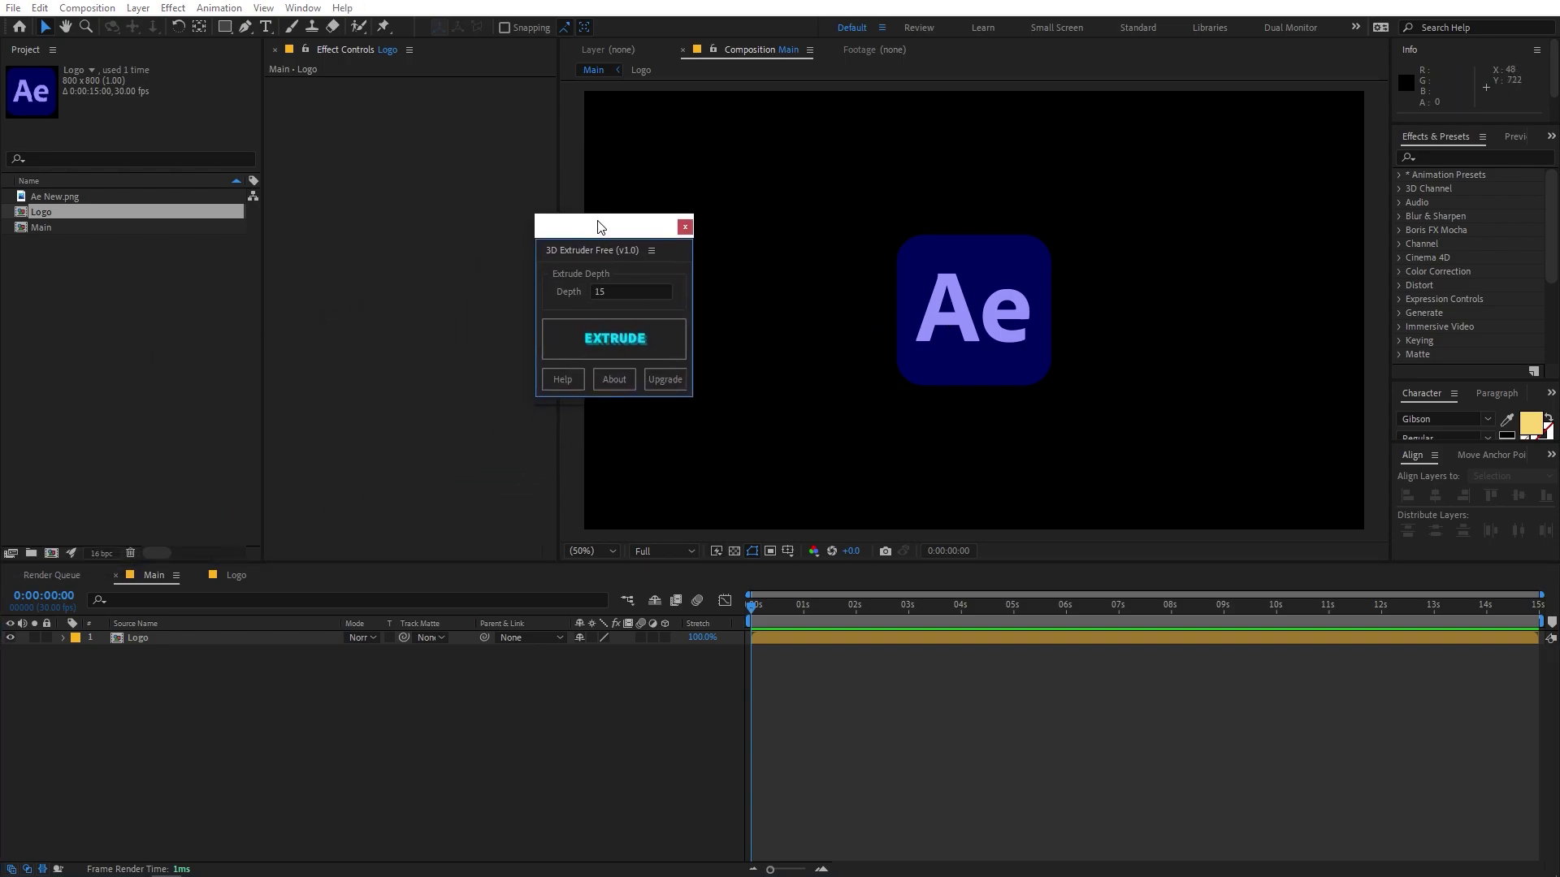
pyautogui.click(143, 640)
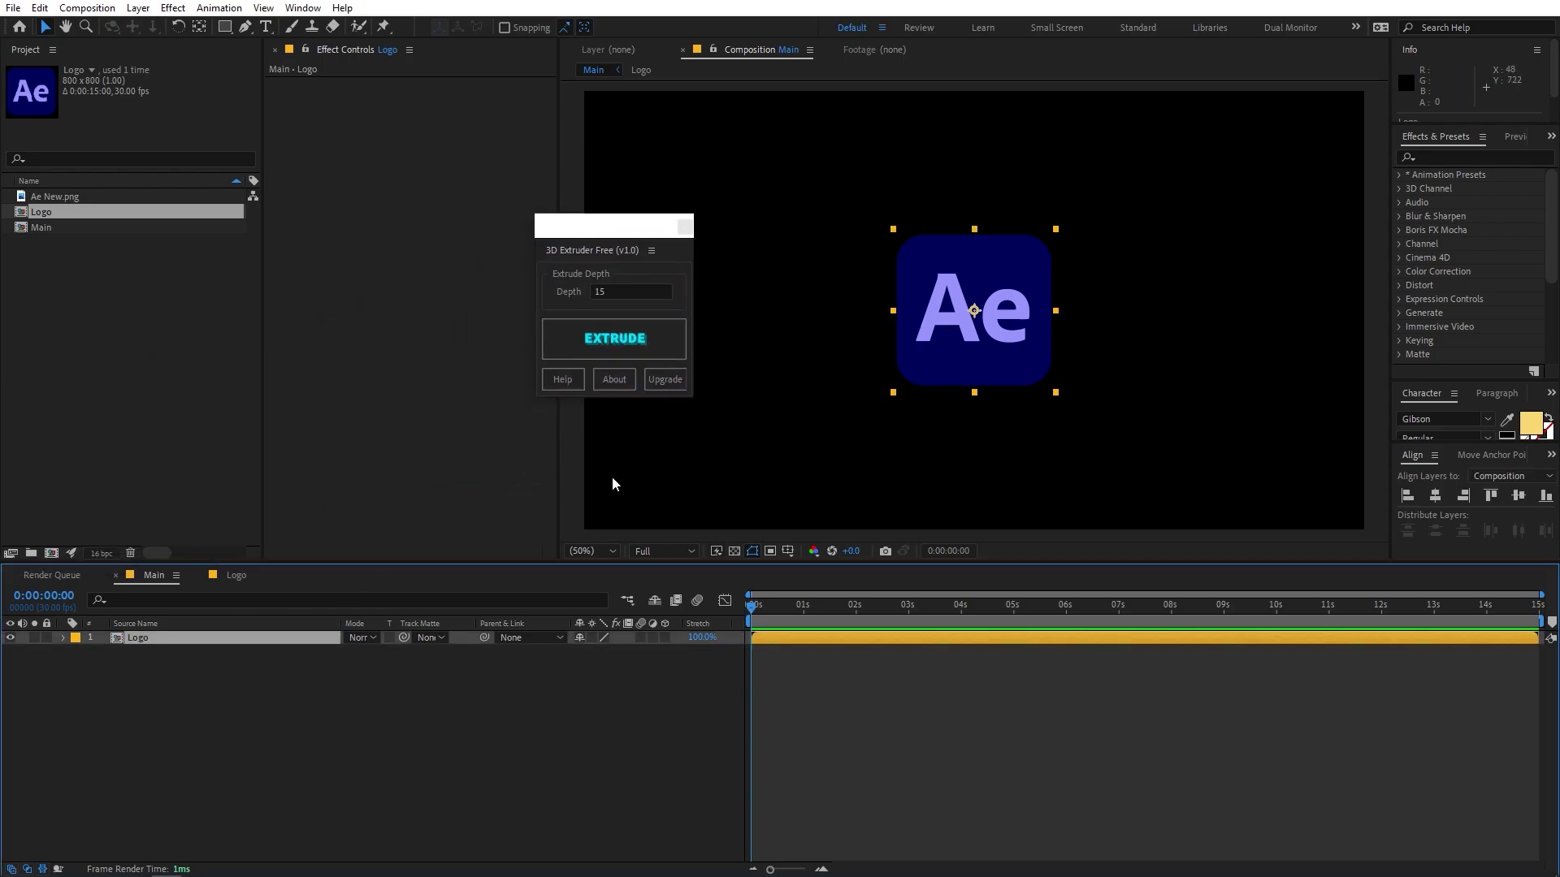
pyautogui.click(612, 344)
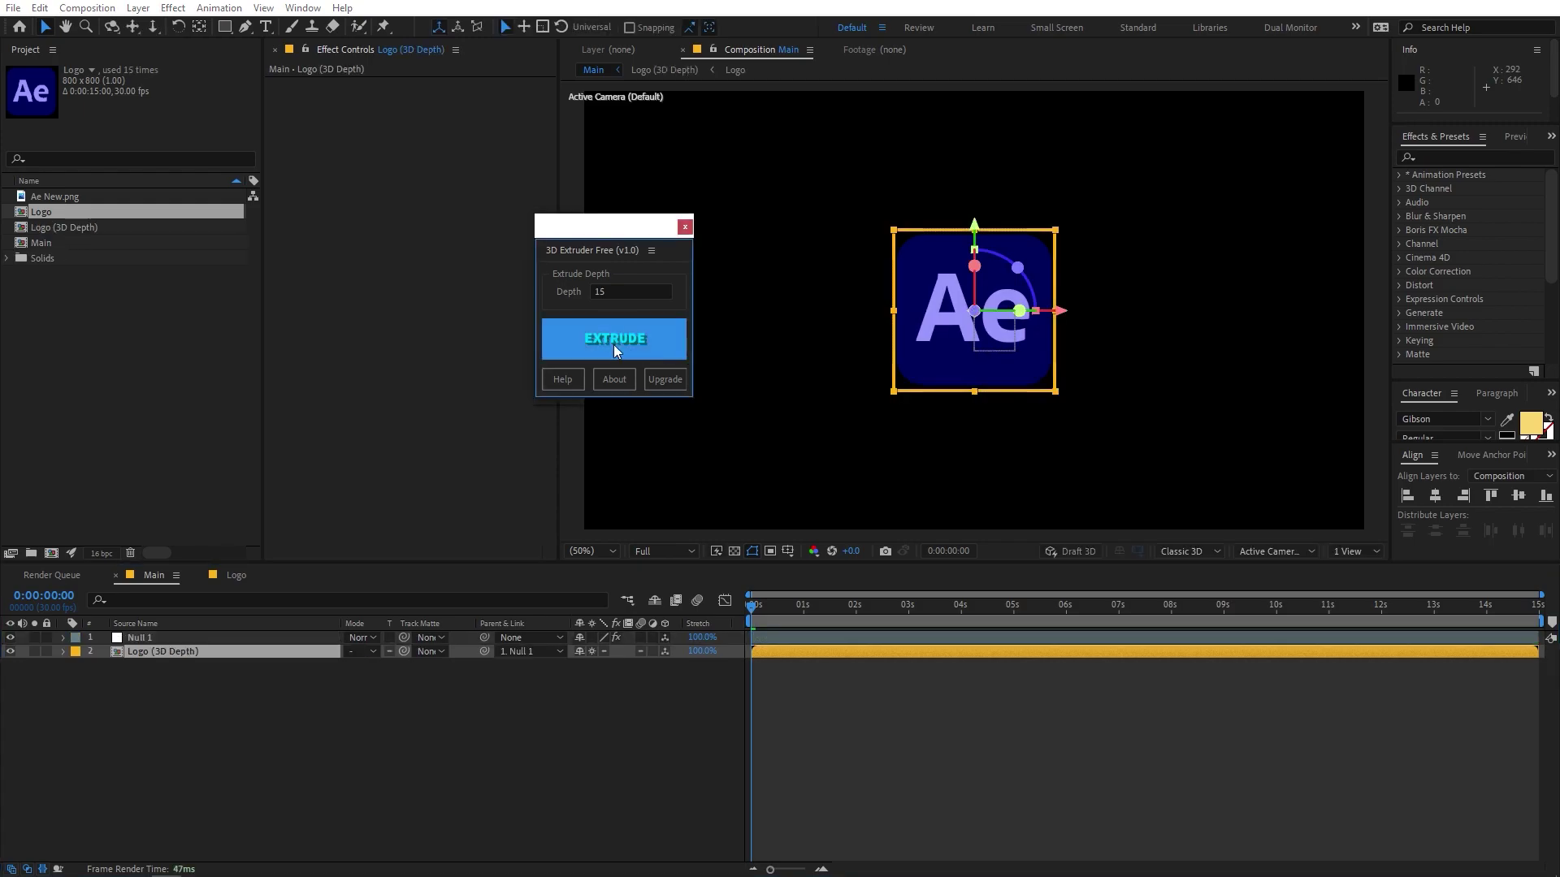
pyautogui.moveTo(608, 242); pyautogui.dragTo(360, 286)
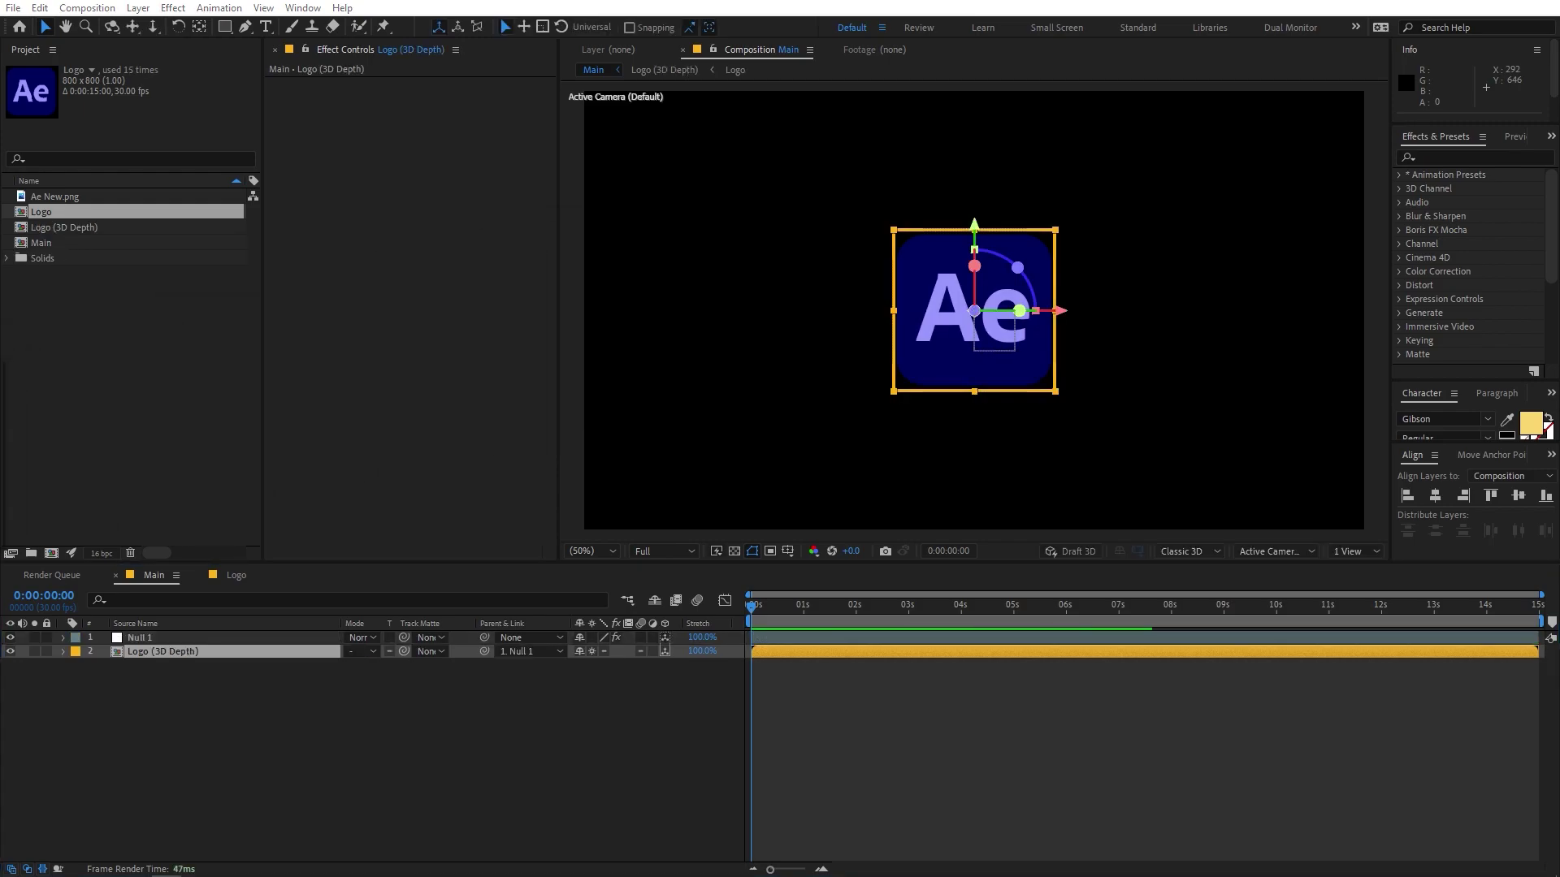
# Rotate the extruded logo's null to -46° on Y and 50° on X, with the transparency grid turned on
pyautogui.click(197, 637)
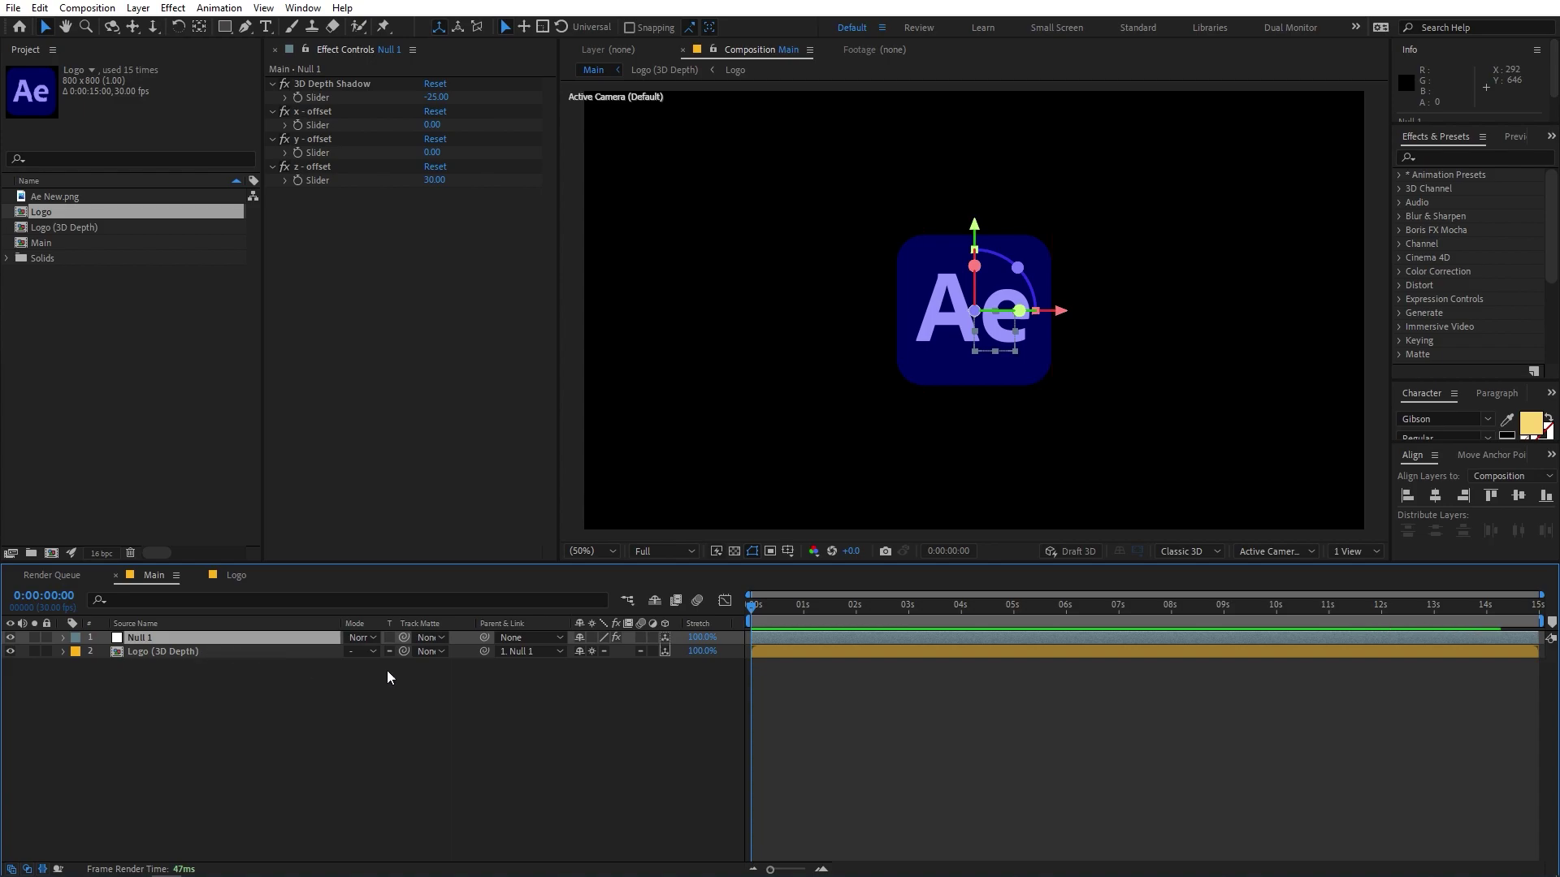
pyautogui.press('r')
pyautogui.moveTo(599, 678); pyautogui.dragTo(567, 681)
pyautogui.click(734, 552)
pyautogui.press('/')
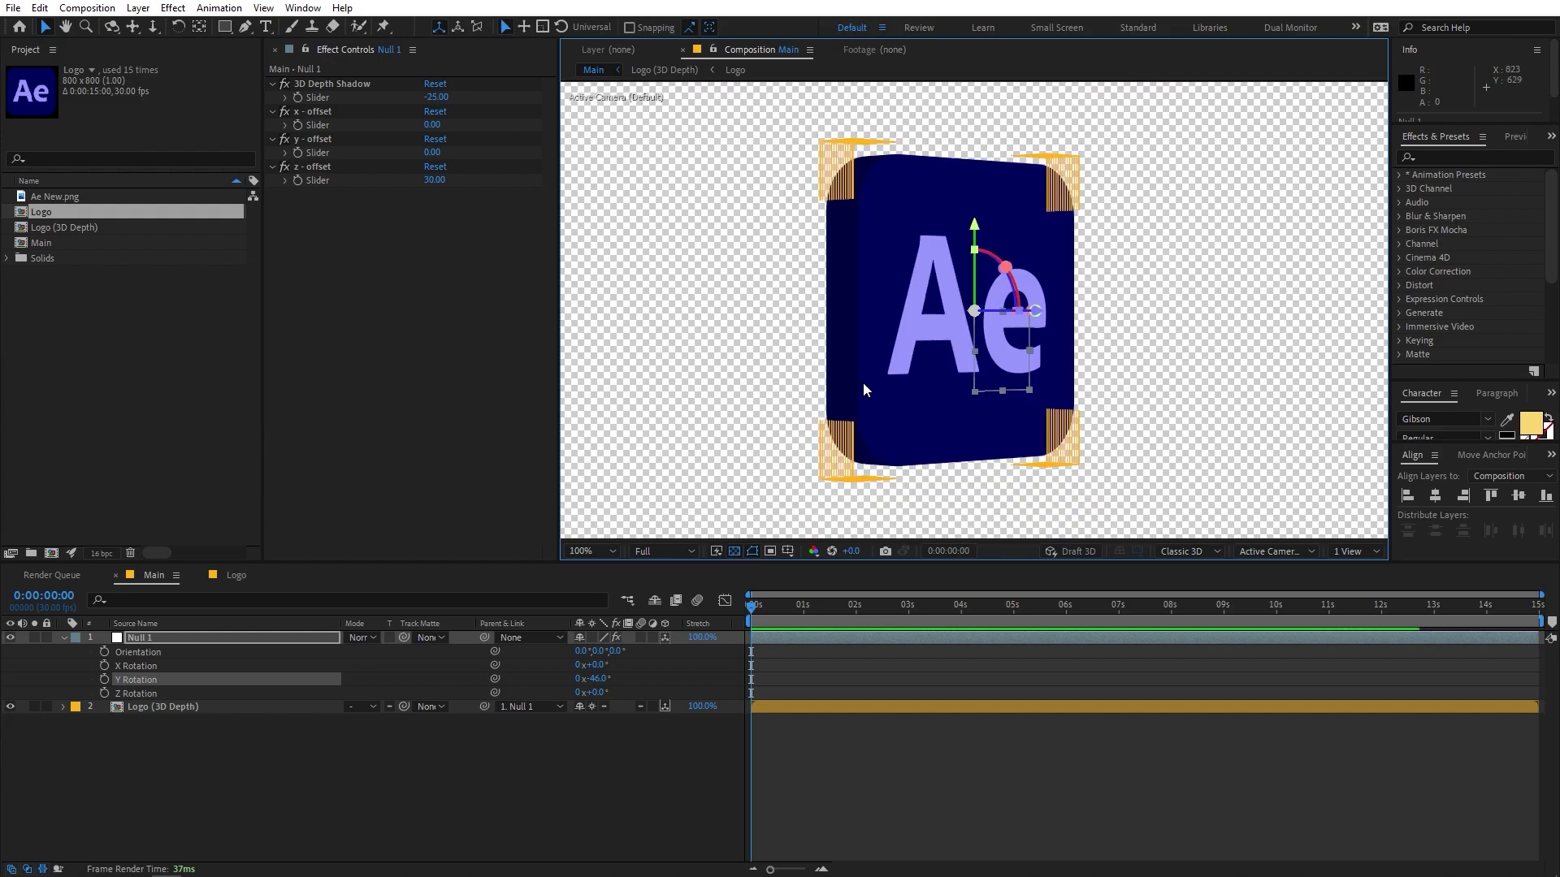
pyautogui.moveTo(596, 664); pyautogui.dragTo(655, 668)
# Close the 3D Extruder window and undo the null's rotations and the extrusion, returning to the flat Logo layer
pyautogui.moveTo(267, 352); pyautogui.dragTo(347, 313)
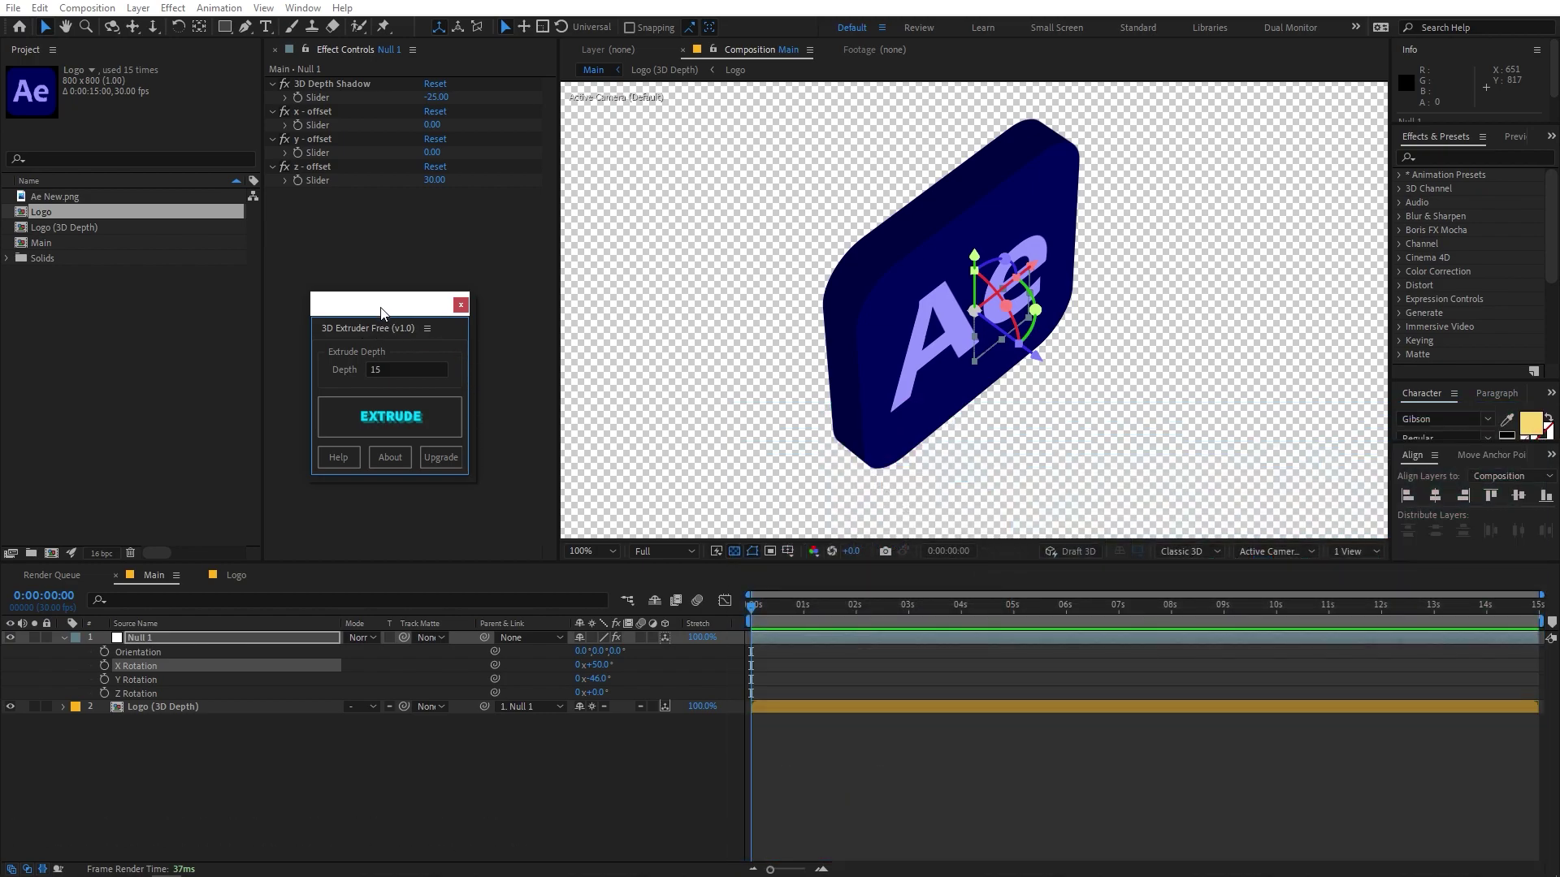
pyautogui.click(461, 304)
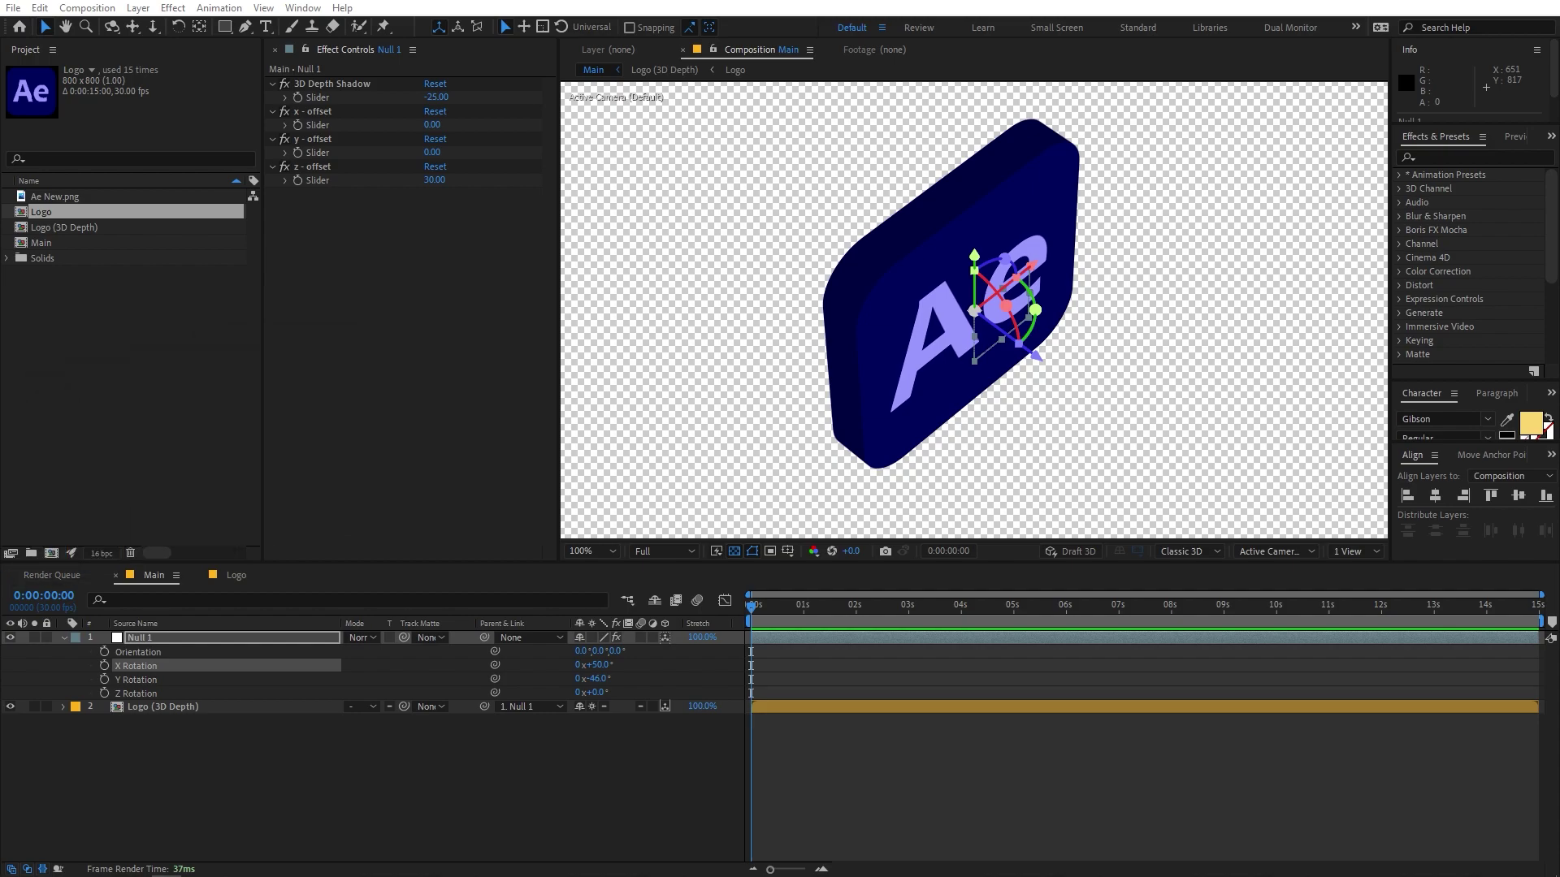
pyautogui.click(287, 778)
pyautogui.hotkey('ctrl', 'z')
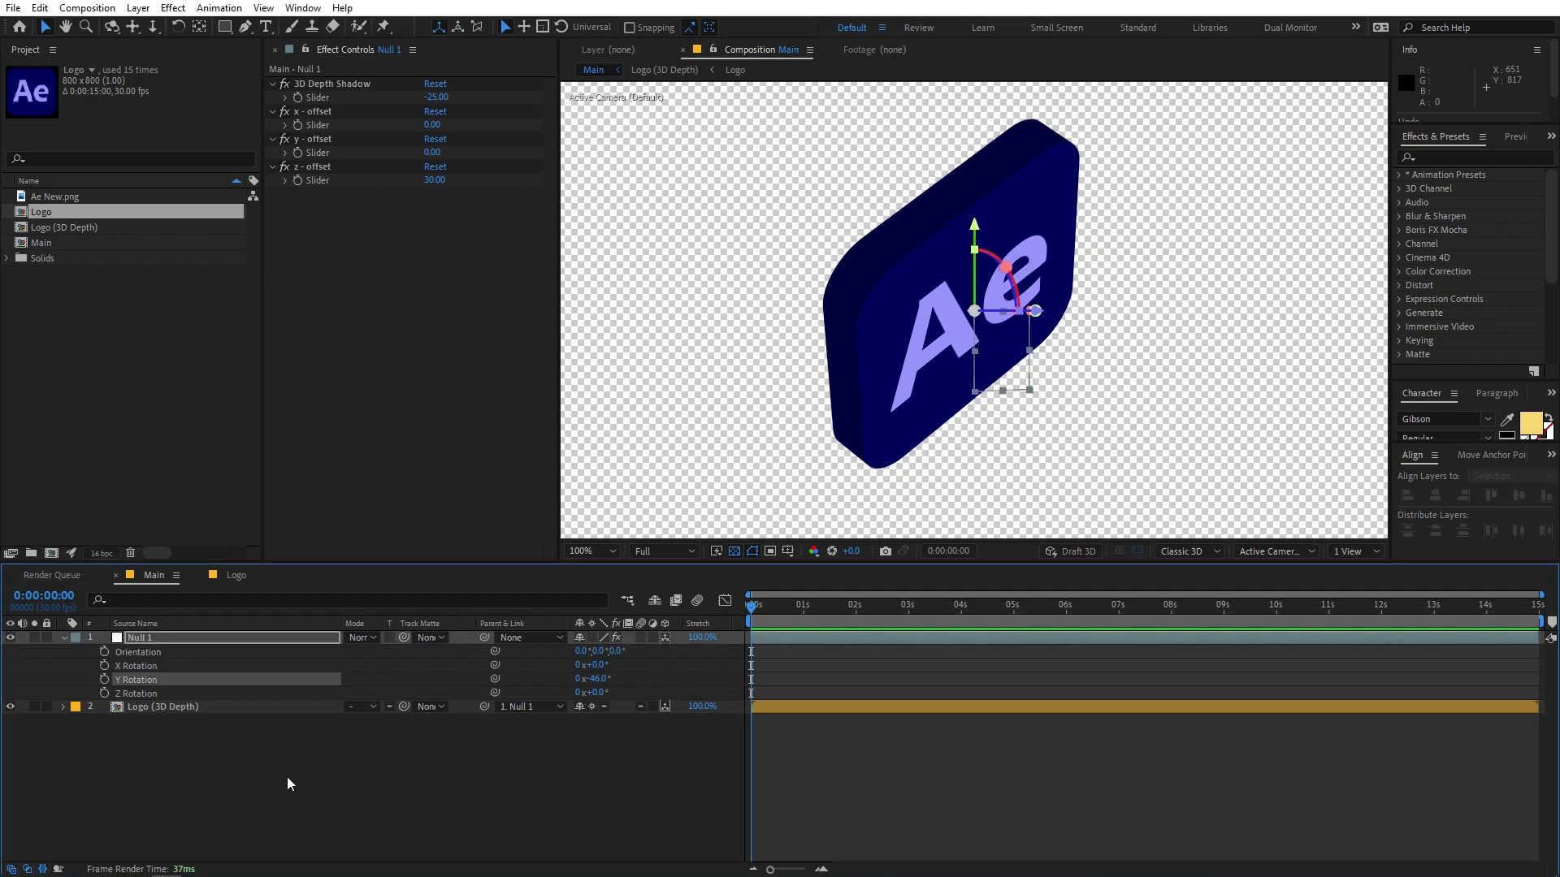
pyautogui.hotkey('ctrl', 'z')
pyautogui.click(181, 641)
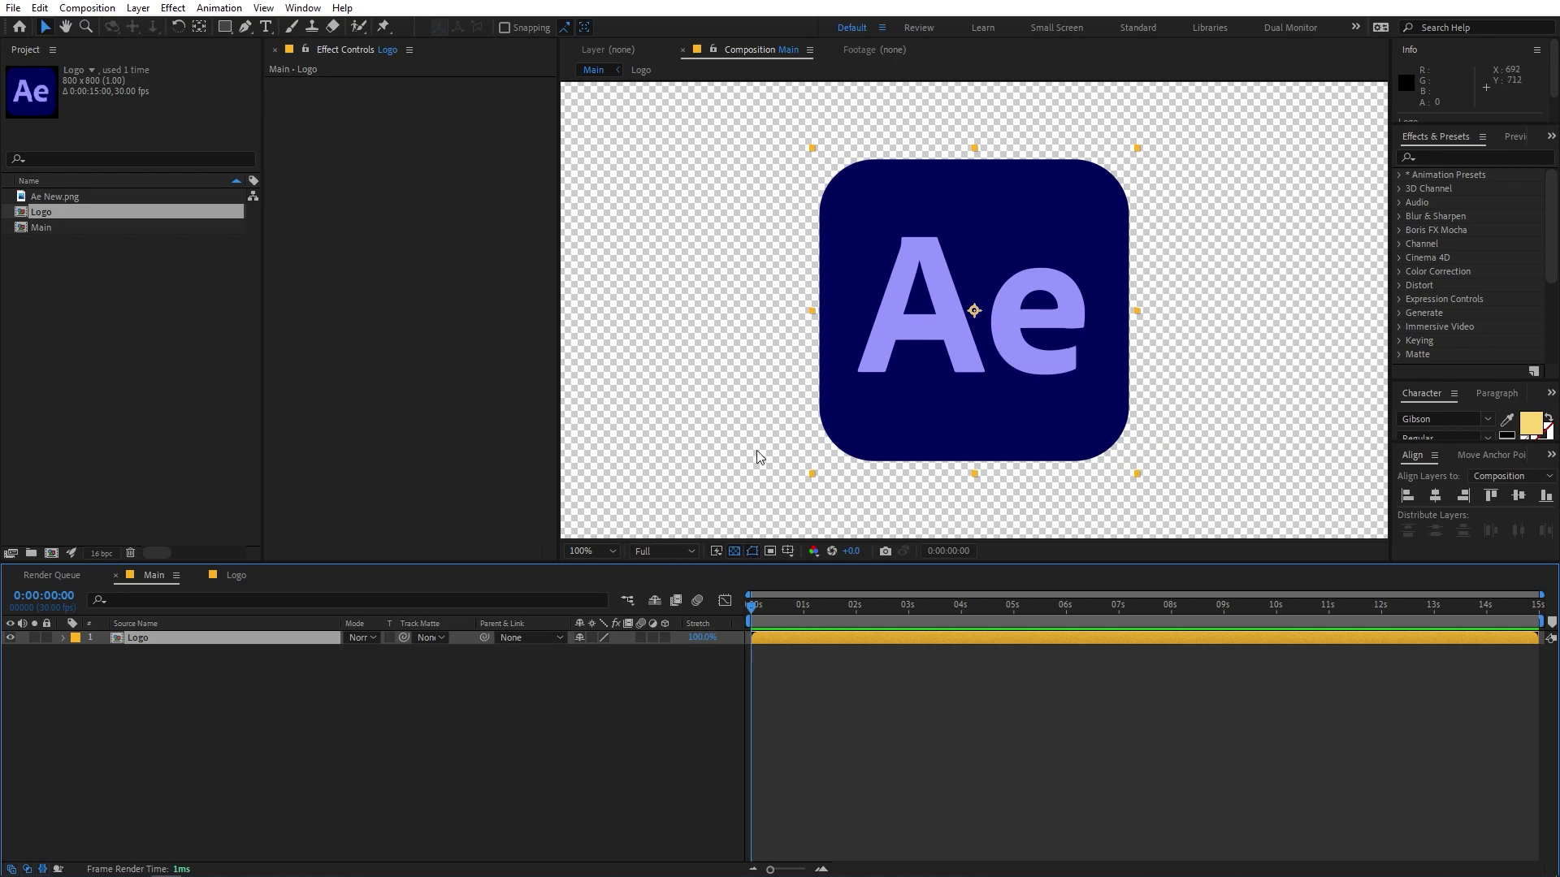
pyautogui.scroll(-2, 757, 455)
pyautogui.click(94, 757)
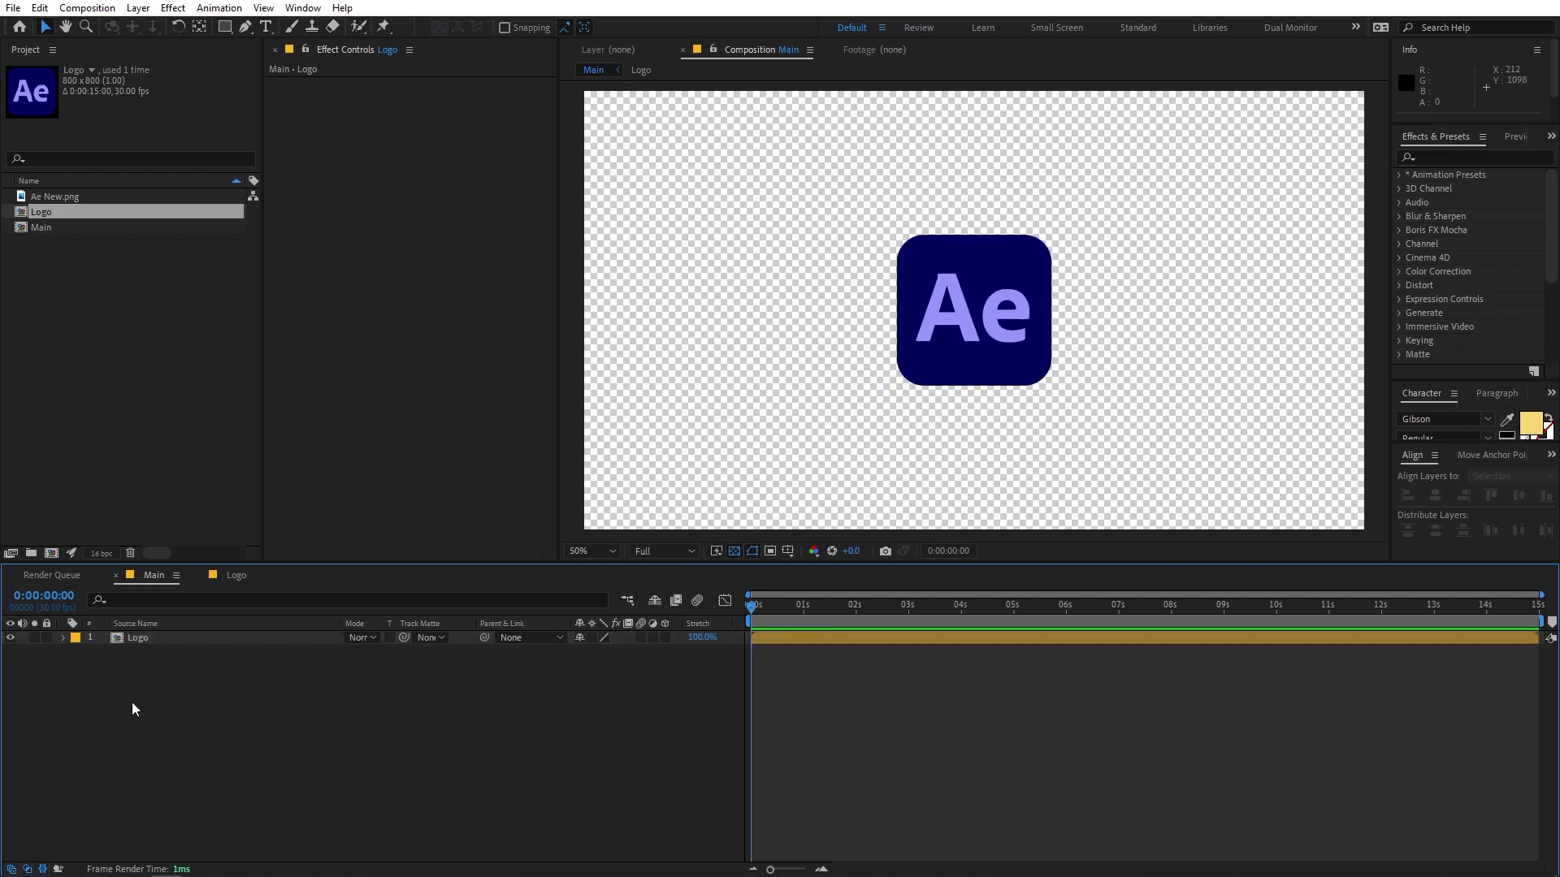
# Give the Logo layer the position expression [position[0], position[1], index + index*3] and turn it into a 3D layer
pyautogui.click(119, 636)
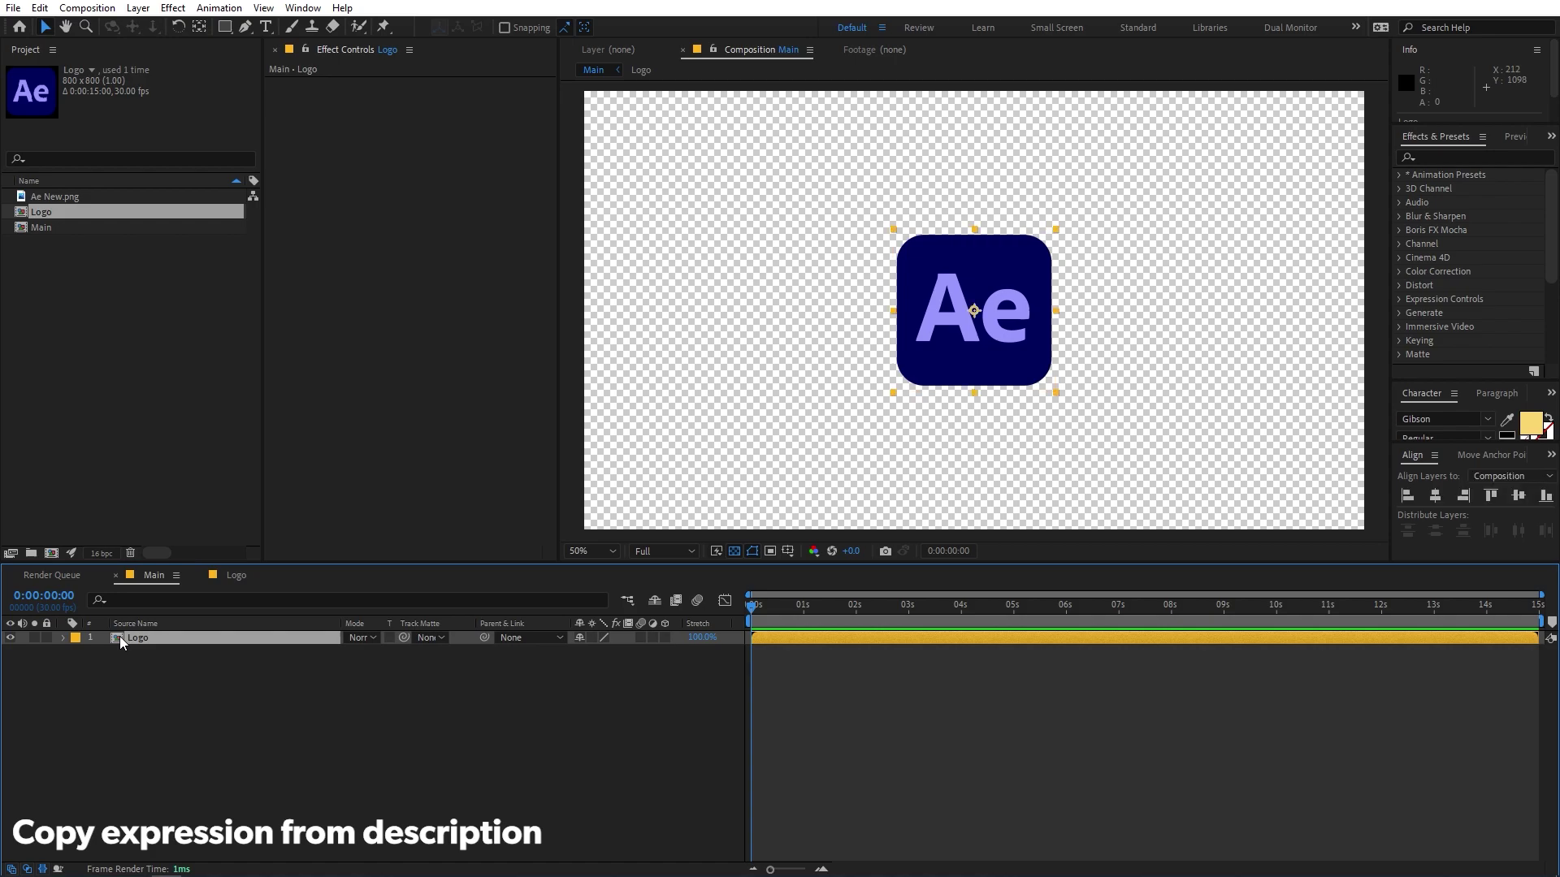
pyautogui.press('p')
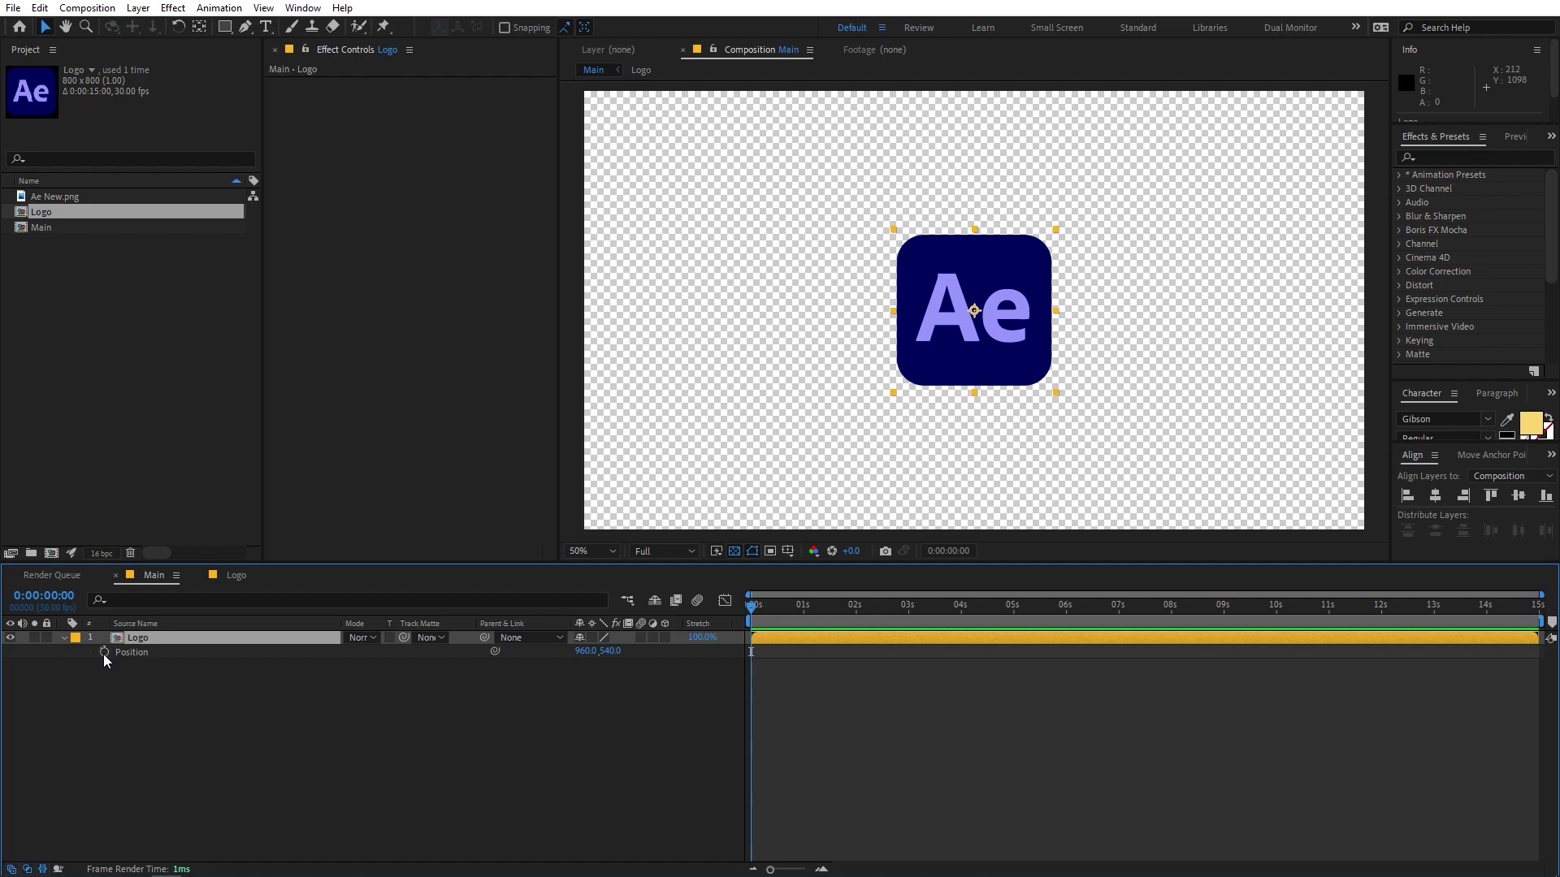
pyautogui.keyDown('alt'); pyautogui.click(104, 653); pyautogui.keyUp('alt')
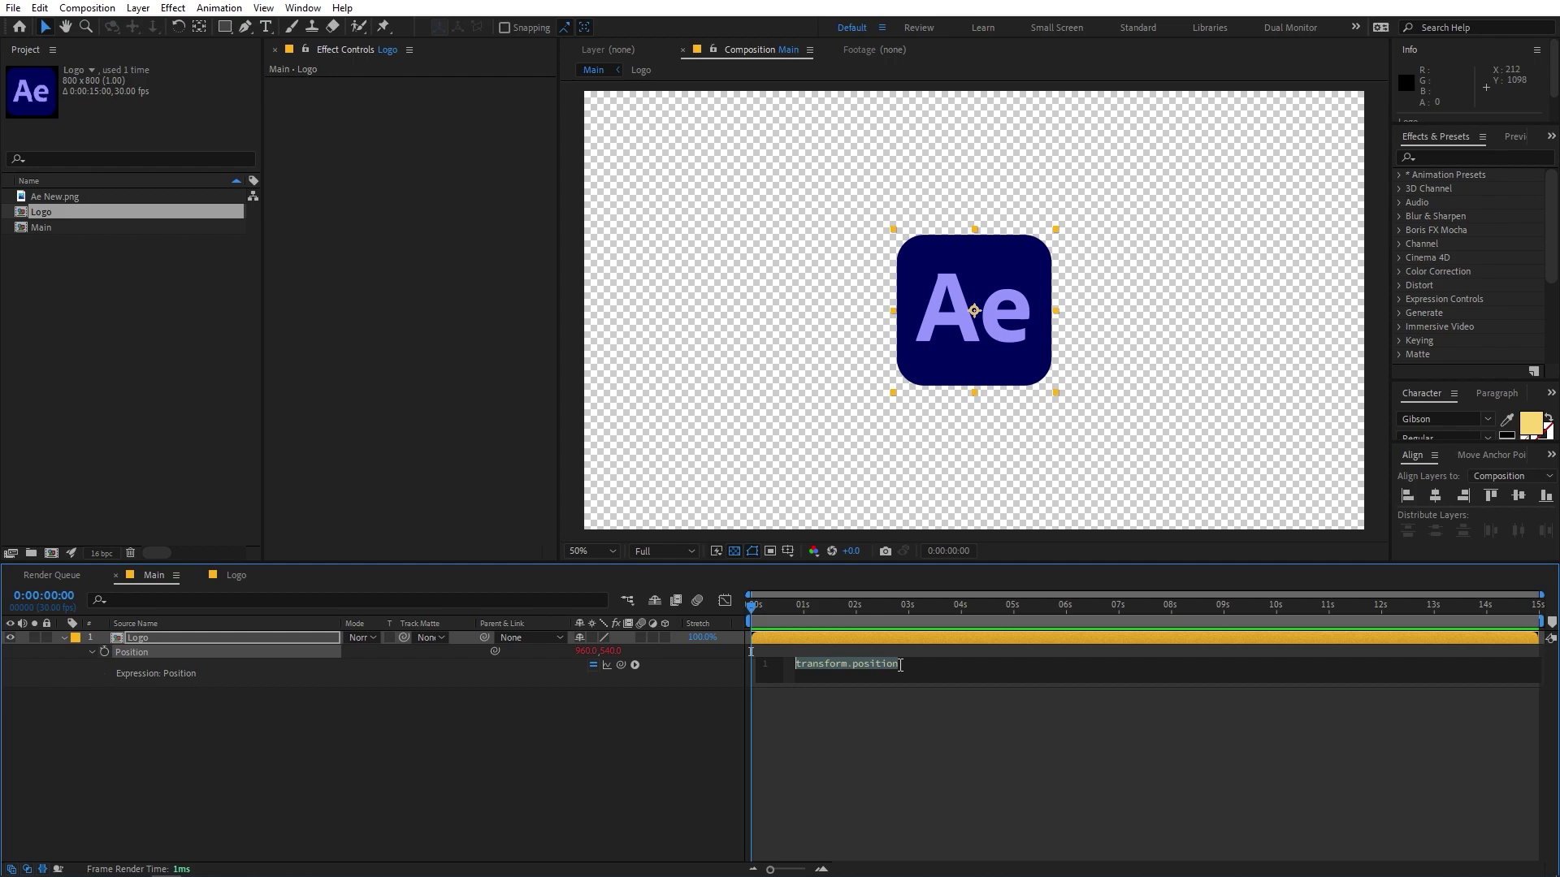
pyautogui.write('[')
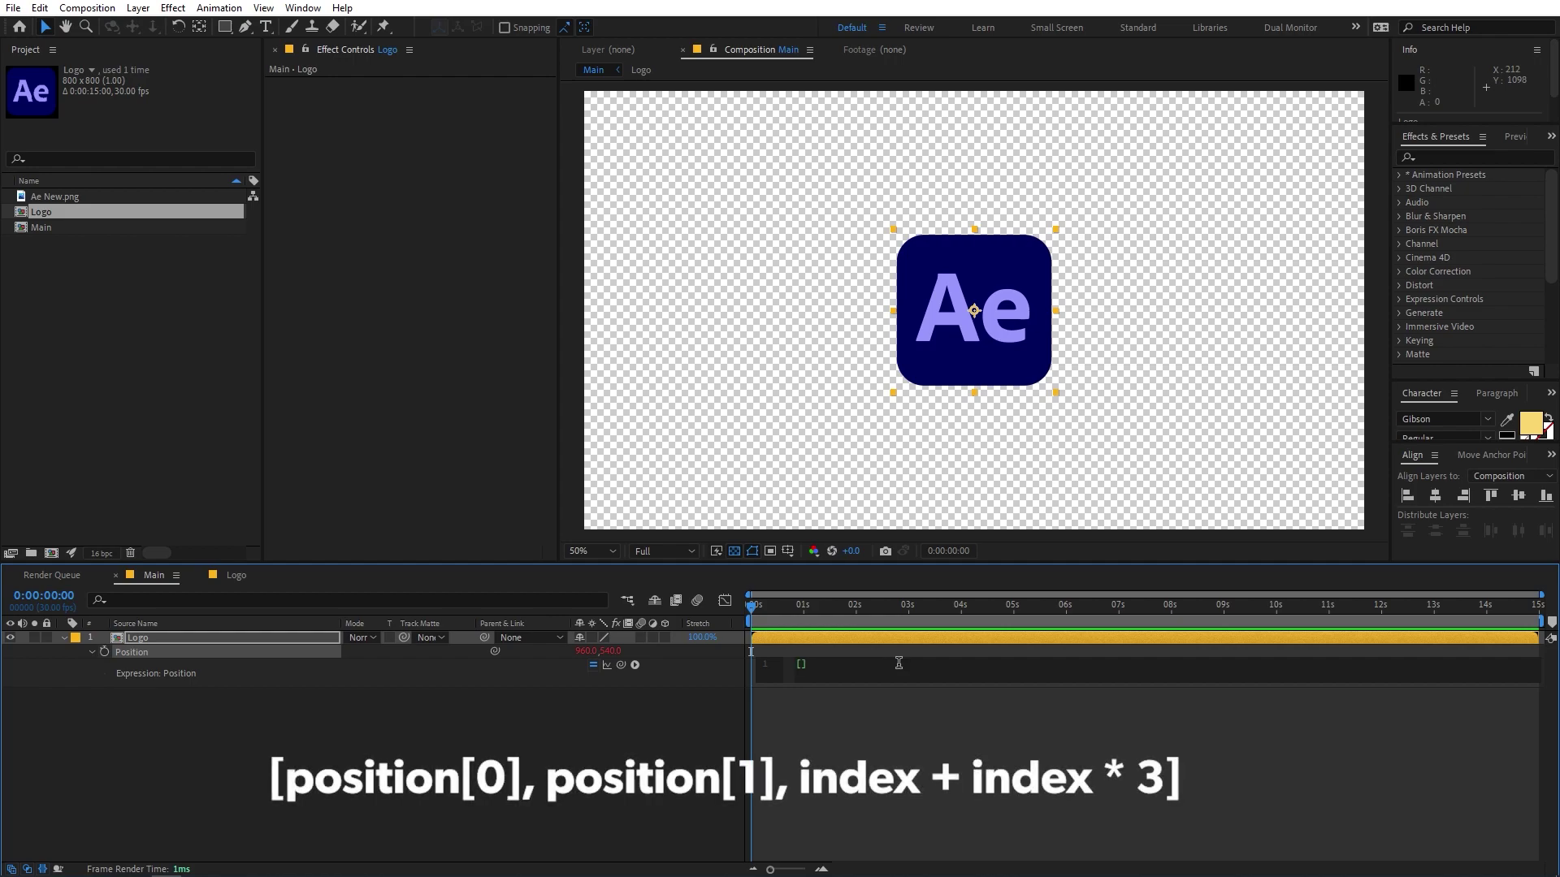
pyautogui.write('position[')
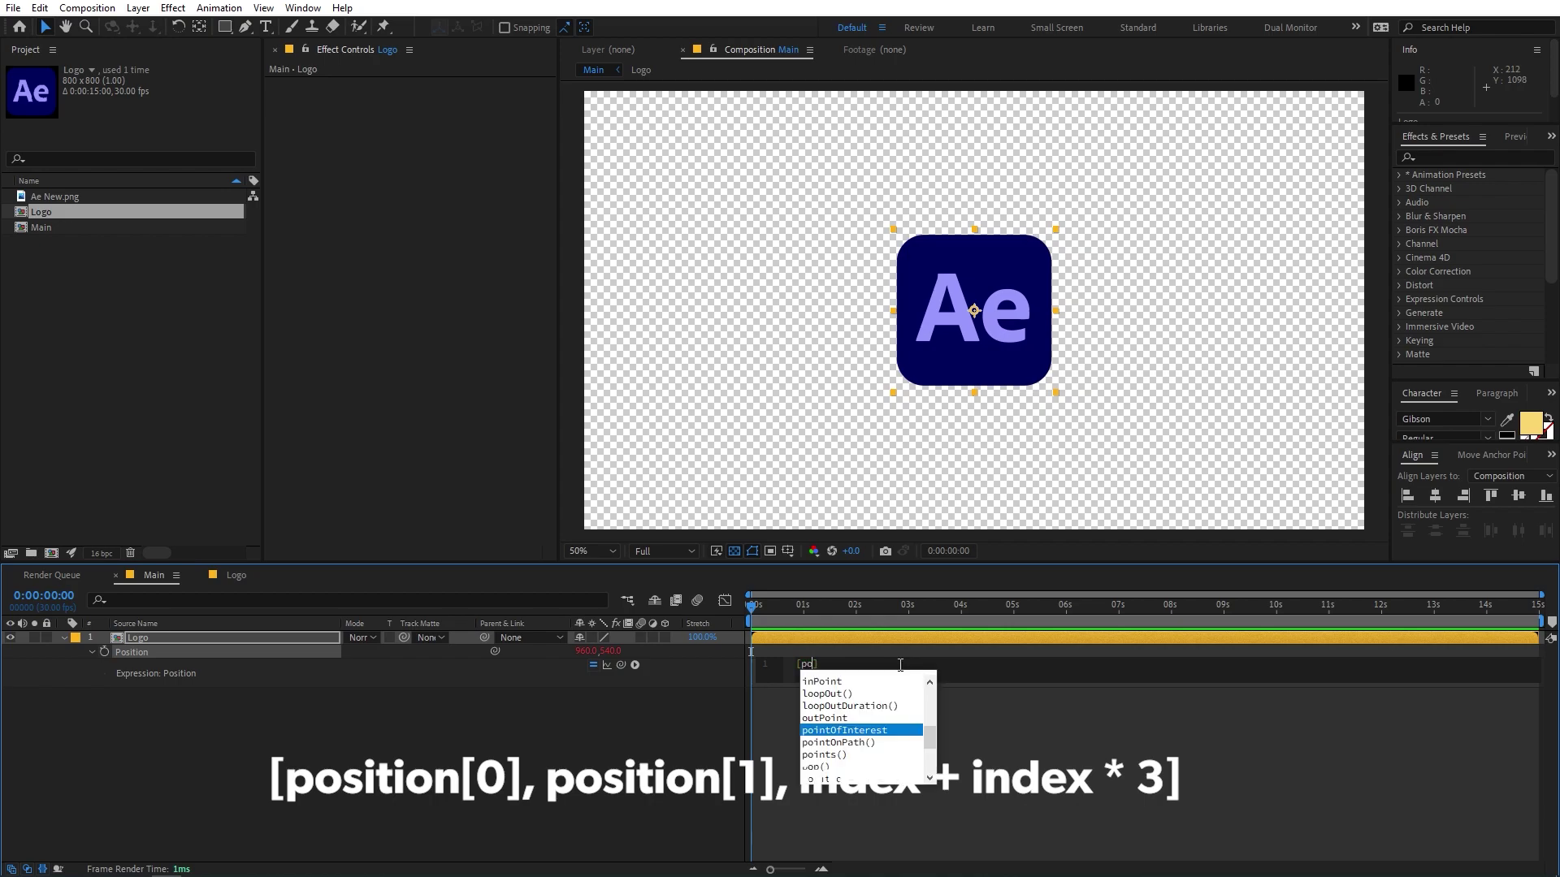
pyautogui.write('0], position')
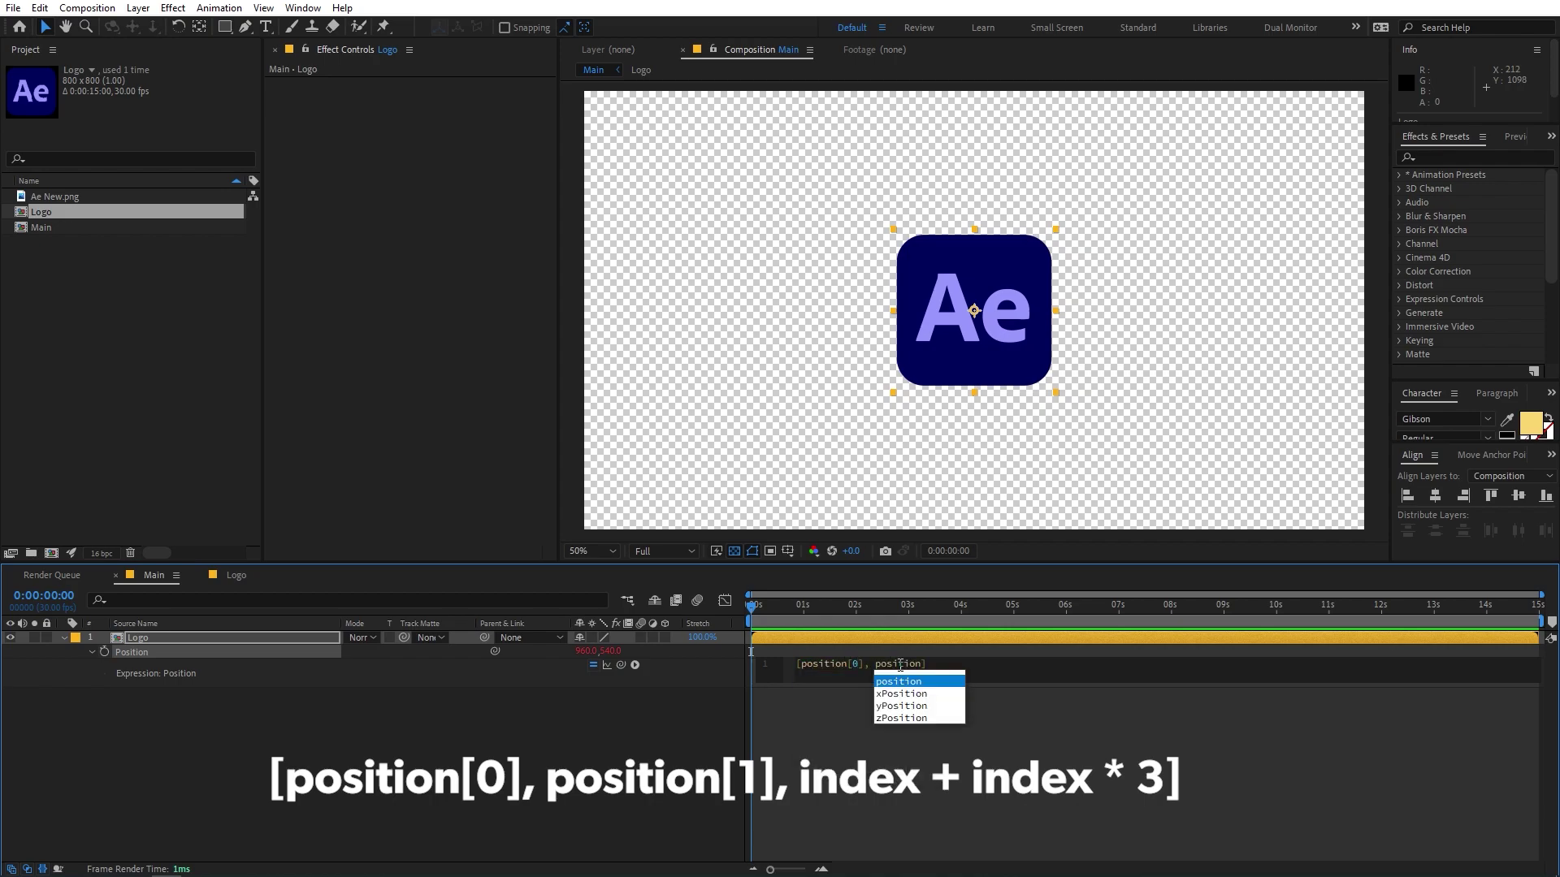
pyautogui.write('[')
pyautogui.write('1], inde')
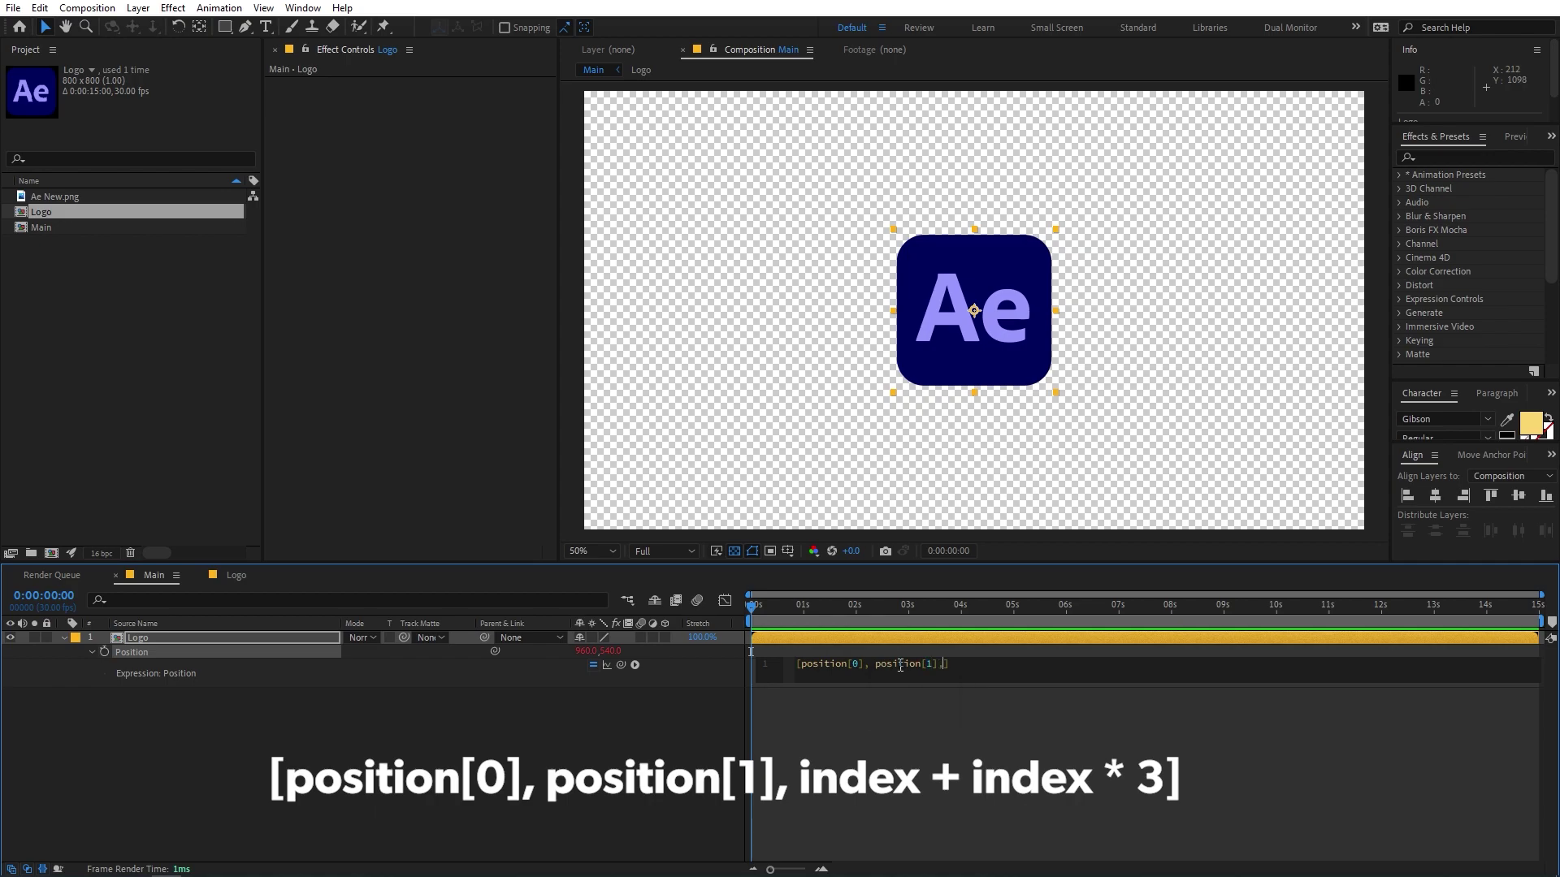
pyautogui.write('x + index *3')
pyautogui.click(884, 718)
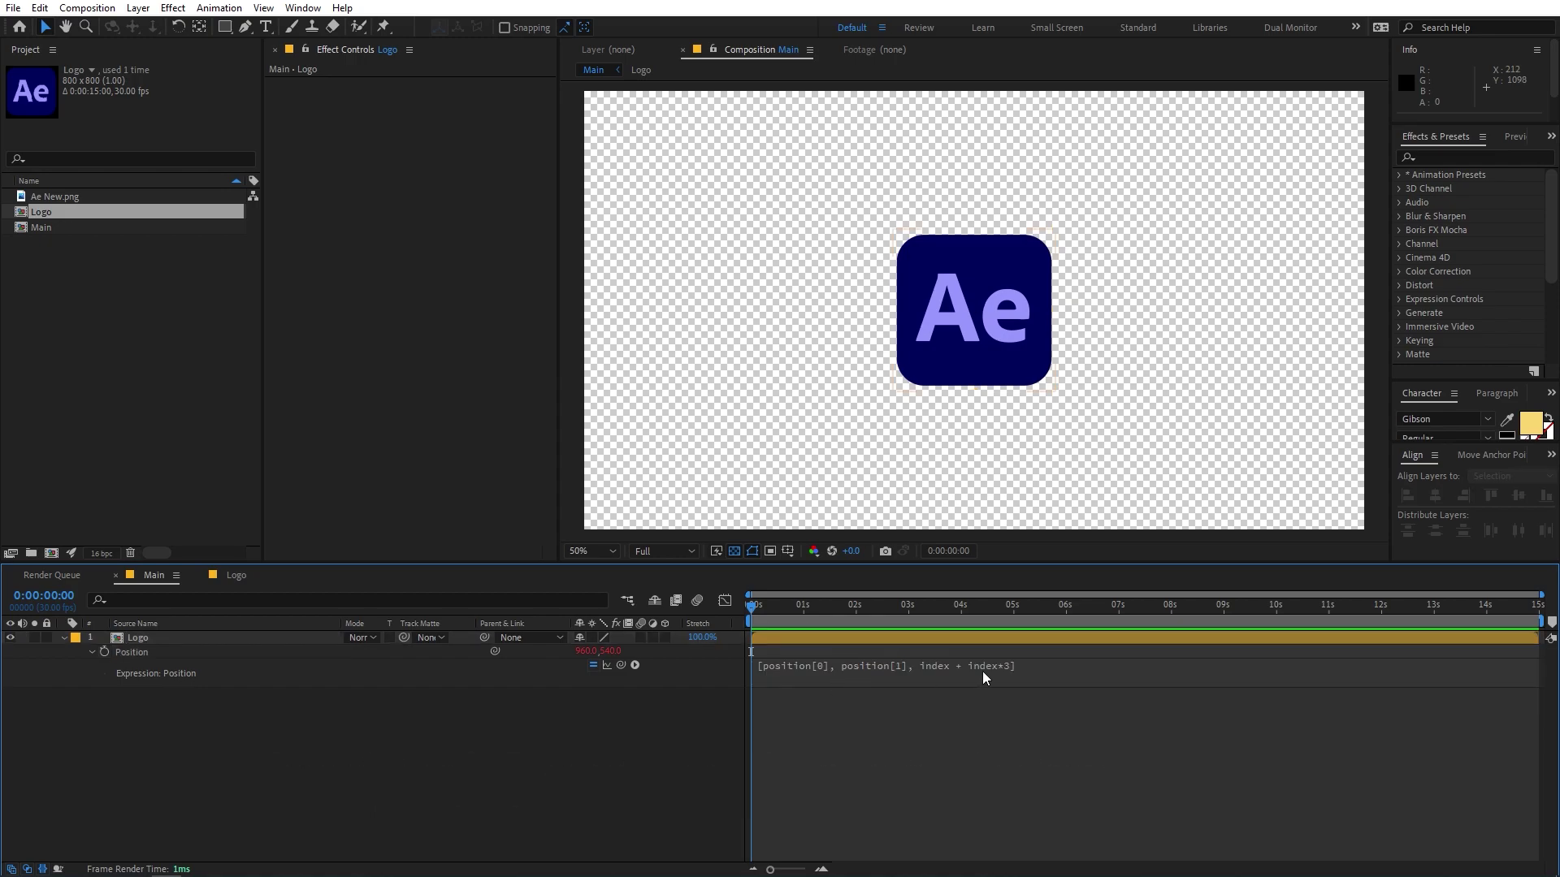
pyautogui.click(666, 637)
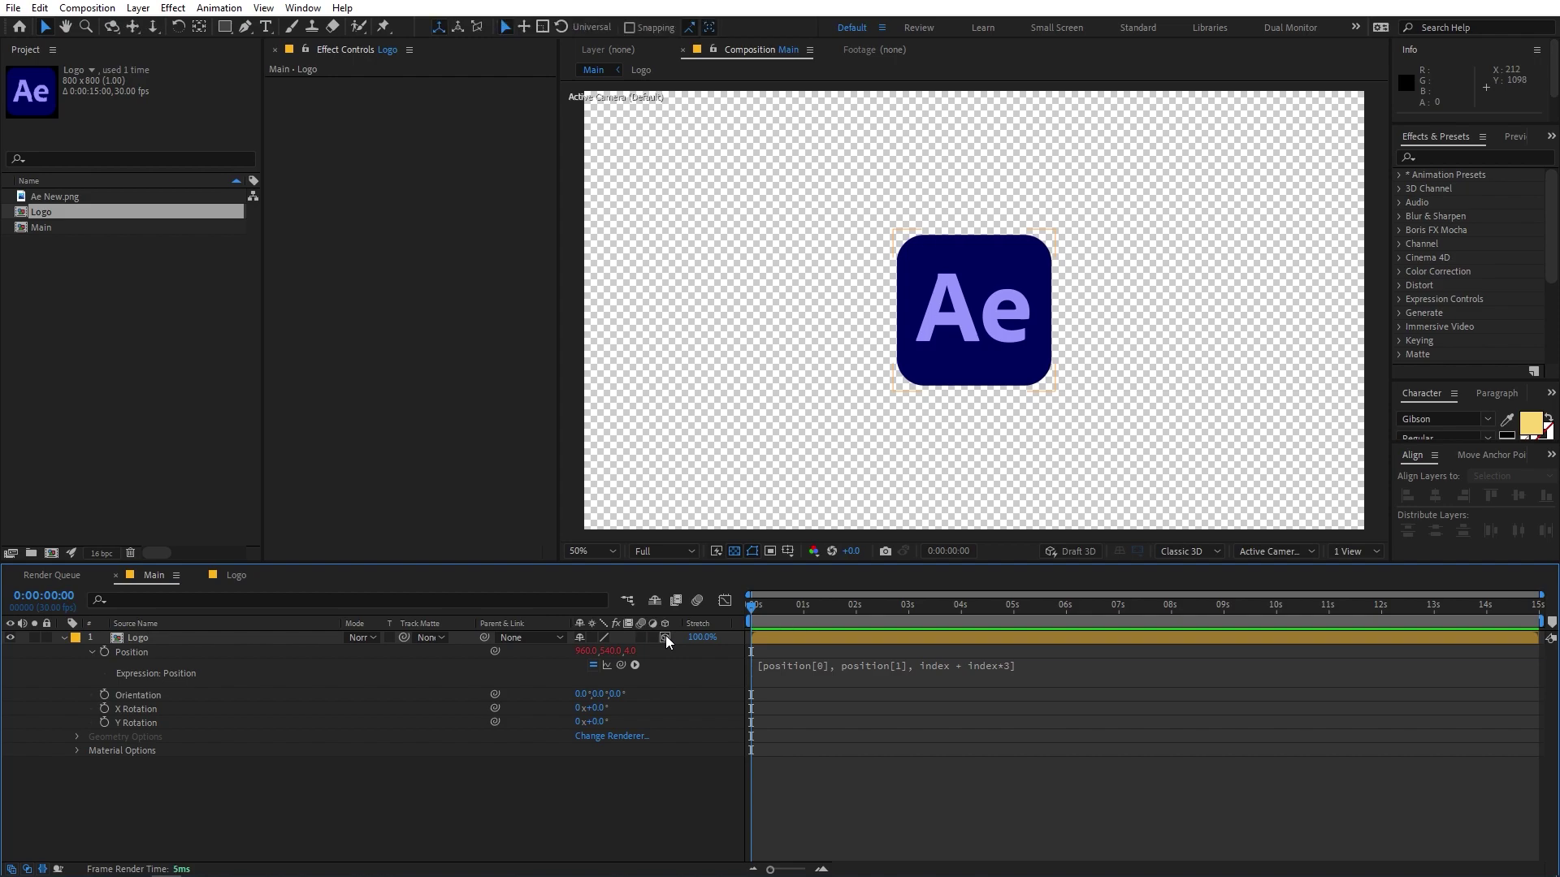
pyautogui.click(63, 637)
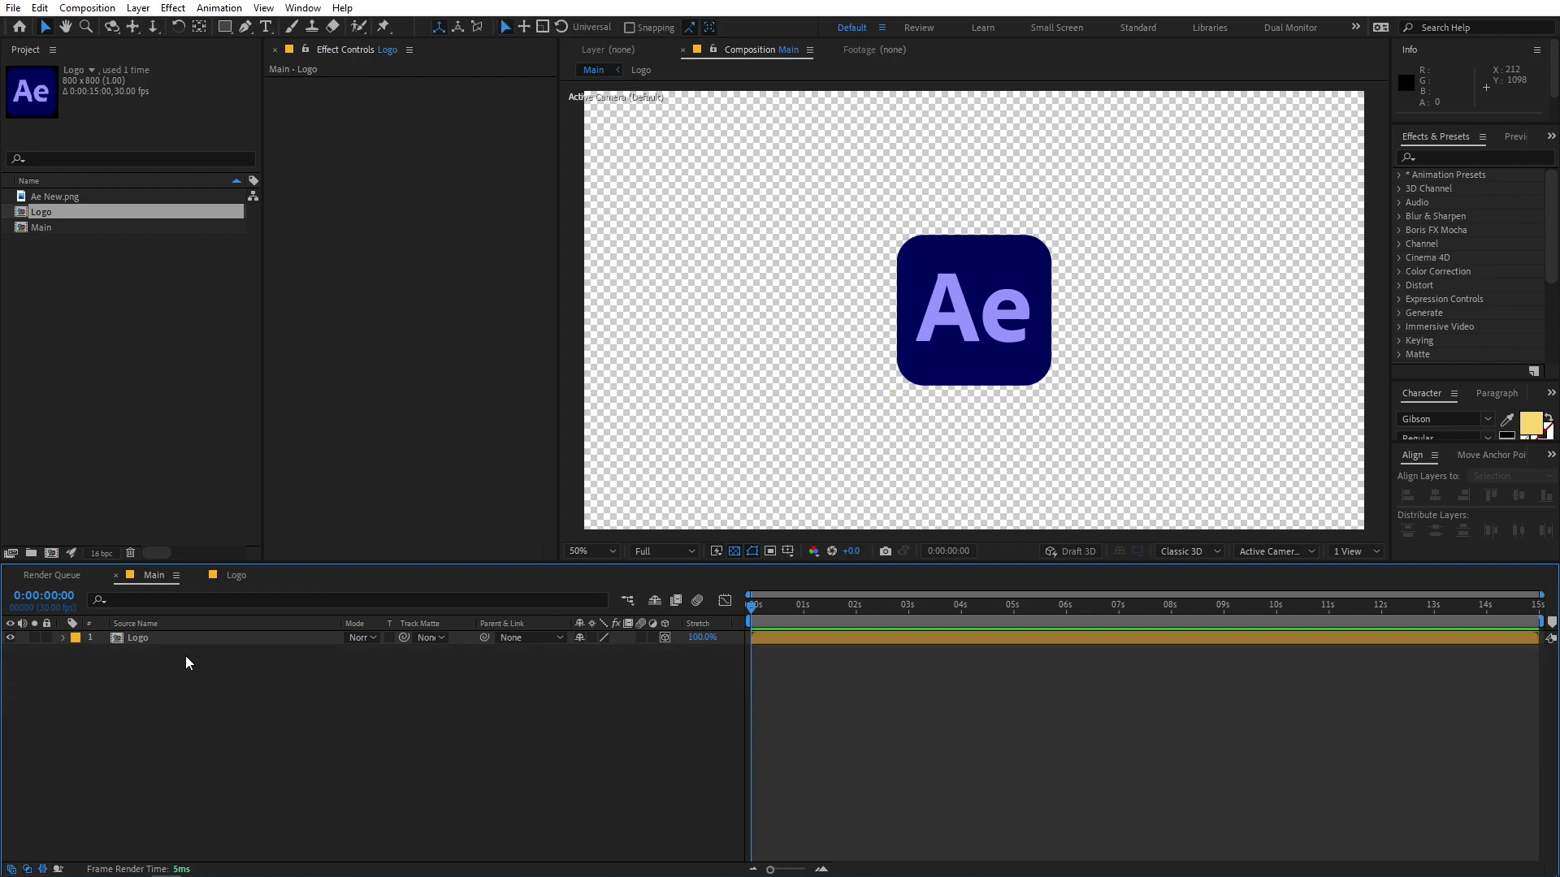
# Duplicate the 3D Logo layer until the Main composition holds 16 copies
pyautogui.click(164, 640)
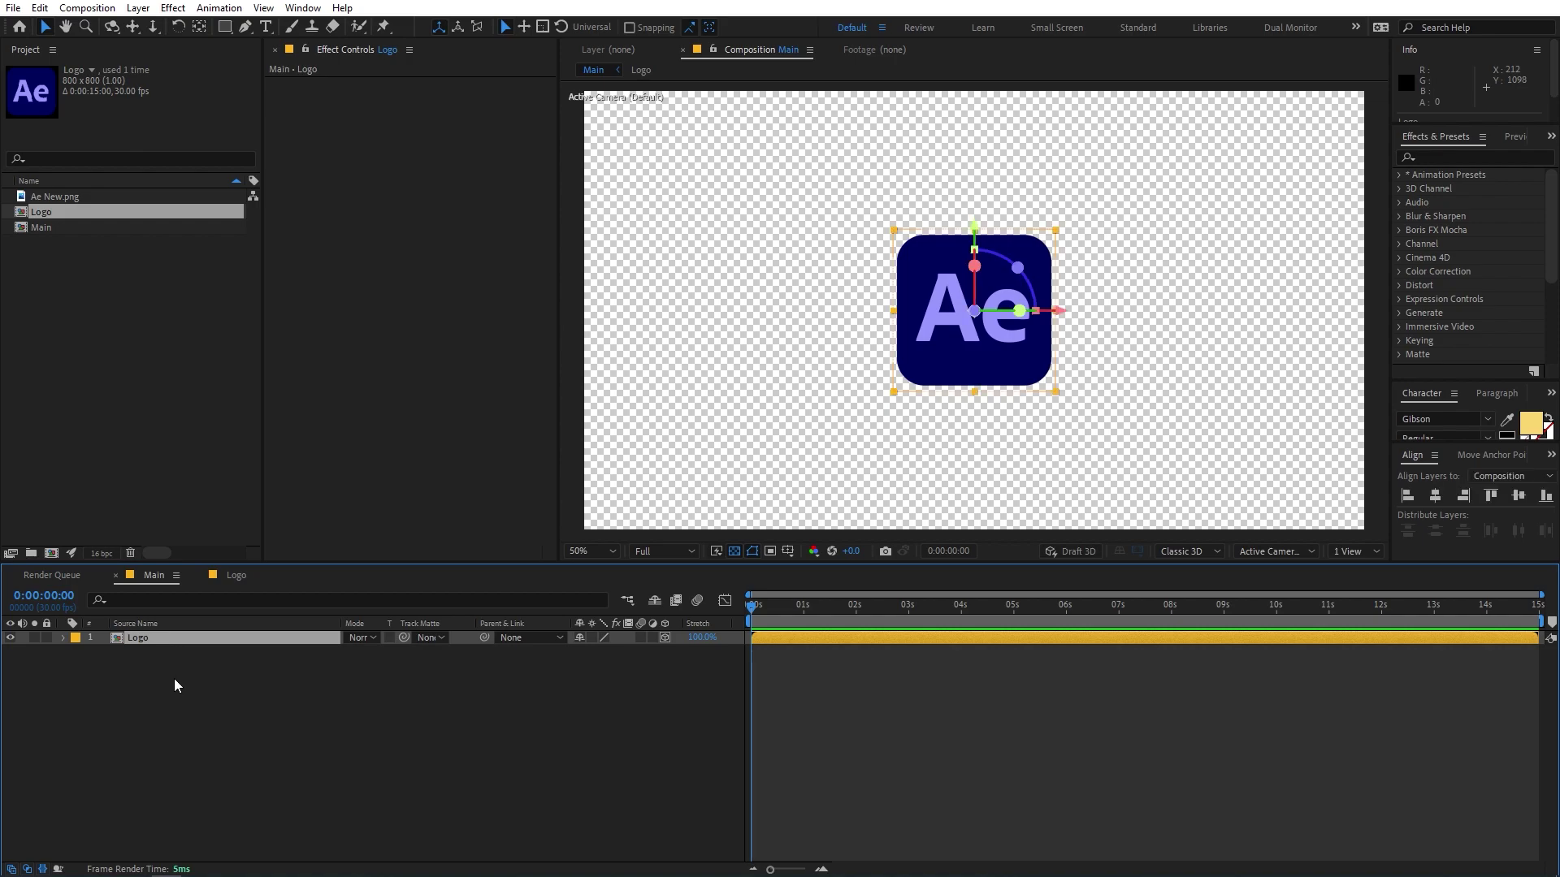
pyautogui.hotkey('ctrl', 'd')
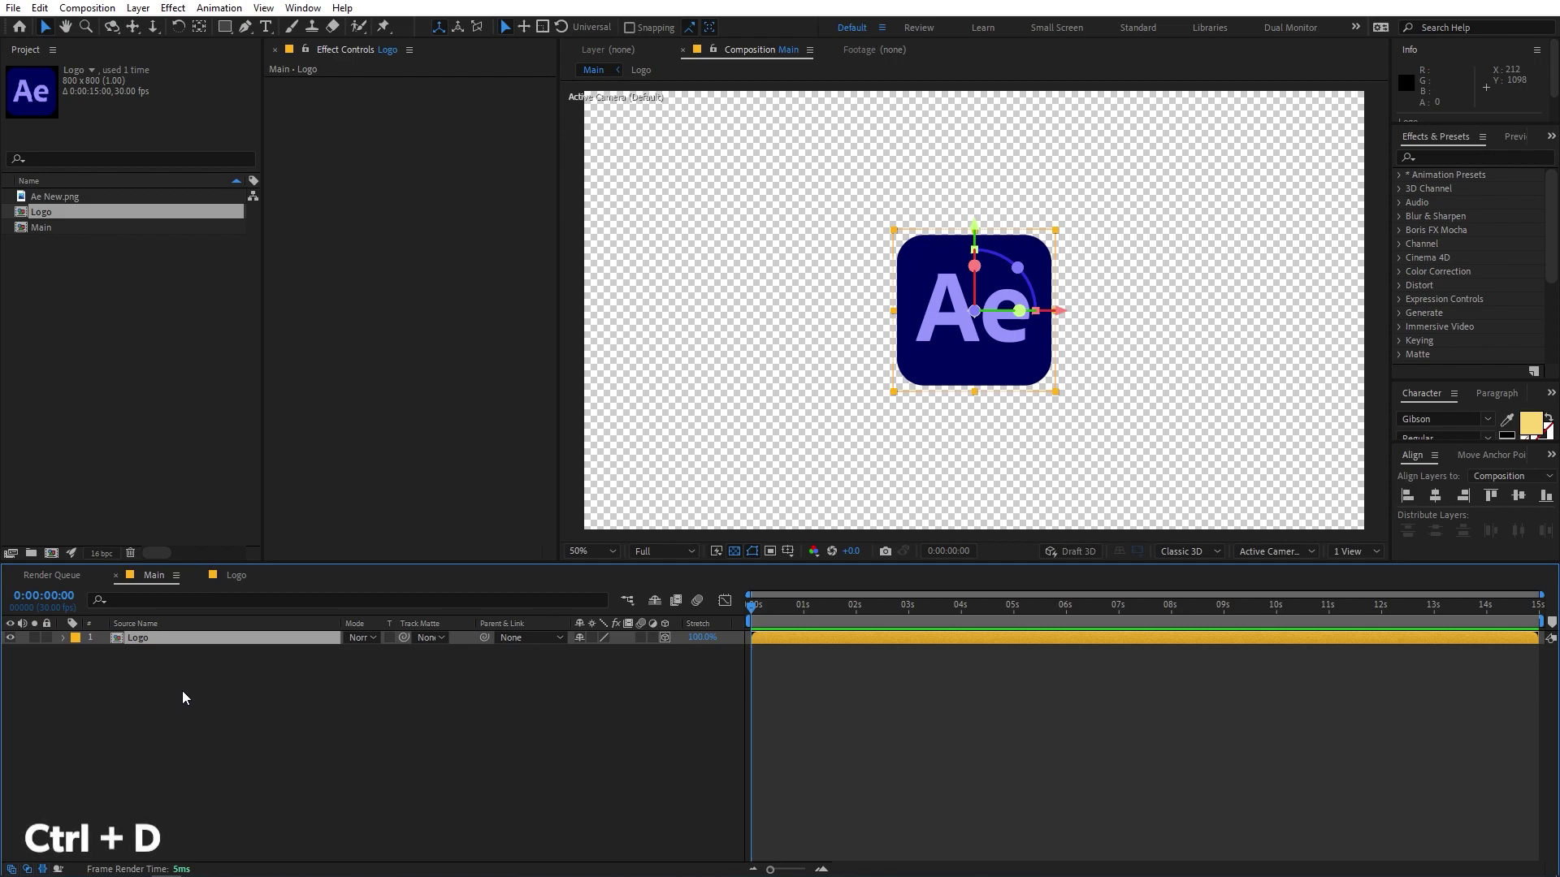
pyautogui.hotkey('ctrl', 'd')
pyautogui.hotkey('ctrl', 'd')
pyautogui.hotkey('ctrl', 'd')
pyautogui.hotkey('ctrl', 'd')
pyautogui.hotkey('ctrl', 'd')
pyautogui.hotkey('ctrl', 'd')
pyautogui.hotkey('ctrl', 'd')
pyautogui.hotkey('ctrl', 'd')
pyautogui.hotkey('ctrl', 'd')
pyautogui.hotkey('ctrl', 'd')
pyautogui.hotkey('ctrl', 'd')
pyautogui.hotkey('ctrl', 'd')
pyautogui.hotkey('ctrl', 'd')
pyautogui.hotkey('ctrl', 'd')
pyautogui.hotkey('ctrl', 'd')
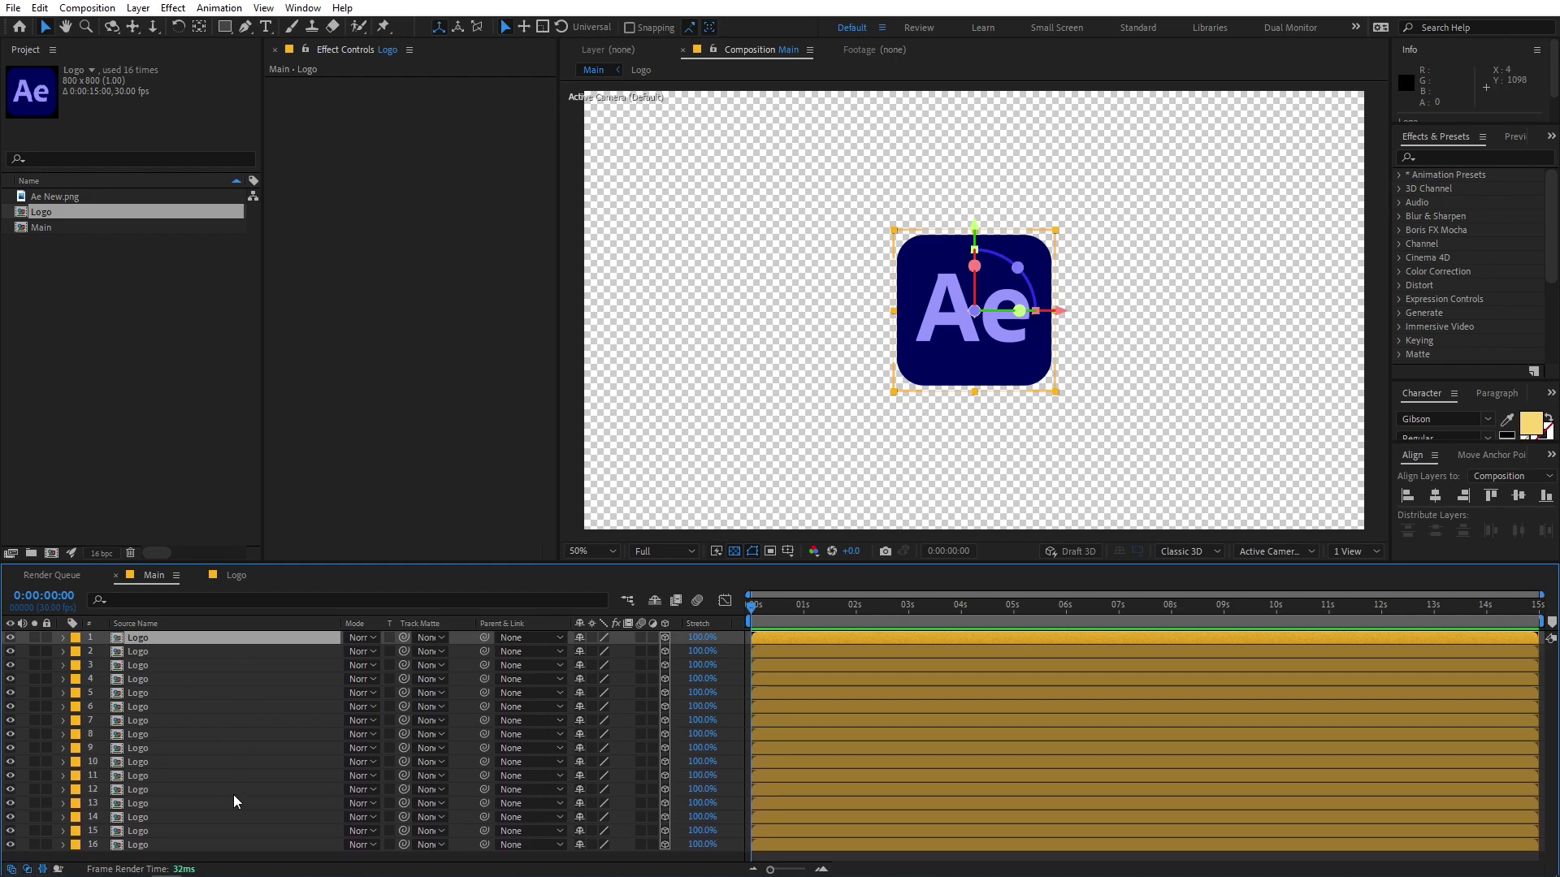
# Pre-compose all 16 Logo layers into a new composition named 3D Logo
pyautogui.keyDown('shift'); pyautogui.click(150, 845); pyautogui.keyUp('shift')
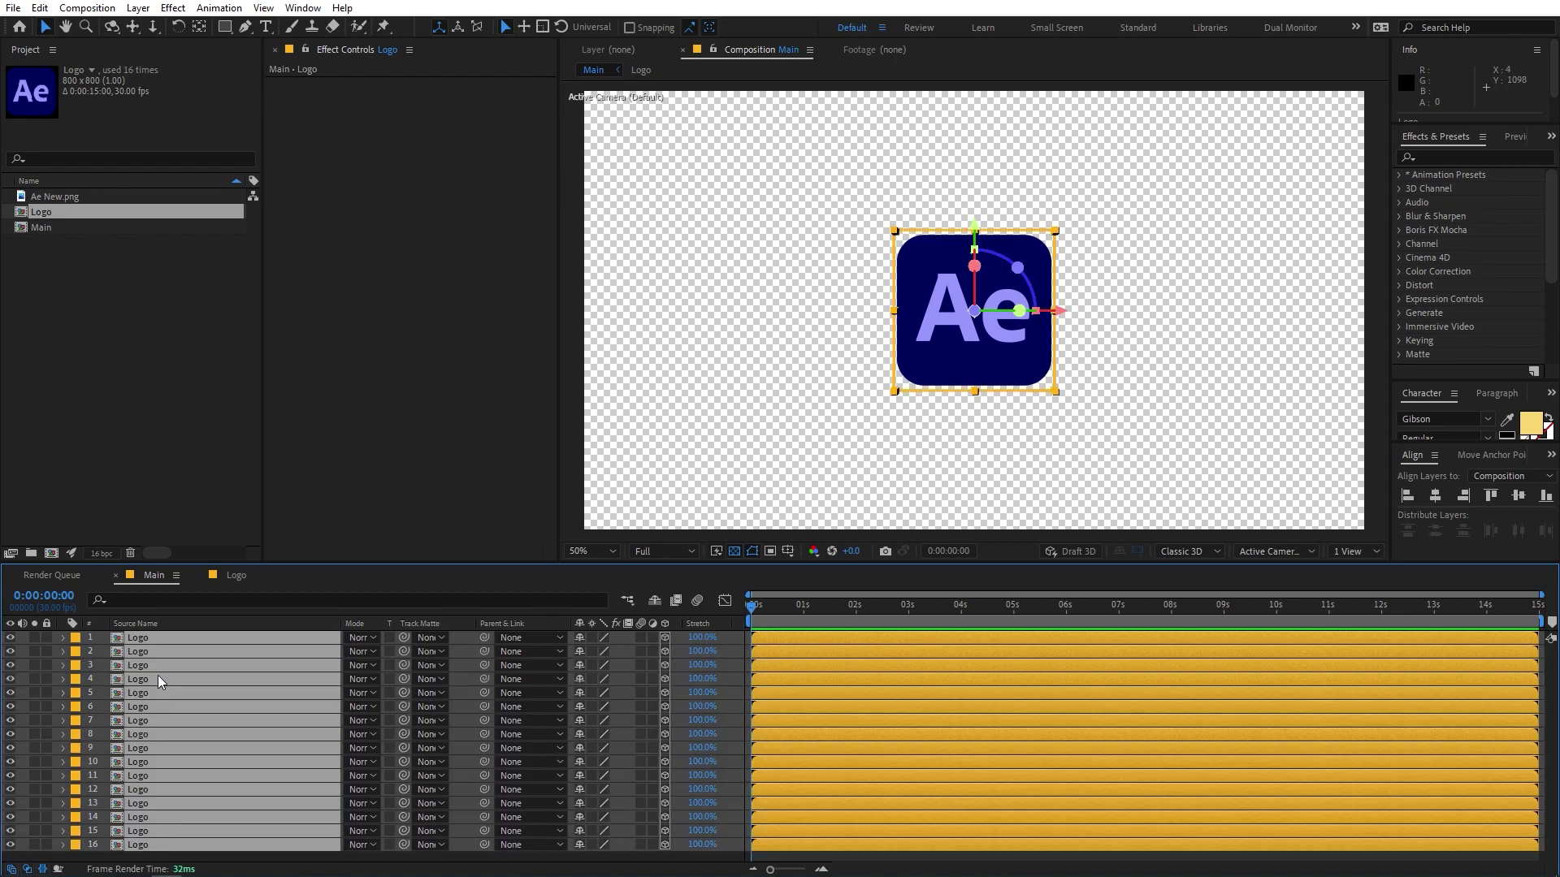
pyautogui.rightClick(157, 637)
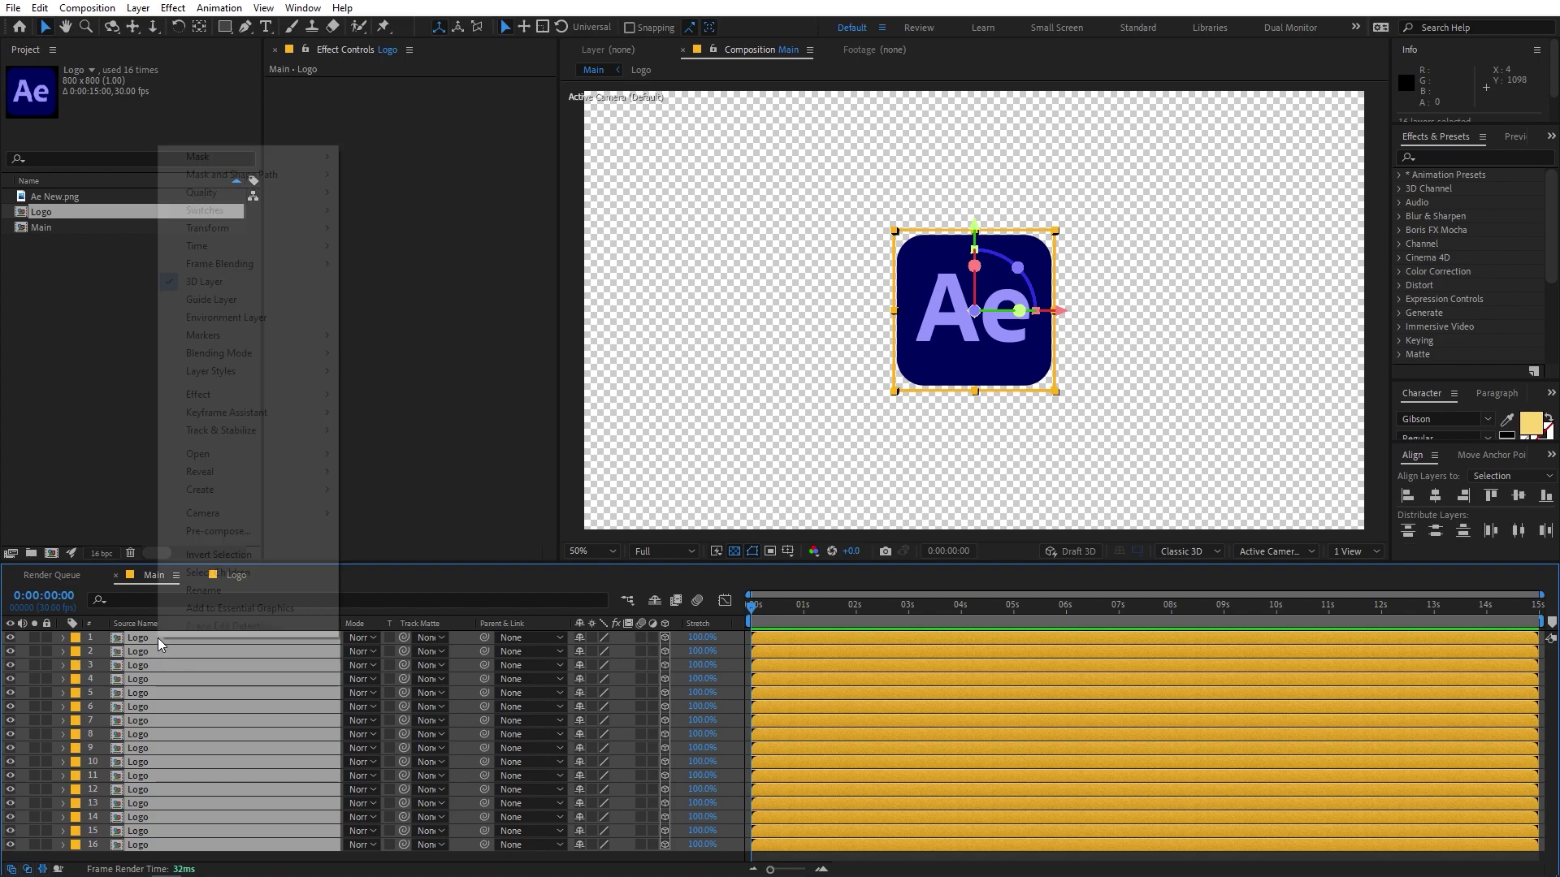
pyautogui.click(255, 531)
pyautogui.write('3D Logo')
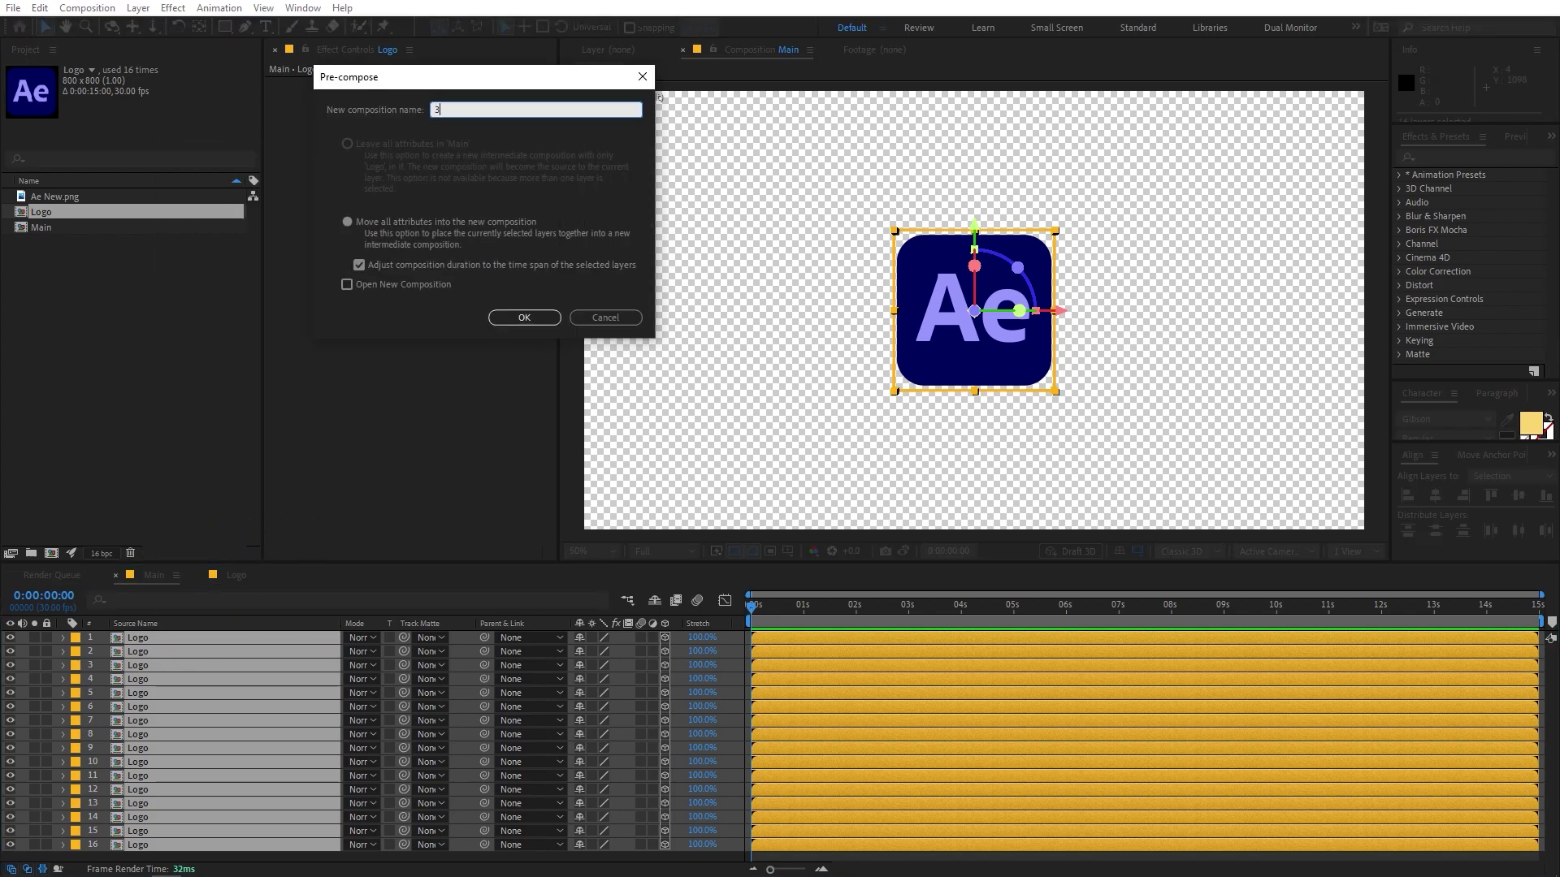
pyautogui.click(524, 318)
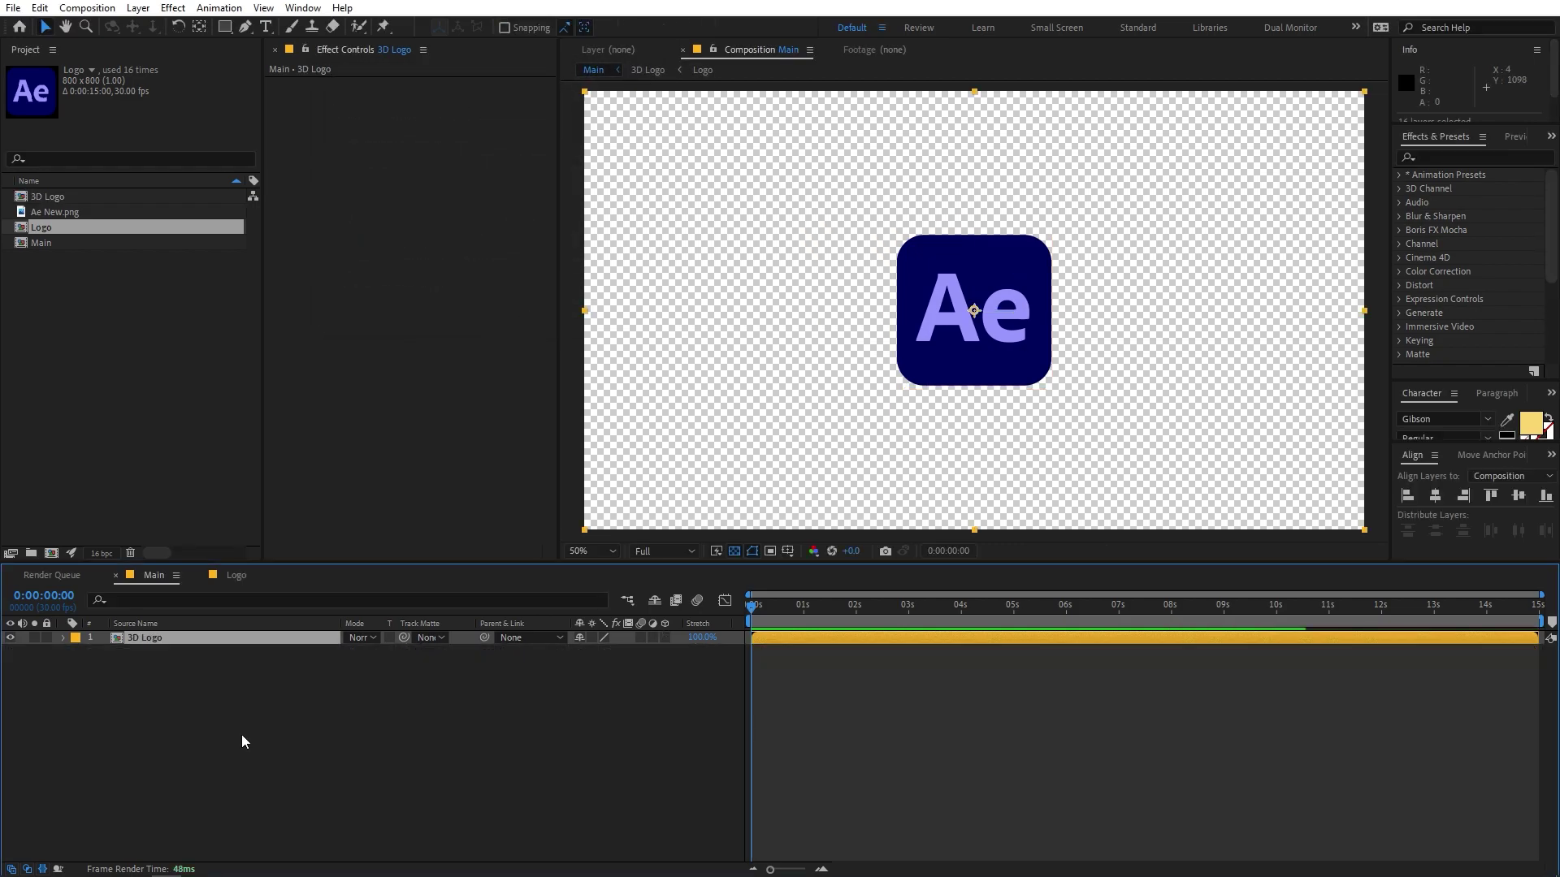
# Add a null object to the Main composition
pyautogui.rightClick(241, 735)
pyautogui.moveTo(394, 540)
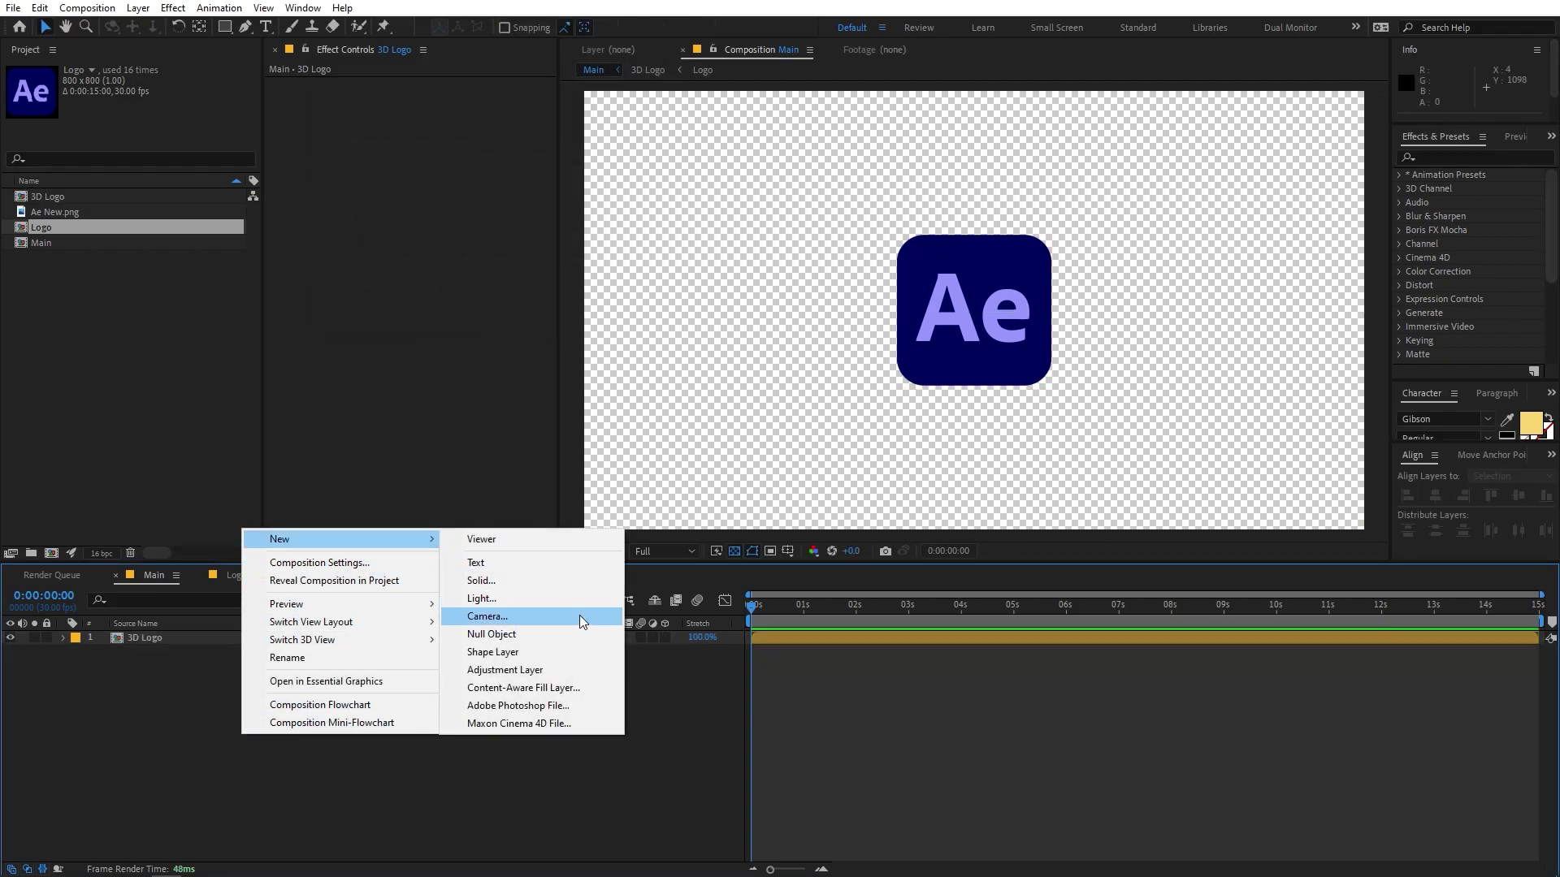
pyautogui.click(548, 634)
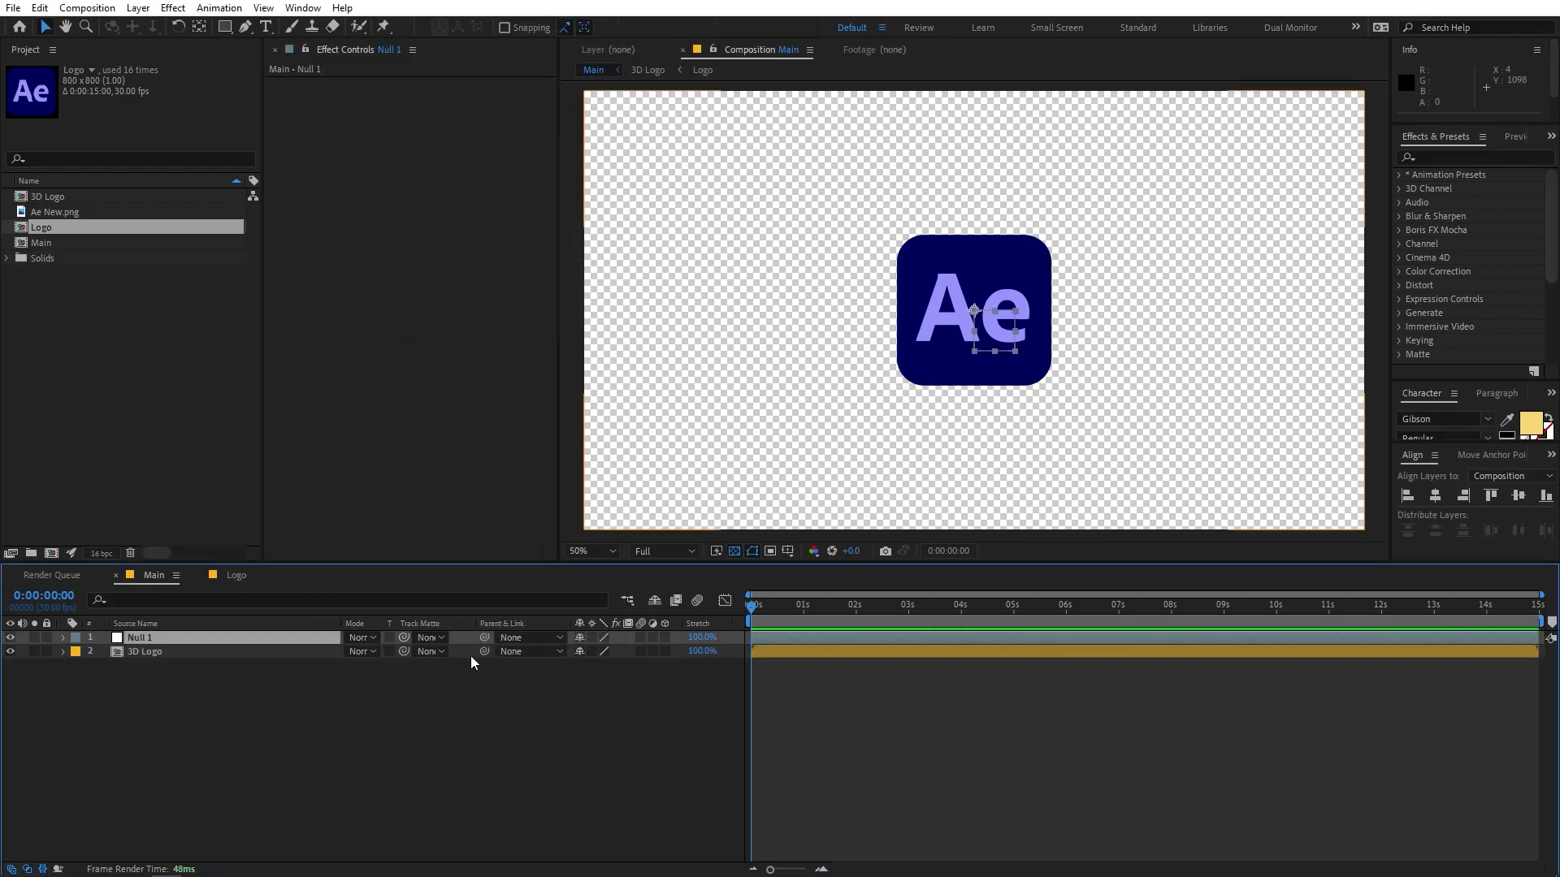
# Collapse transformations on the 3D Logo layer, make it and the null 3D, and parent 3D Logo to the null
pyautogui.click(592, 650)
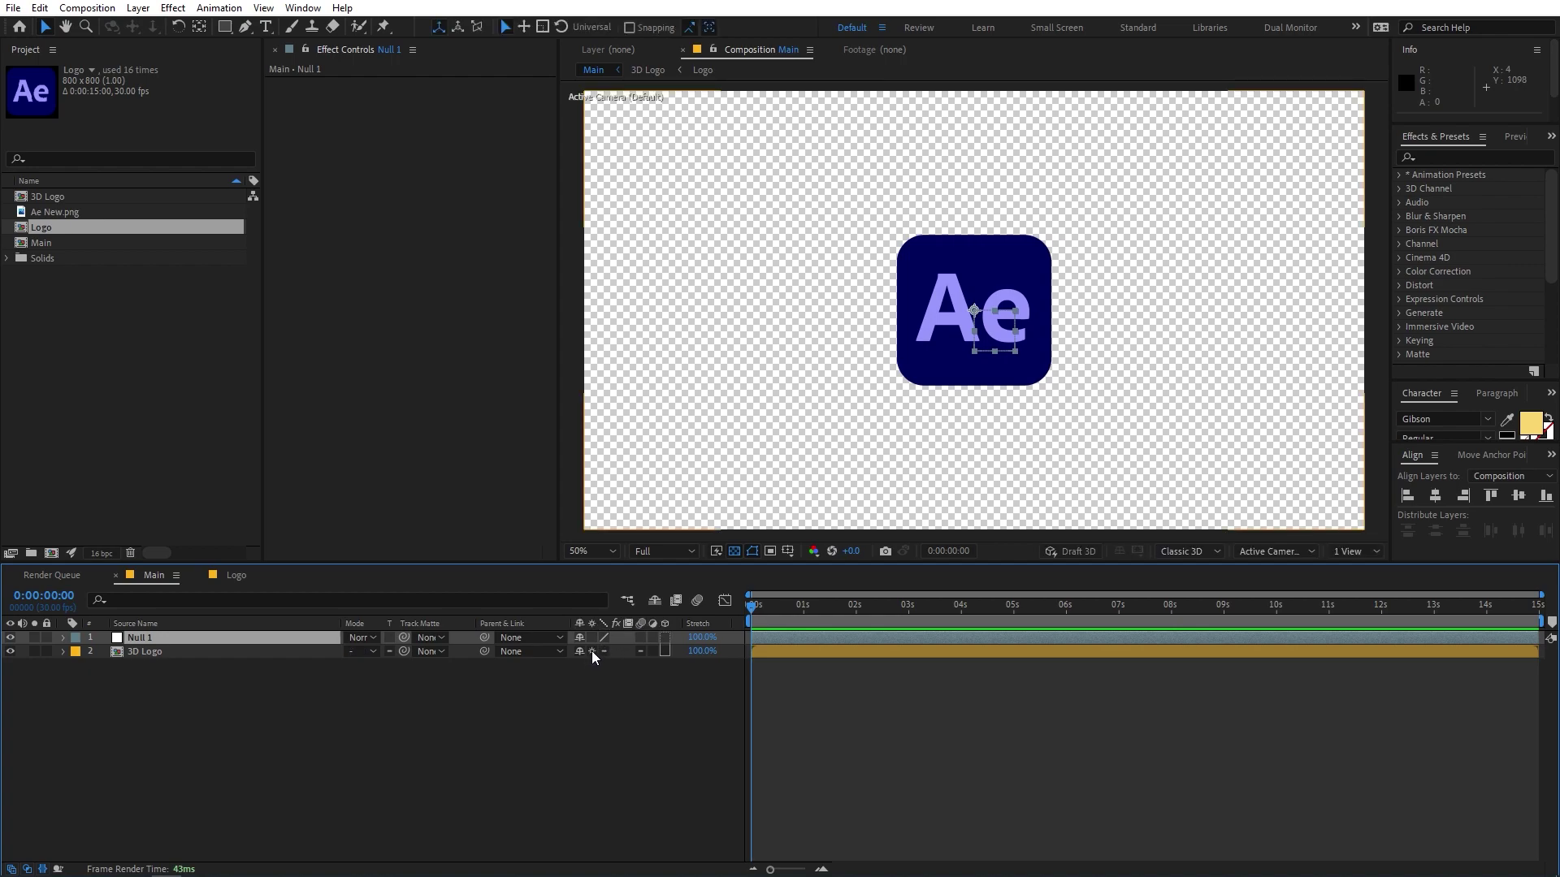
pyautogui.click(665, 637)
pyautogui.click(665, 652)
pyautogui.moveTo(484, 651); pyautogui.dragTo(140, 636)
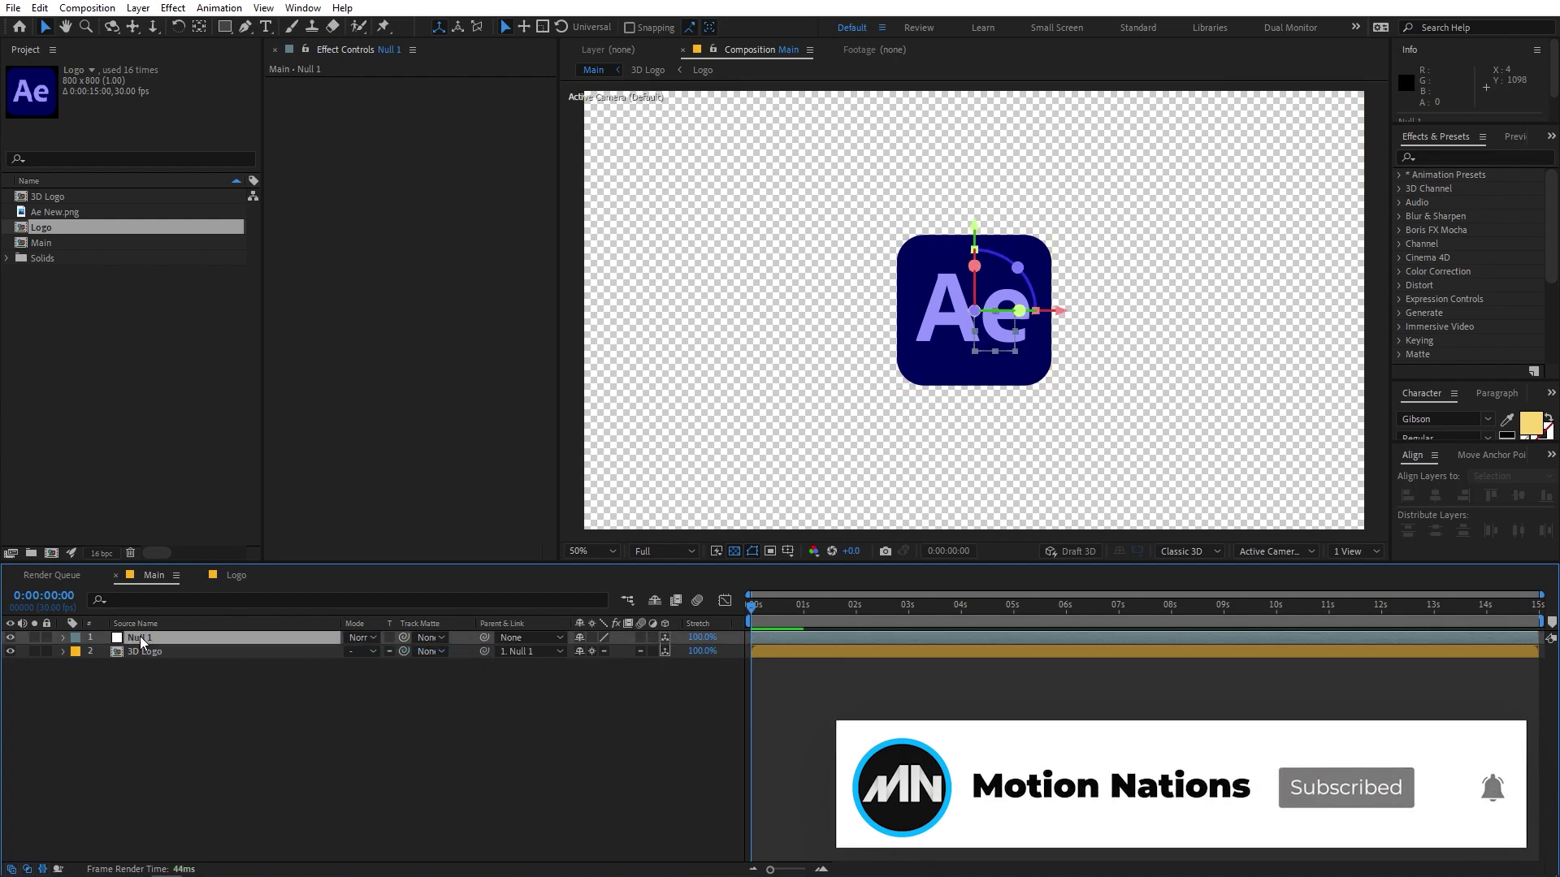
# Try rotating the null to preview the logo's extruded depth, and undo the rotation
pyautogui.press('r')
pyautogui.moveTo(591, 665); pyautogui.dragTo(625, 685)
pyautogui.hotkey('ctrl', 'z')
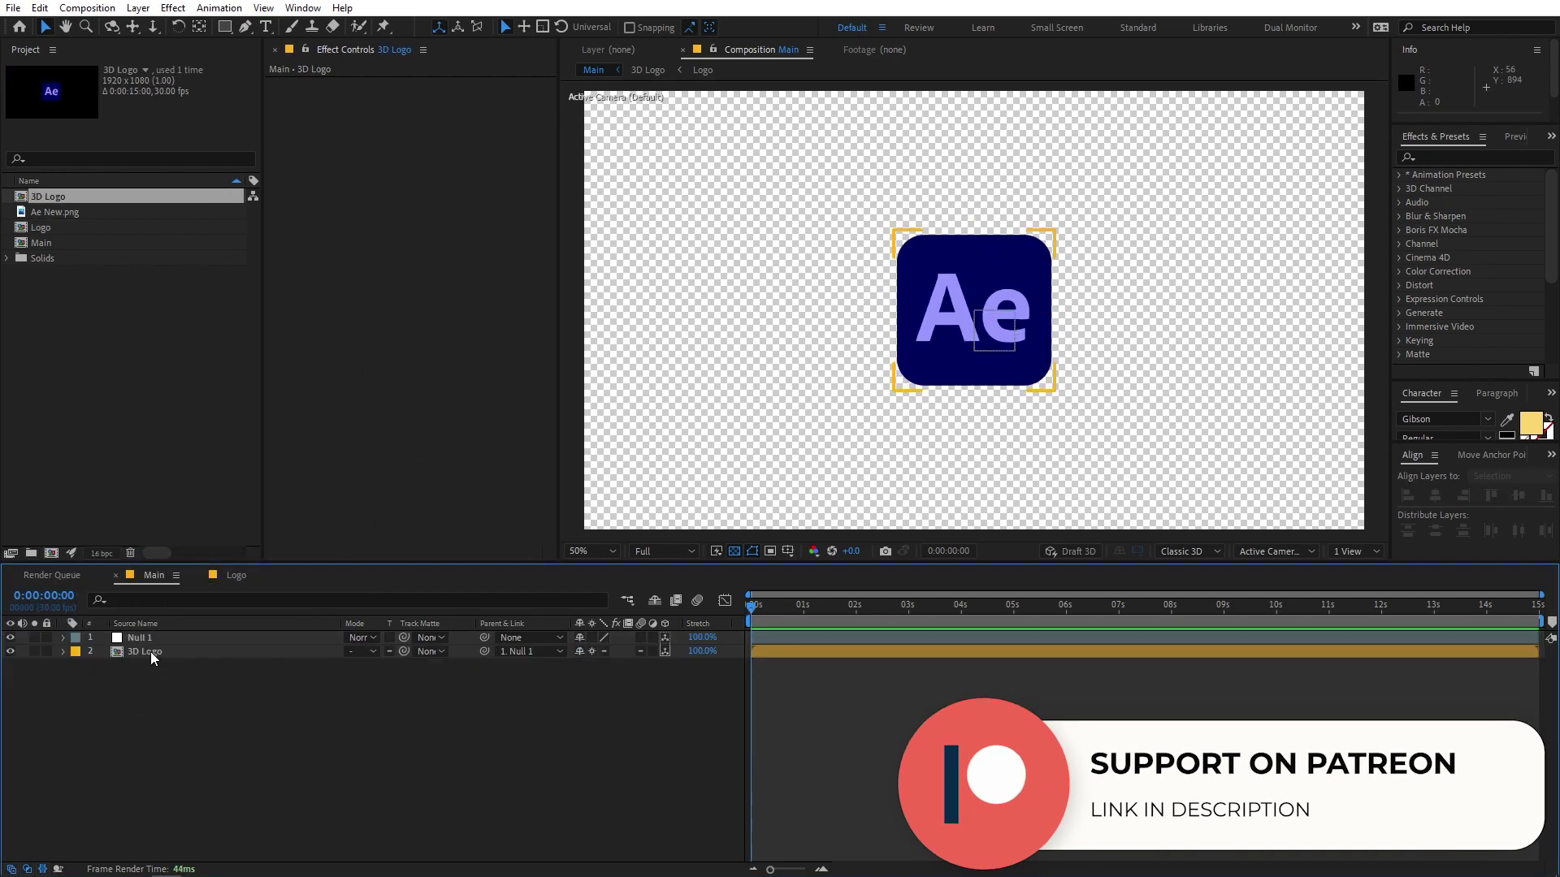
# Open the 3D Logo composition and apply the Fill effect to the second Logo layer
pyautogui.doubleClick(150, 651)
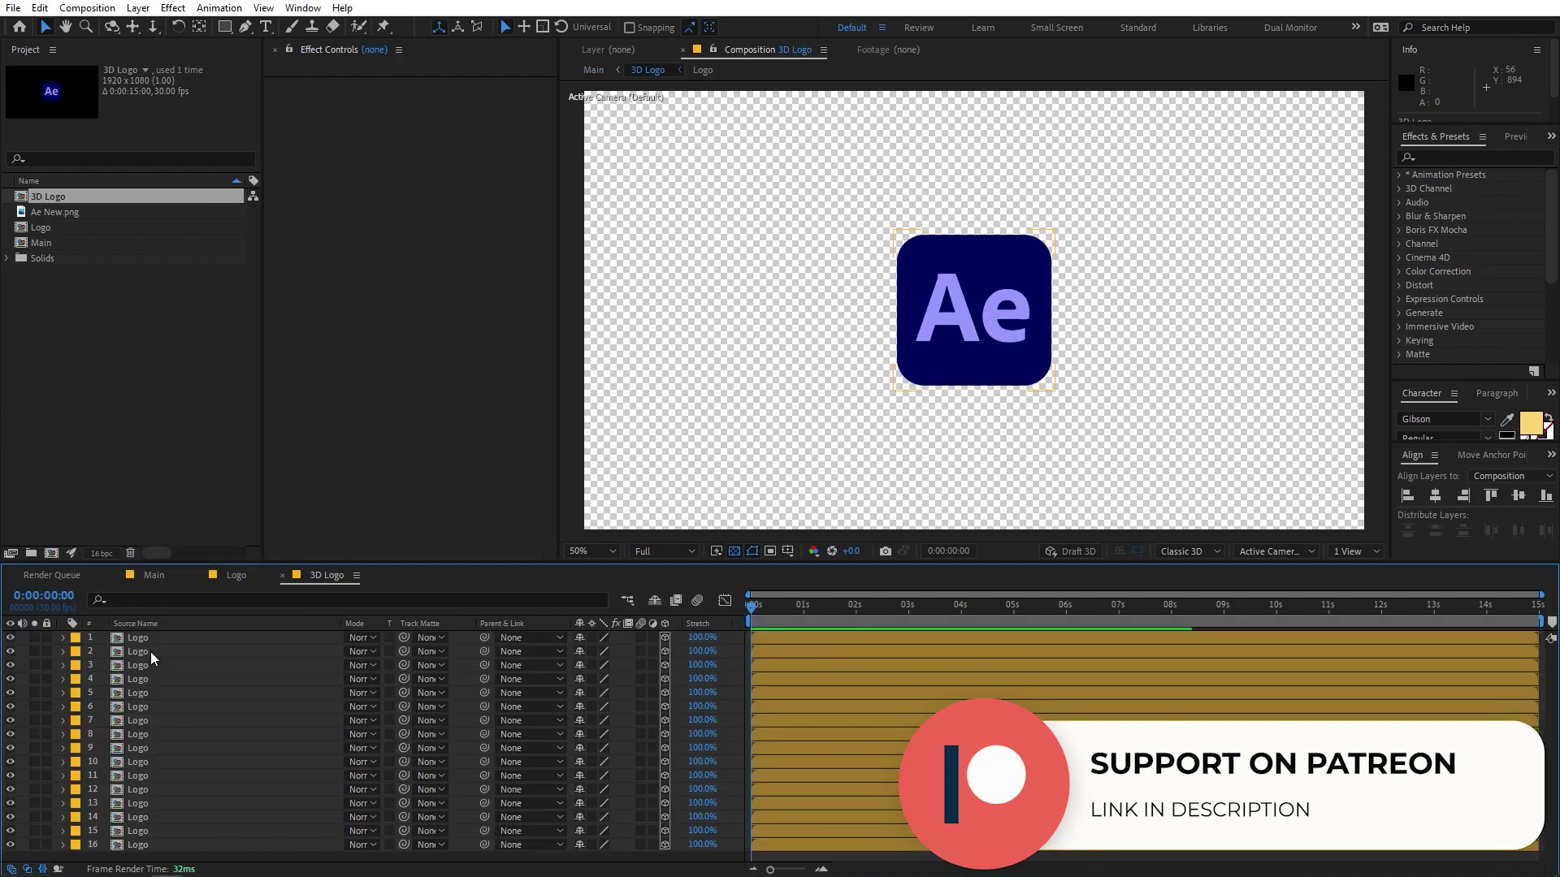
pyautogui.click(1483, 157)
pyautogui.write('fill')
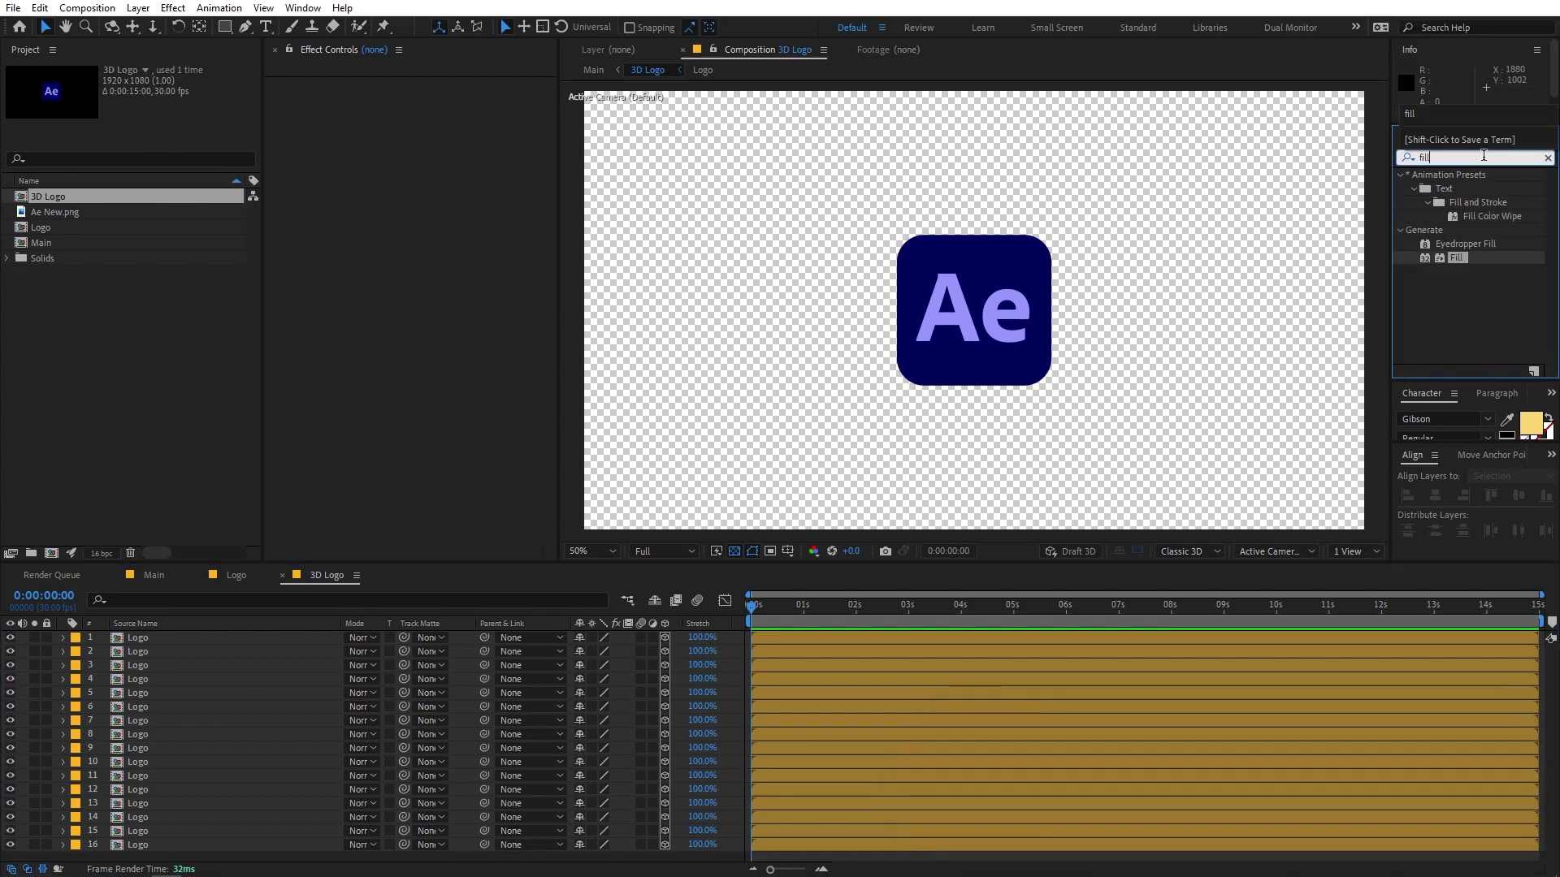
pyautogui.moveTo(1453, 257); pyautogui.dragTo(150, 648)
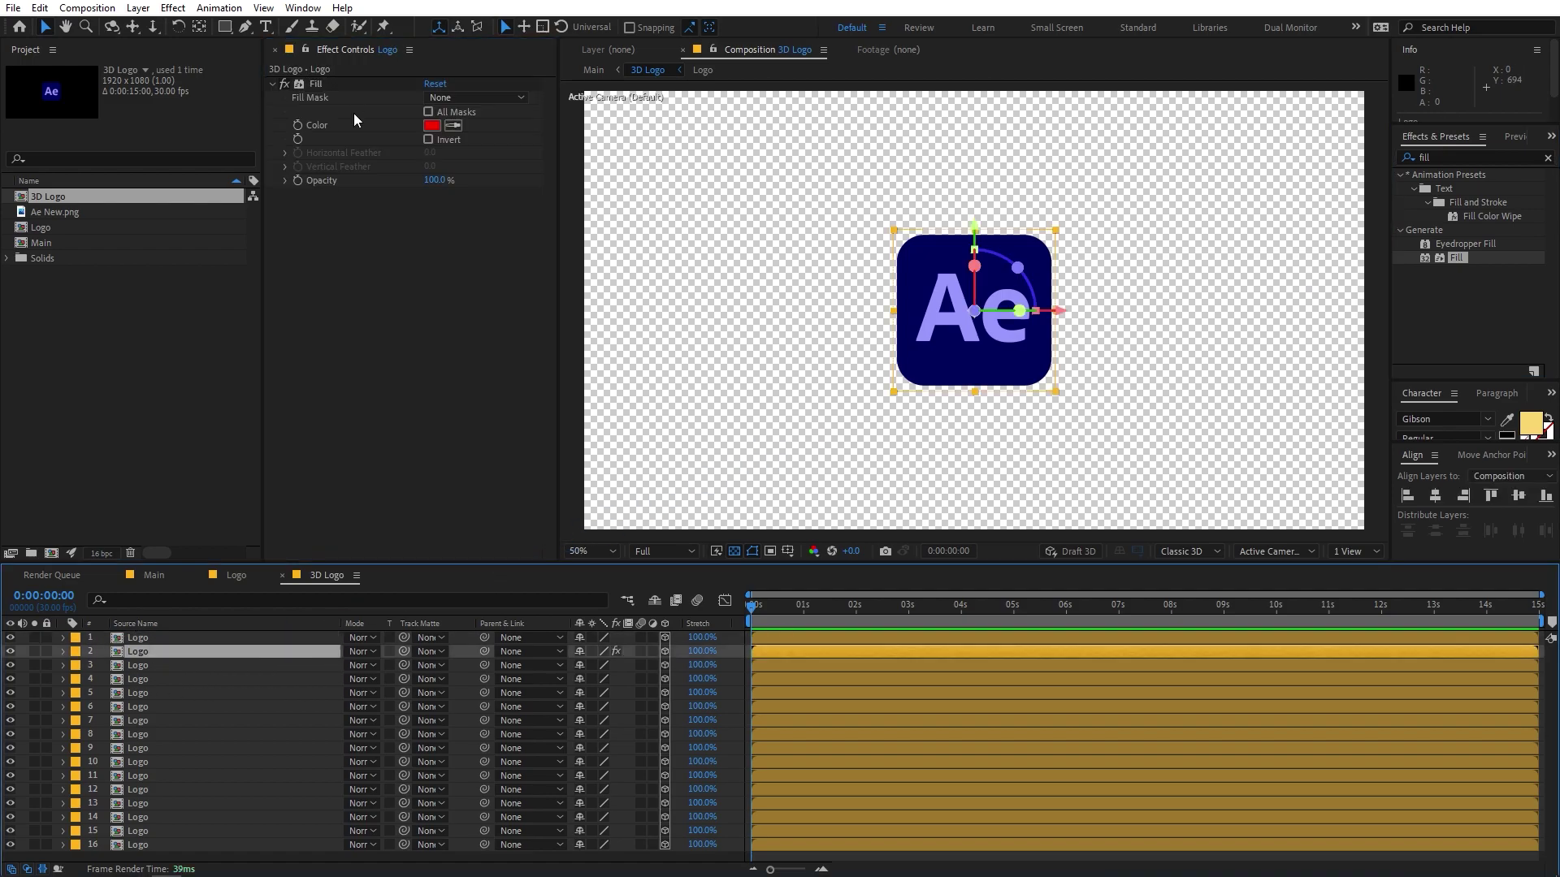
# Copy the second layer's Fill effect with property links and paste it onto Logo layers 3 through 16
pyautogui.click(313, 85)
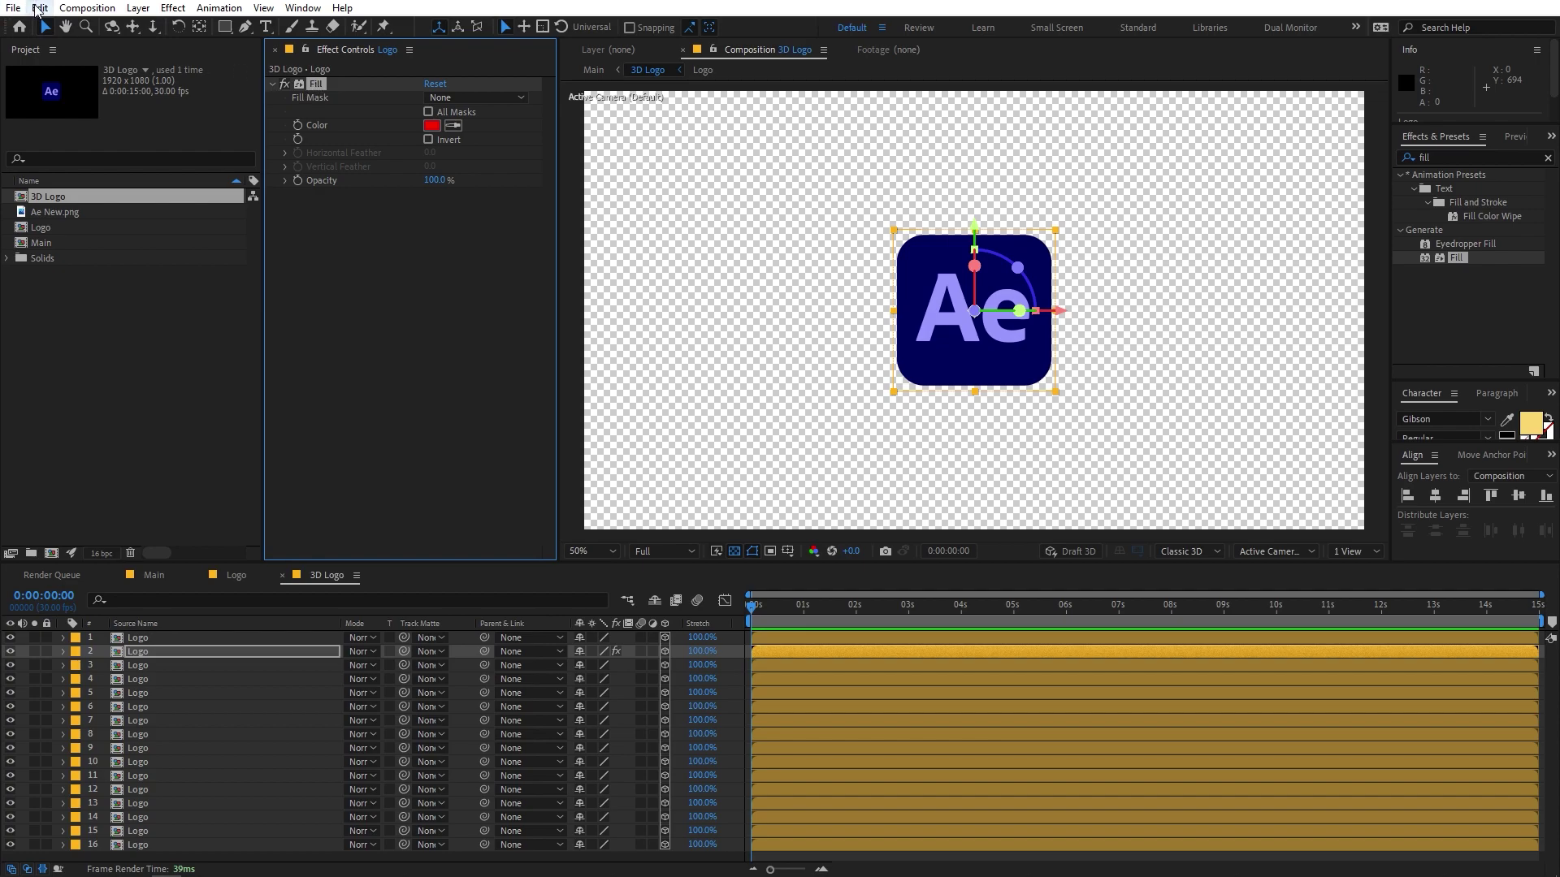
pyautogui.click(37, 8)
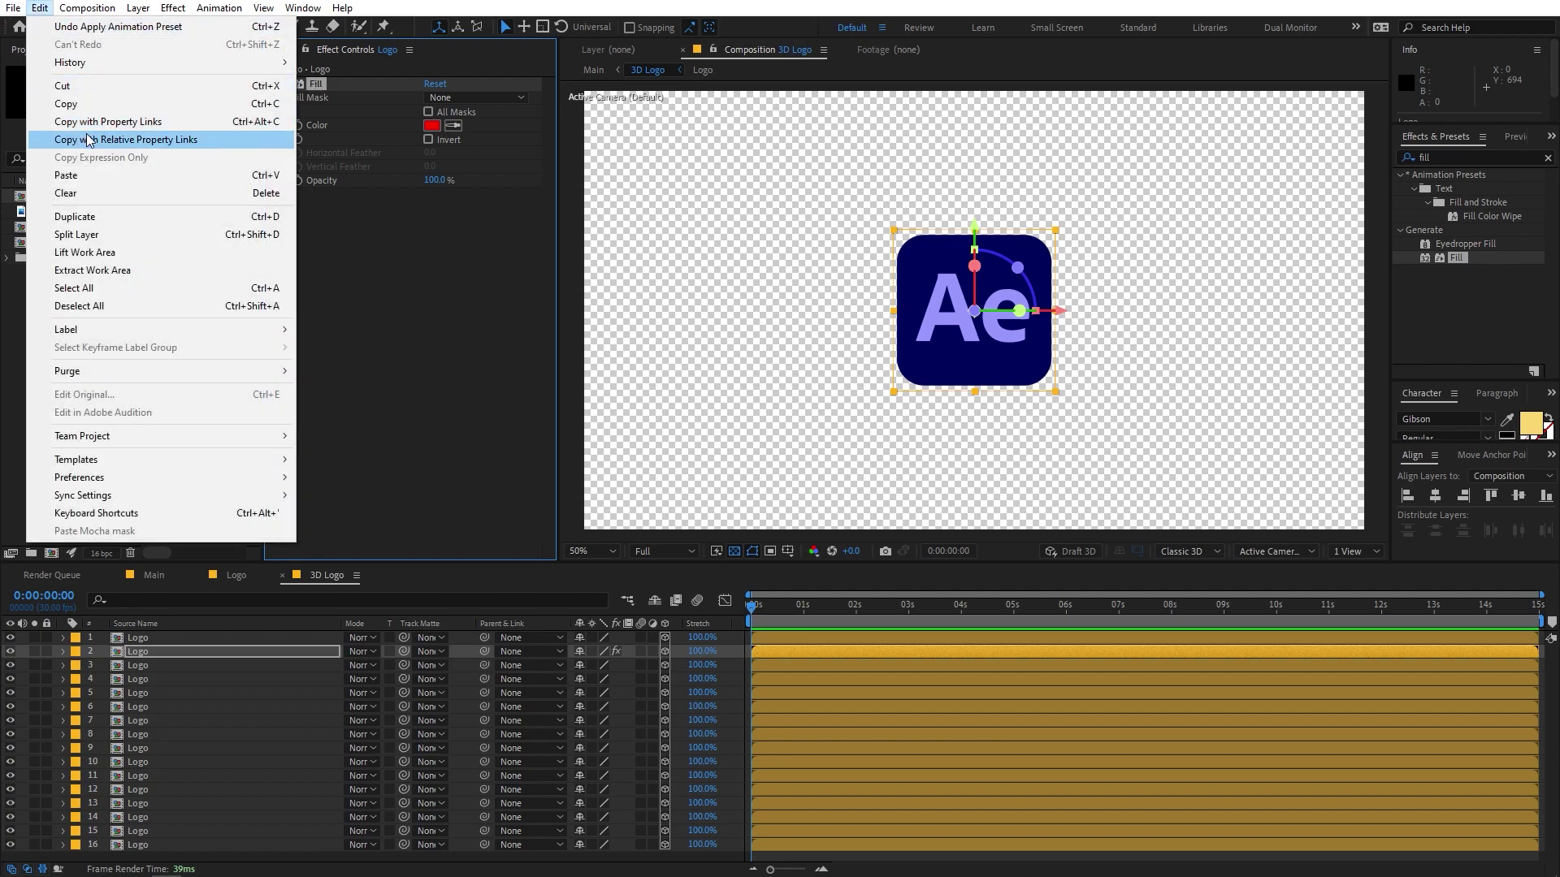
pyautogui.click(117, 123)
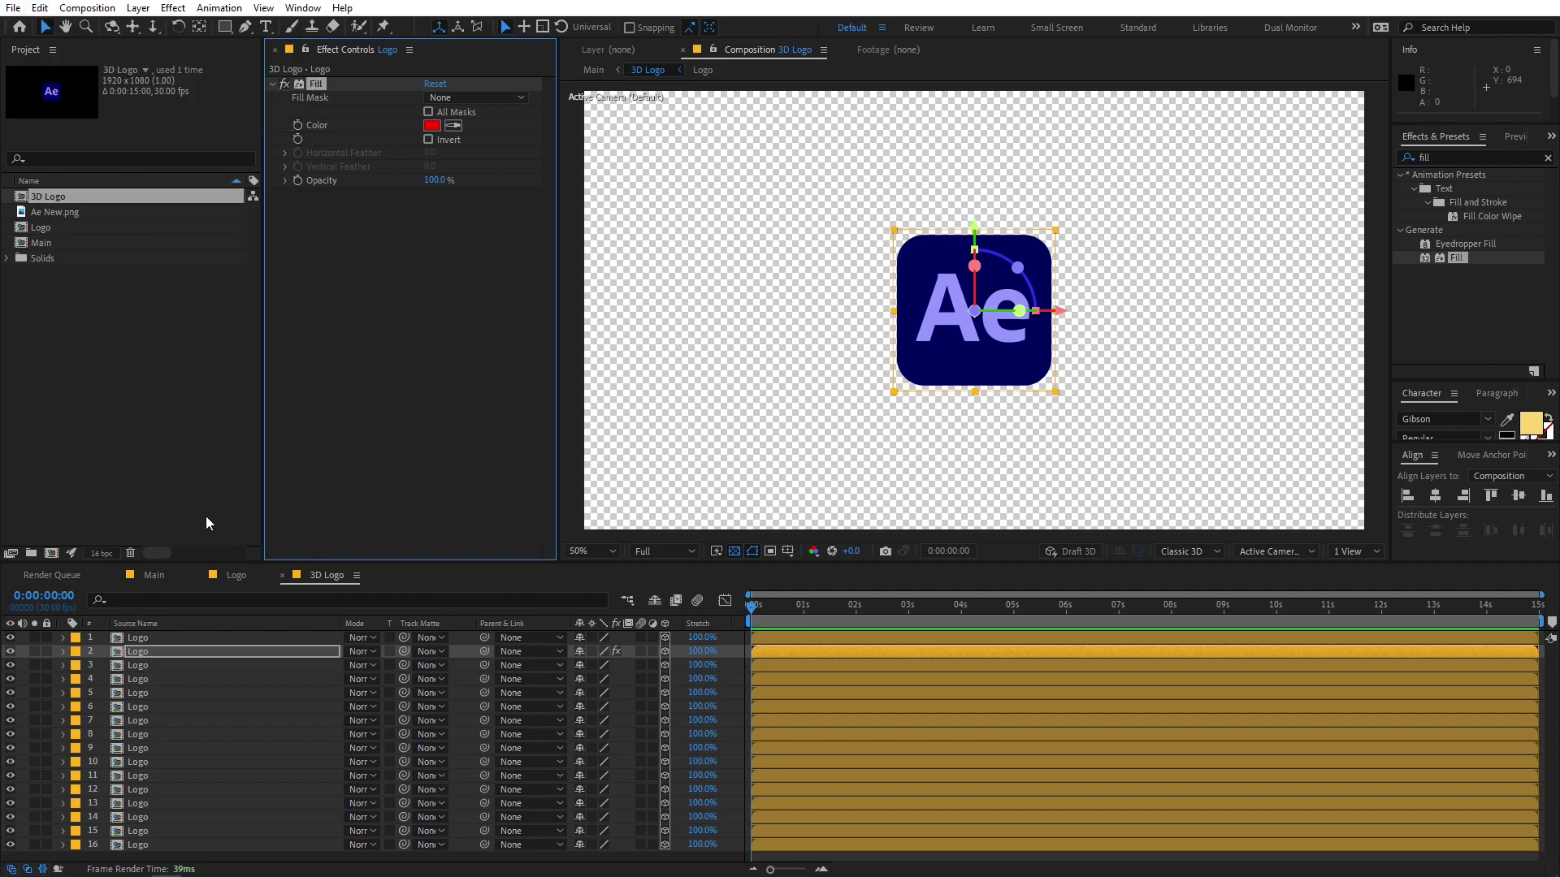
pyautogui.click(137, 666)
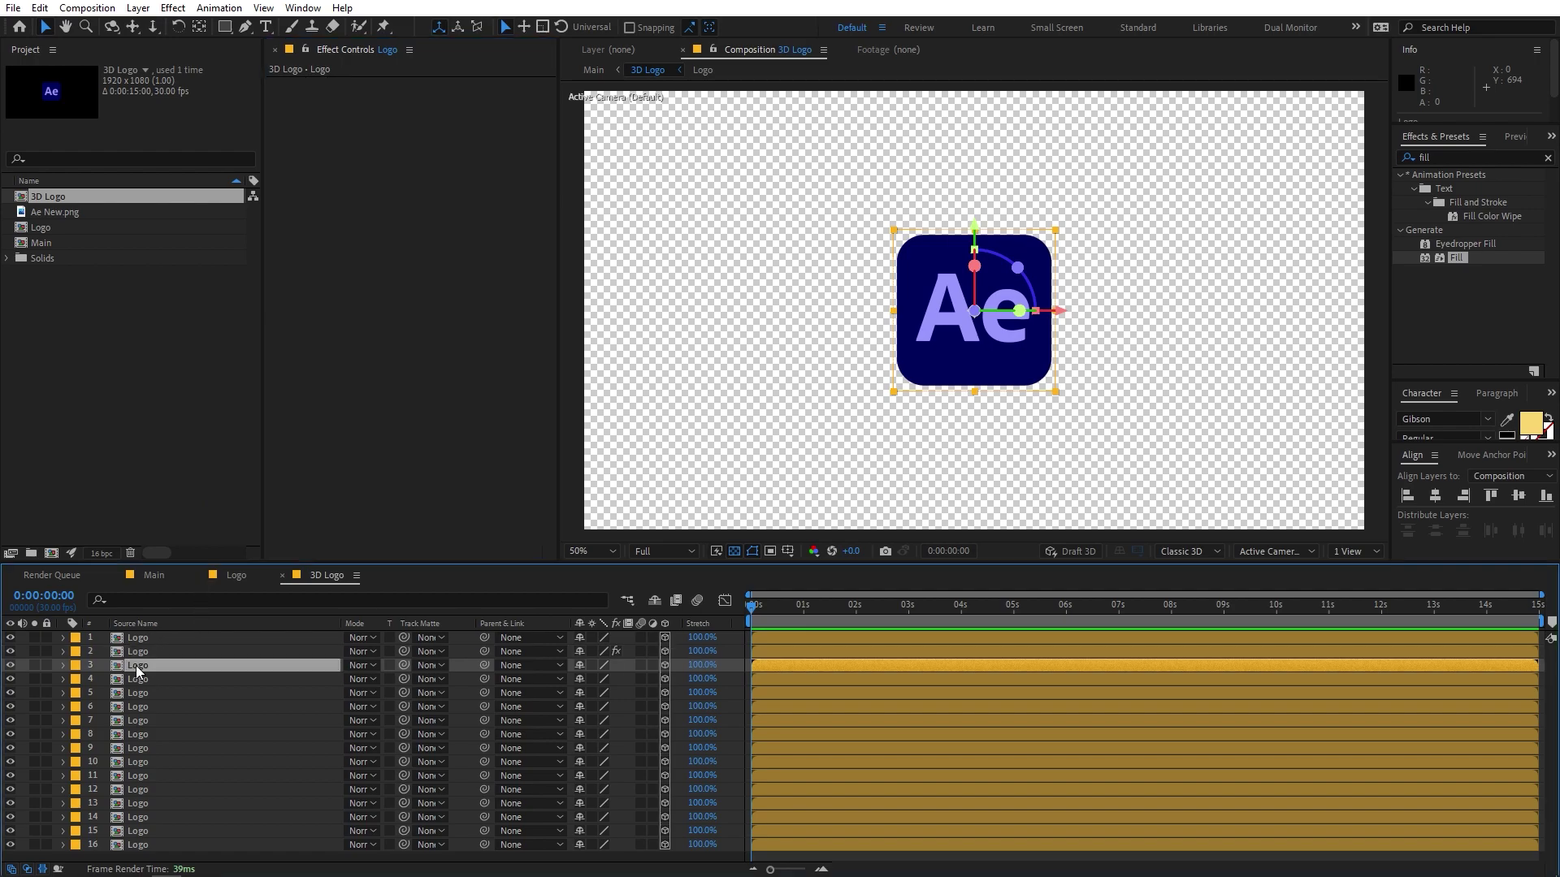
pyautogui.keyDown('shift'); pyautogui.click(142, 846); pyautogui.keyUp('shift')
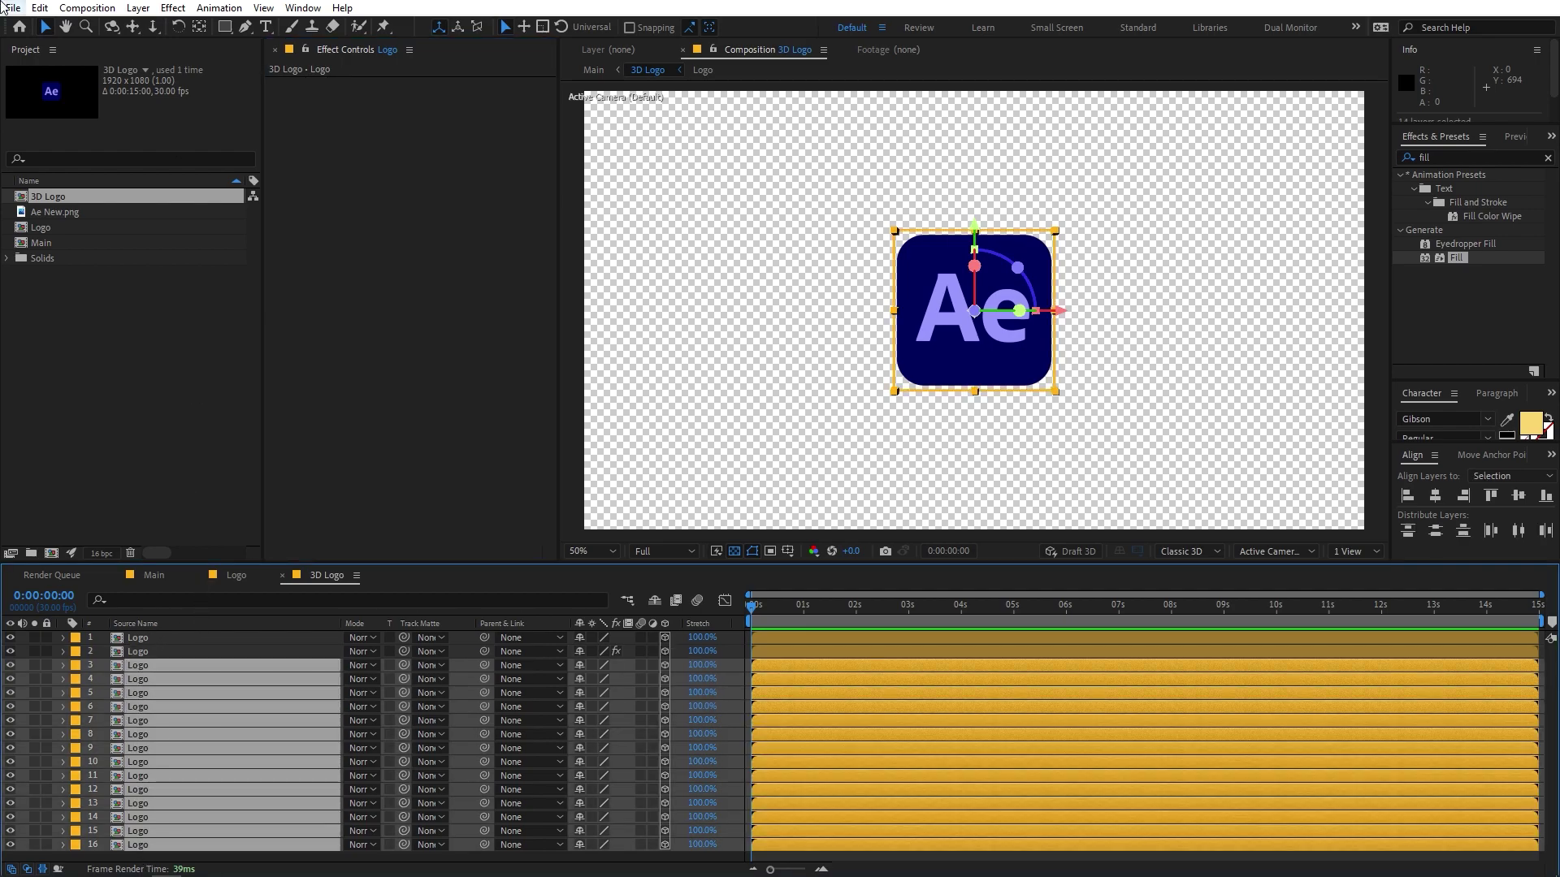
pyautogui.click(39, 10)
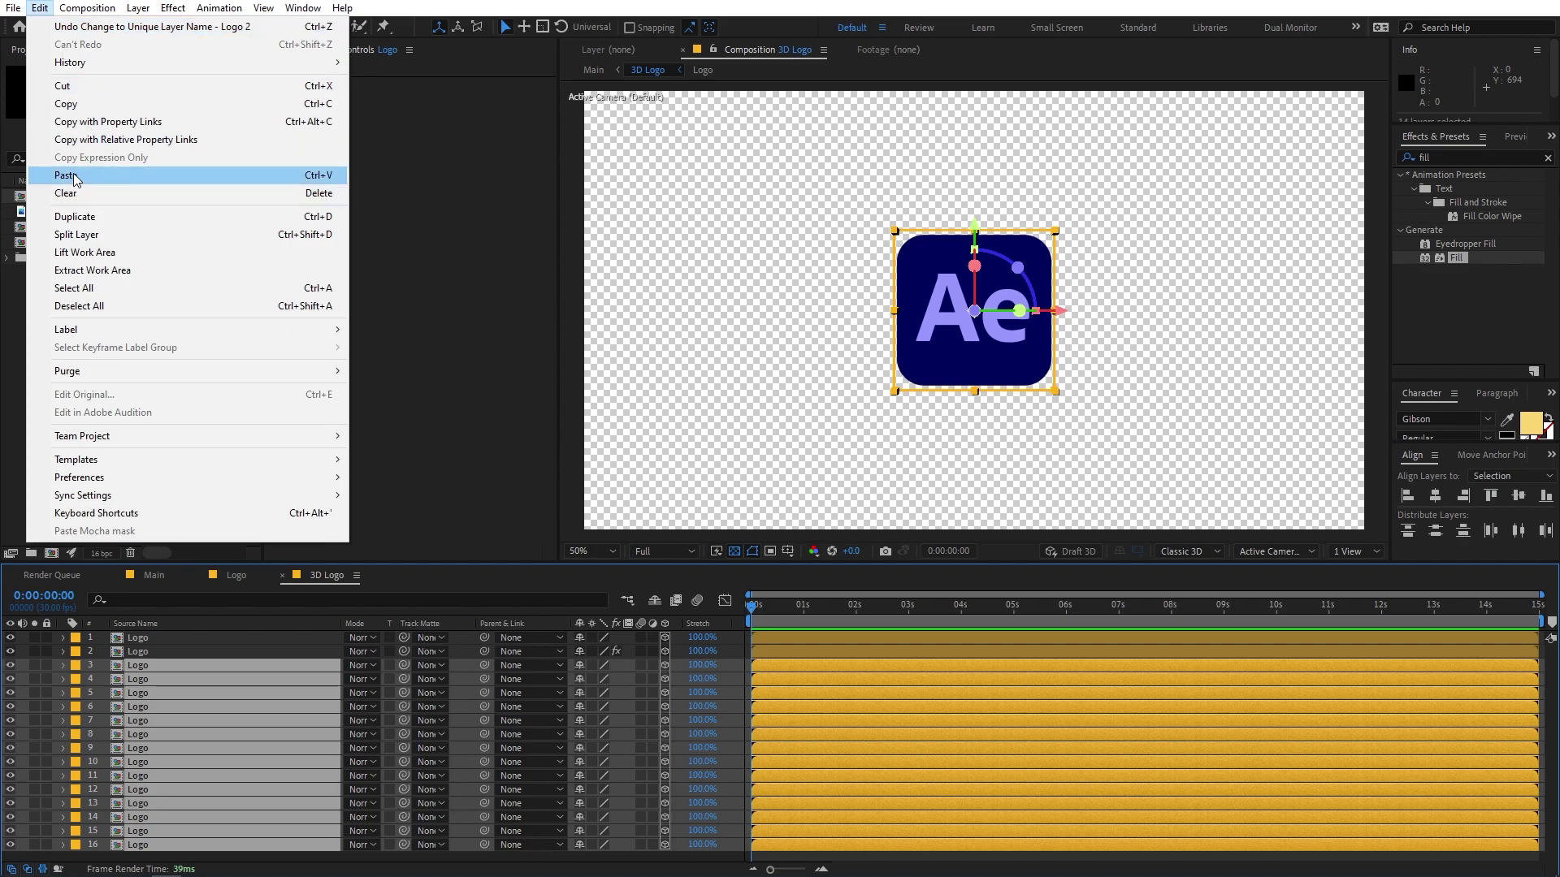
pyautogui.click(73, 176)
# Set the Fill colour of the second Logo layer to white (FFFFFF)
pyautogui.click(128, 652)
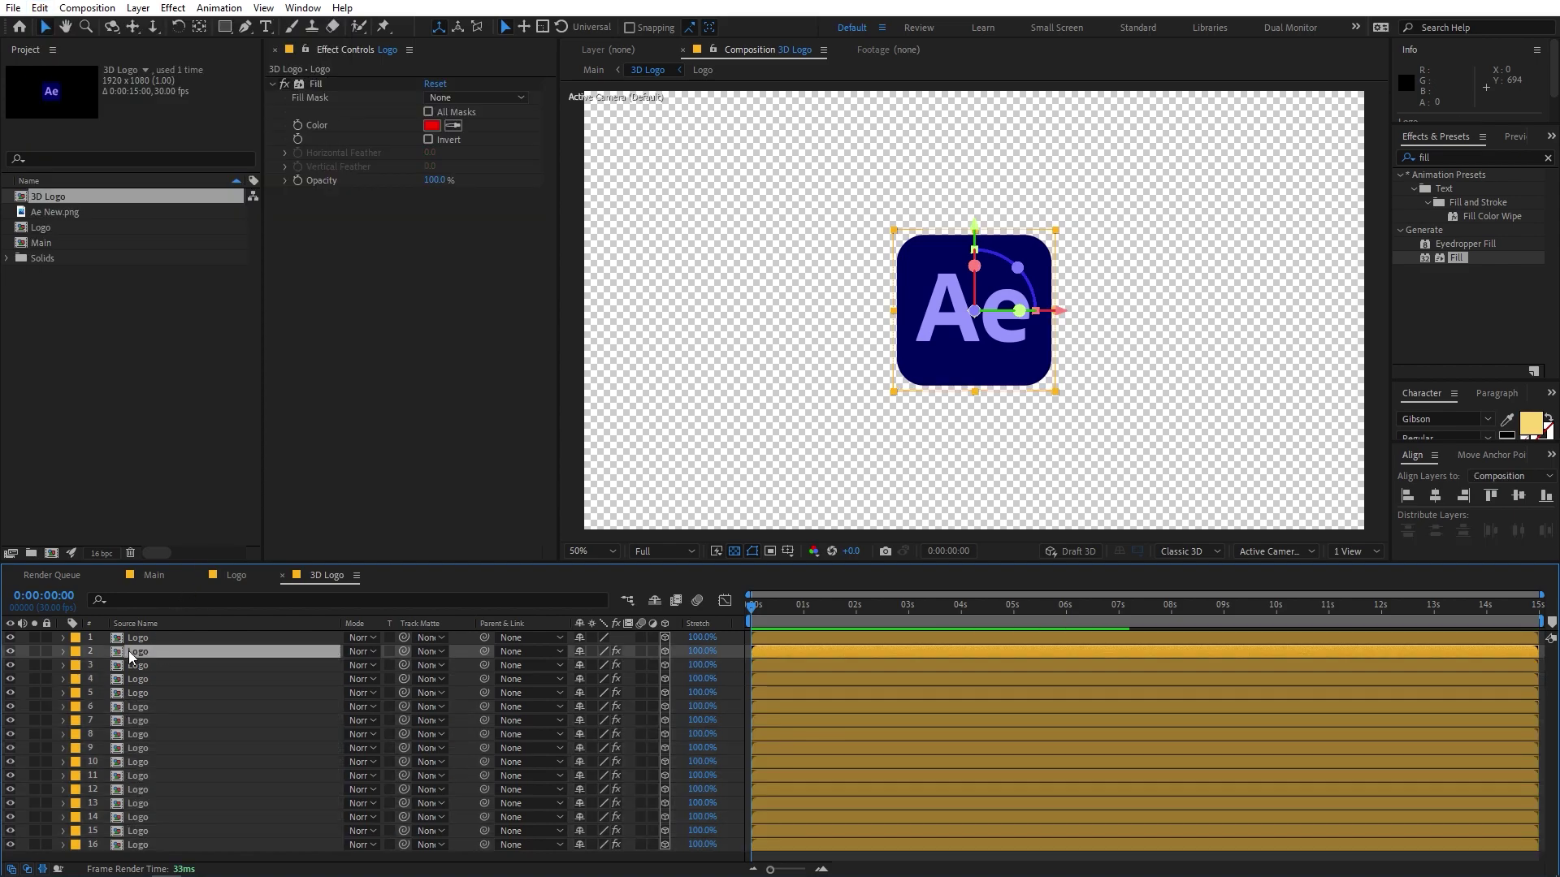
pyautogui.click(435, 125)
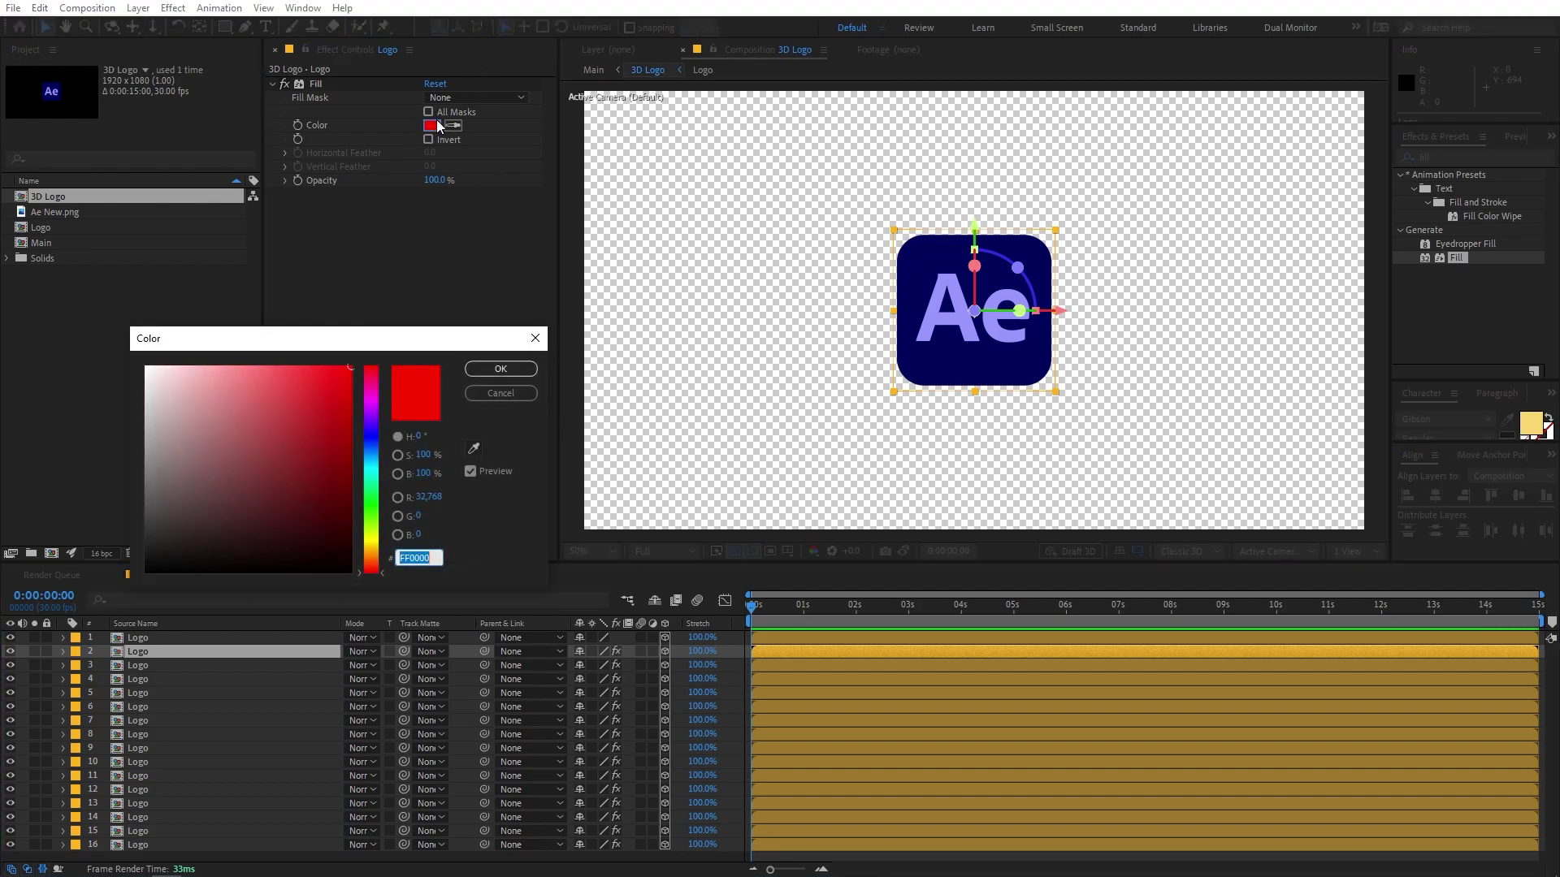
pyautogui.moveTo(335, 374)
pyautogui.mouseDown()
pyautogui.moveTo(187, 357)
pyautogui.moveTo(60, 301)
pyautogui.mouseUp()
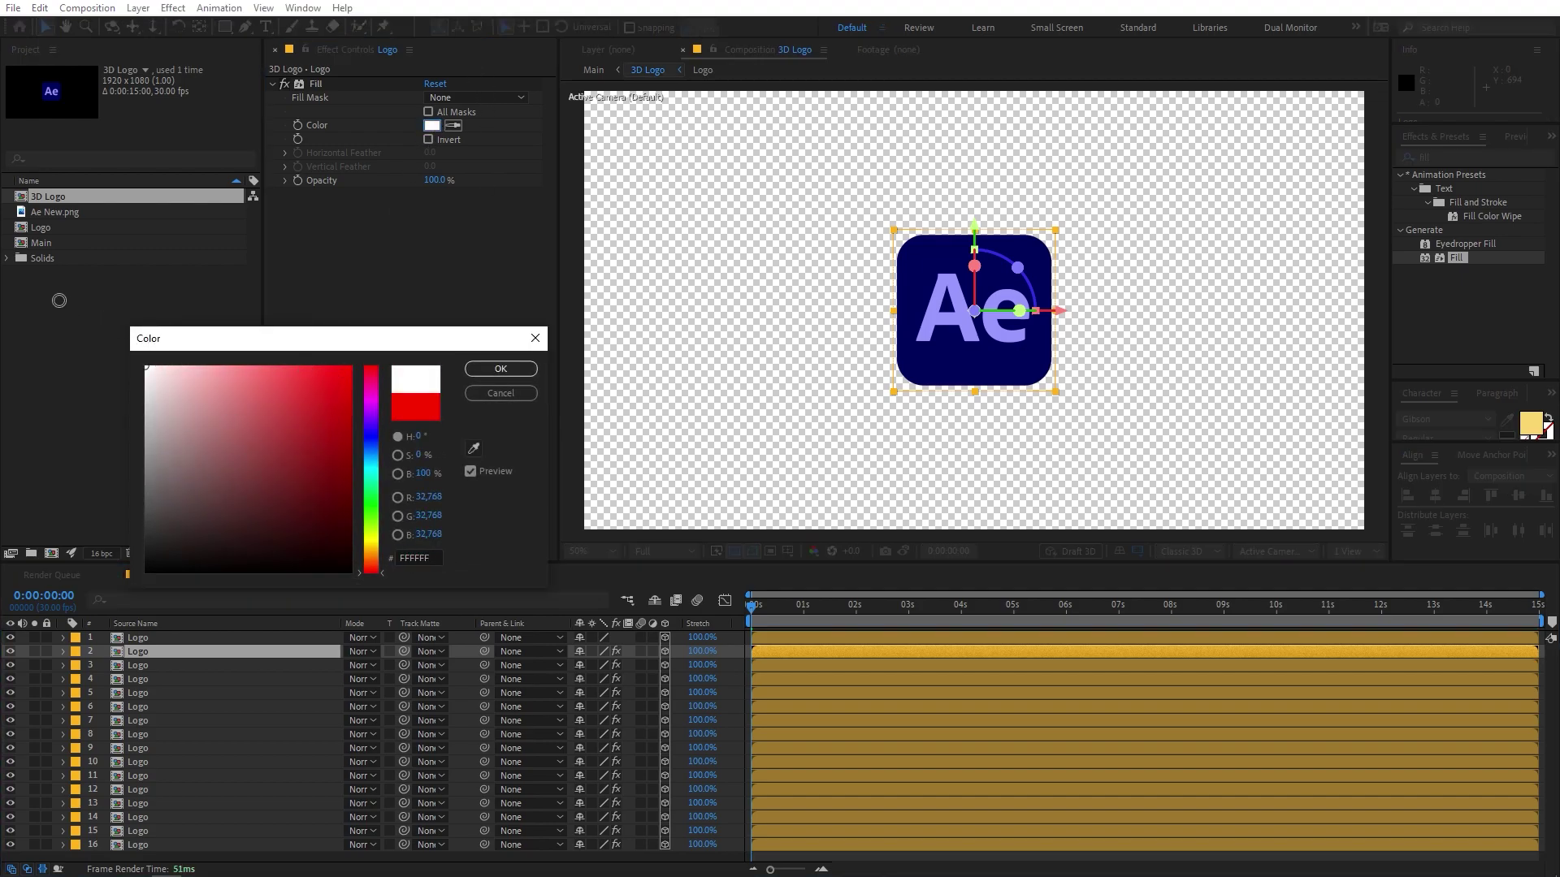
pyautogui.click(512, 369)
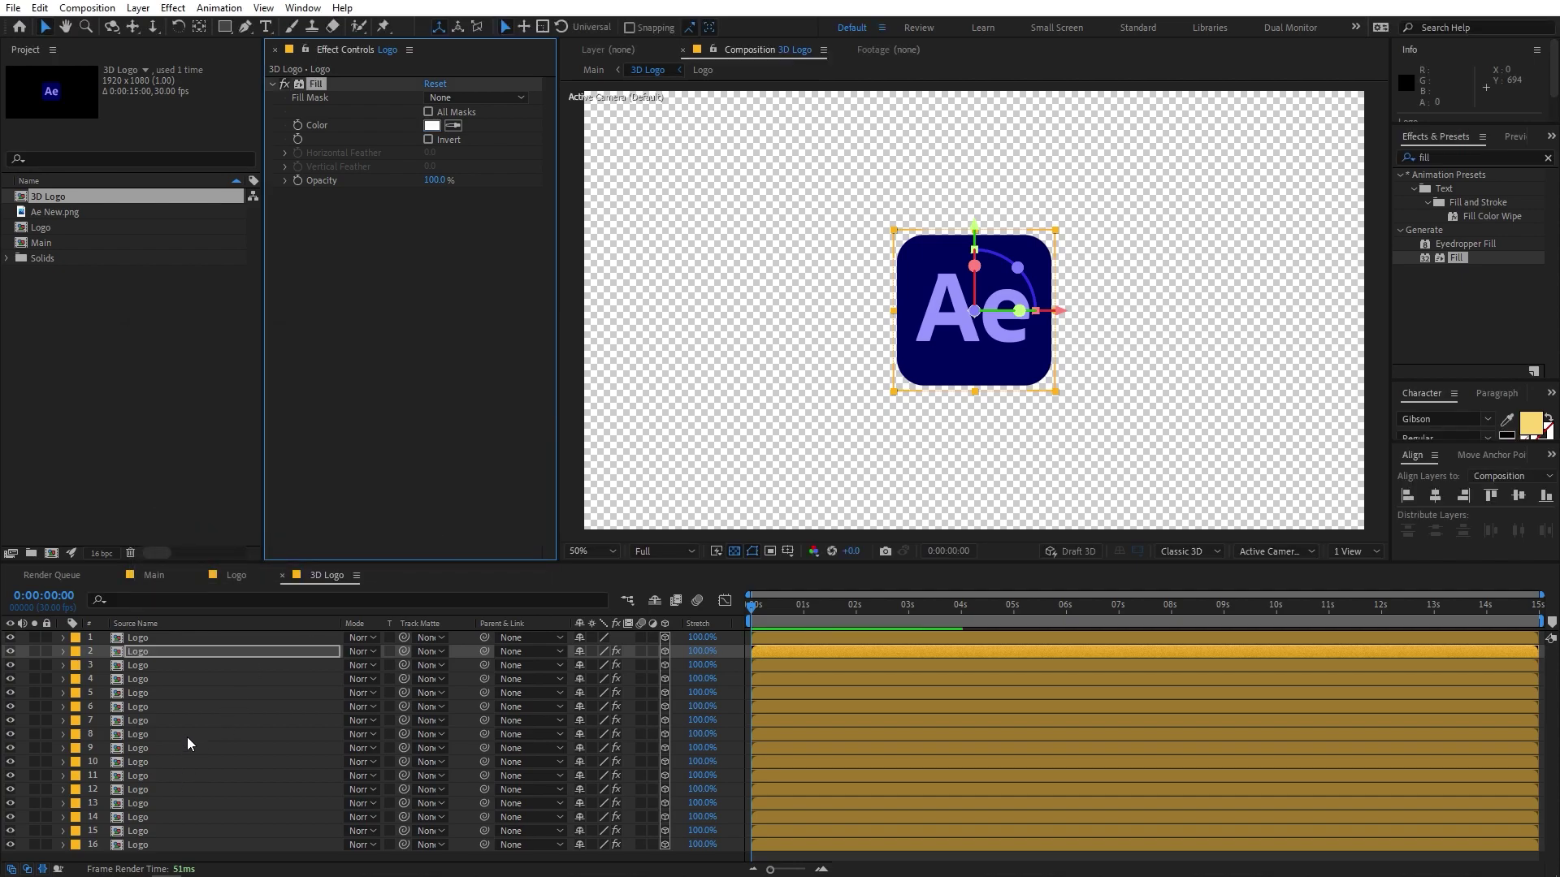
# Hide and show the first Logo layer to check its role as the front face, and open the Main composition
pyautogui.click(143, 638)
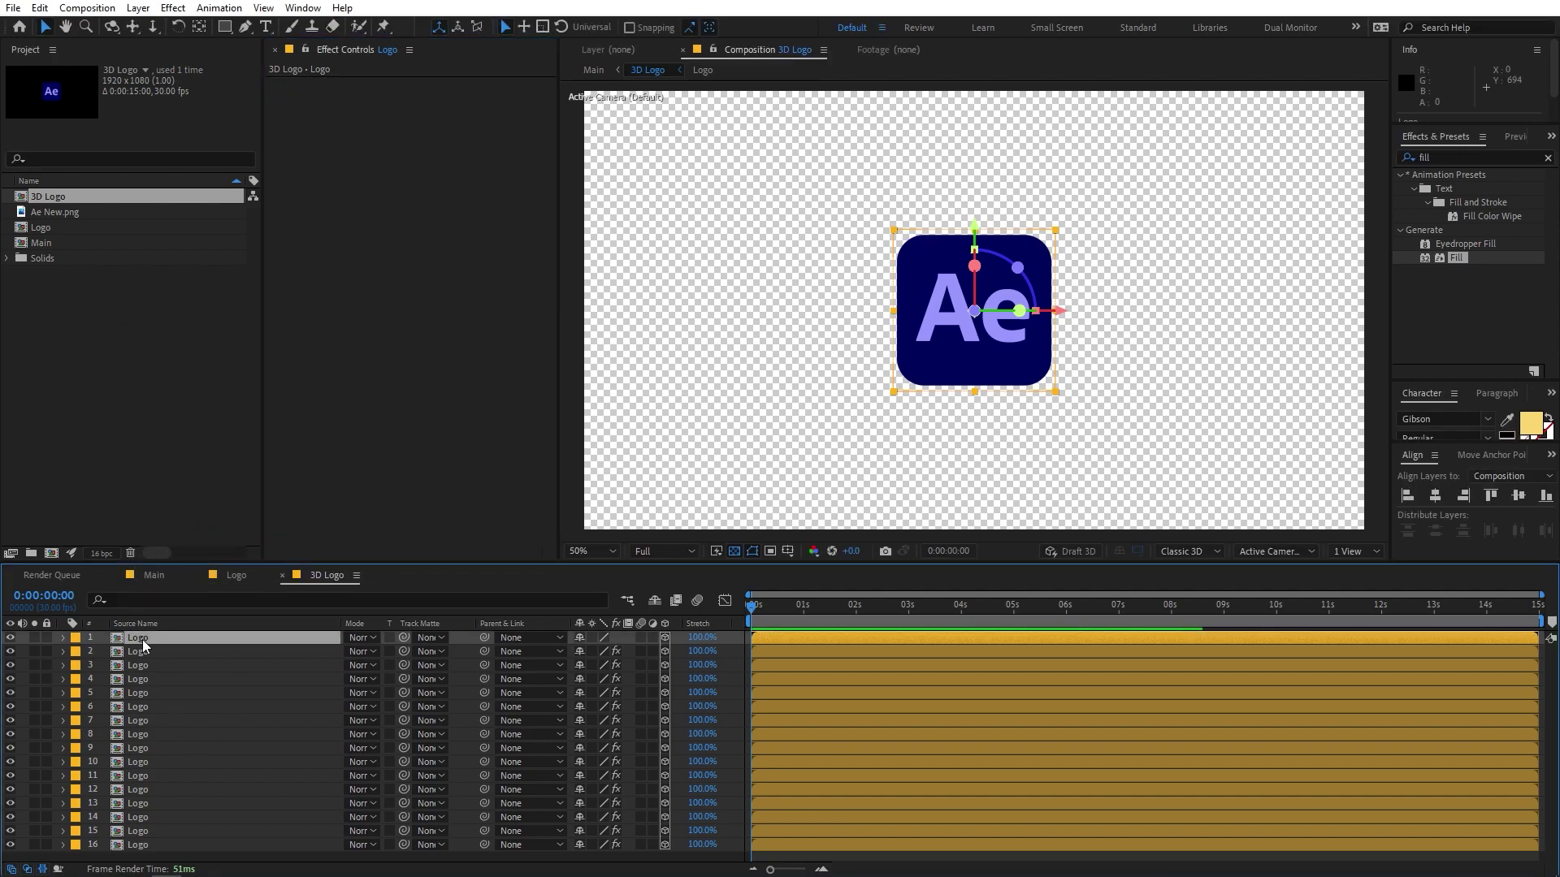
pyautogui.click(11, 637)
pyautogui.click(11, 638)
pyautogui.click(155, 576)
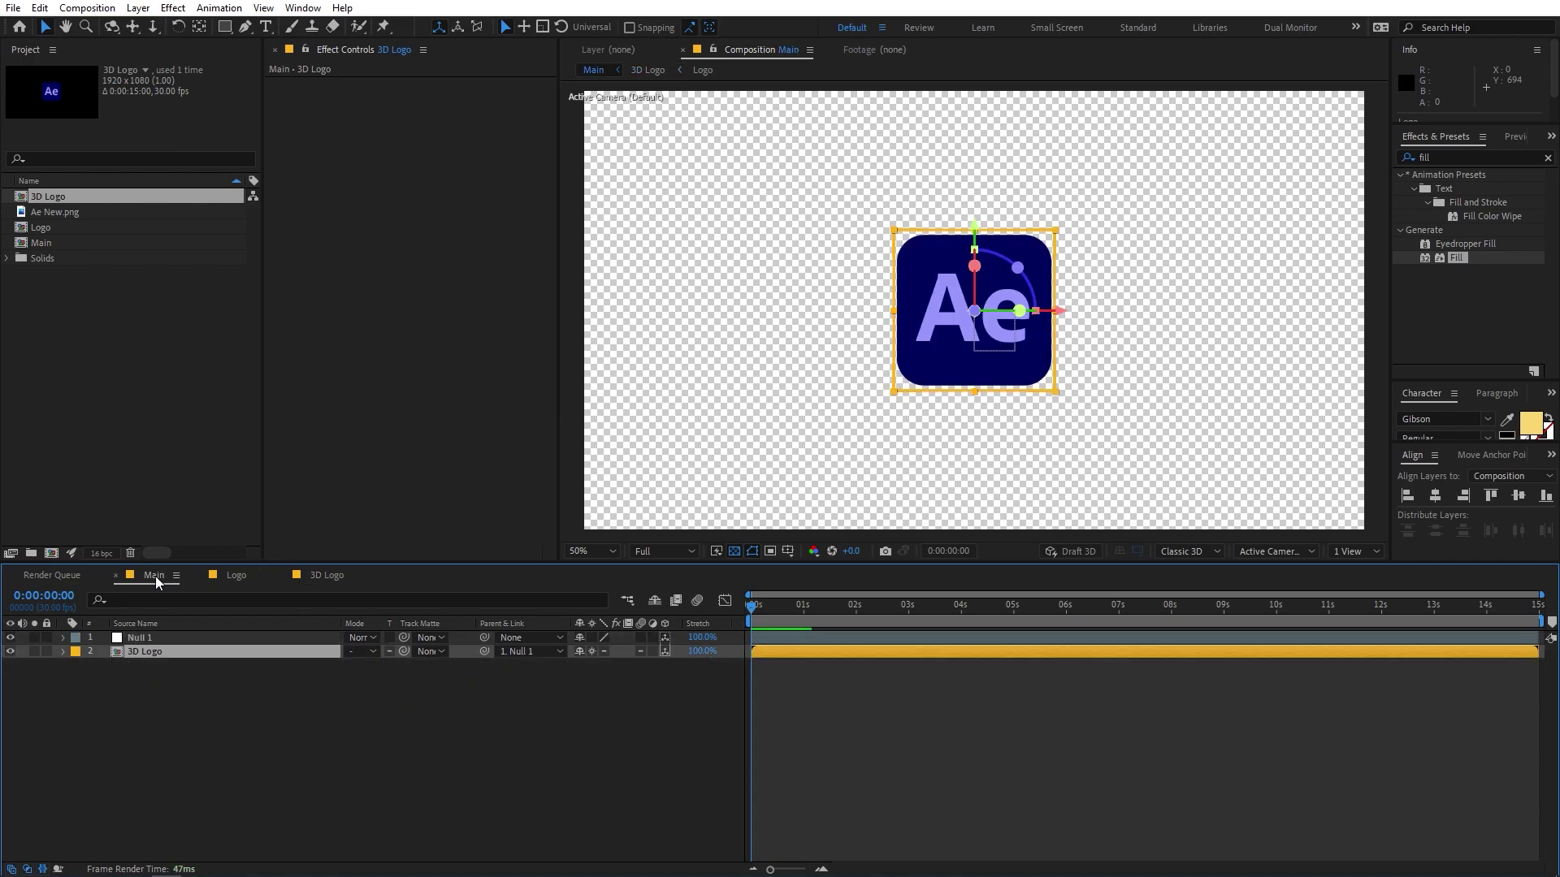
# Try rotating the null to 51° on Y to preview the logo's white sides with the transparency grid off and on, and undo the rotation
pyautogui.click(170, 634)
pyautogui.press('r')
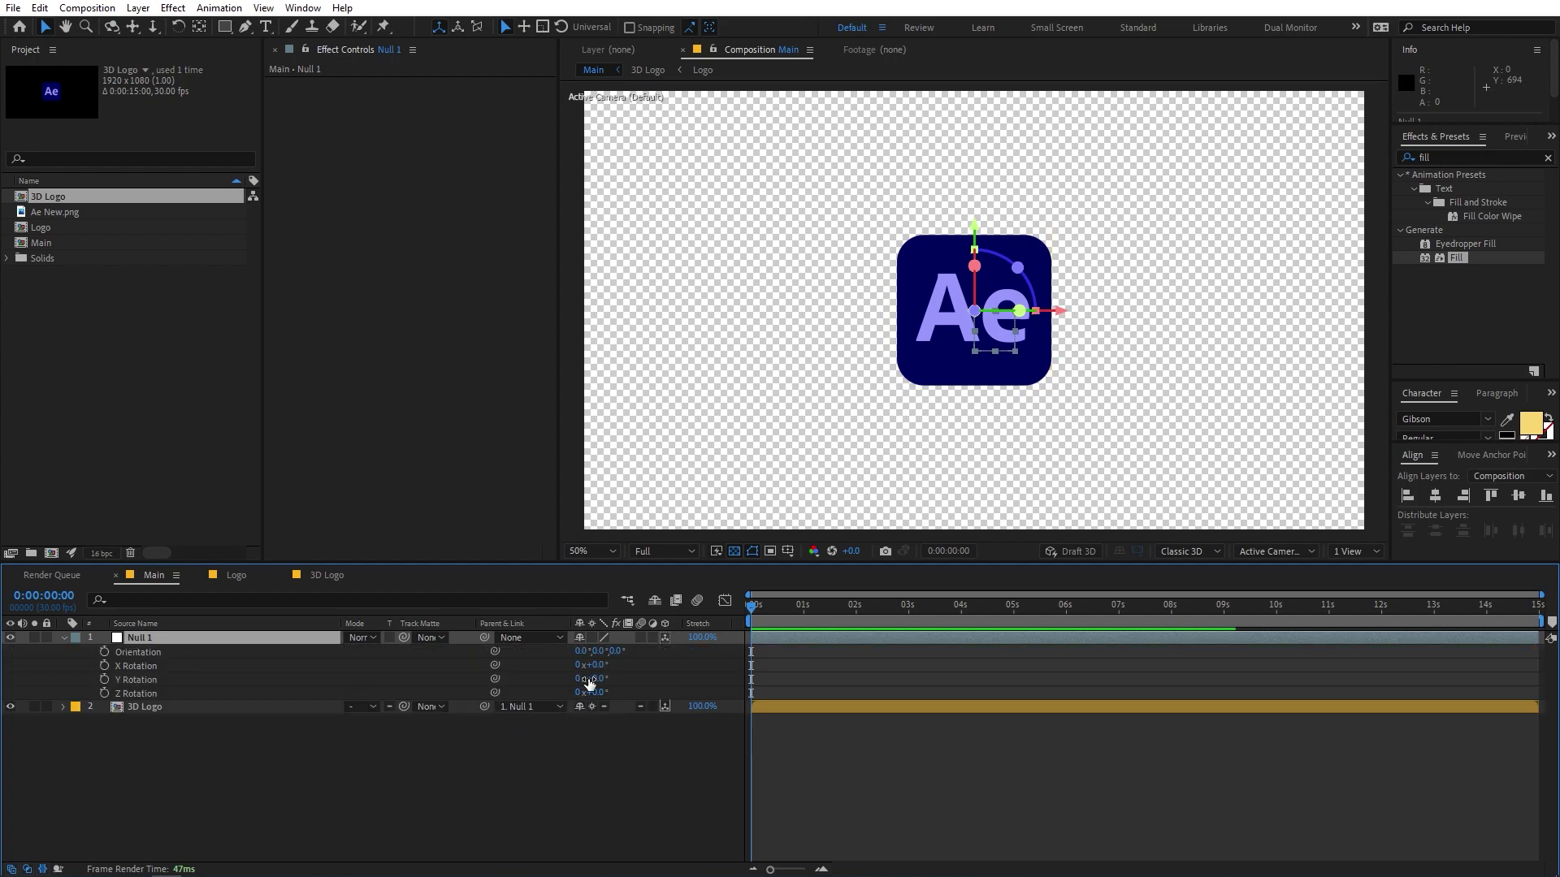
pyautogui.moveTo(590, 683); pyautogui.dragTo(631, 682)
pyautogui.click(734, 550)
pyautogui.click(734, 551)
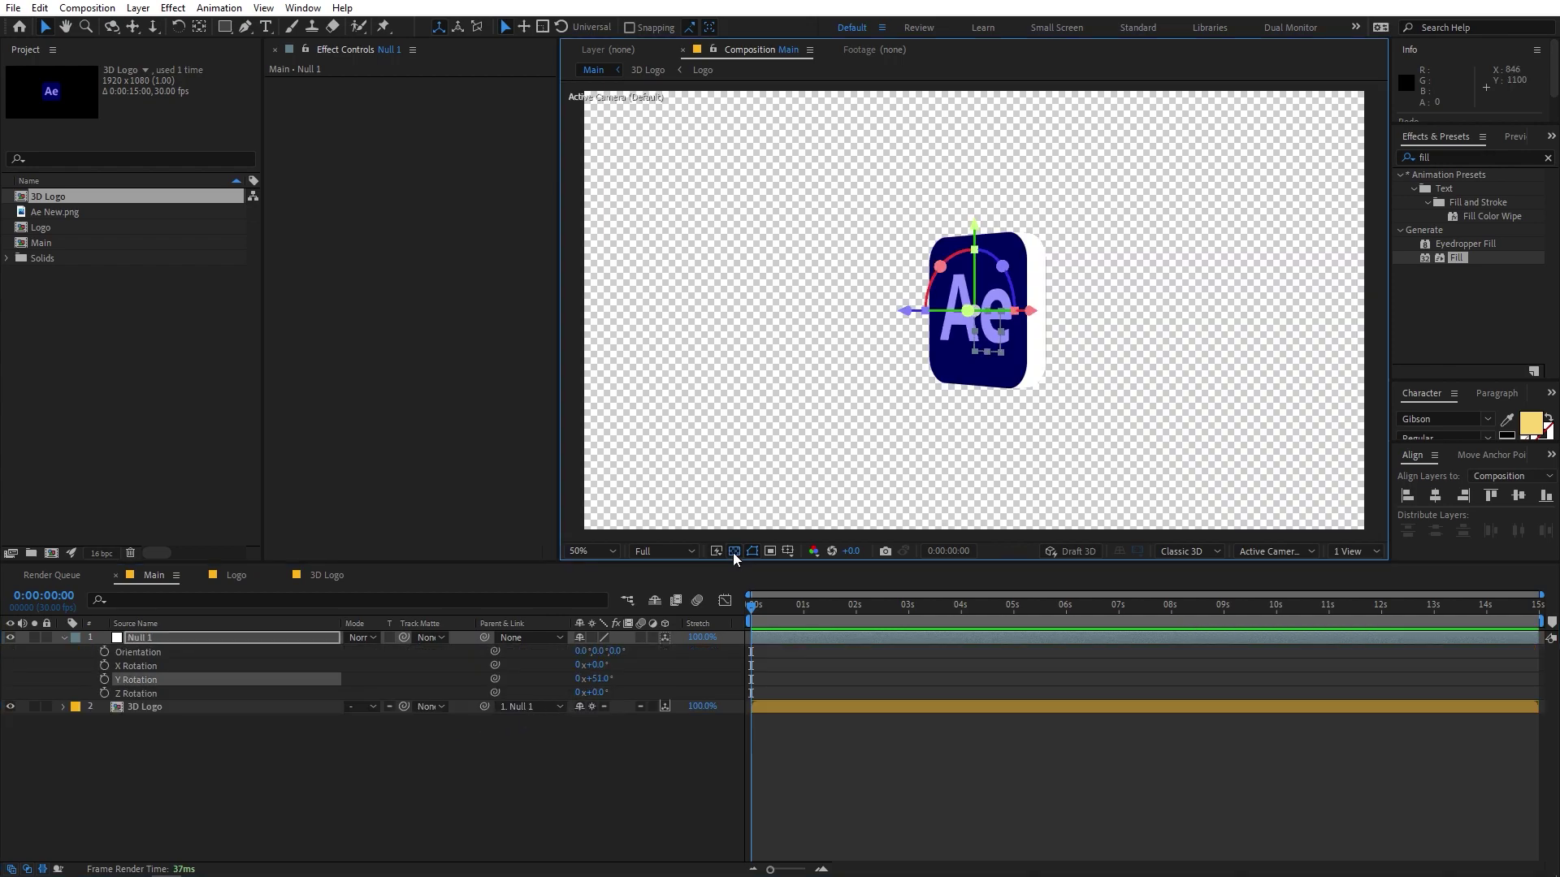
pyautogui.click(734, 552)
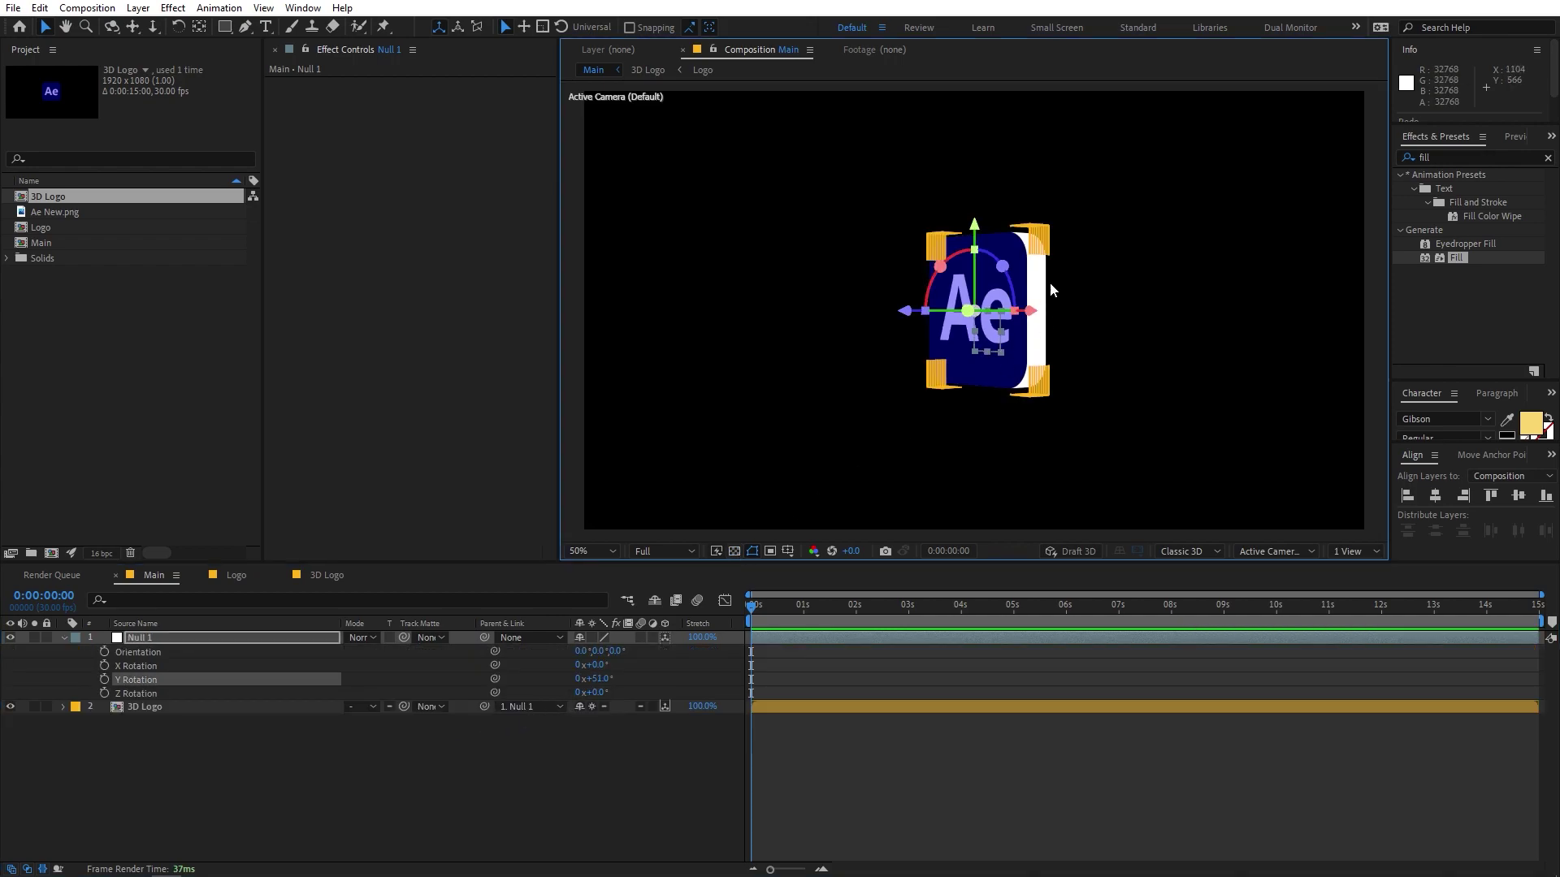
pyautogui.click(735, 554)
pyautogui.hotkey('ctrl', 'z')
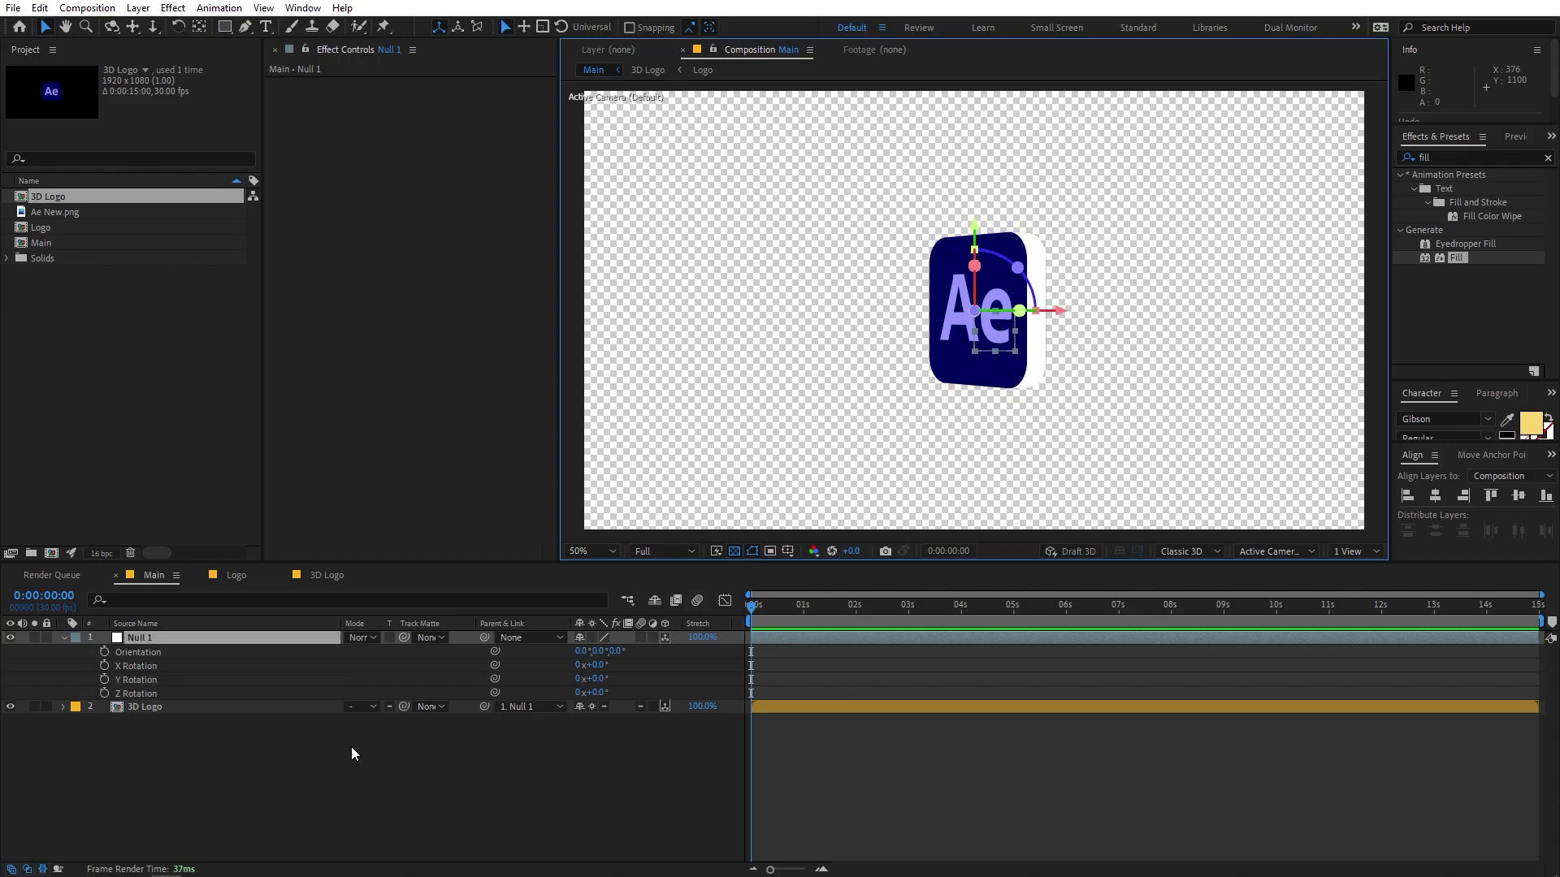
# Create a full-size solid in the light purple sampled from the logo's lettering and place it beneath the 3D Logo layer
pyautogui.rightClick(286, 806)
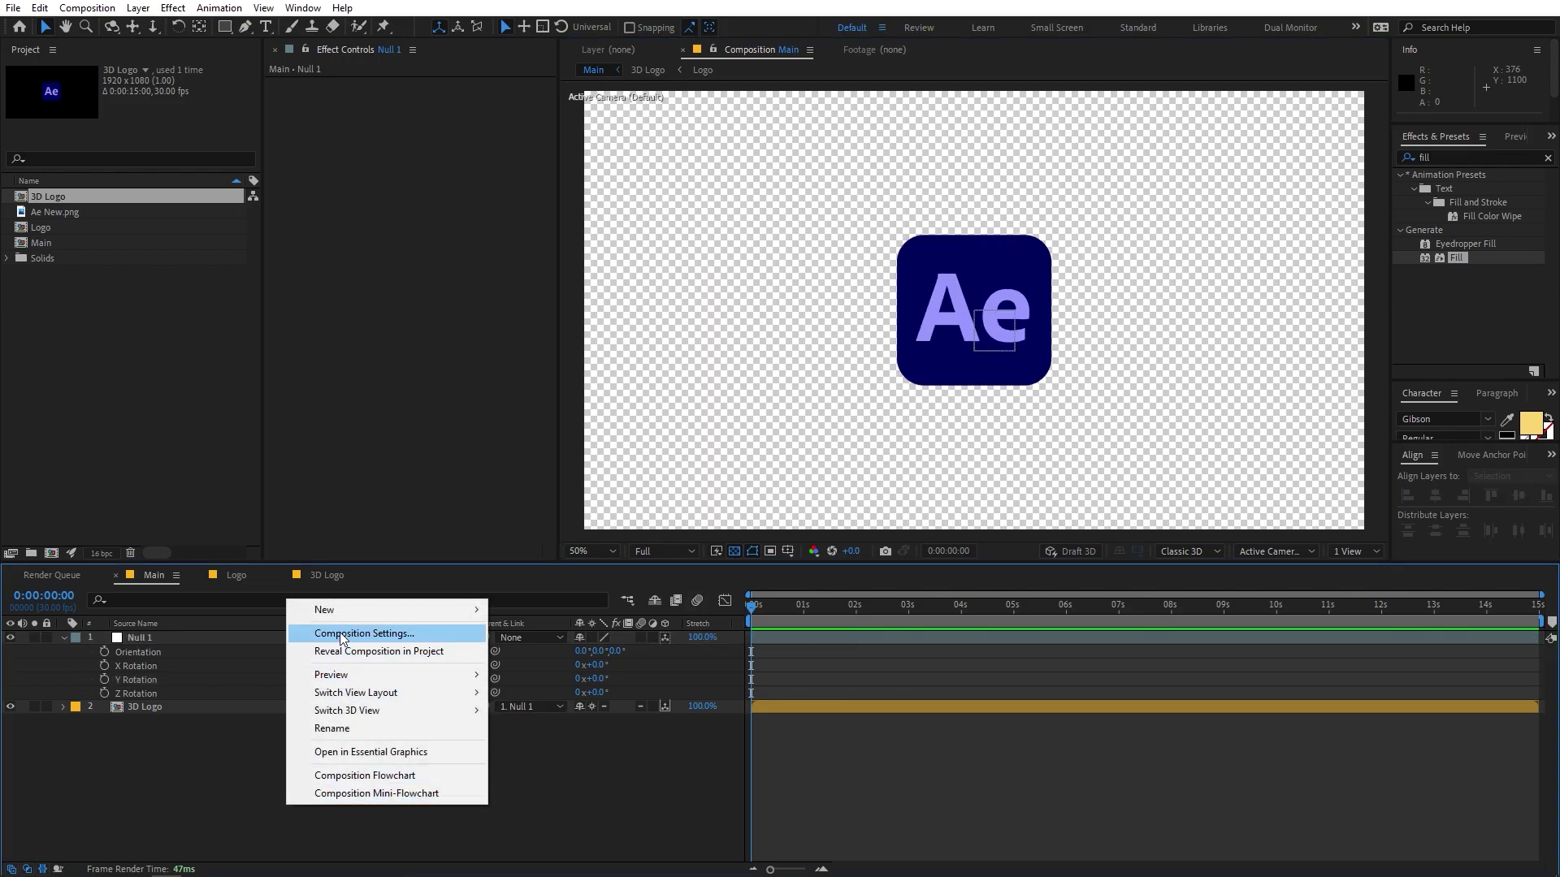
pyautogui.moveTo(339, 614)
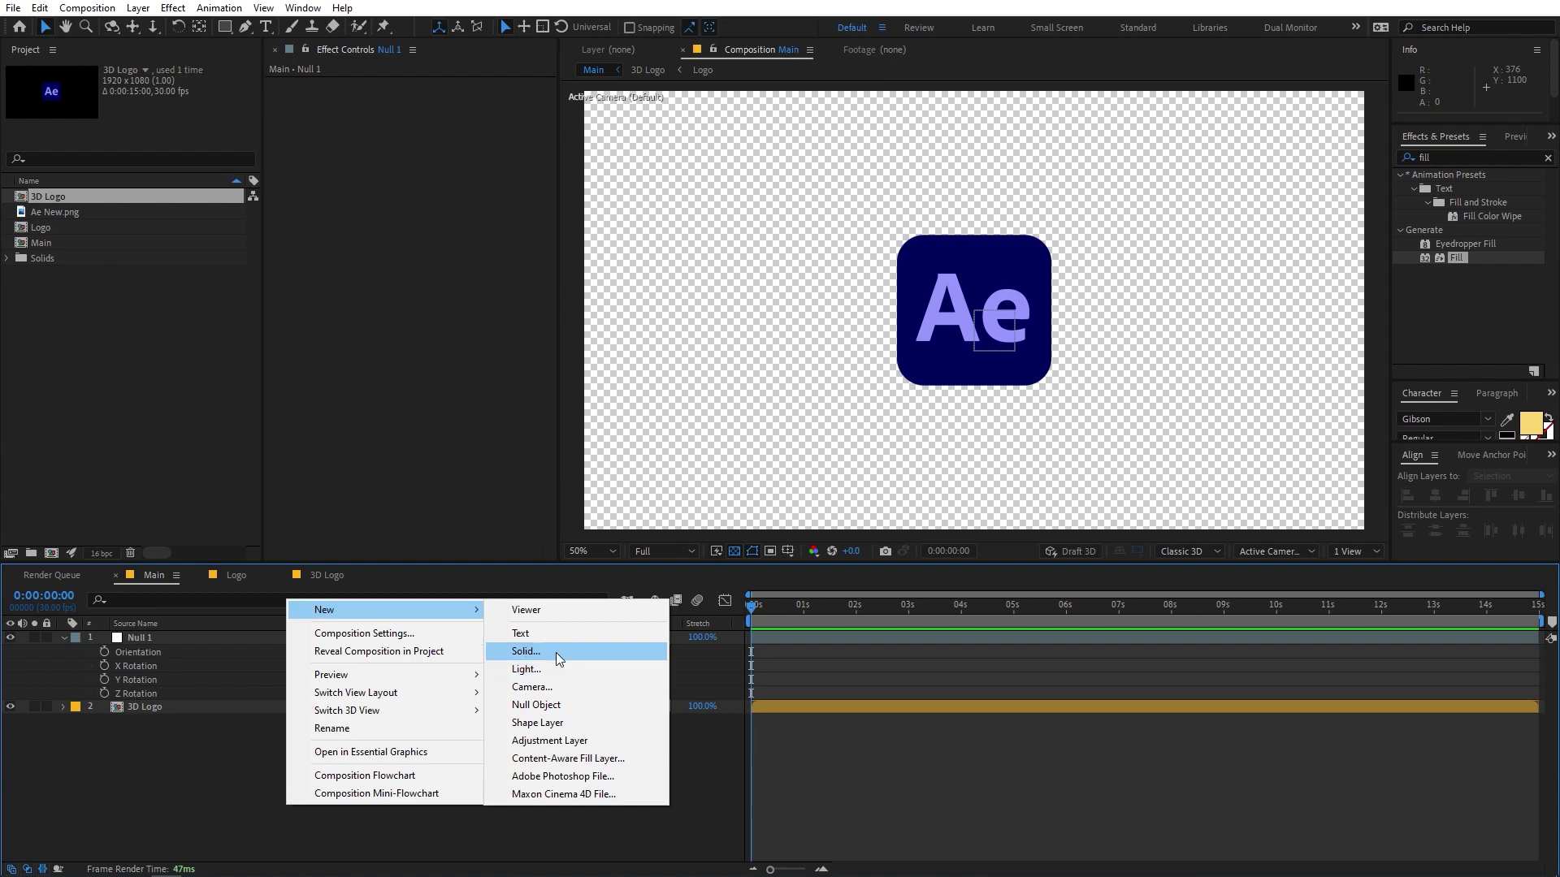
pyautogui.click(556, 652)
pyautogui.click(220, 286)
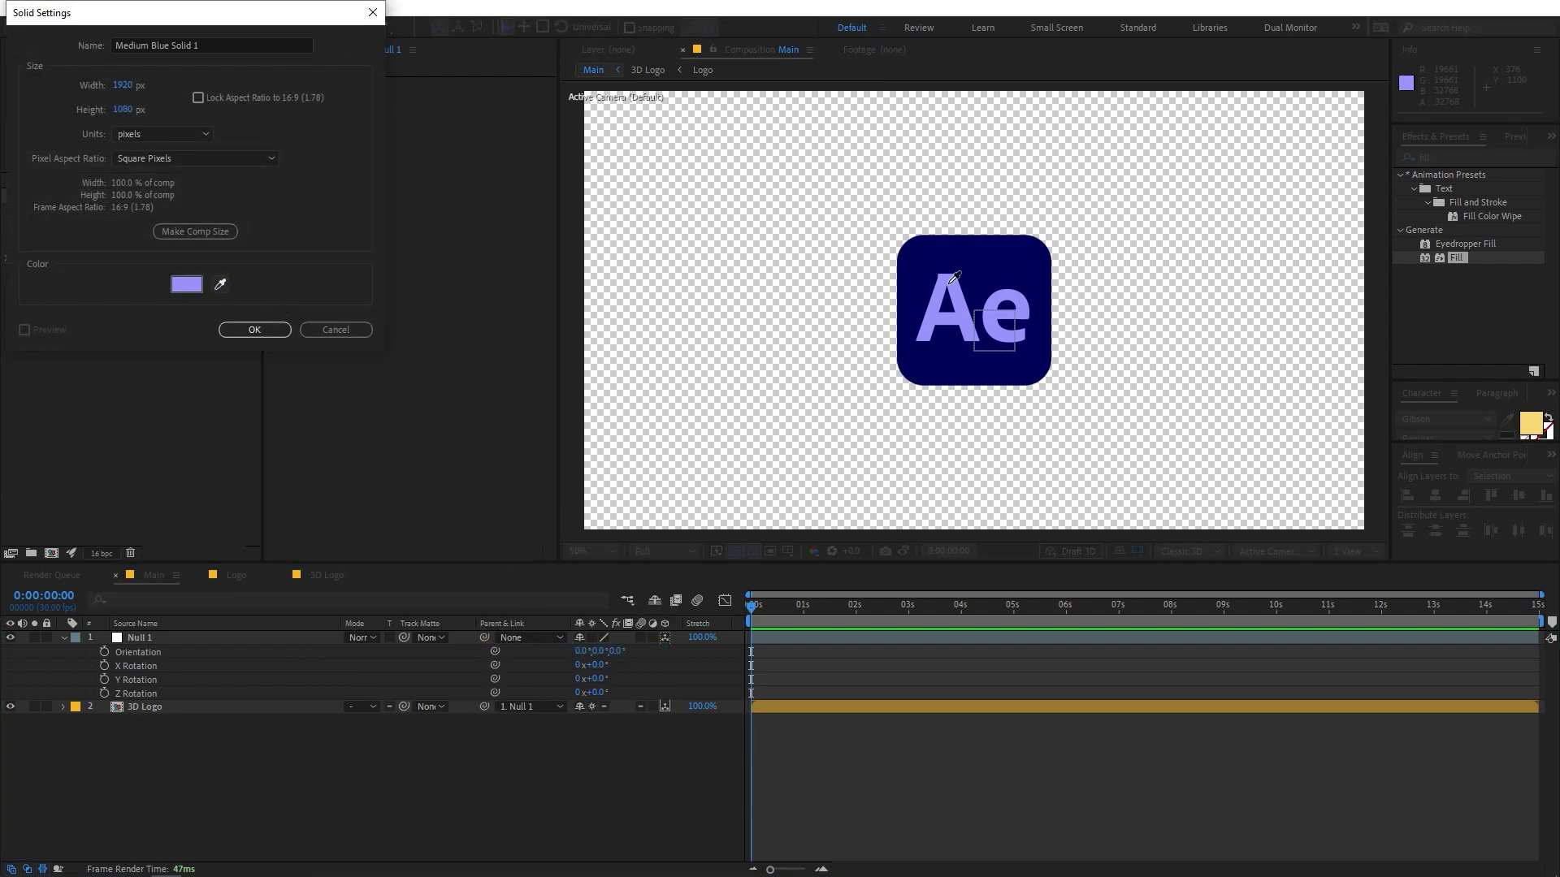
pyautogui.click(285, 330)
pyautogui.moveTo(205, 637); pyautogui.dragTo(203, 761)
pyautogui.click(62, 638)
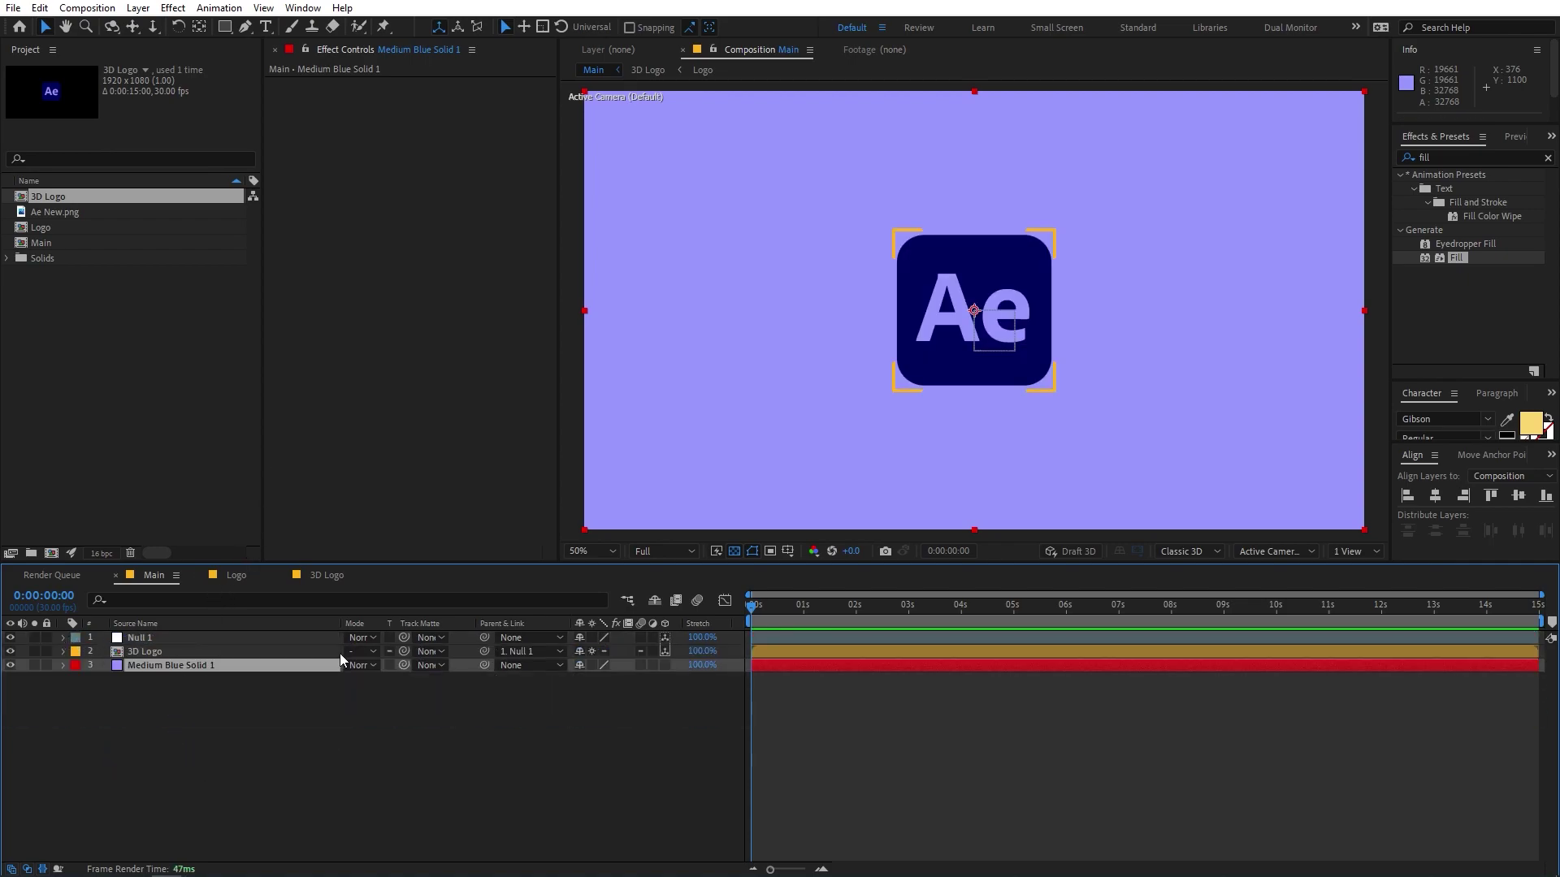
# Add keyframes at 0 seconds for the null's X, Y and Z Rotation and its Scale
pyautogui.click(160, 639)
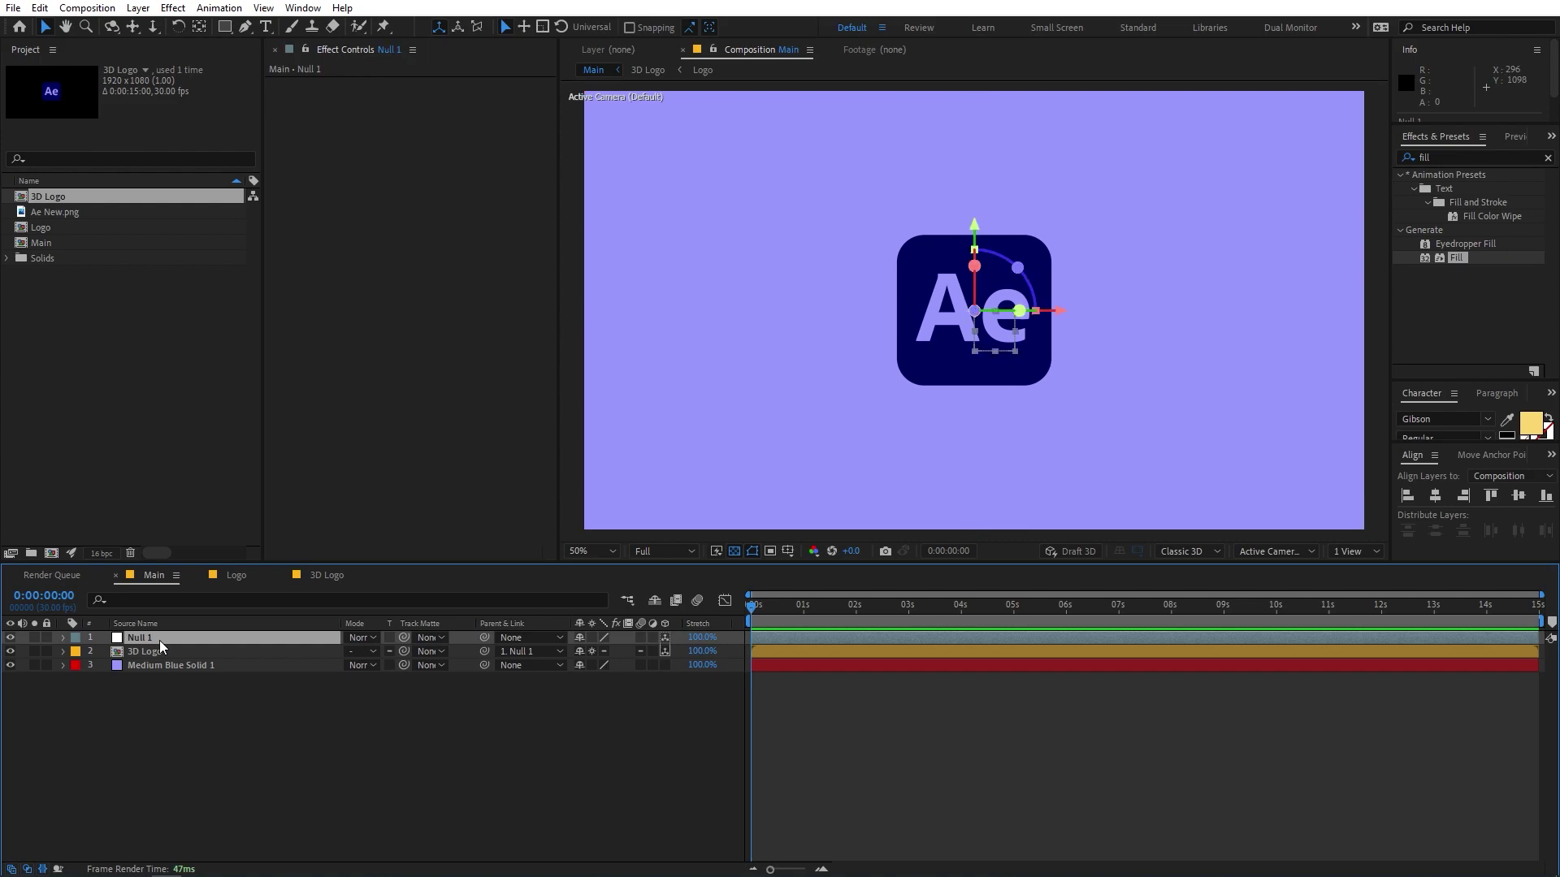
pyautogui.press('r')
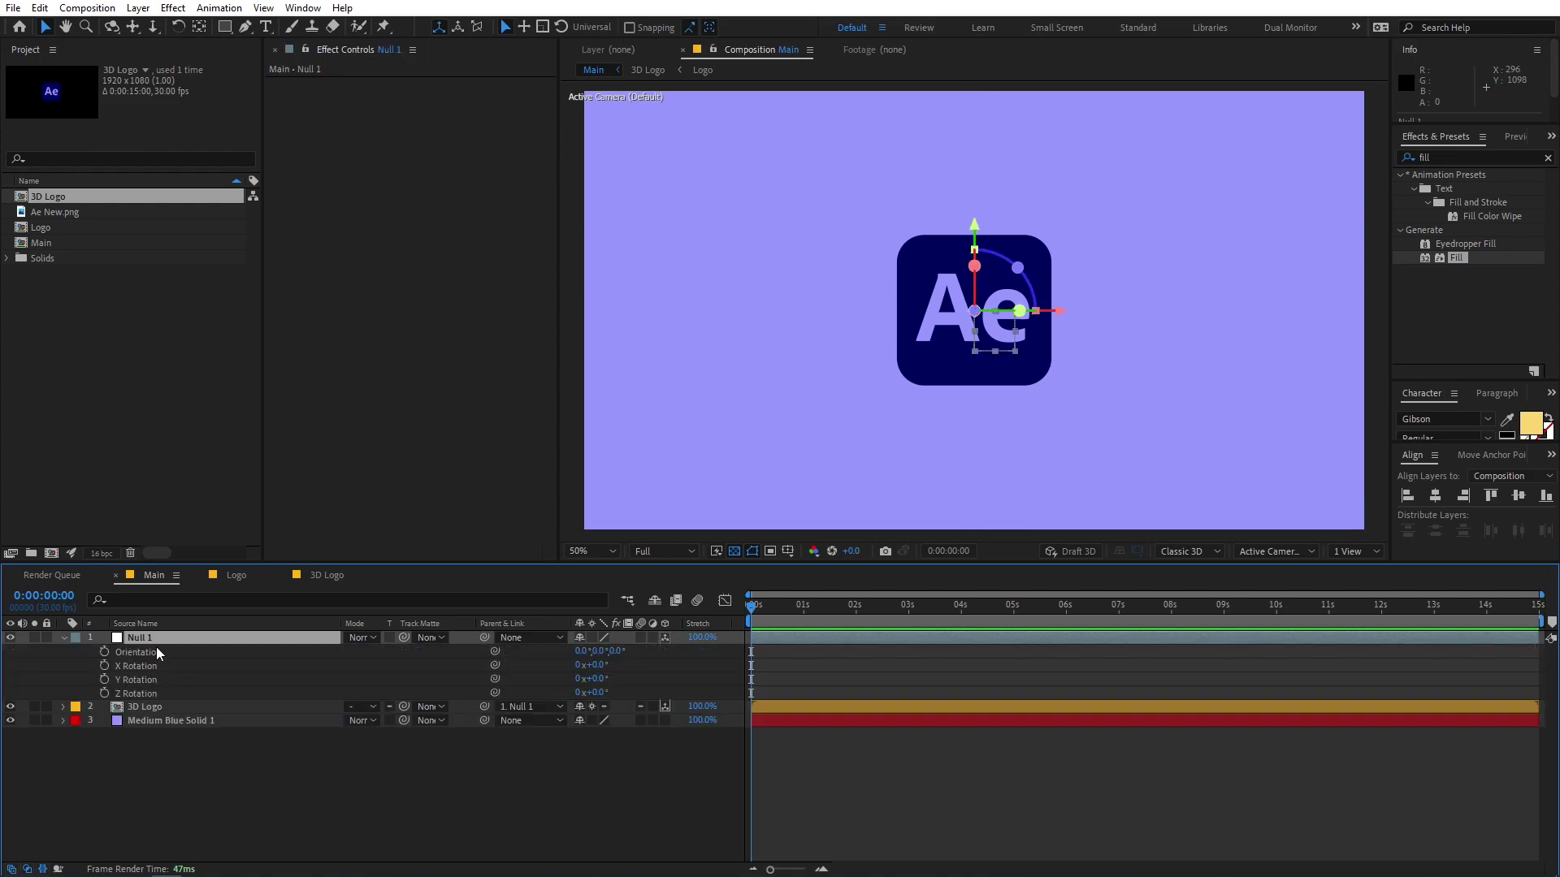
pyautogui.click(104, 666)
pyautogui.click(104, 679)
pyautogui.click(104, 693)
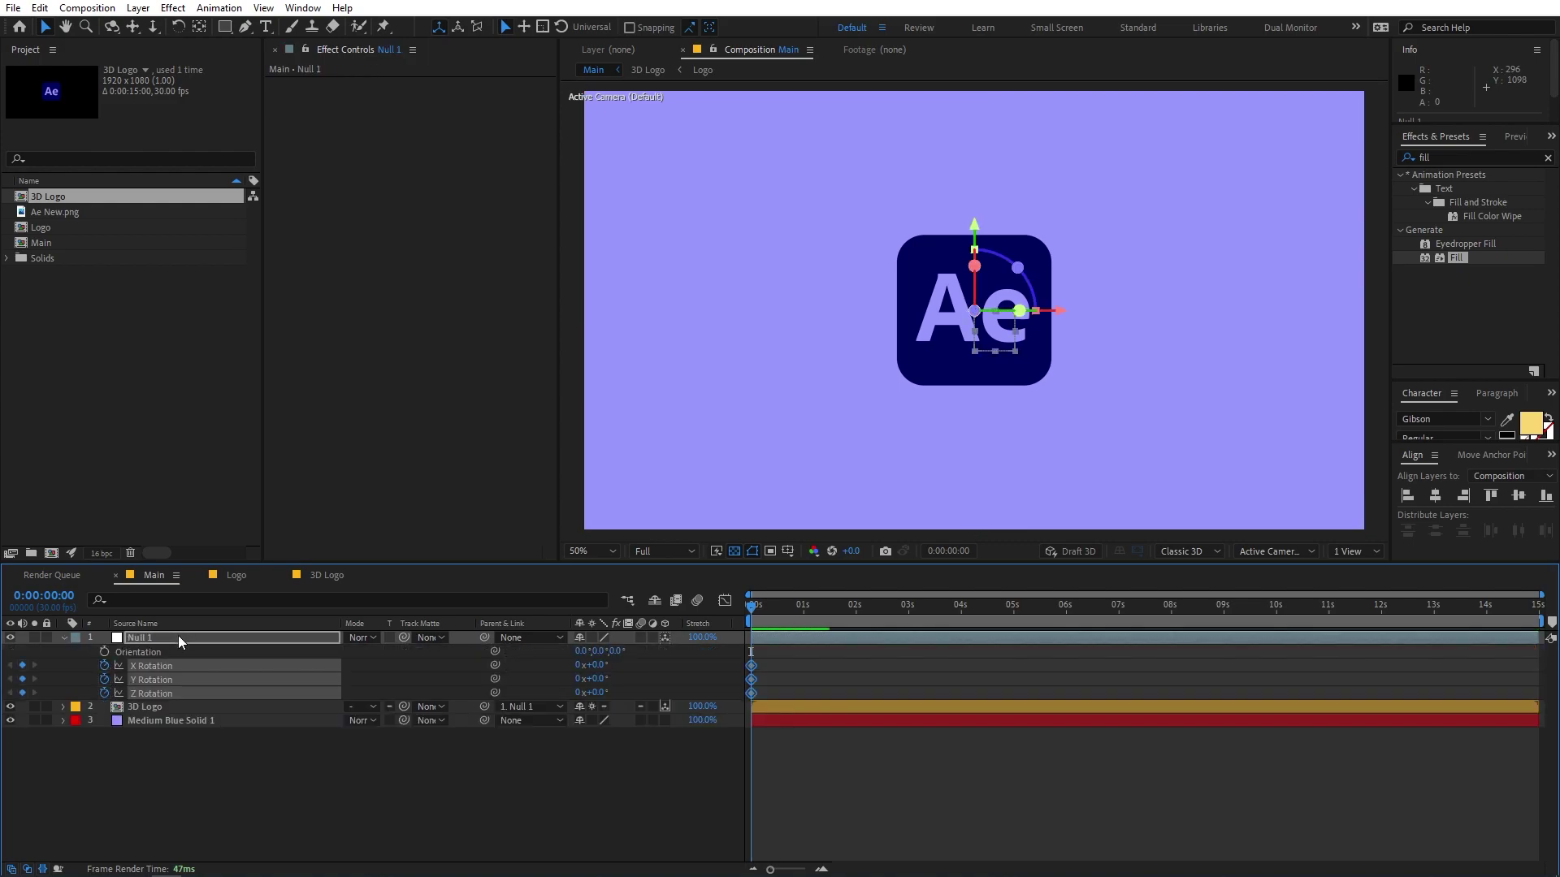
pyautogui.press('s')
pyautogui.click(104, 651)
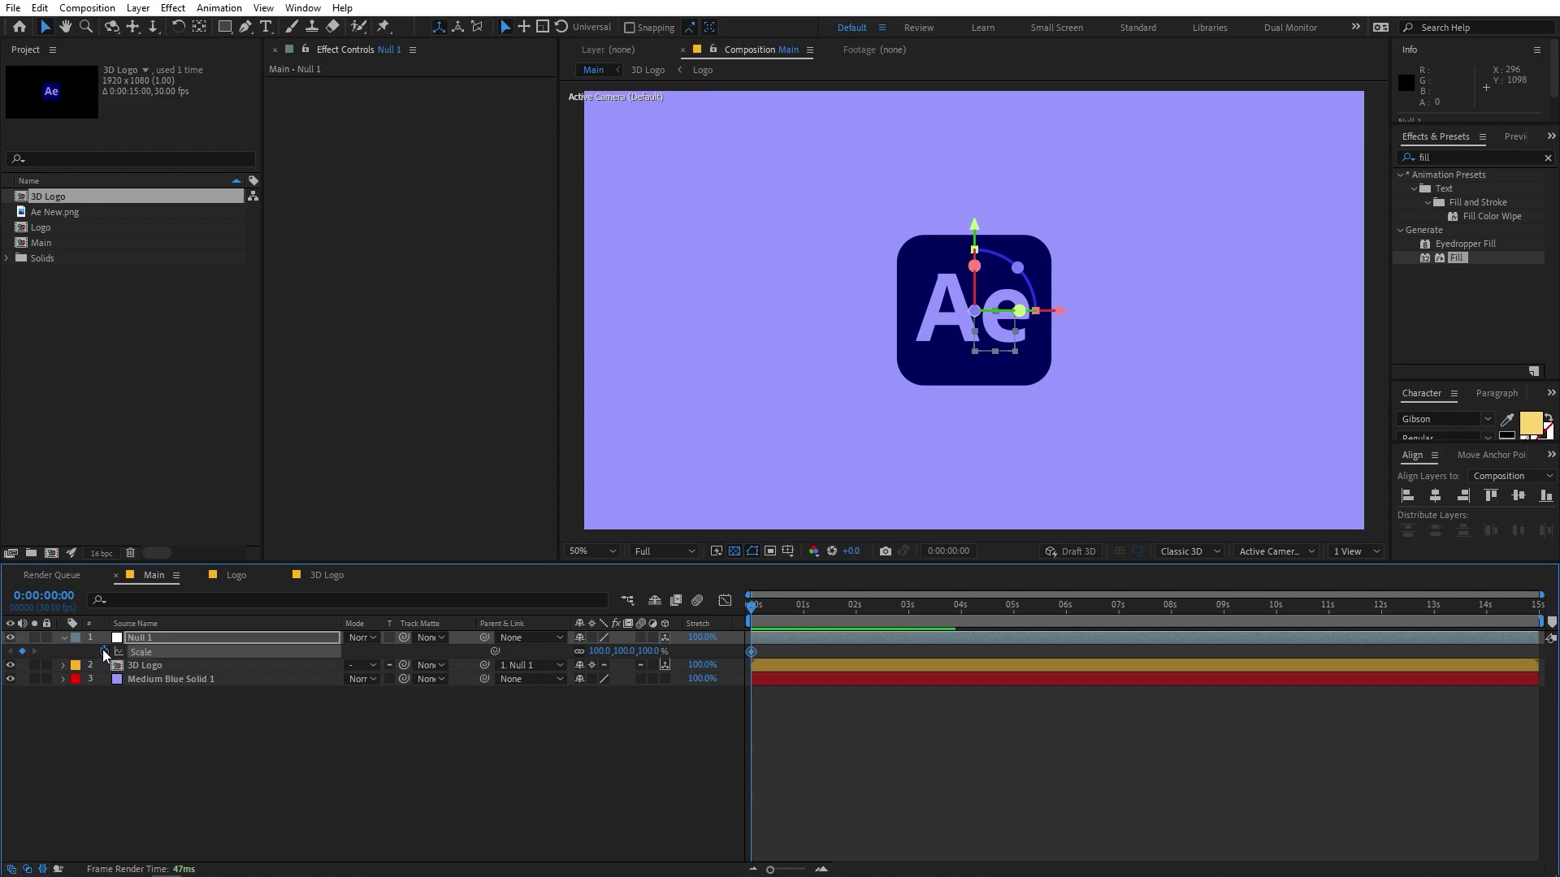
# Show the null's Scale and Rotation properties together and move all their keyframes to about 2:02
pyautogui.click(247, 639)
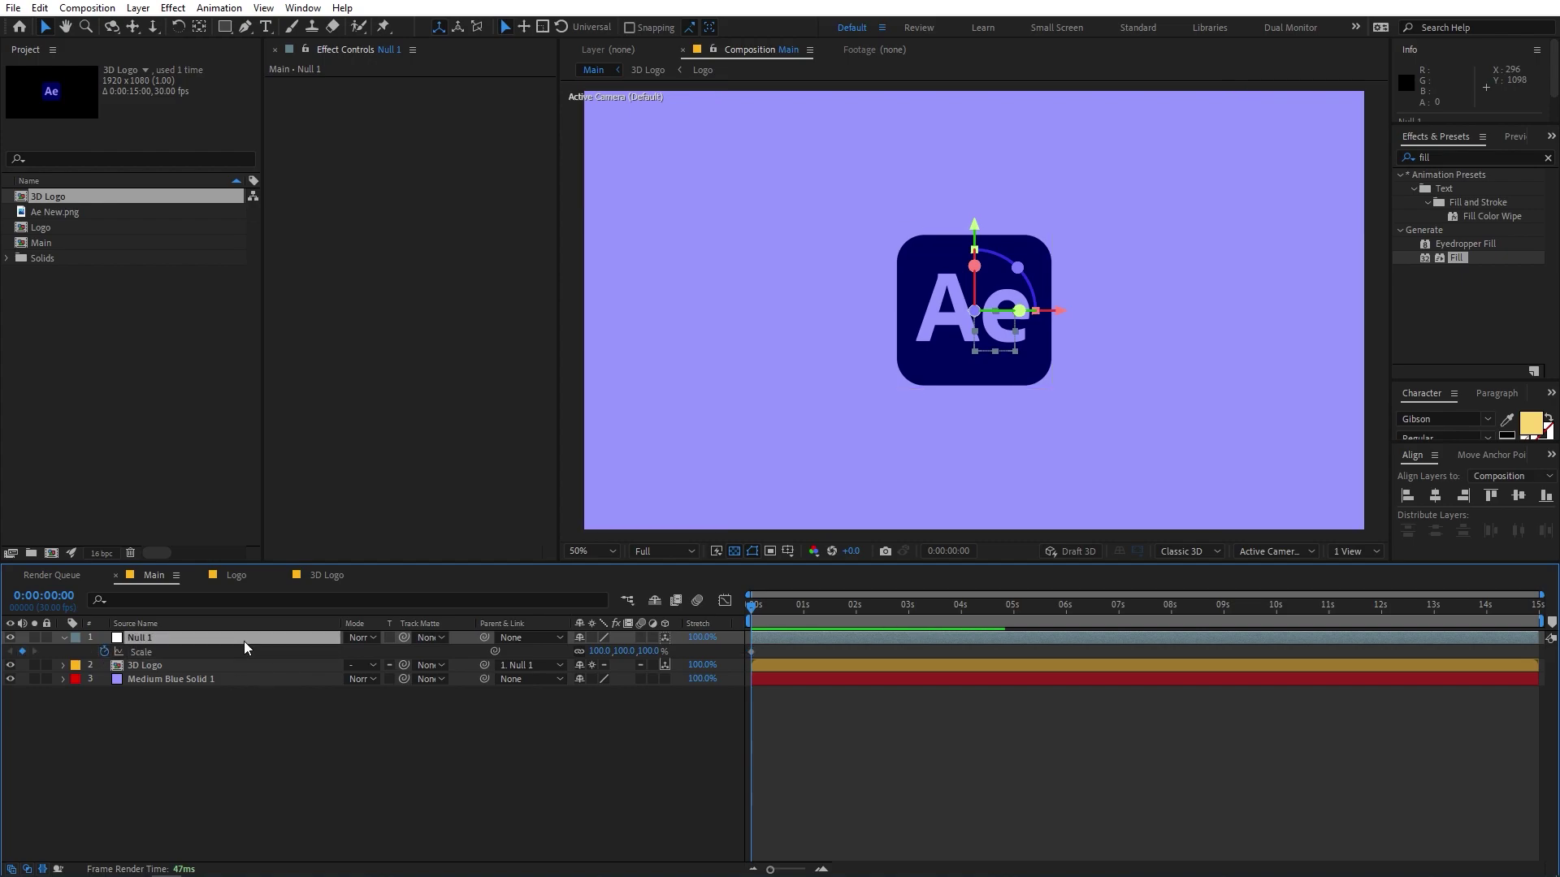
pyautogui.hotkey('alt', 'shift', 'r')
pyautogui.moveTo(770, 647); pyautogui.dragTo(860, 690)
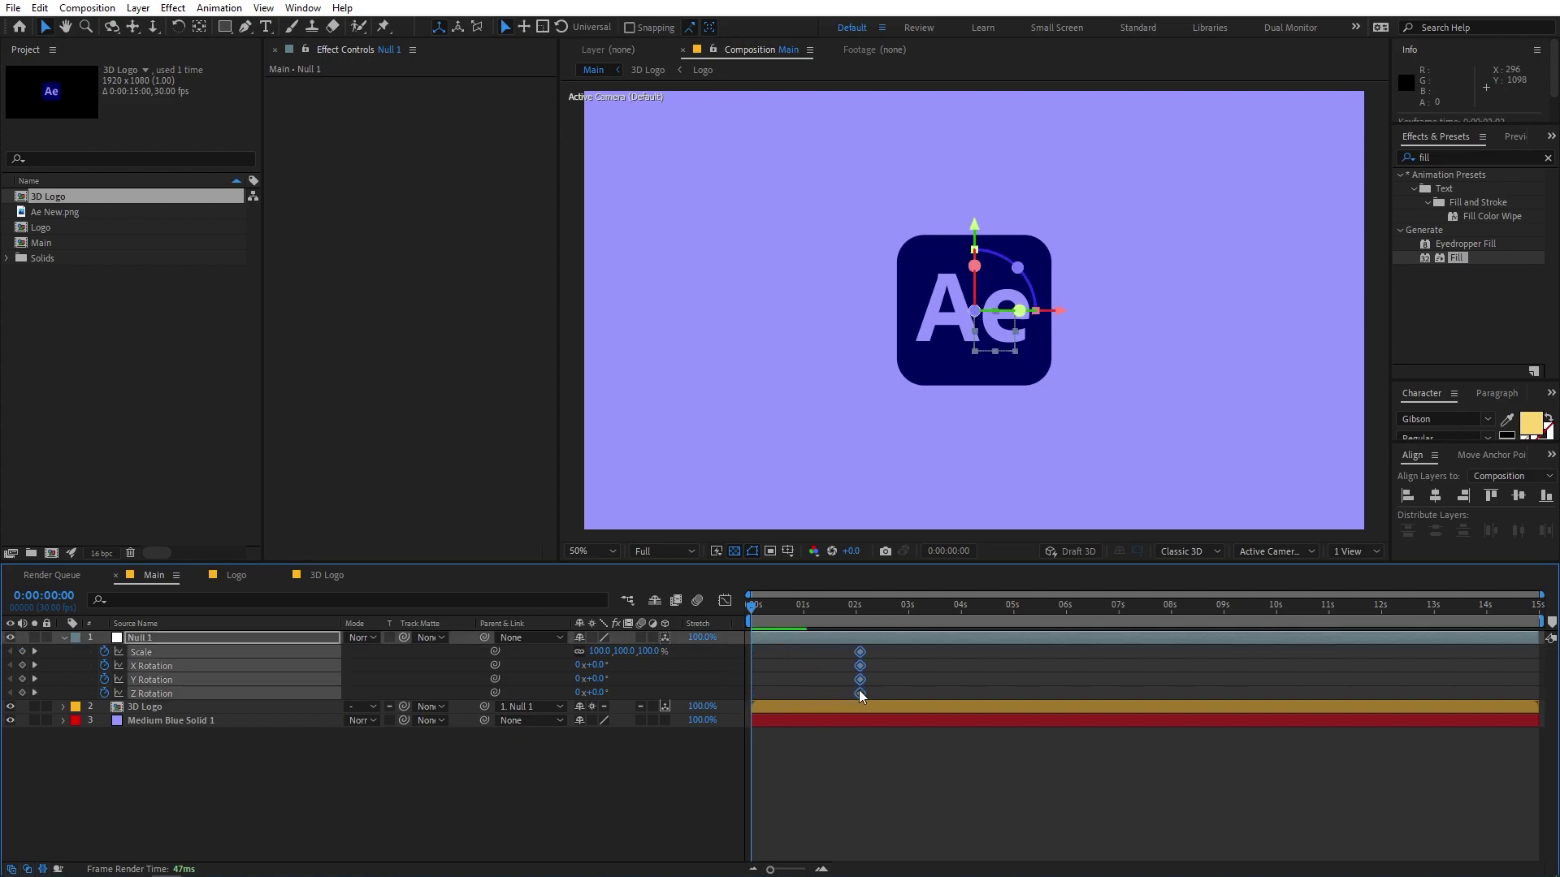
# At 1 second, set the null's Scale to 137%, X Rotation to -37° and Y Rotation to -33°
pyautogui.moveTo(768, 609); pyautogui.dragTo(804, 619)
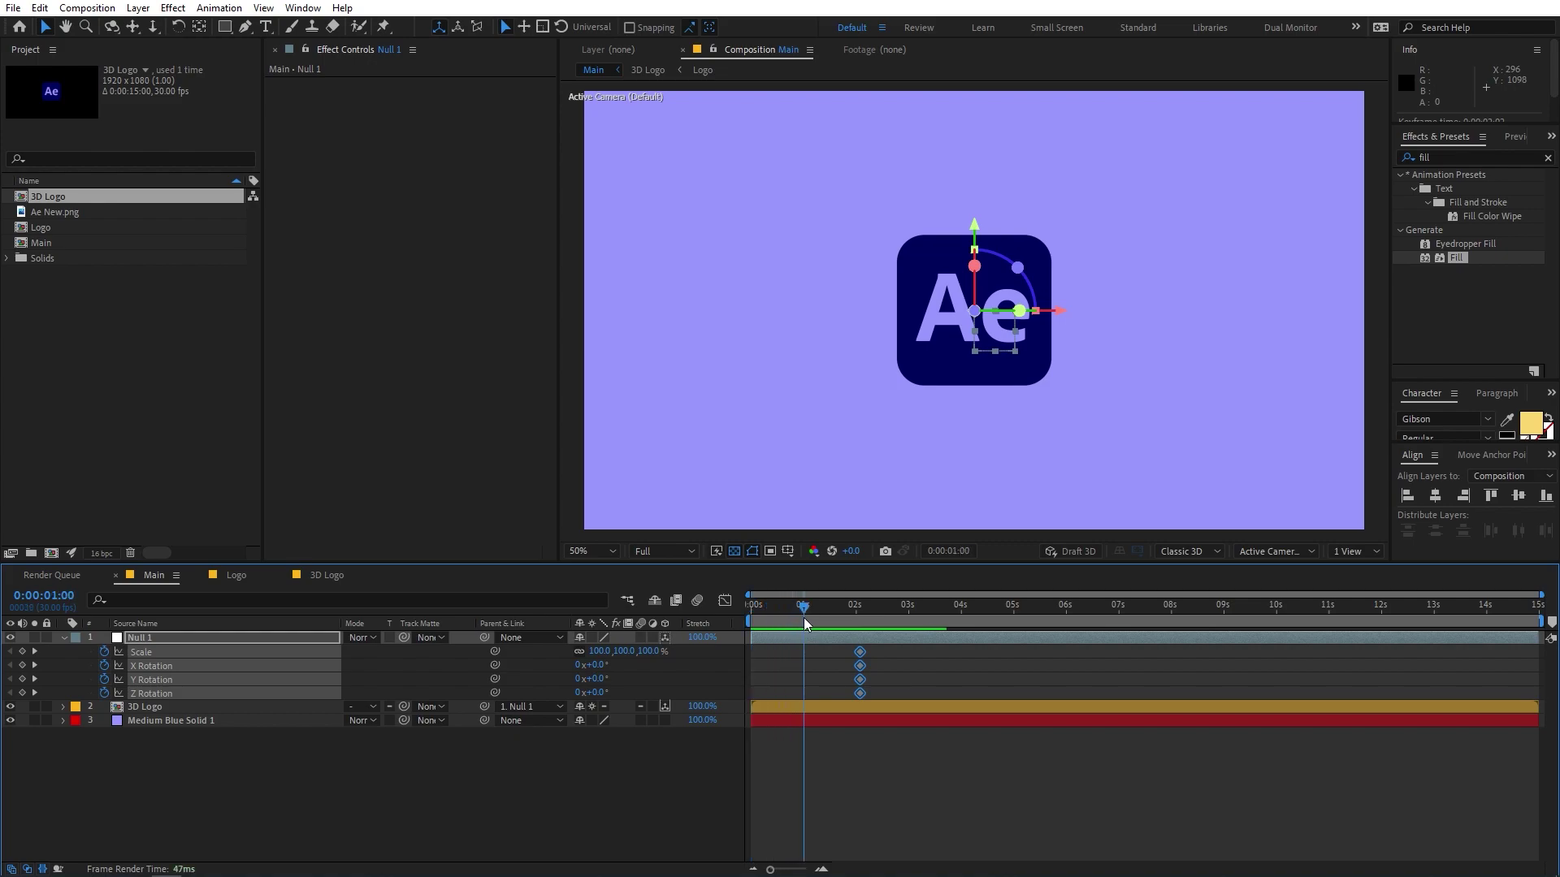
pyautogui.click(520, 739)
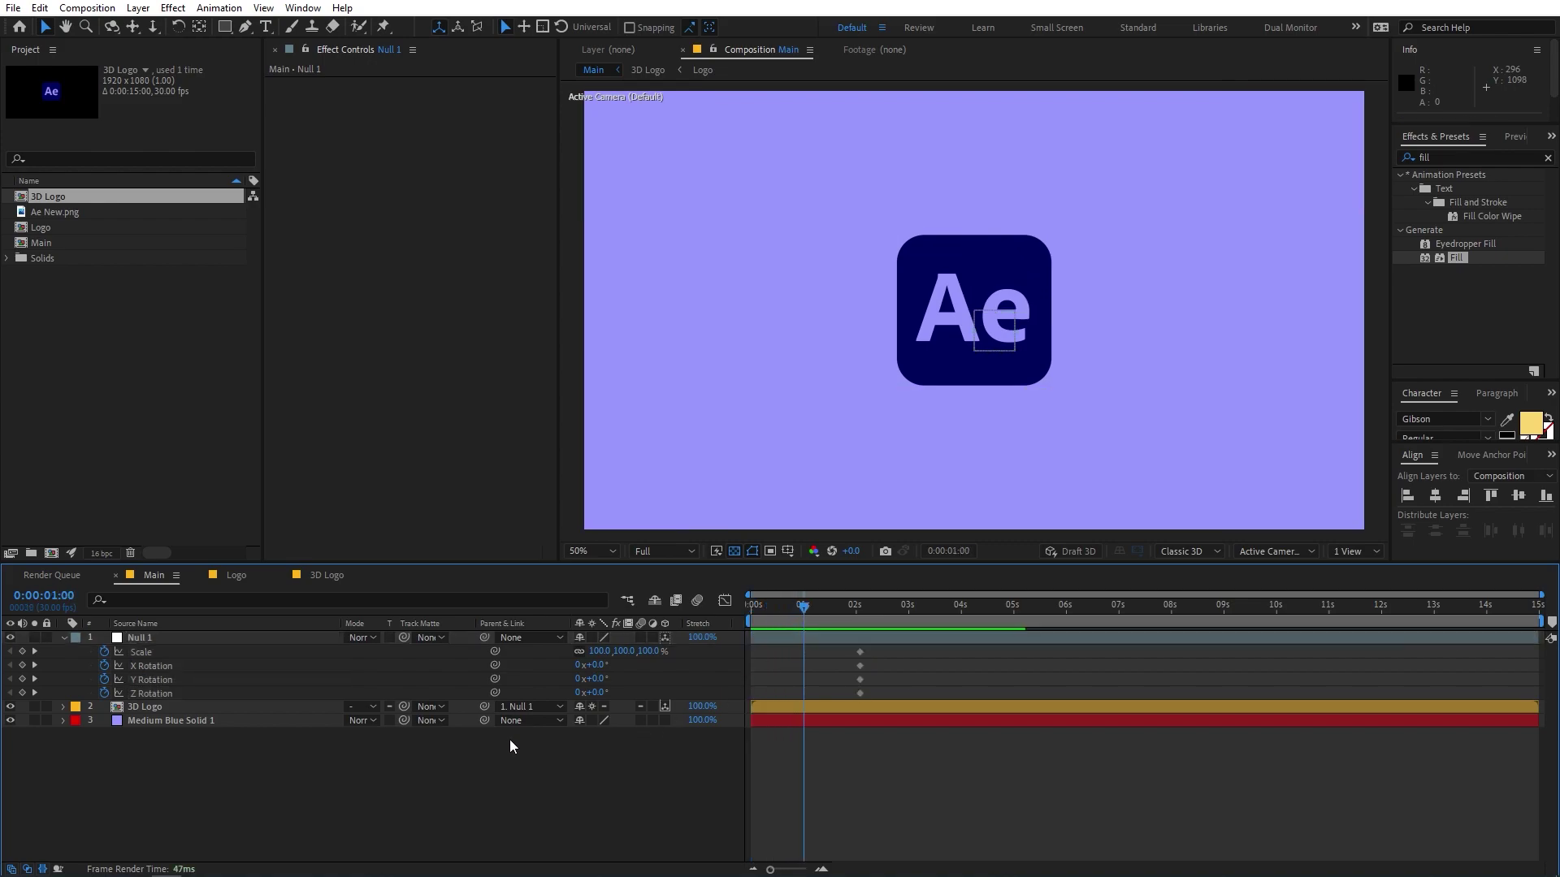
pyautogui.click(182, 636)
pyautogui.moveTo(599, 652)
pyautogui.mouseDown()
pyautogui.moveTo(629, 651)
pyautogui.moveTo(575, 665)
pyautogui.mouseUp()
pyautogui.press('Return')
pyautogui.moveTo(608, 679); pyautogui.dragTo(591, 678)
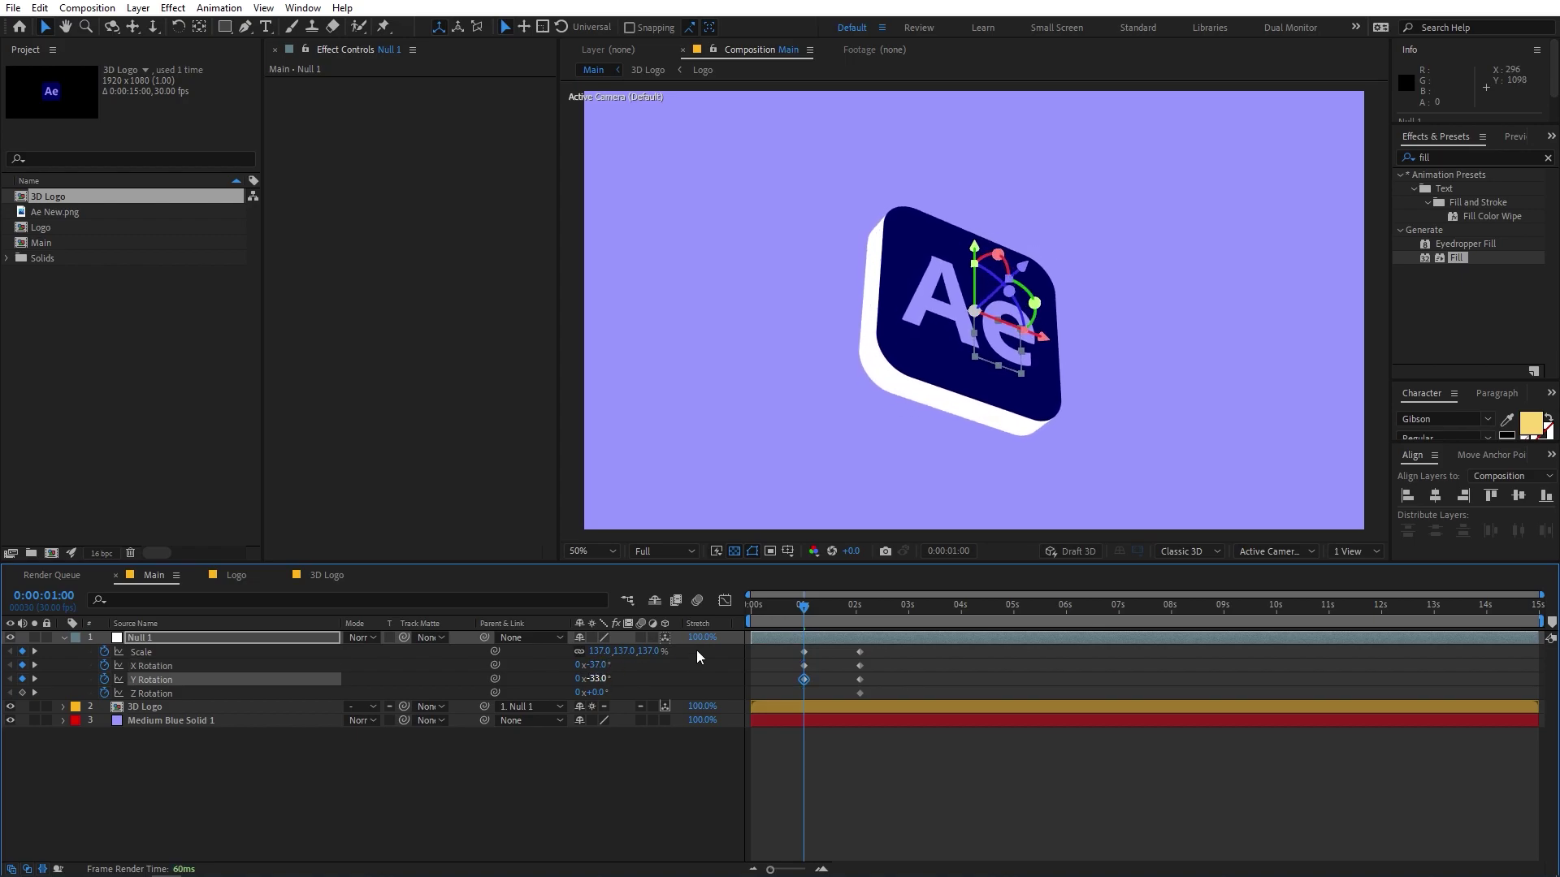
# At 0 seconds, set the null's Y Rotation to 30°, X Rotation to 40° and Scale to 0%, and preview the animation
pyautogui.moveTo(793, 619); pyautogui.dragTo(679, 642)
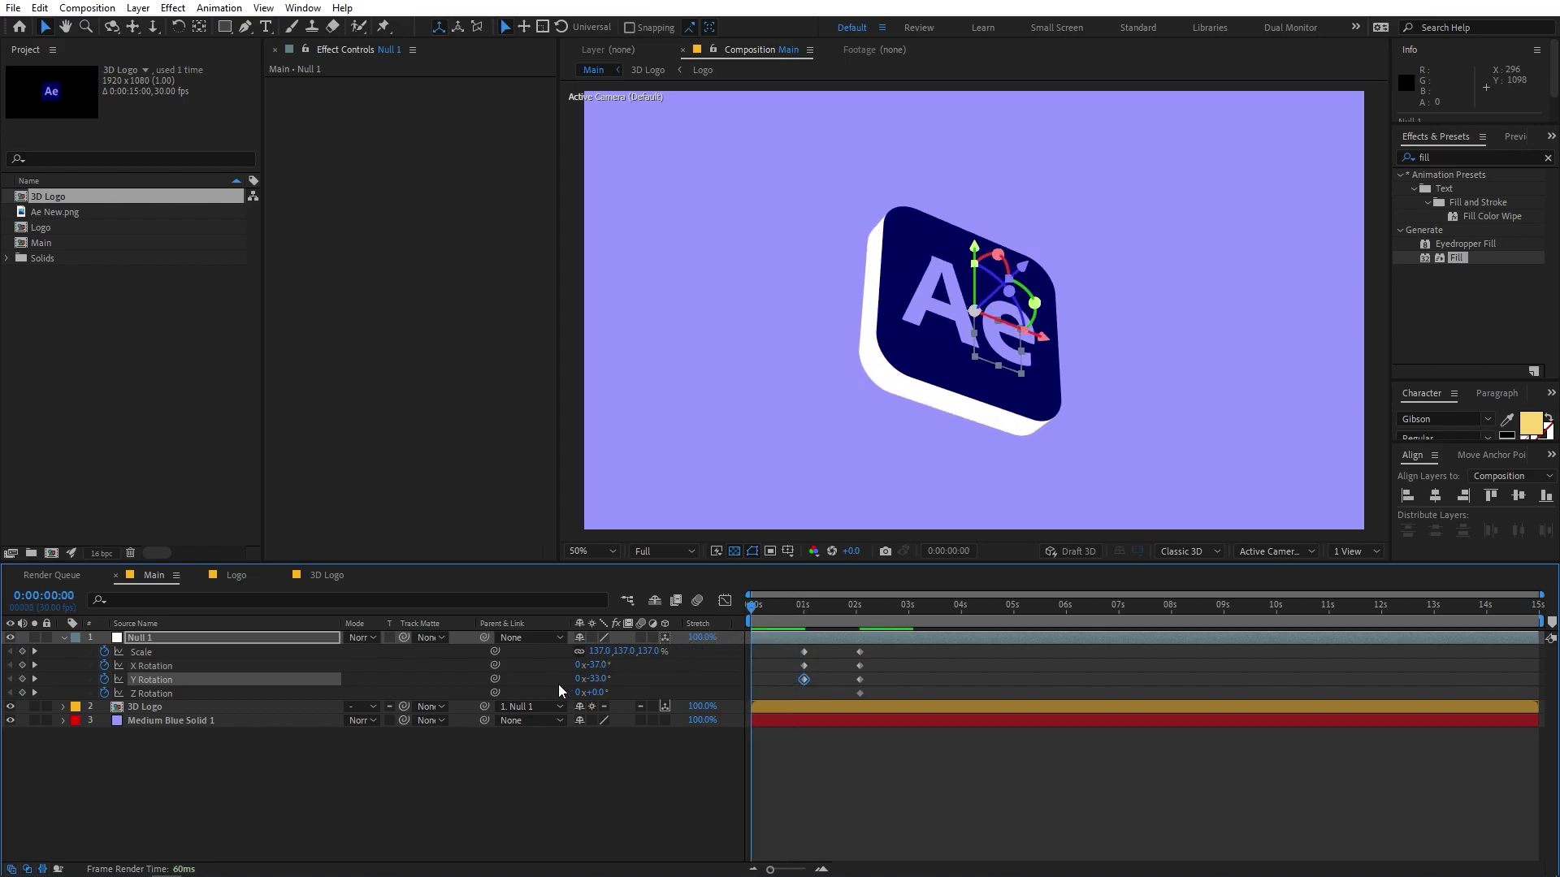
pyautogui.moveTo(609, 679); pyautogui.dragTo(665, 666)
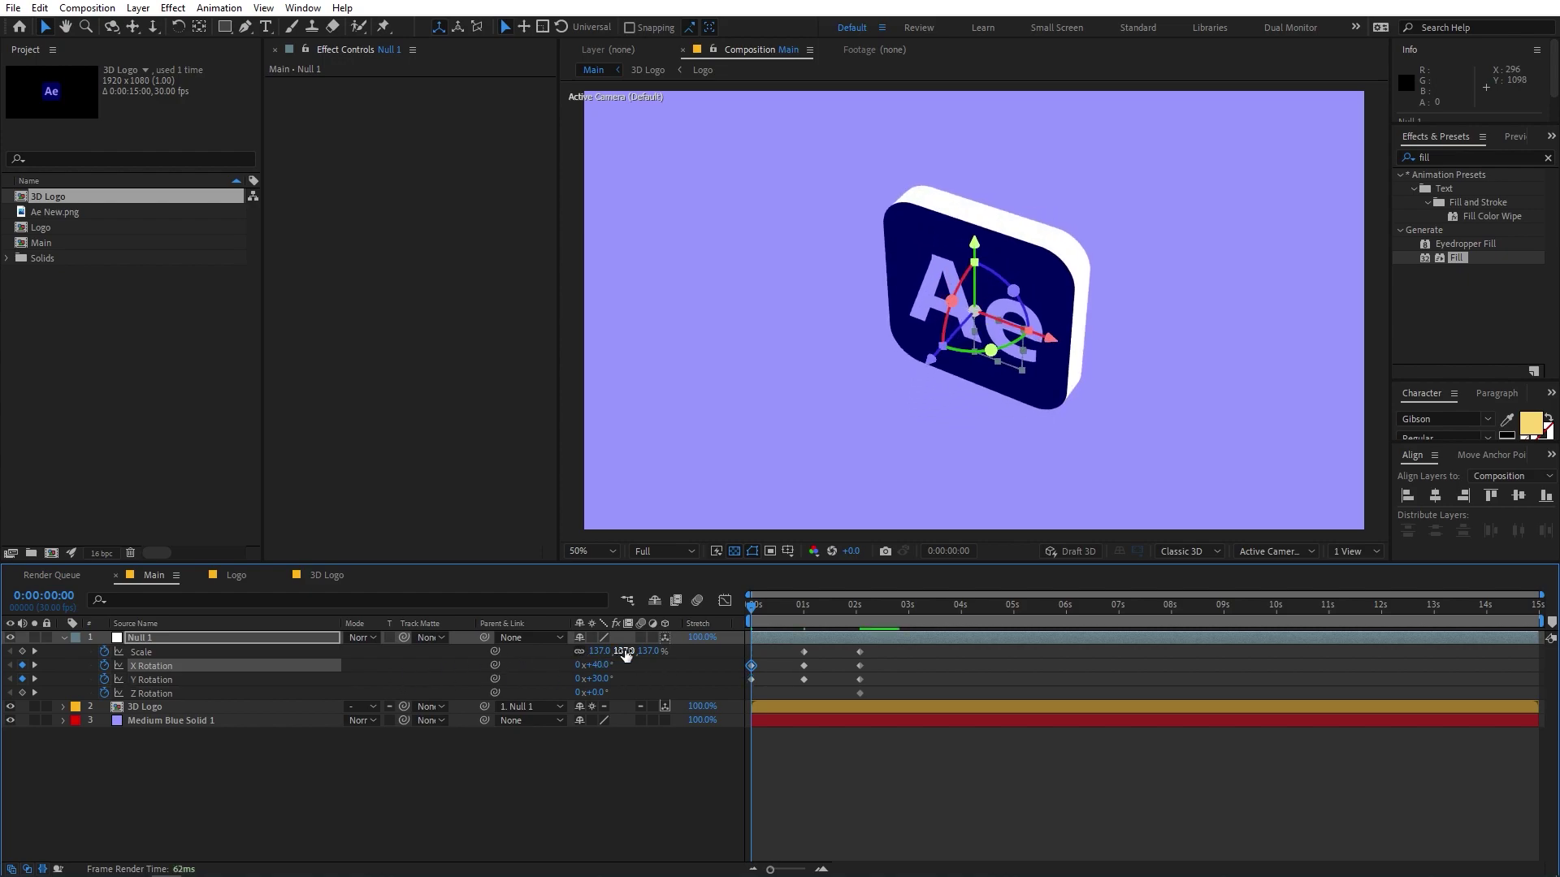
pyautogui.click(599, 651)
pyautogui.write('0')
pyautogui.press('Return')
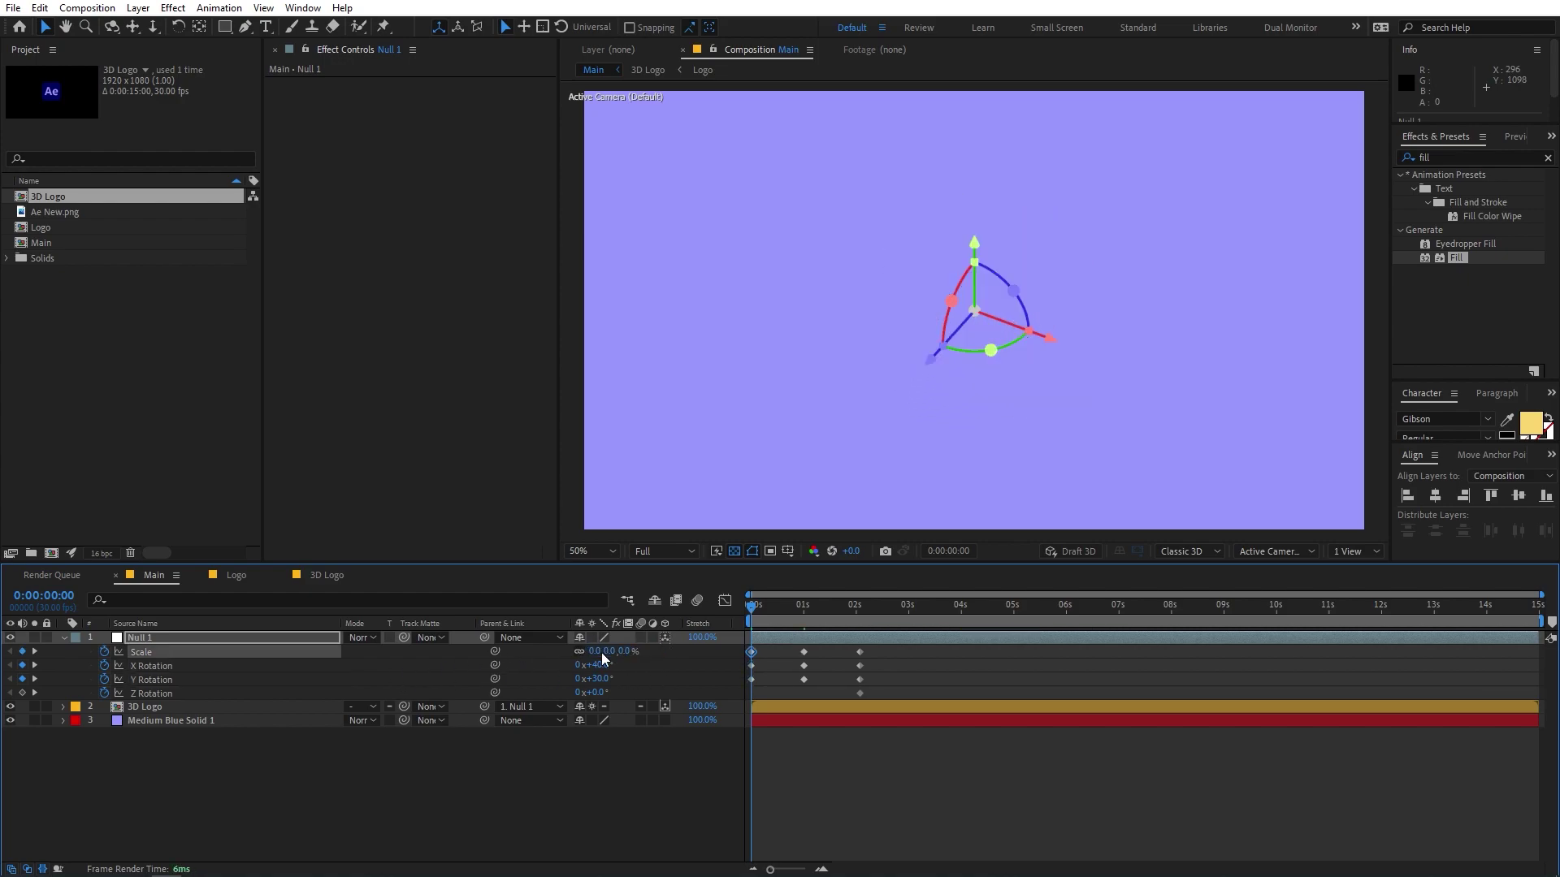
pyautogui.click(841, 764)
pyautogui.press('space')
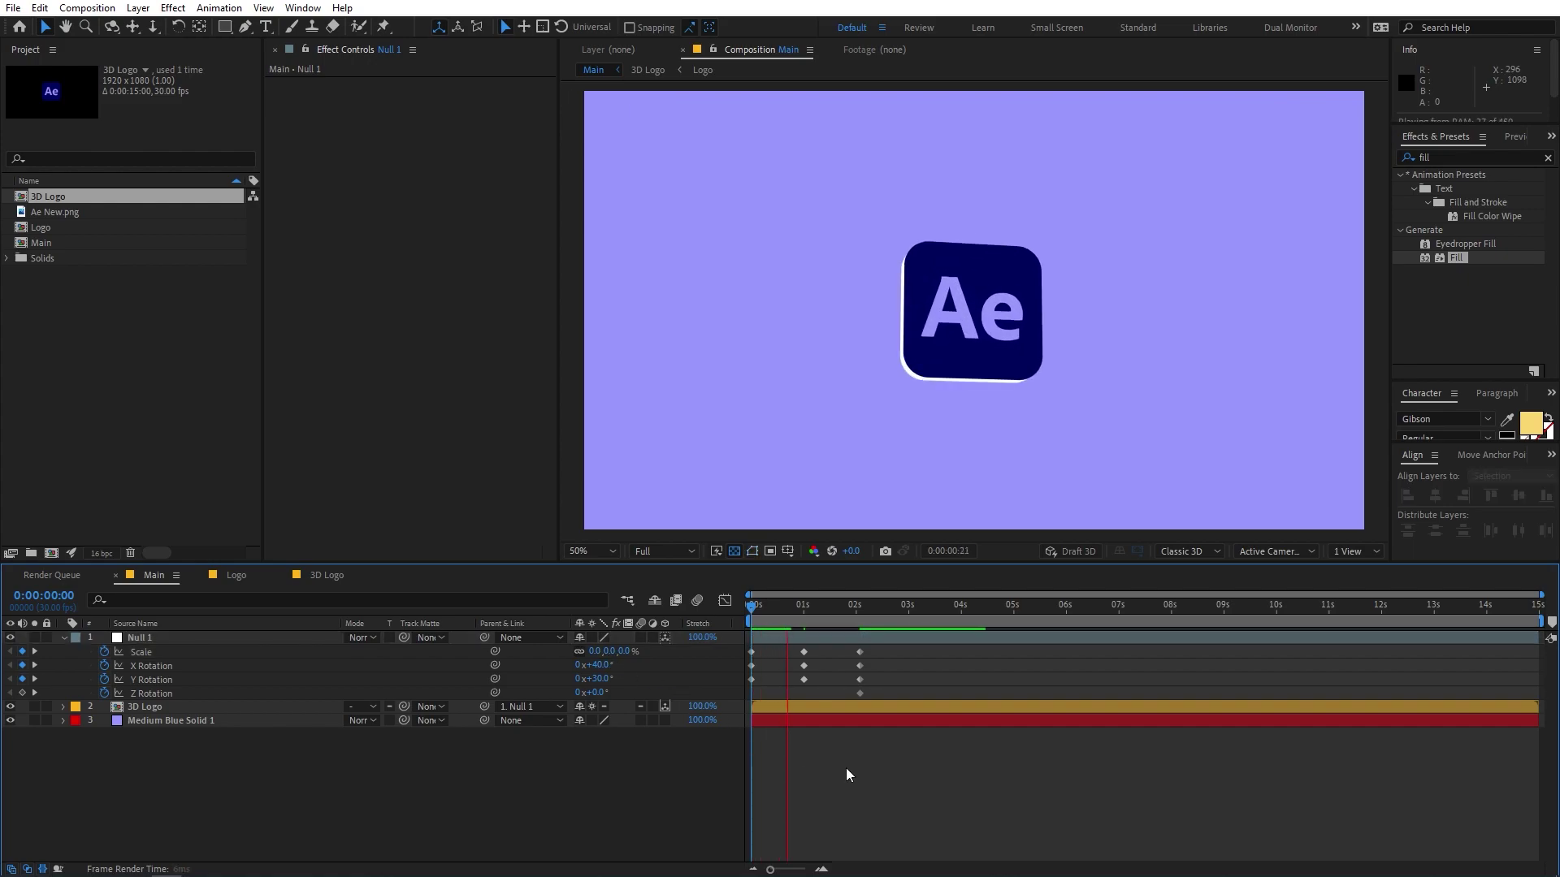
# Apply Easy Ease to all of the null's Scale and Rotation keyframes and show them in the Graph Editor
pyautogui.click(860, 609)
pyautogui.moveTo(884, 645); pyautogui.dragTo(710, 680)
pyautogui.press('F9')
pyautogui.click(725, 601)
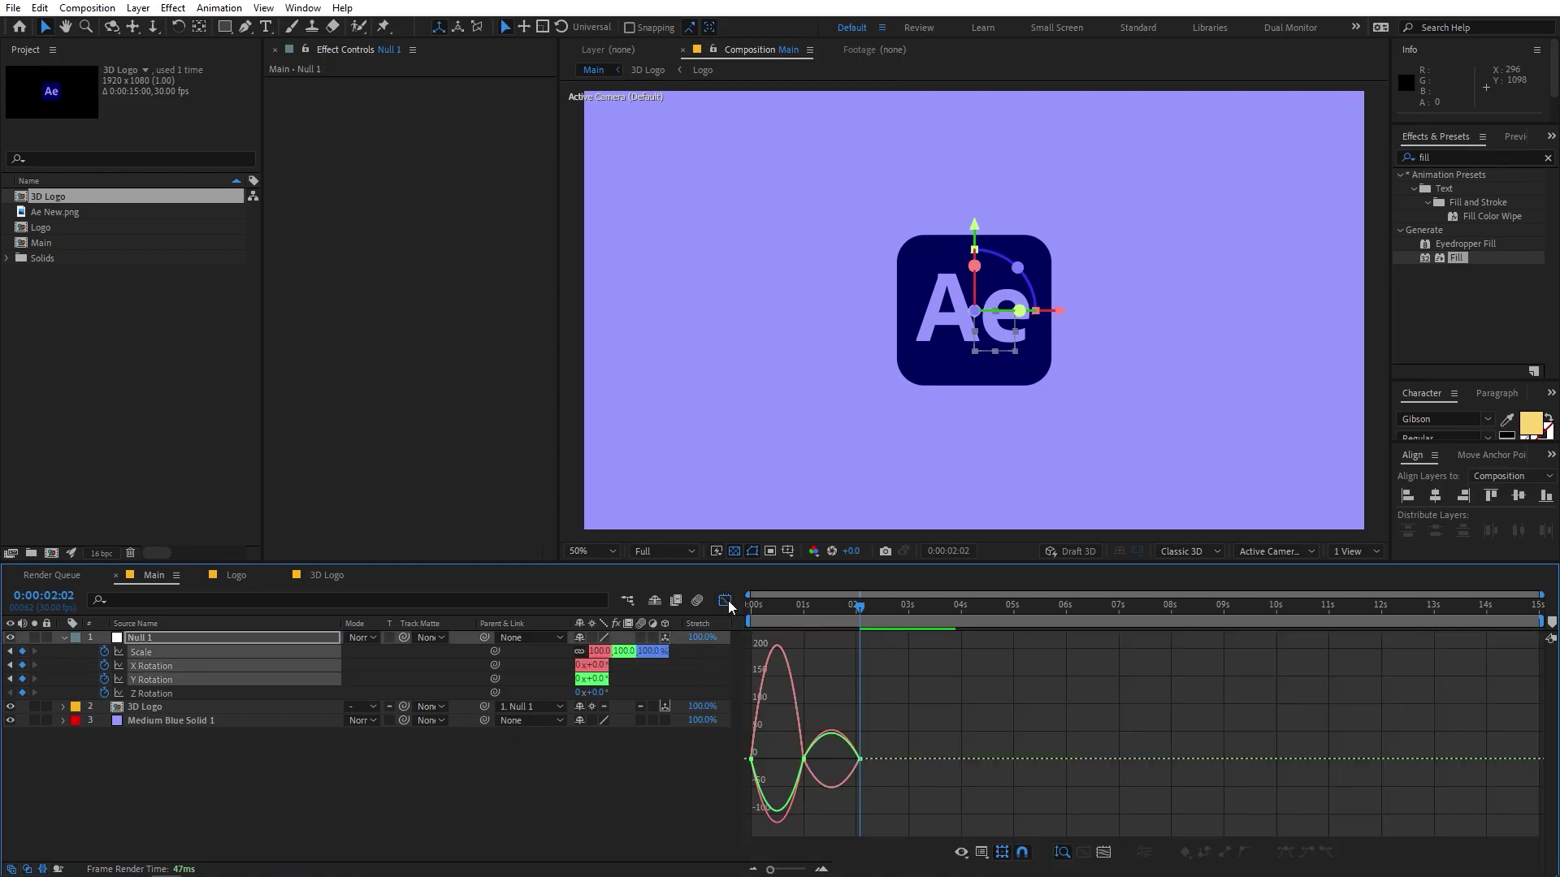
# Reshape the null's speed curves to peak soon after the start and just before the last keyframe, and preview the motion
pyautogui.click(982, 852)
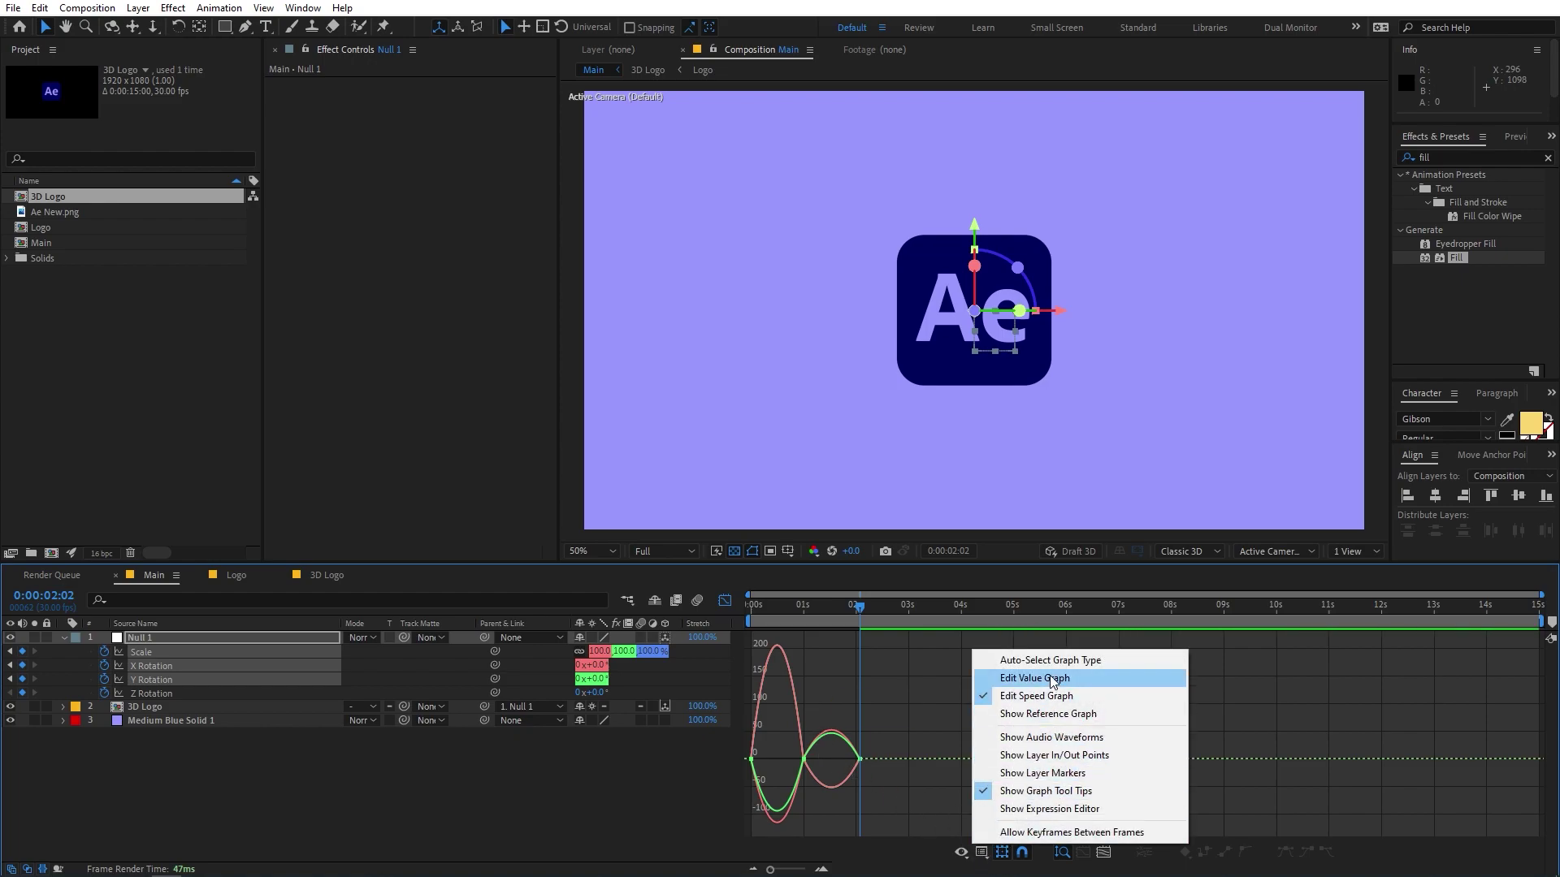
pyautogui.click(915, 738)
pyautogui.moveTo(770, 870); pyautogui.dragTo(794, 872)
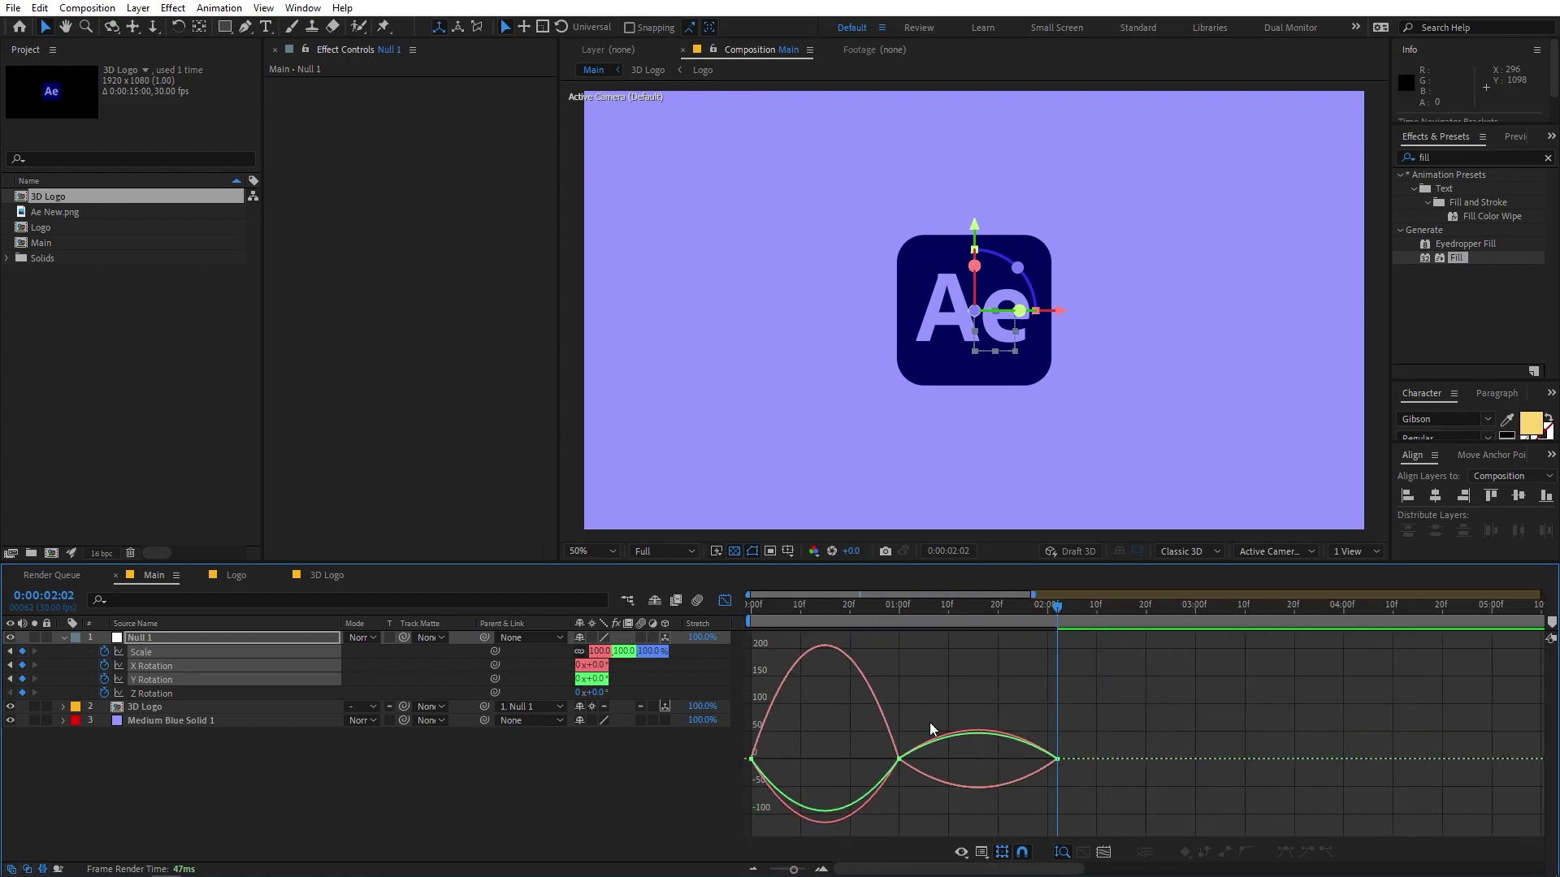
pyautogui.moveTo(842, 741); pyautogui.dragTo(991, 760)
pyautogui.moveTo(1101, 743); pyautogui.dragTo(1041, 756)
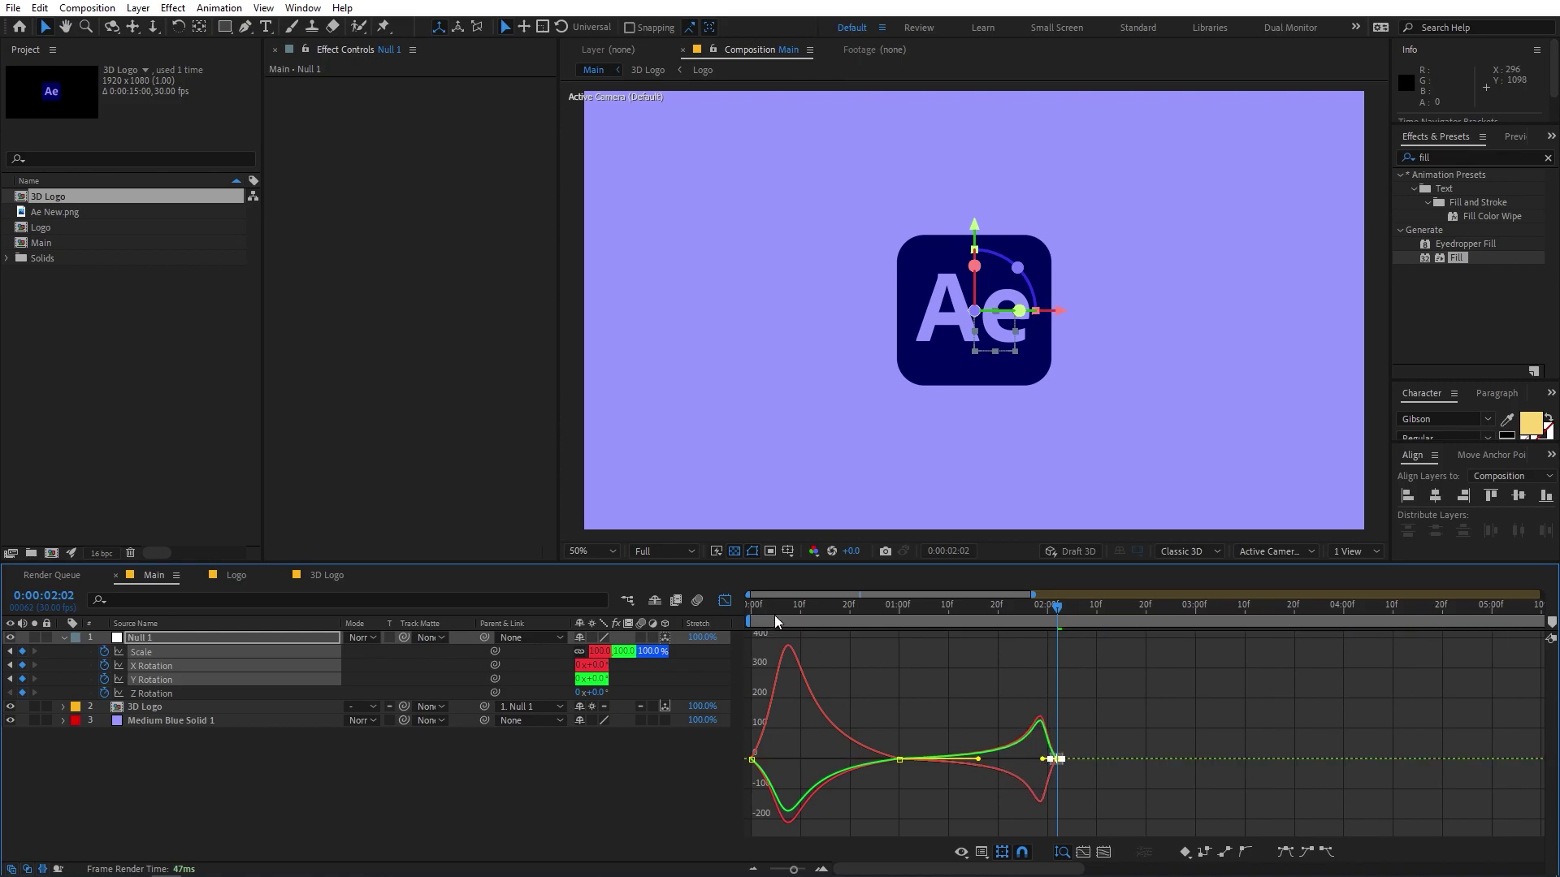
pyautogui.press('space')
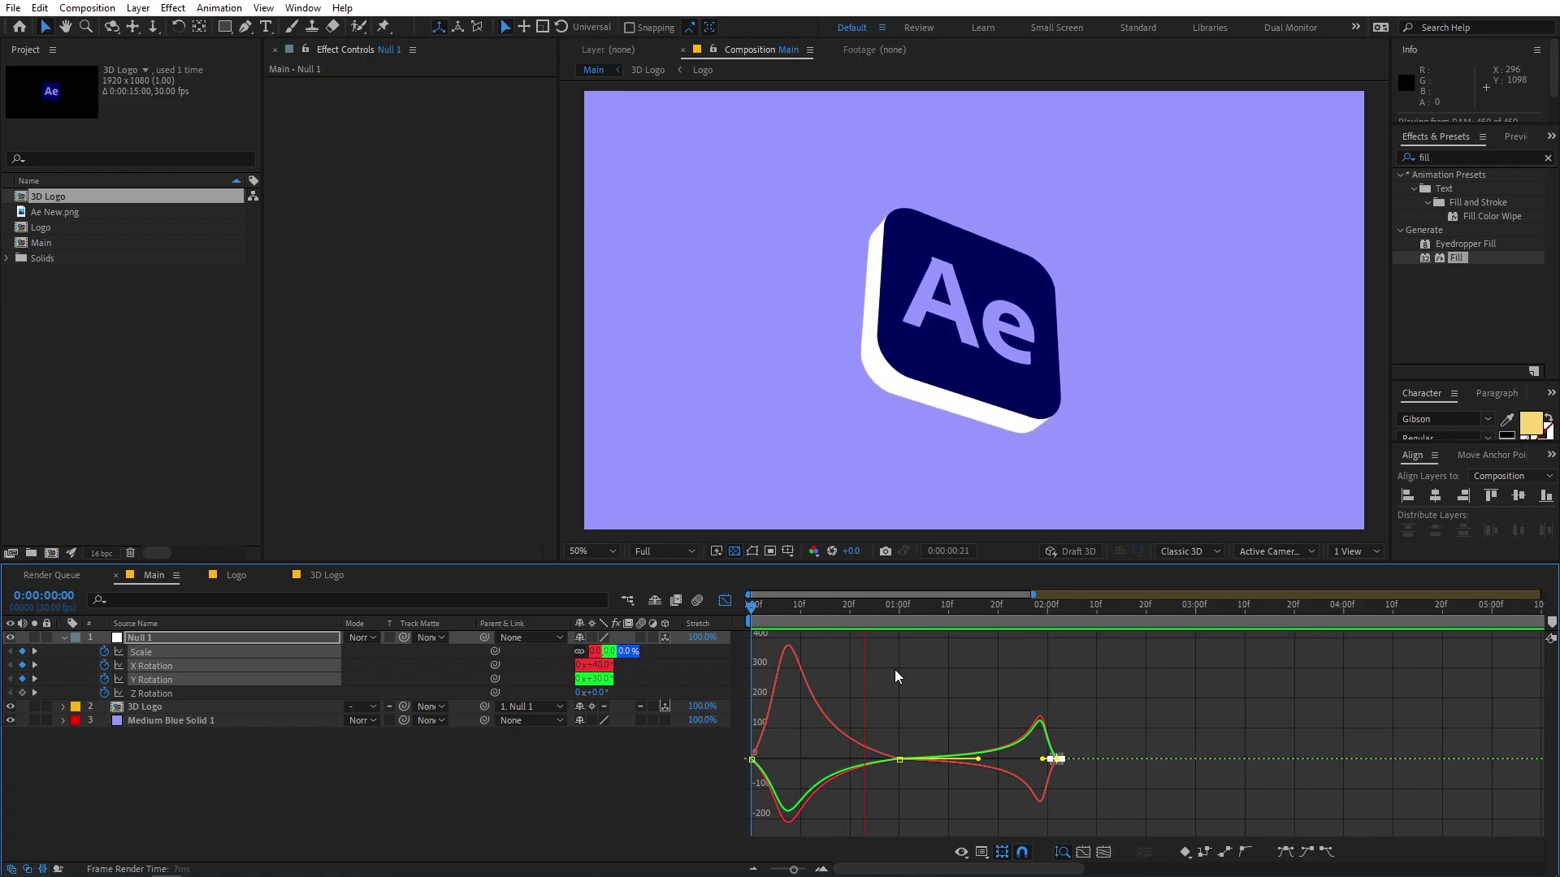
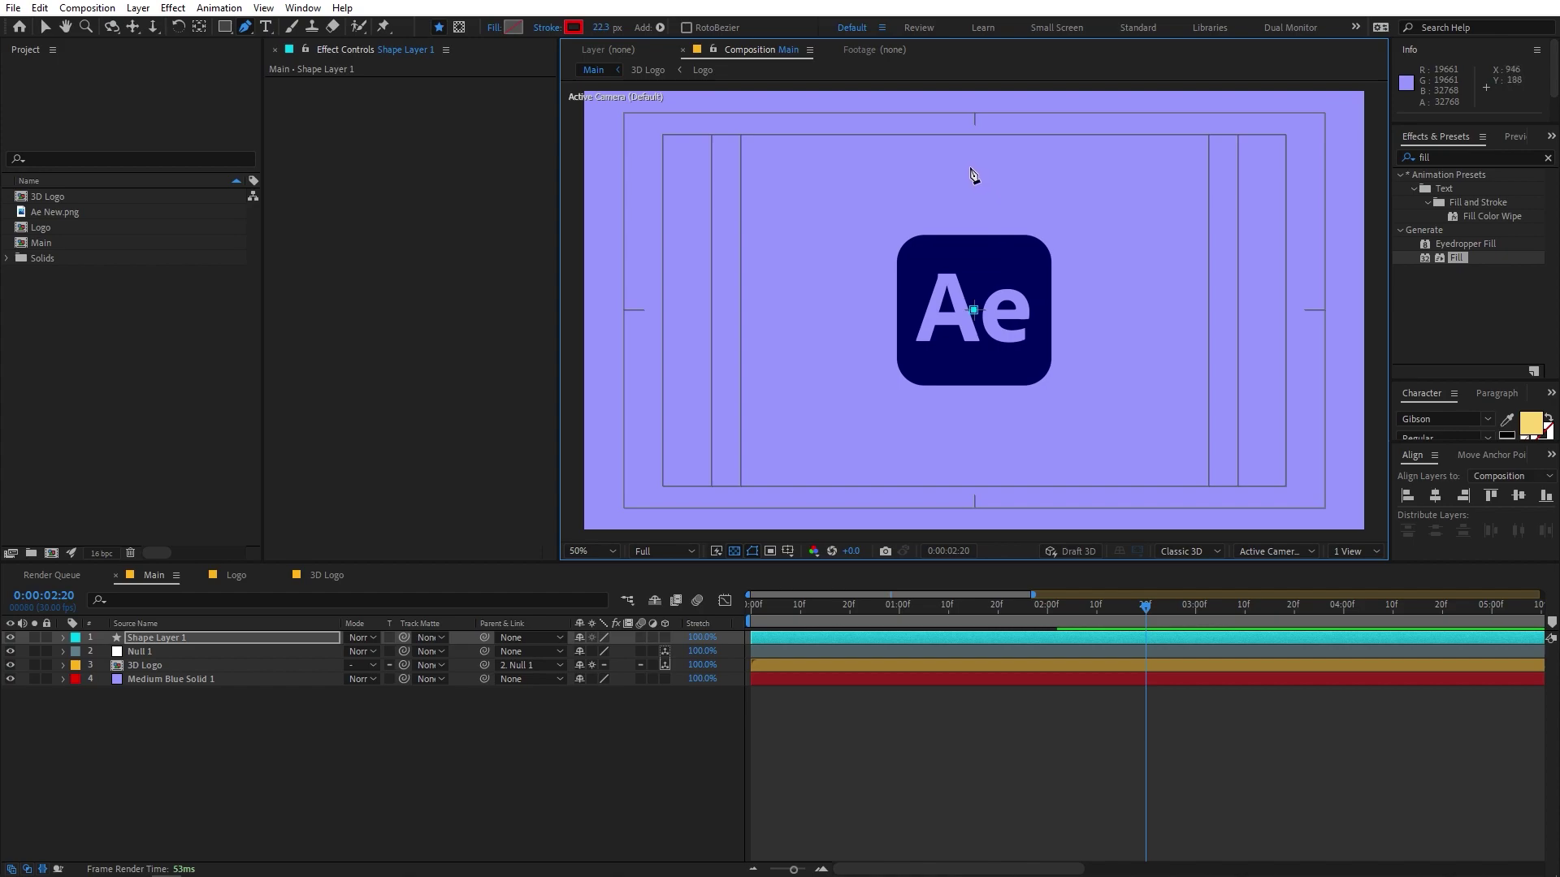
# Finish a straight vertical Pen line from the logo's centre to above the logo, and set the shape's fill to None
pyautogui.click(974, 164)
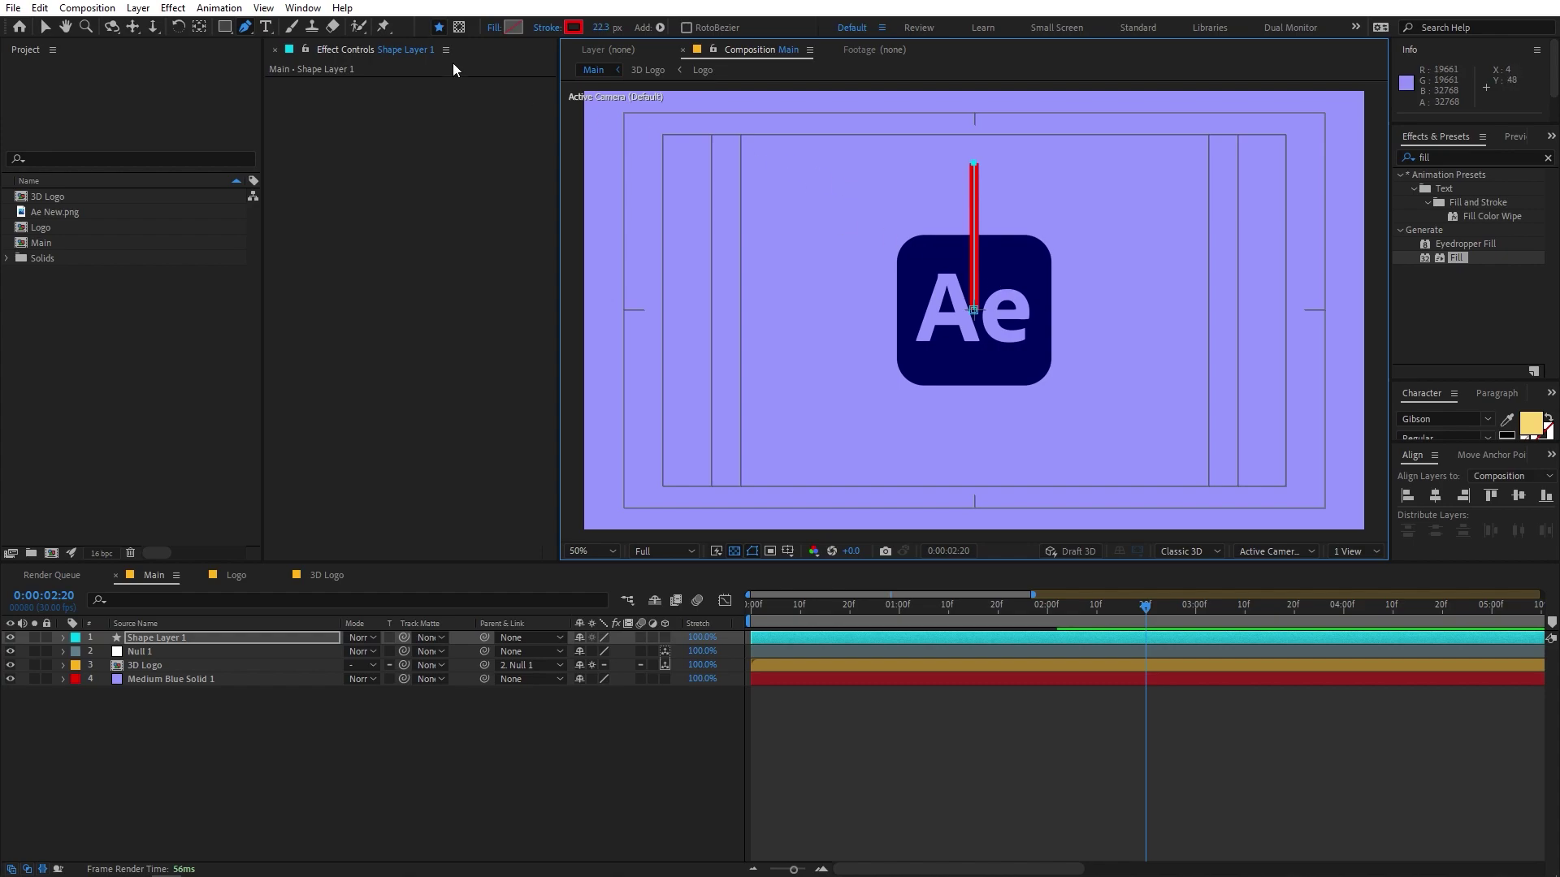
pyautogui.click(491, 30)
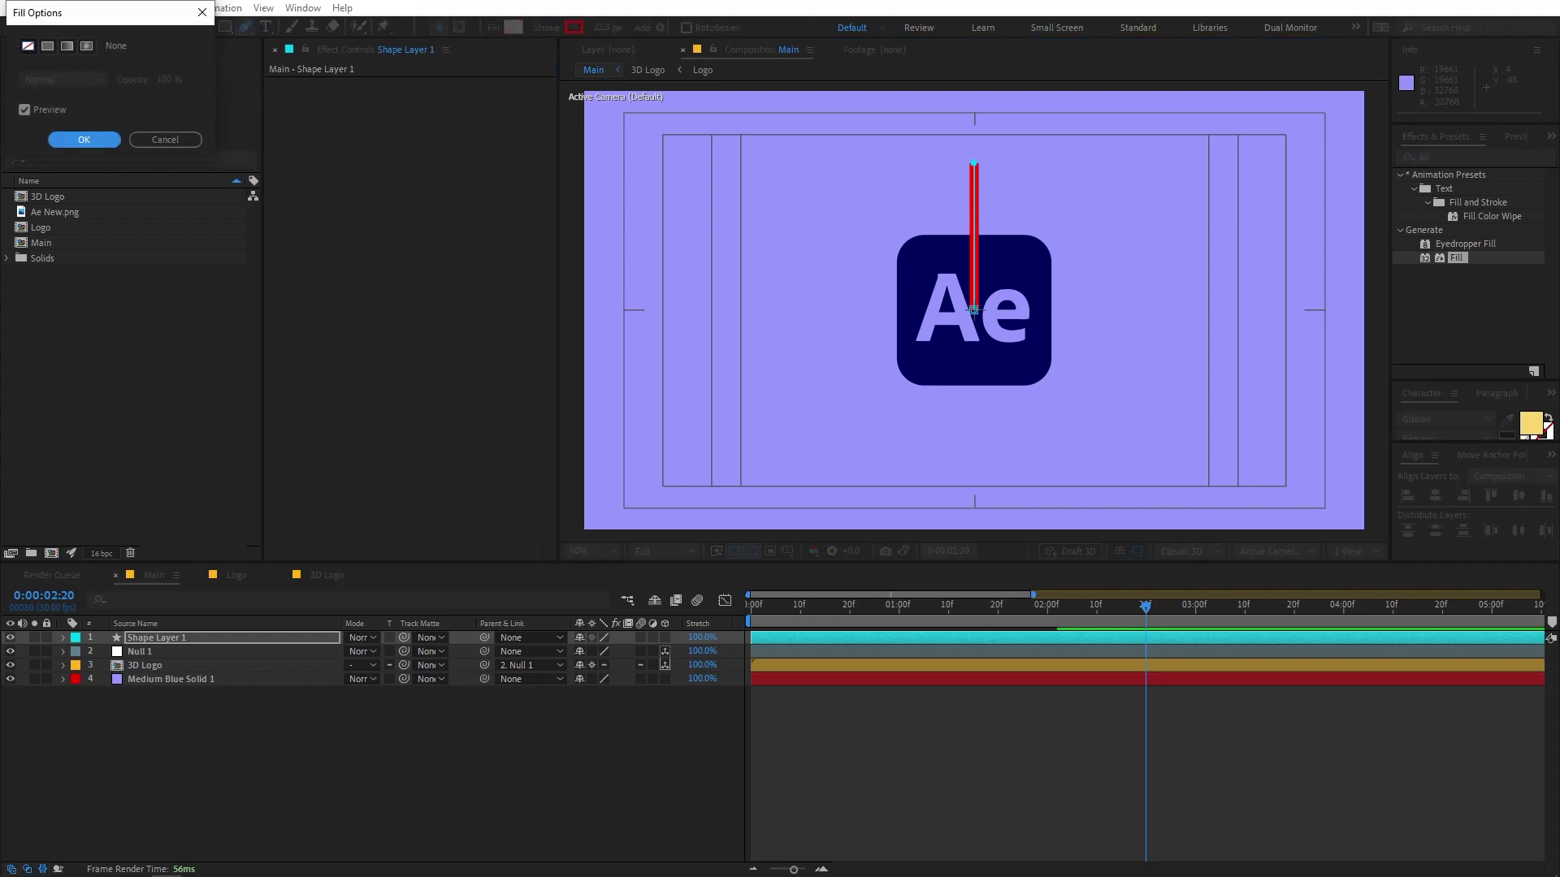
pyautogui.click(28, 47)
pyautogui.click(84, 140)
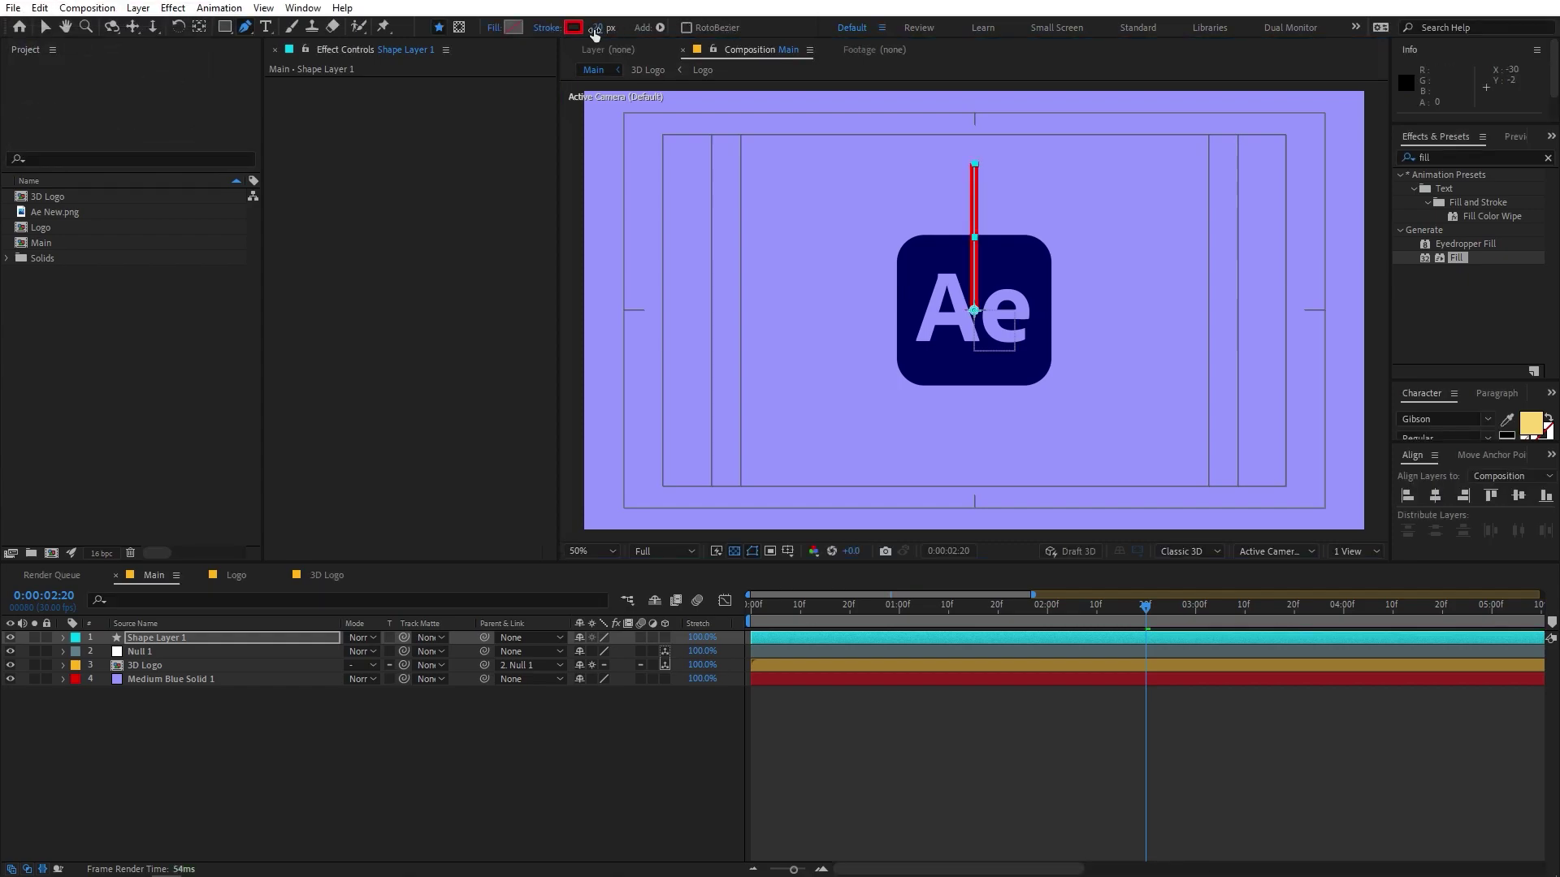
# Set the line's stroke width to 14 px and its stroke colour to white (FFFFFF)
pyautogui.moveTo(591, 28)
pyautogui.mouseDown()
pyautogui.moveTo(582, 47)
pyautogui.moveTo(606, 53)
pyautogui.mouseUp()
pyautogui.click(573, 27)
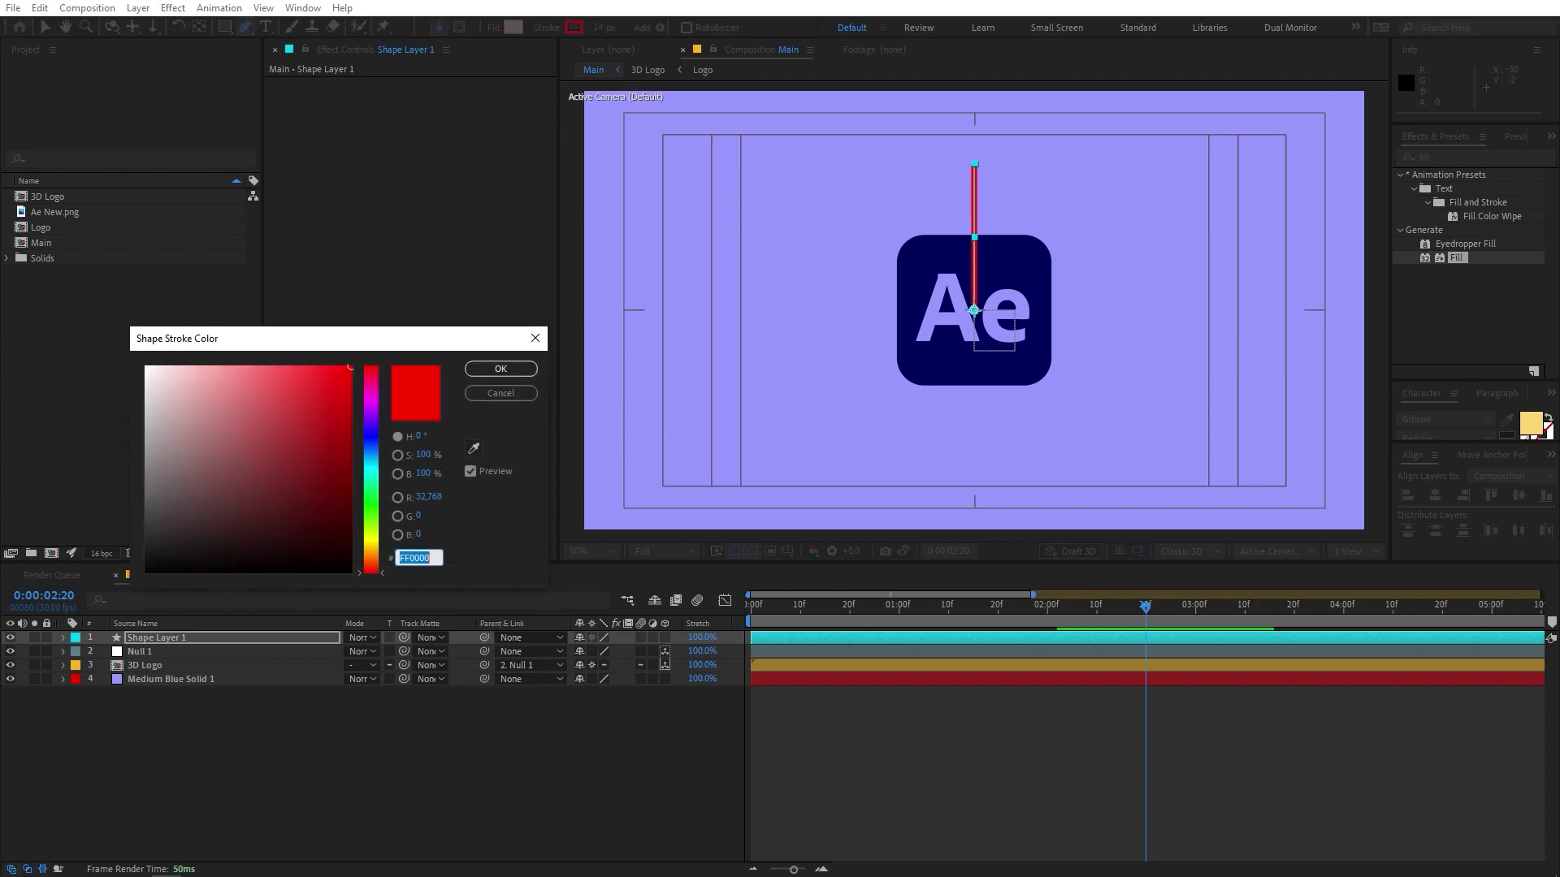
pyautogui.moveTo(242, 433)
pyautogui.mouseDown()
pyautogui.moveTo(52, 592)
pyautogui.moveTo(146, 367)
pyautogui.mouseUp()
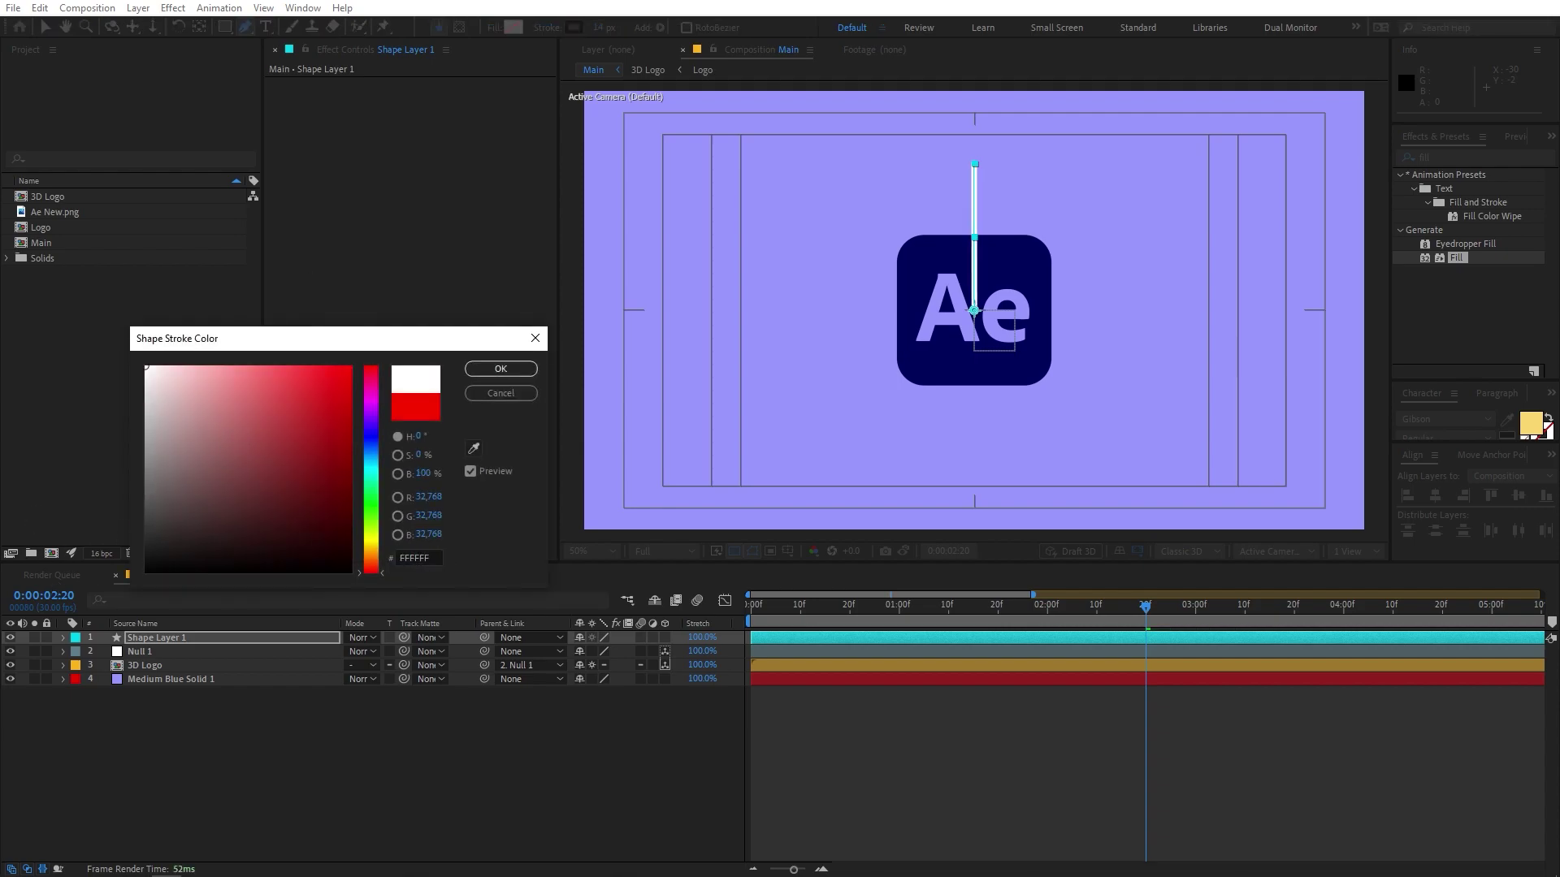
pyautogui.click(497, 369)
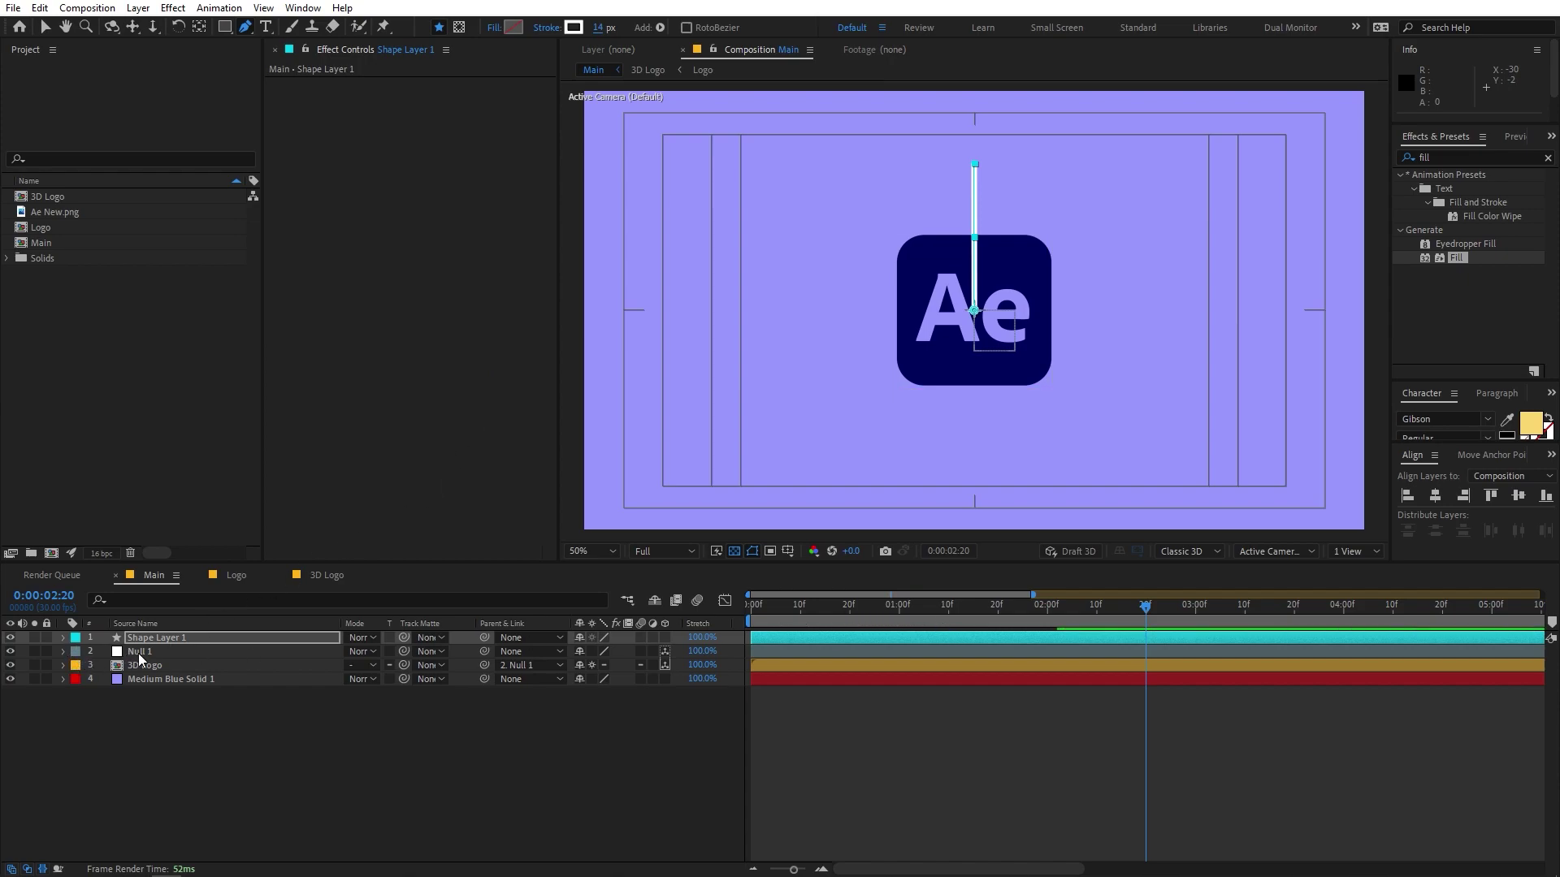
# Add a Trim Paths operator to the white line's shape layer
pyautogui.click(62, 638)
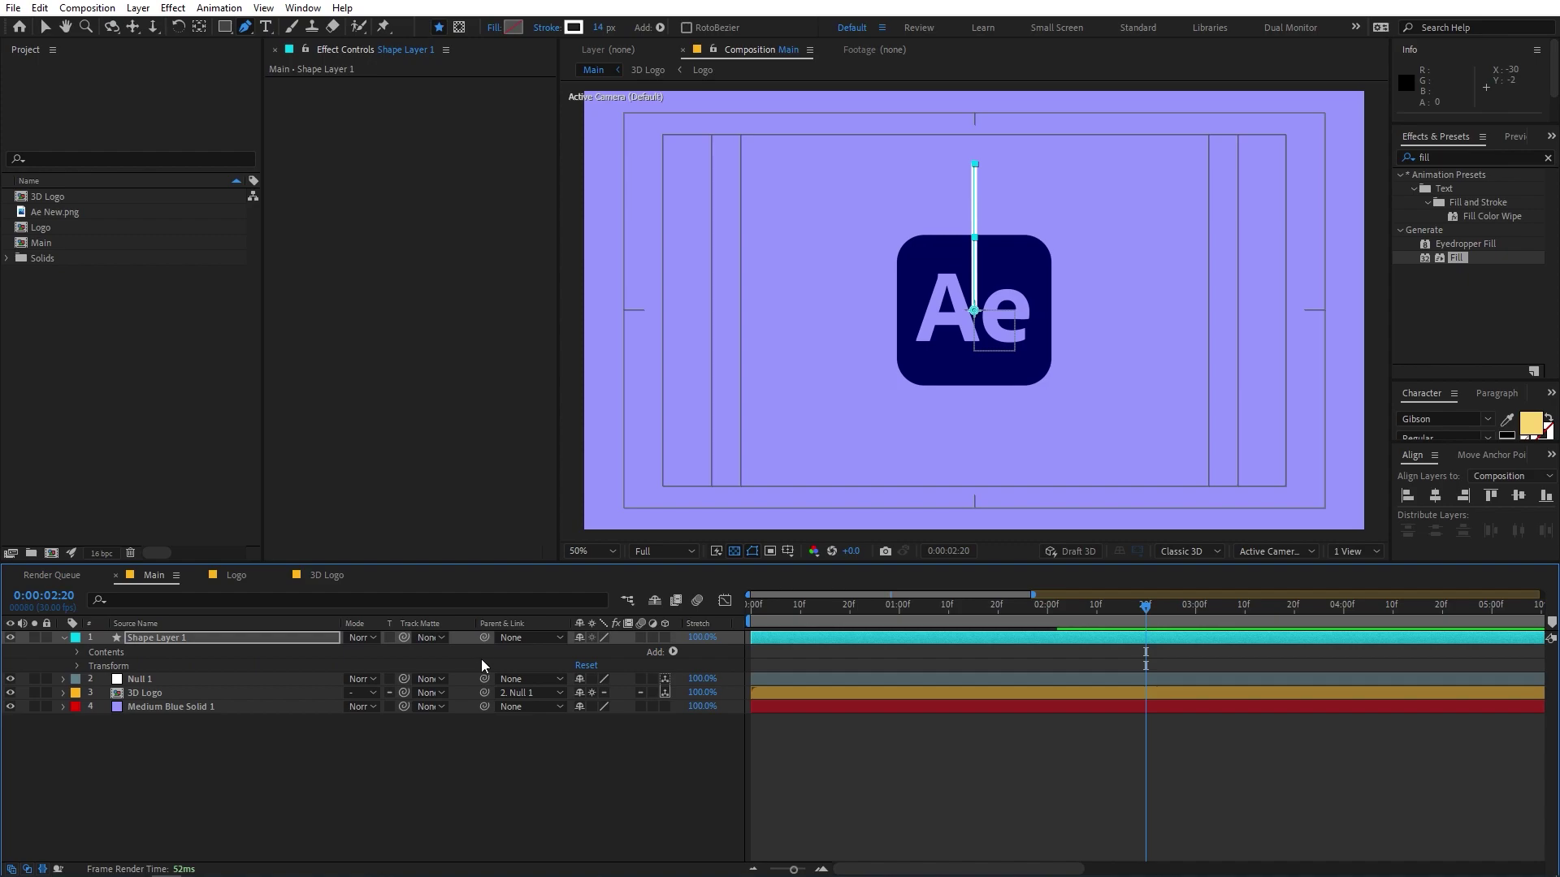
pyautogui.press('Return')
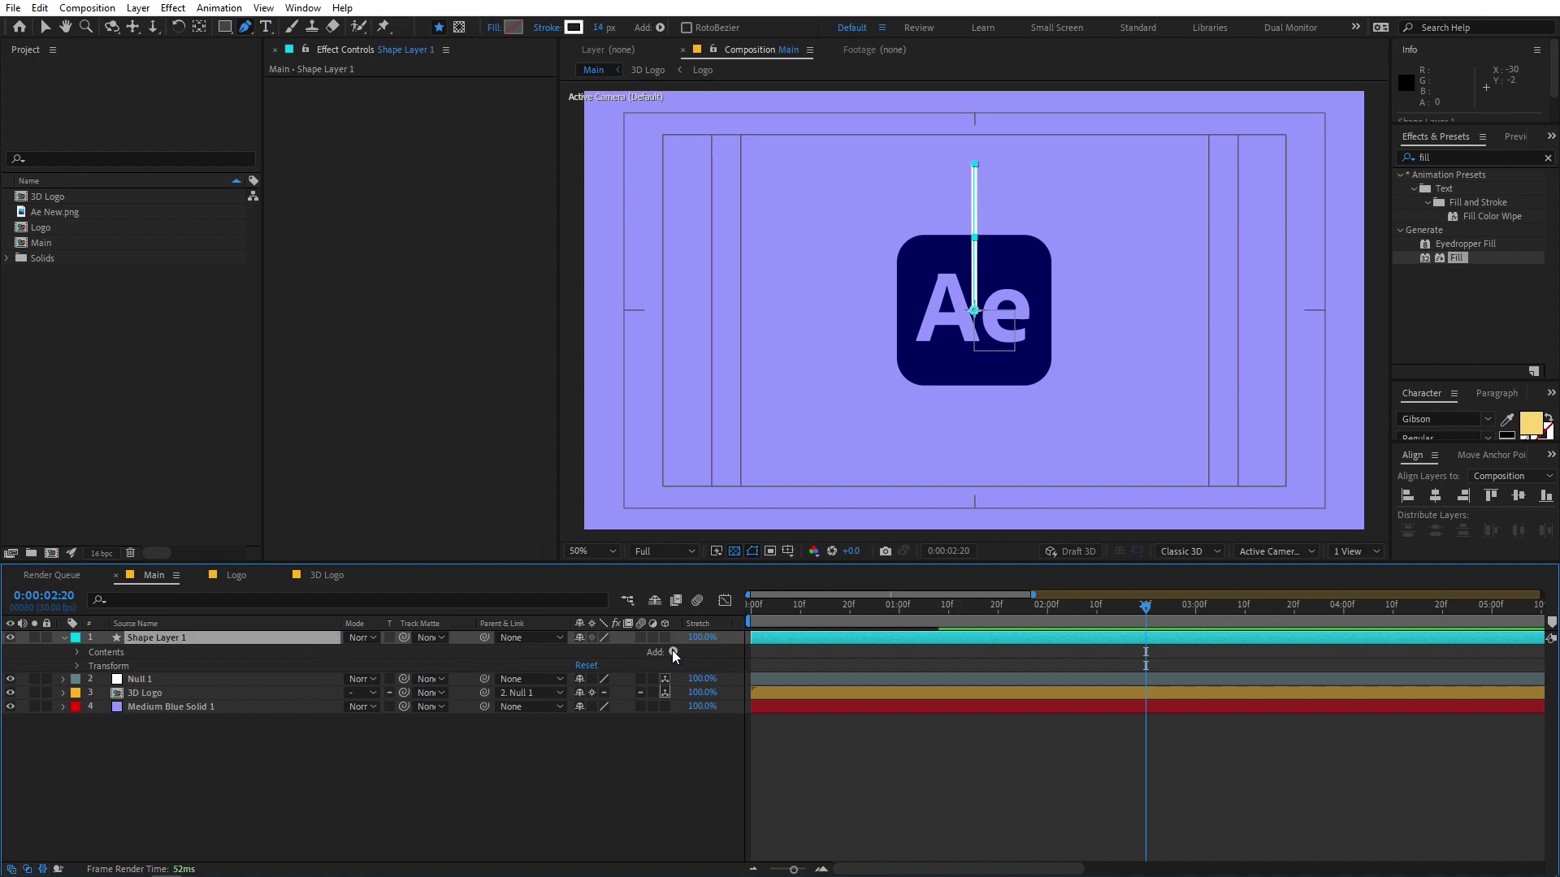
pyautogui.click(673, 651)
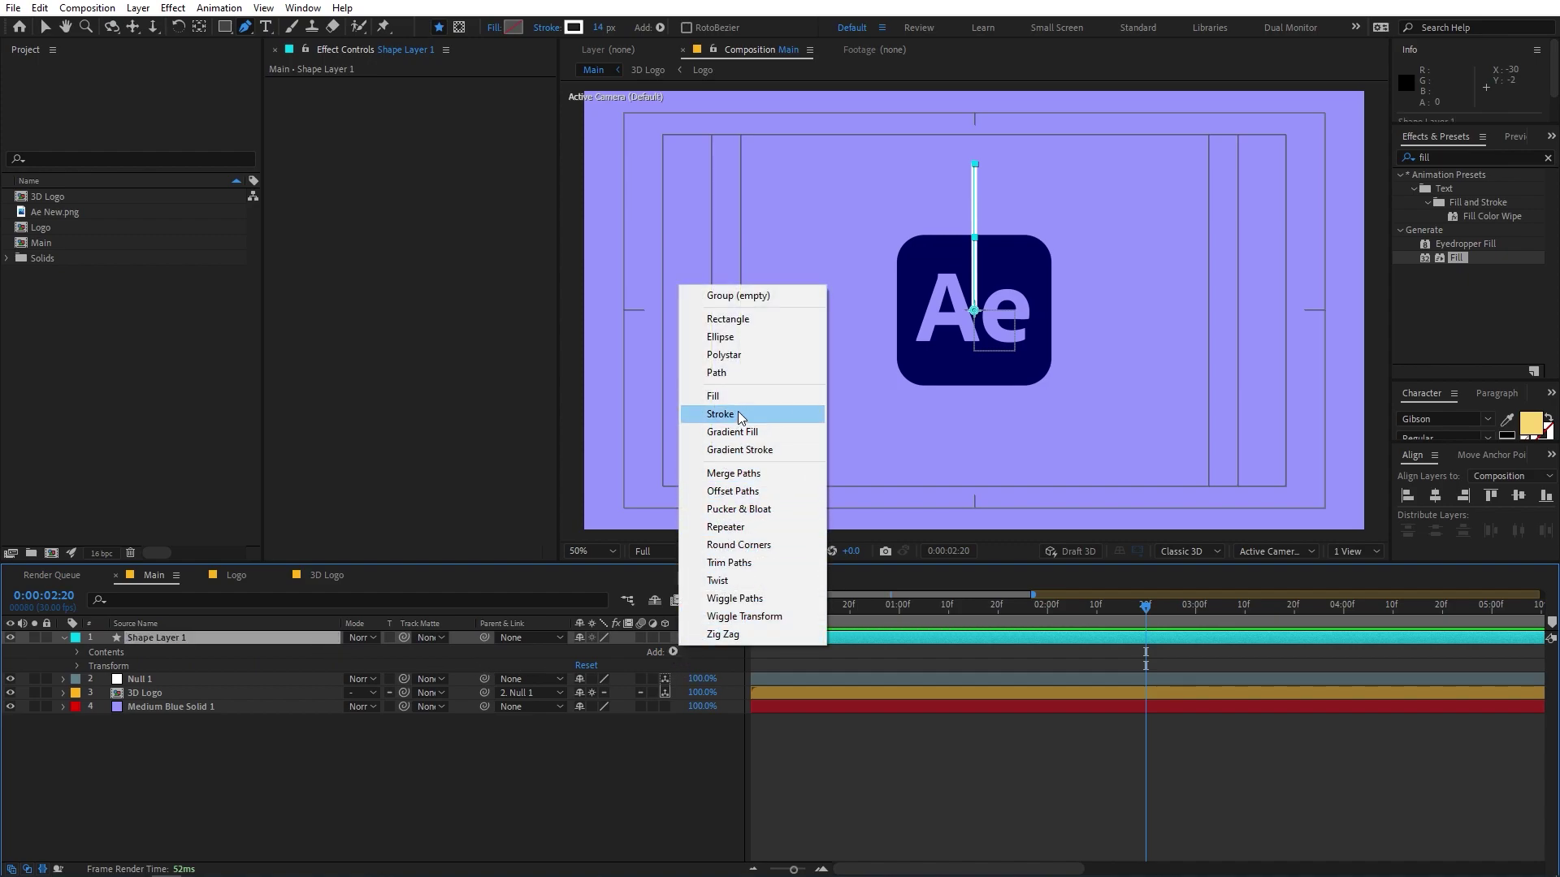
pyautogui.click(730, 561)
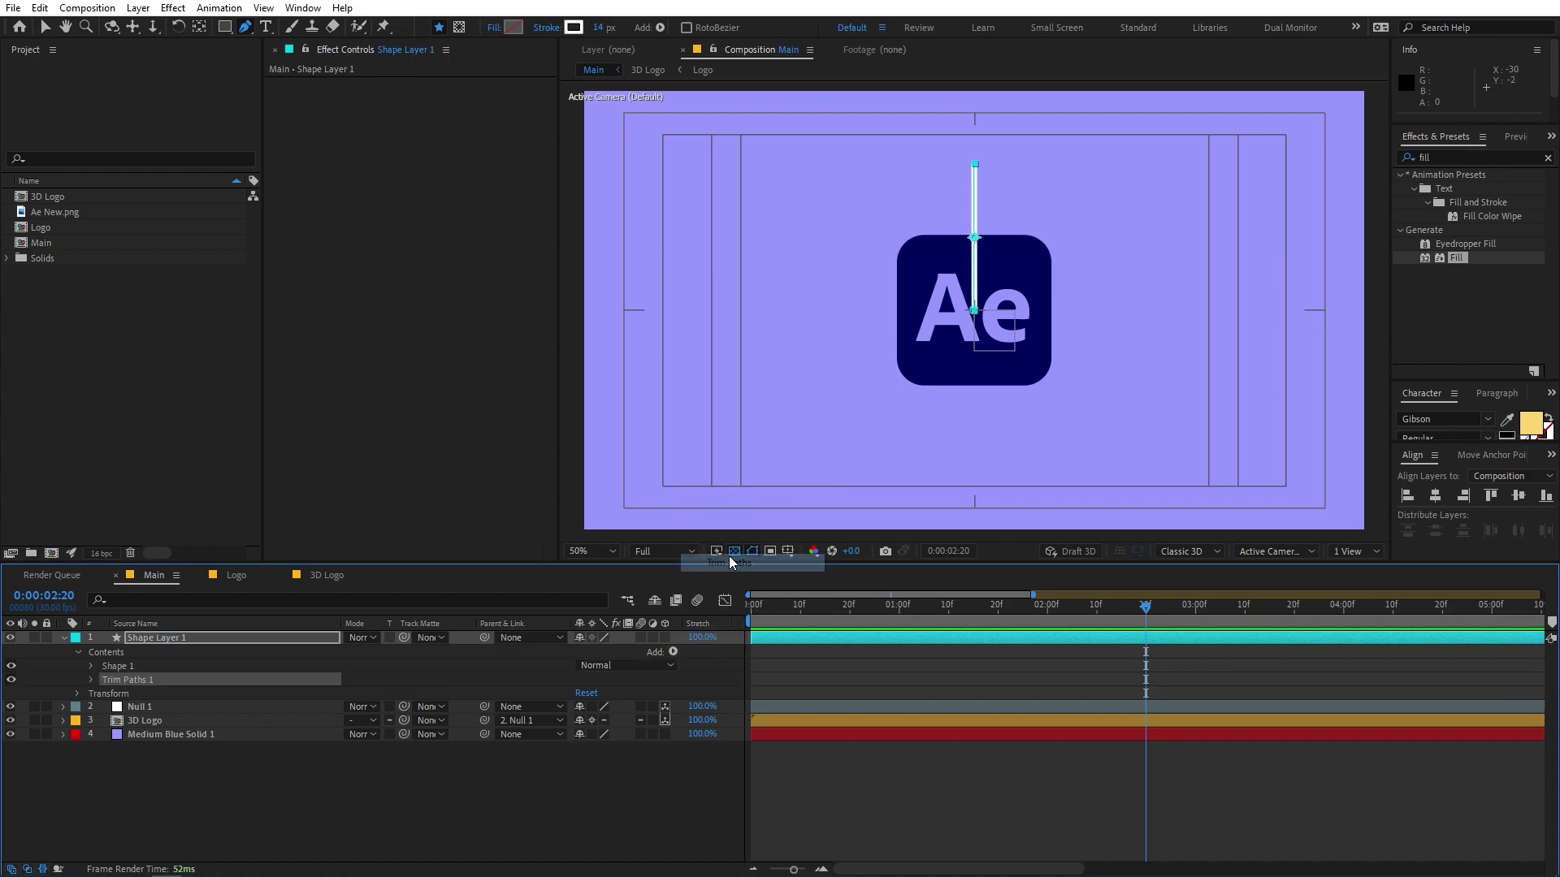
# At 0:00:00:00, keyframe the Trim Paths Start and End, with End set to 0%
pyautogui.moveTo(894, 606); pyautogui.dragTo(567, 661)
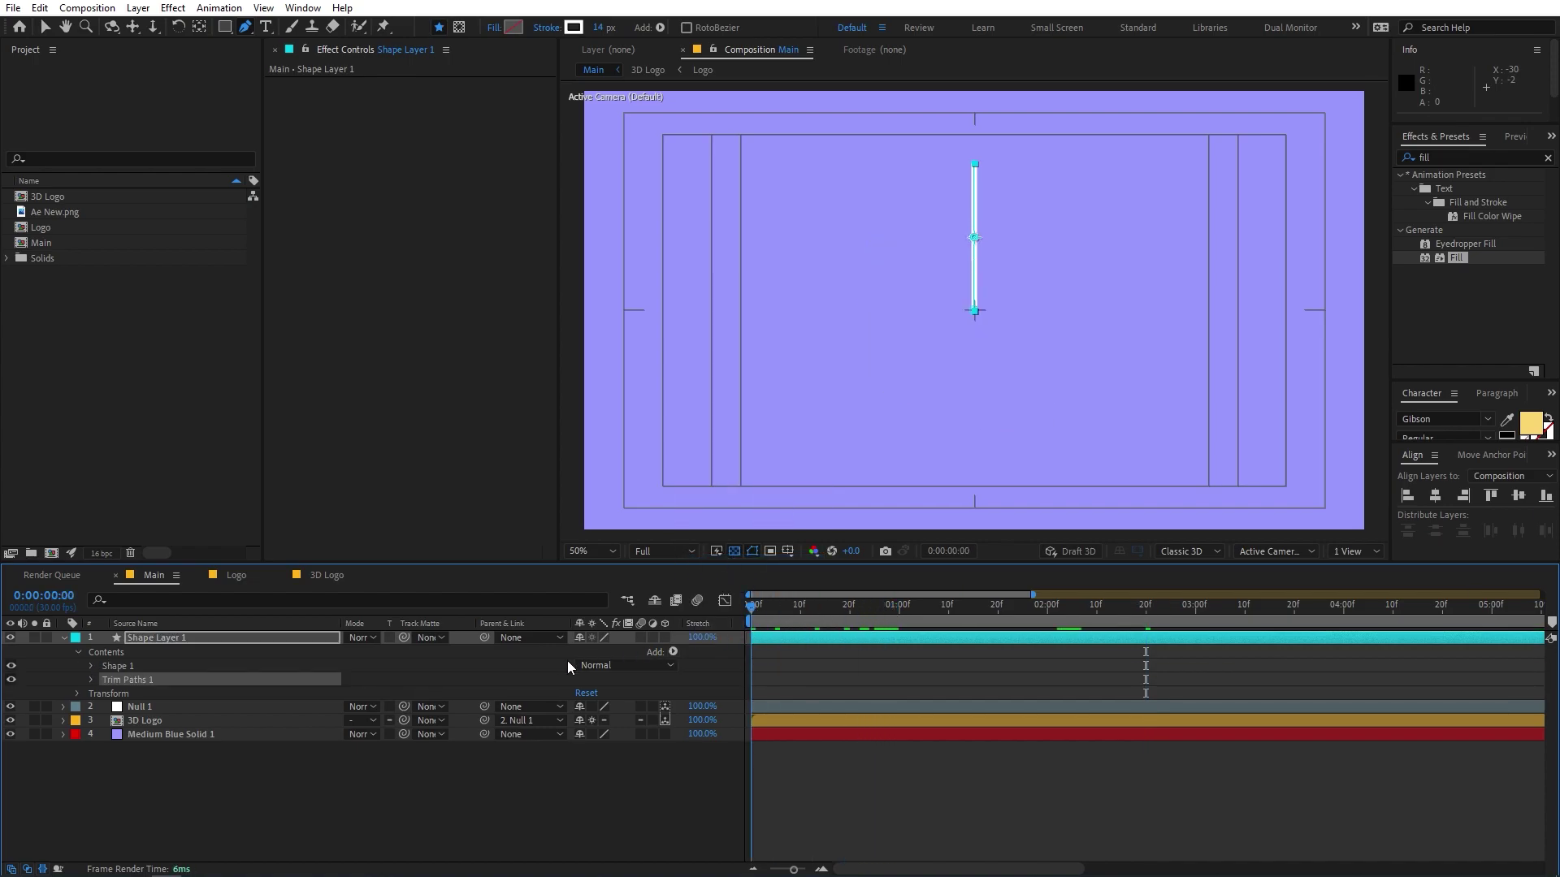
pyautogui.click(90, 680)
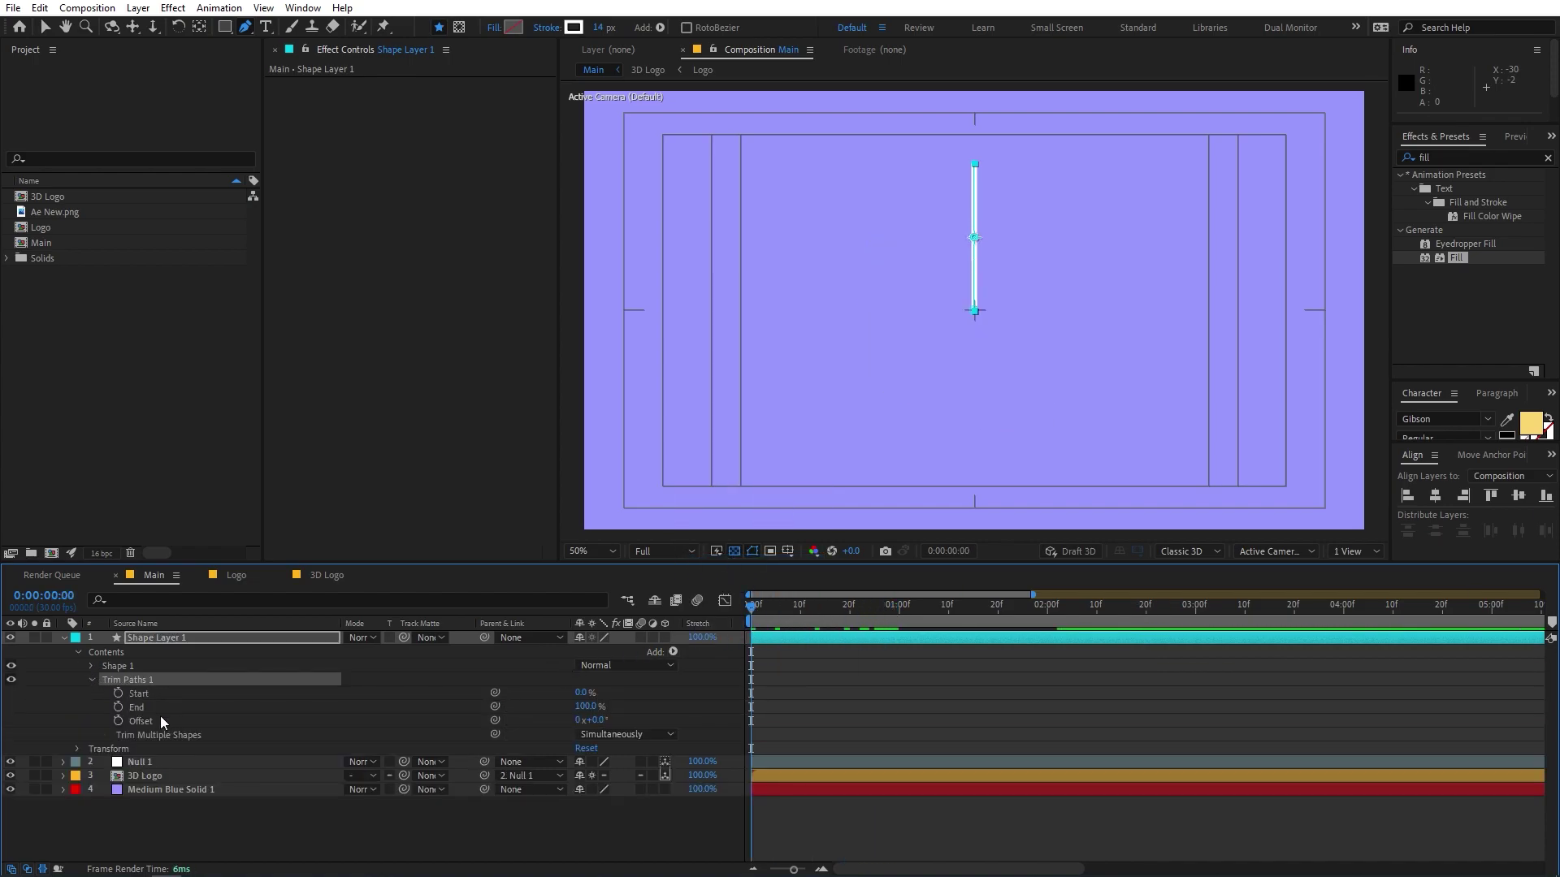
pyautogui.click(117, 693)
pyautogui.click(117, 706)
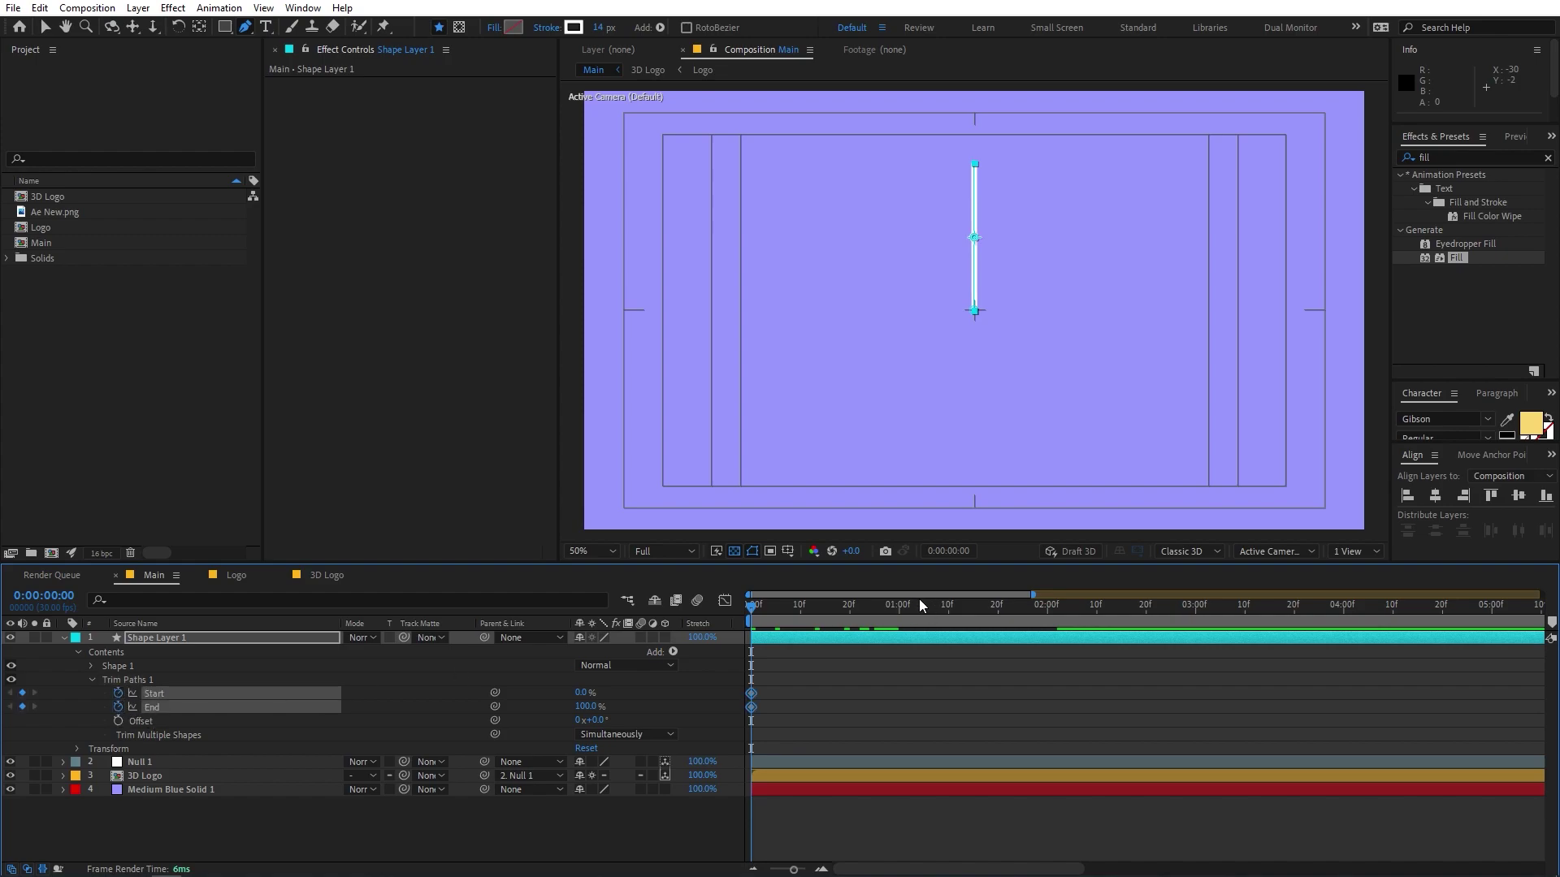
pyautogui.click(586, 707)
pyautogui.write('0')
pyautogui.press('Return')
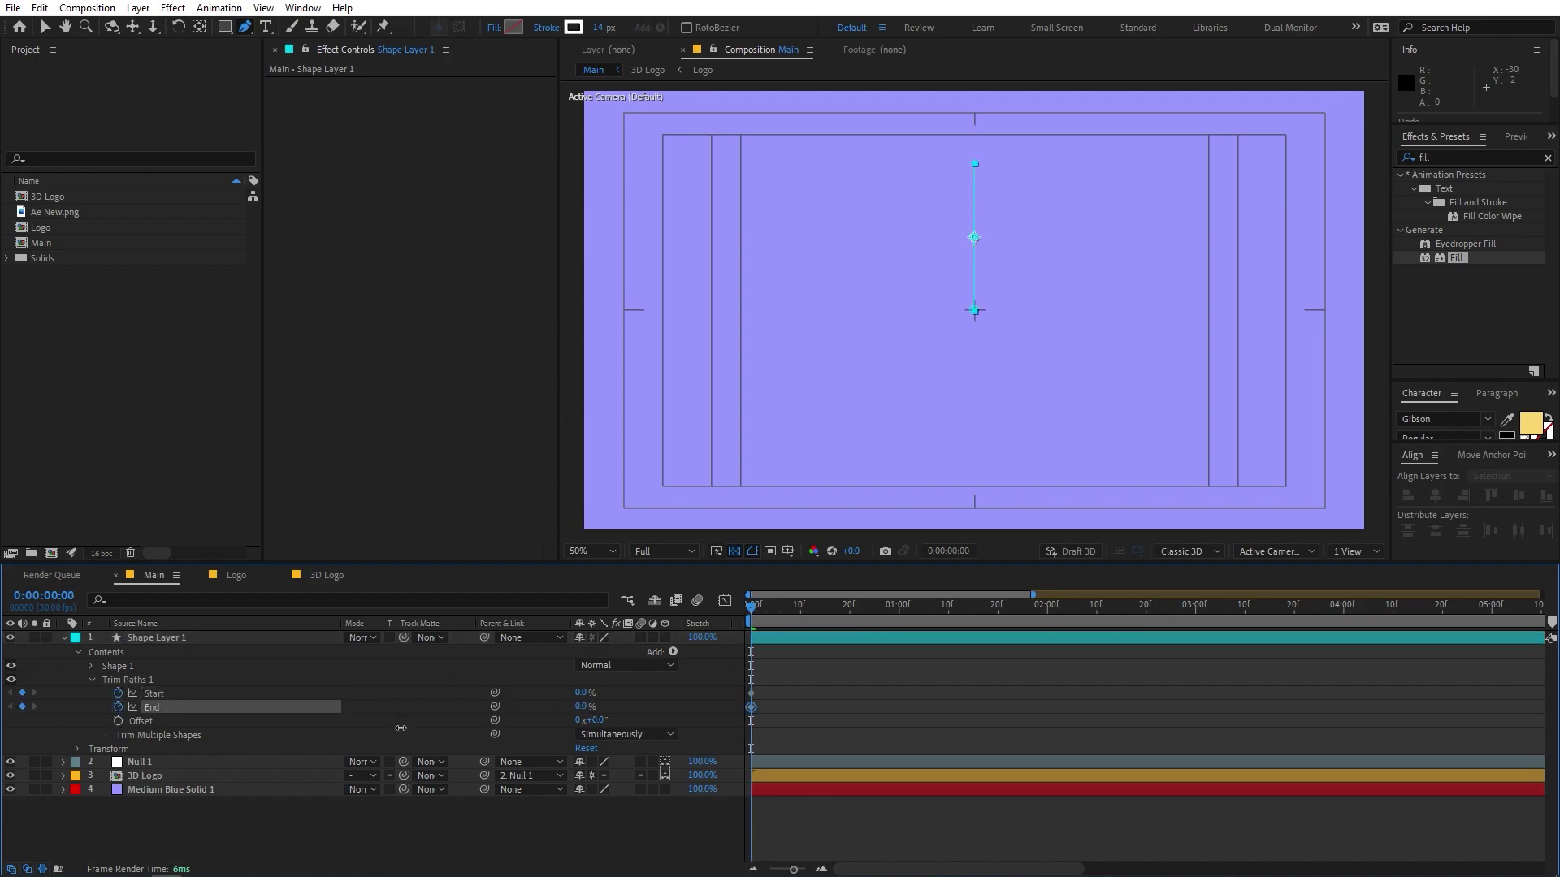
# At 0:00:00:13, set Trim Paths End and Start to 100%, and apply Easy Ease to all four keyframes
pyautogui.moveTo(758, 607); pyautogui.dragTo(815, 620)
pyautogui.moveTo(582, 706); pyautogui.dragTo(735, 697)
pyautogui.moveTo(585, 696); pyautogui.dragTo(735, 692)
pyautogui.moveTo(853, 680); pyautogui.dragTo(720, 715)
pyautogui.press('F9')
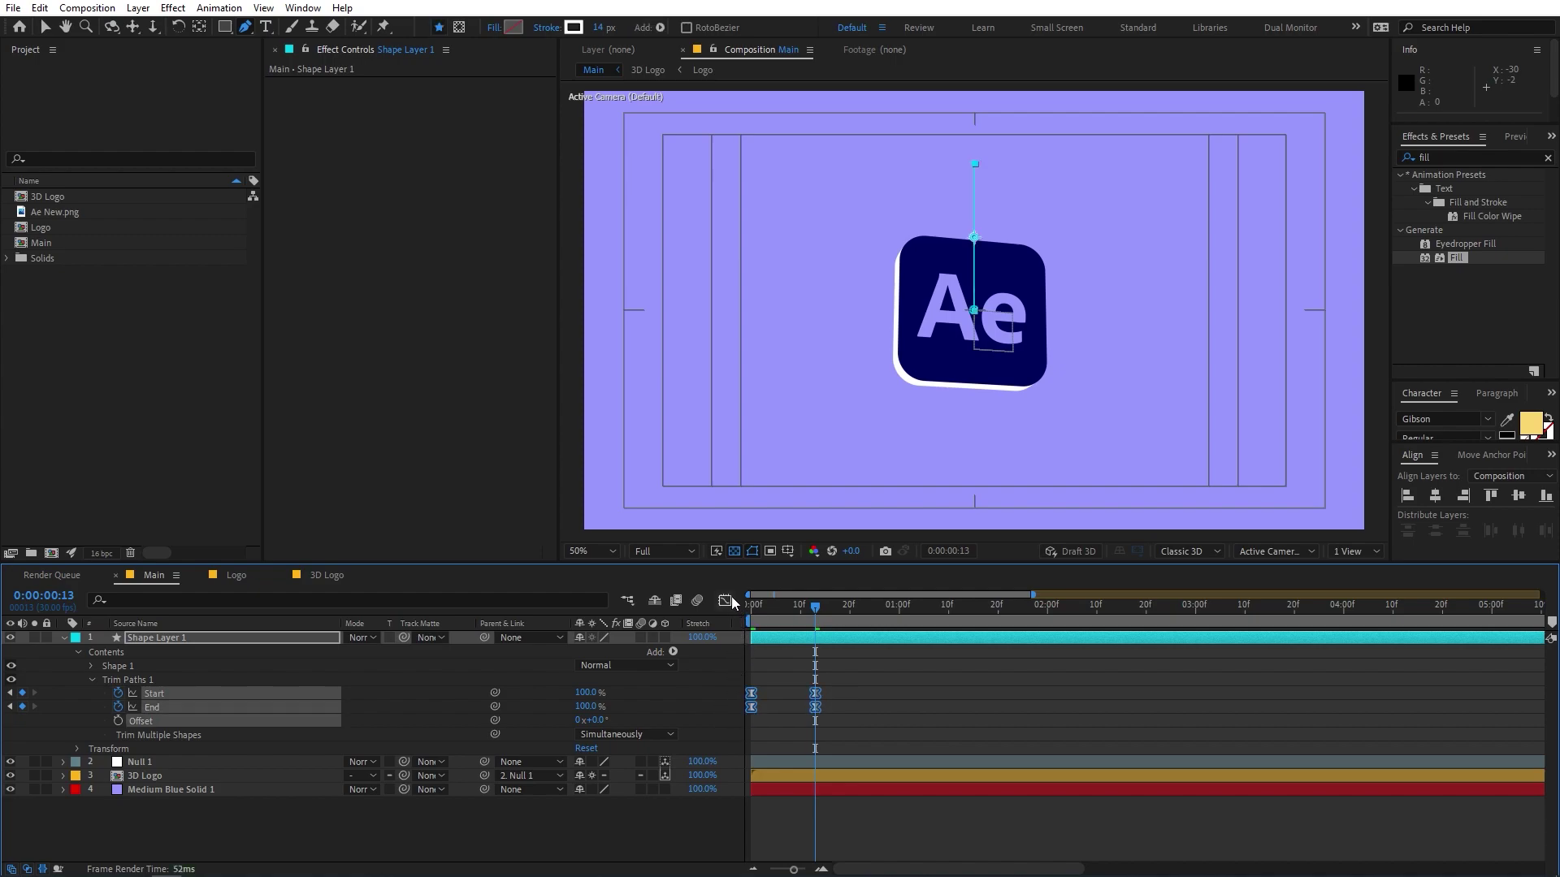
# Reshape the Trim Paths speed curves in the Graph Editor so the speed peaks near the start
pyautogui.click(724, 600)
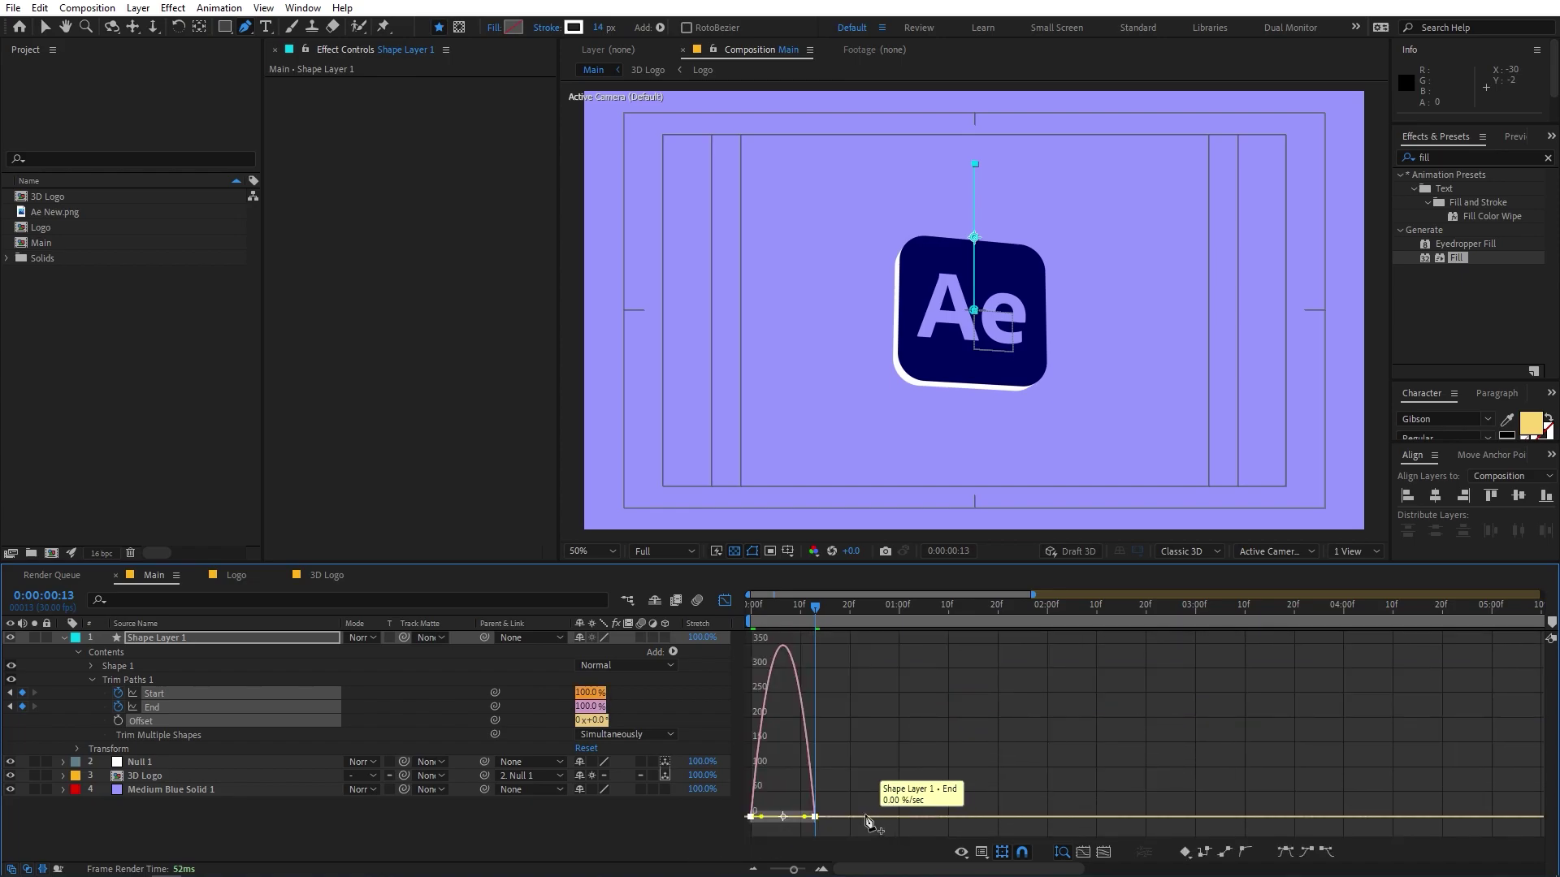
pyautogui.moveTo(800, 822); pyautogui.dragTo(770, 820)
pyautogui.click(725, 600)
# Shift both Trim Paths Start keyframes about 4 frames later than the End keyframes, and preview the line's animation
pyautogui.press('Home')
pyautogui.moveTo(853, 676); pyautogui.dragTo(770, 698)
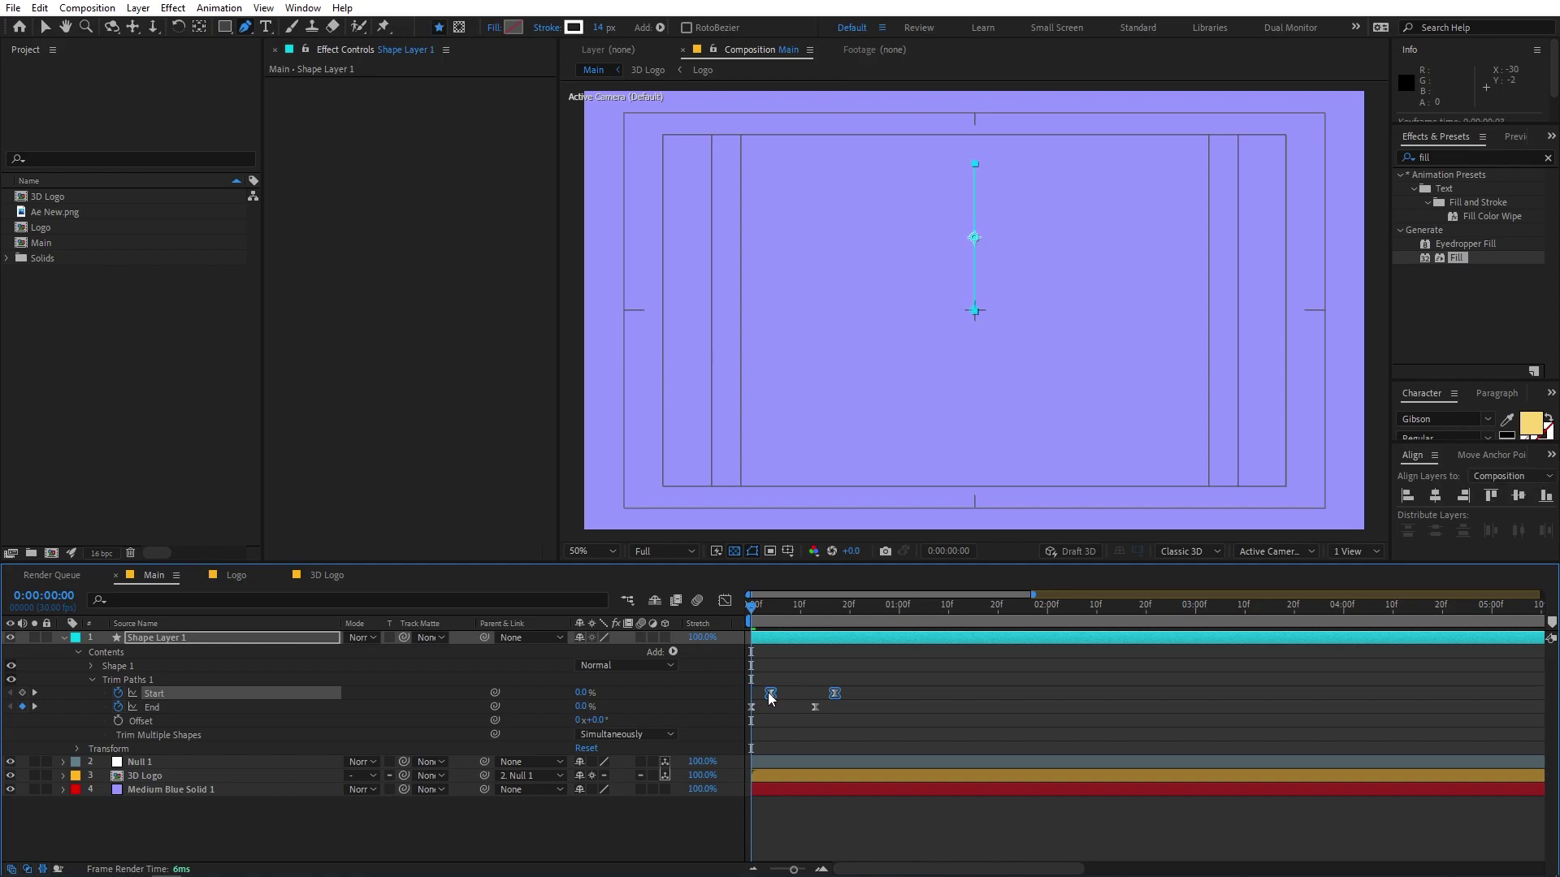
pyautogui.press('space')
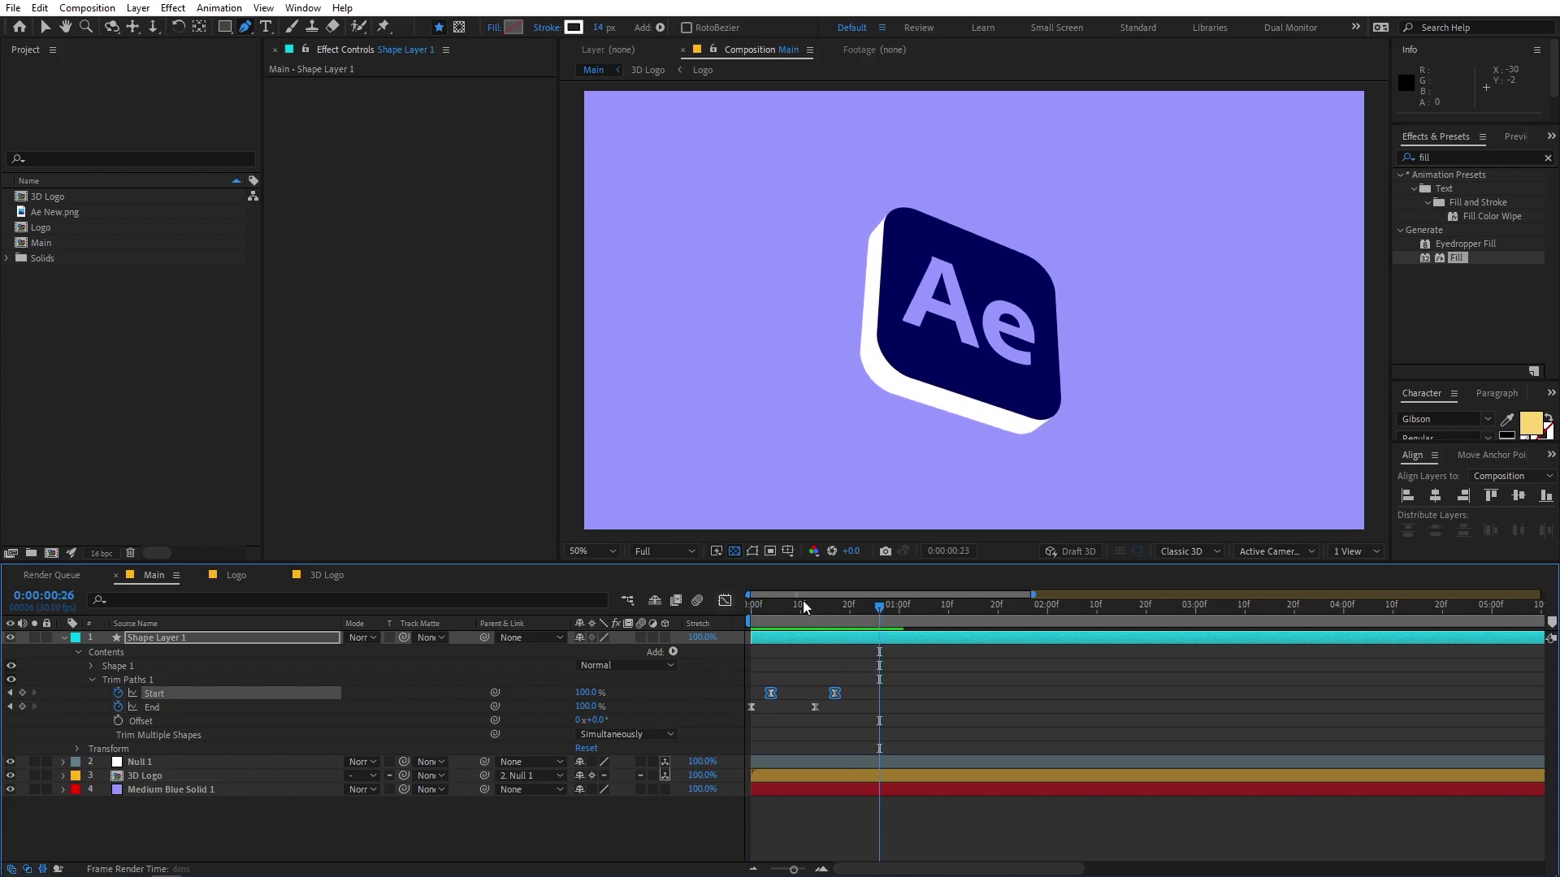
pyautogui.click(802, 605)
pyautogui.moveTo(777, 623)
pyautogui.mouseDown()
pyautogui.moveTo(762, 617)
pyautogui.moveTo(775, 617)
pyautogui.mouseUp()
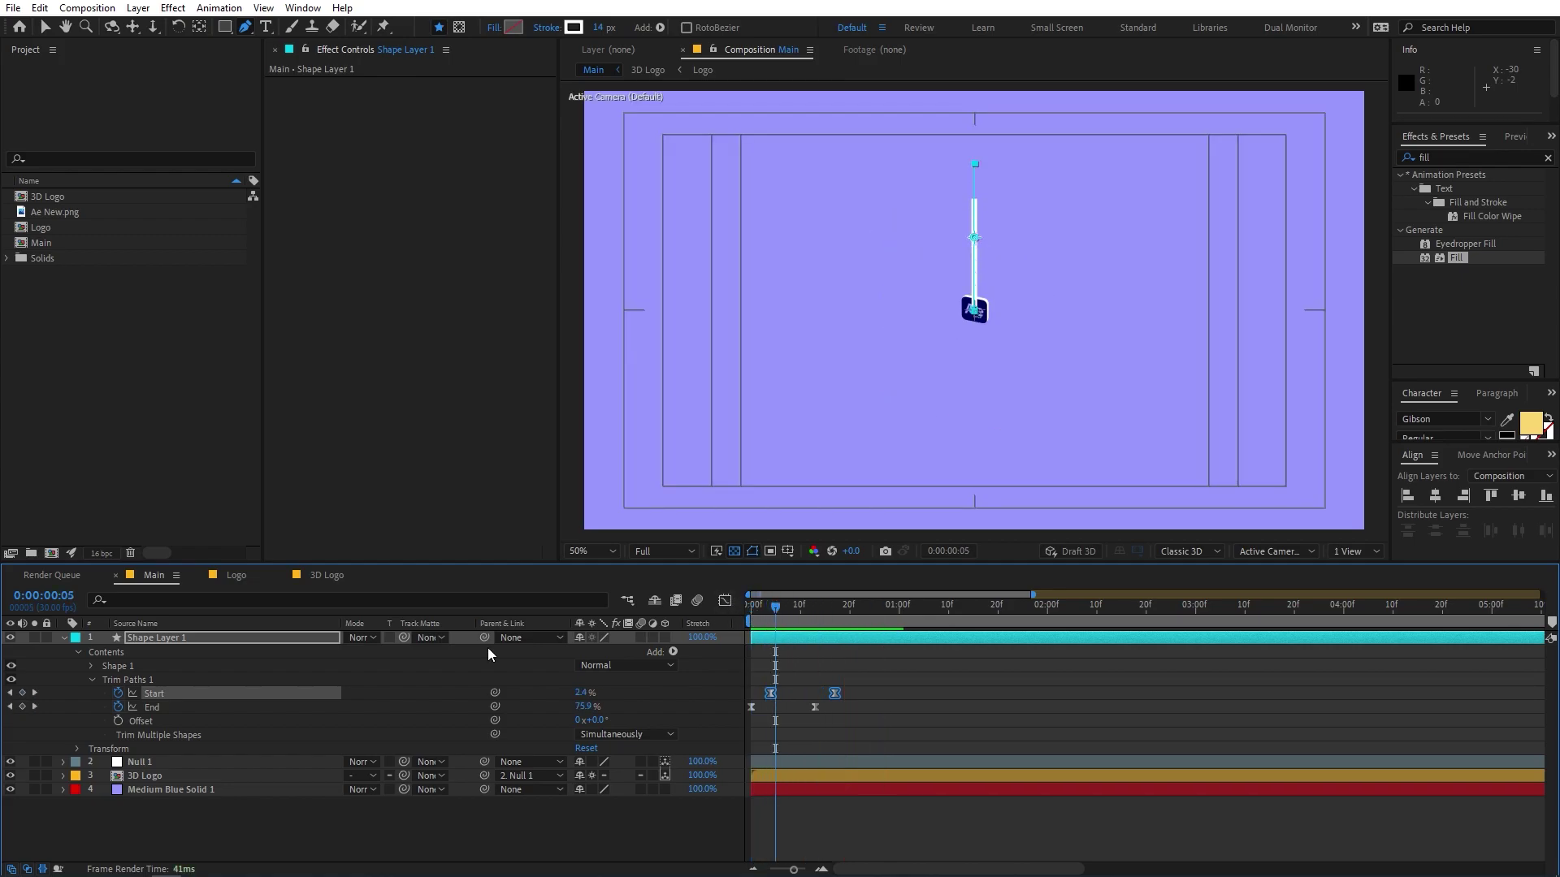
# Solo the line's shape layer with the transparency grid off, and review its animation frame by frame up to 0:00:00:08
pyautogui.click(34, 637)
pyautogui.press('Home')
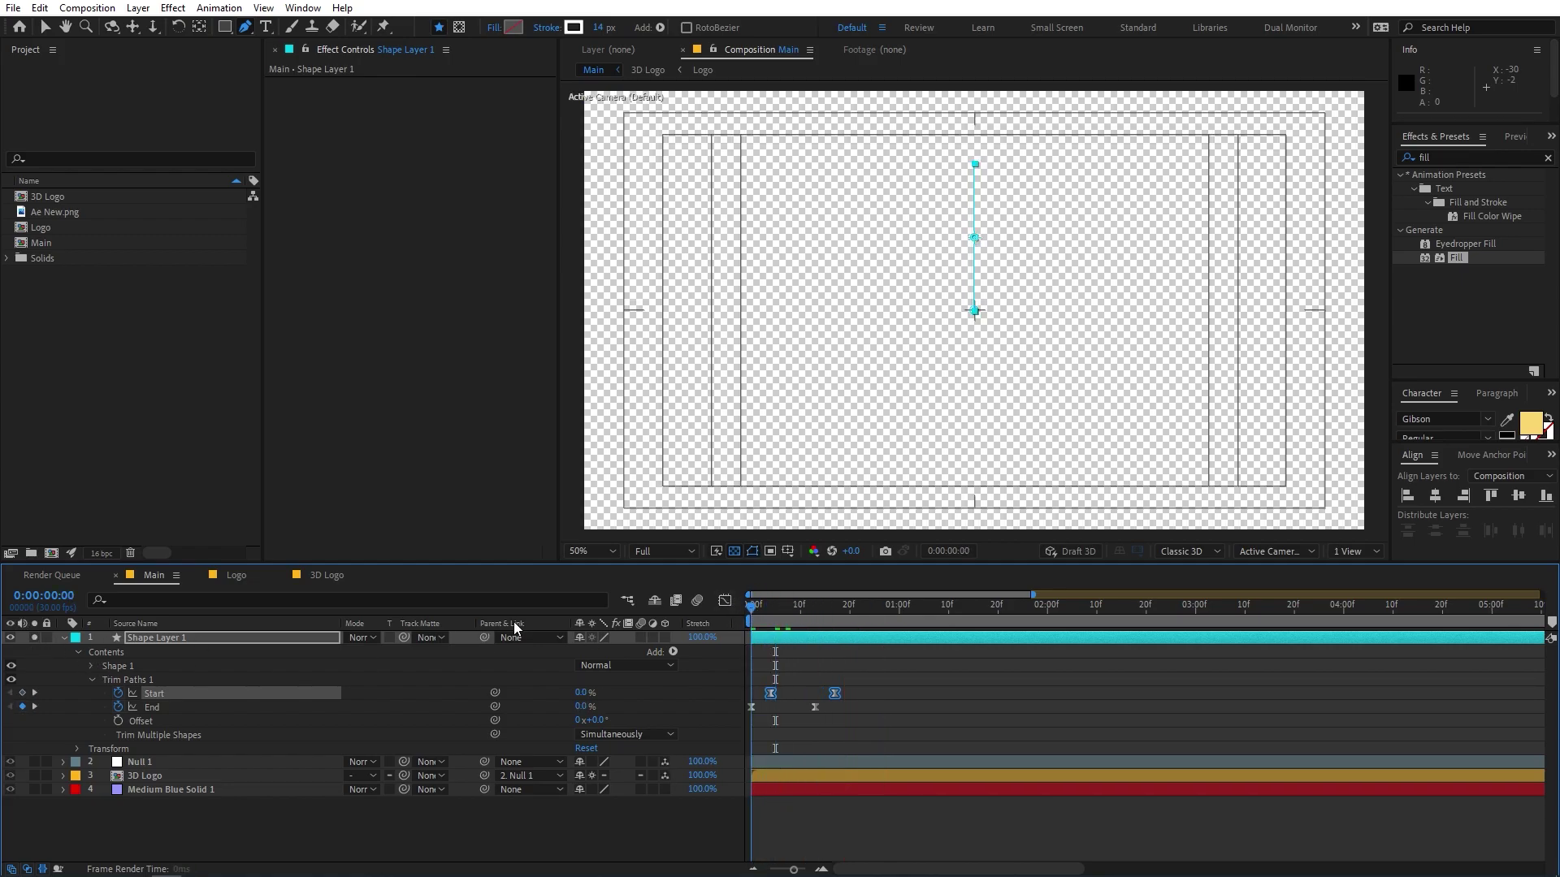
pyautogui.click(734, 551)
pyautogui.press('space')
pyautogui.press('space')
pyautogui.press('pagedown')
pyautogui.press('pagedown')
pyautogui.press('pagedown')
pyautogui.press('pagedown')
pyautogui.press('pagedown')
pyautogui.press('pagedown')
pyautogui.press('pagedown')
pyautogui.press('pagedown')
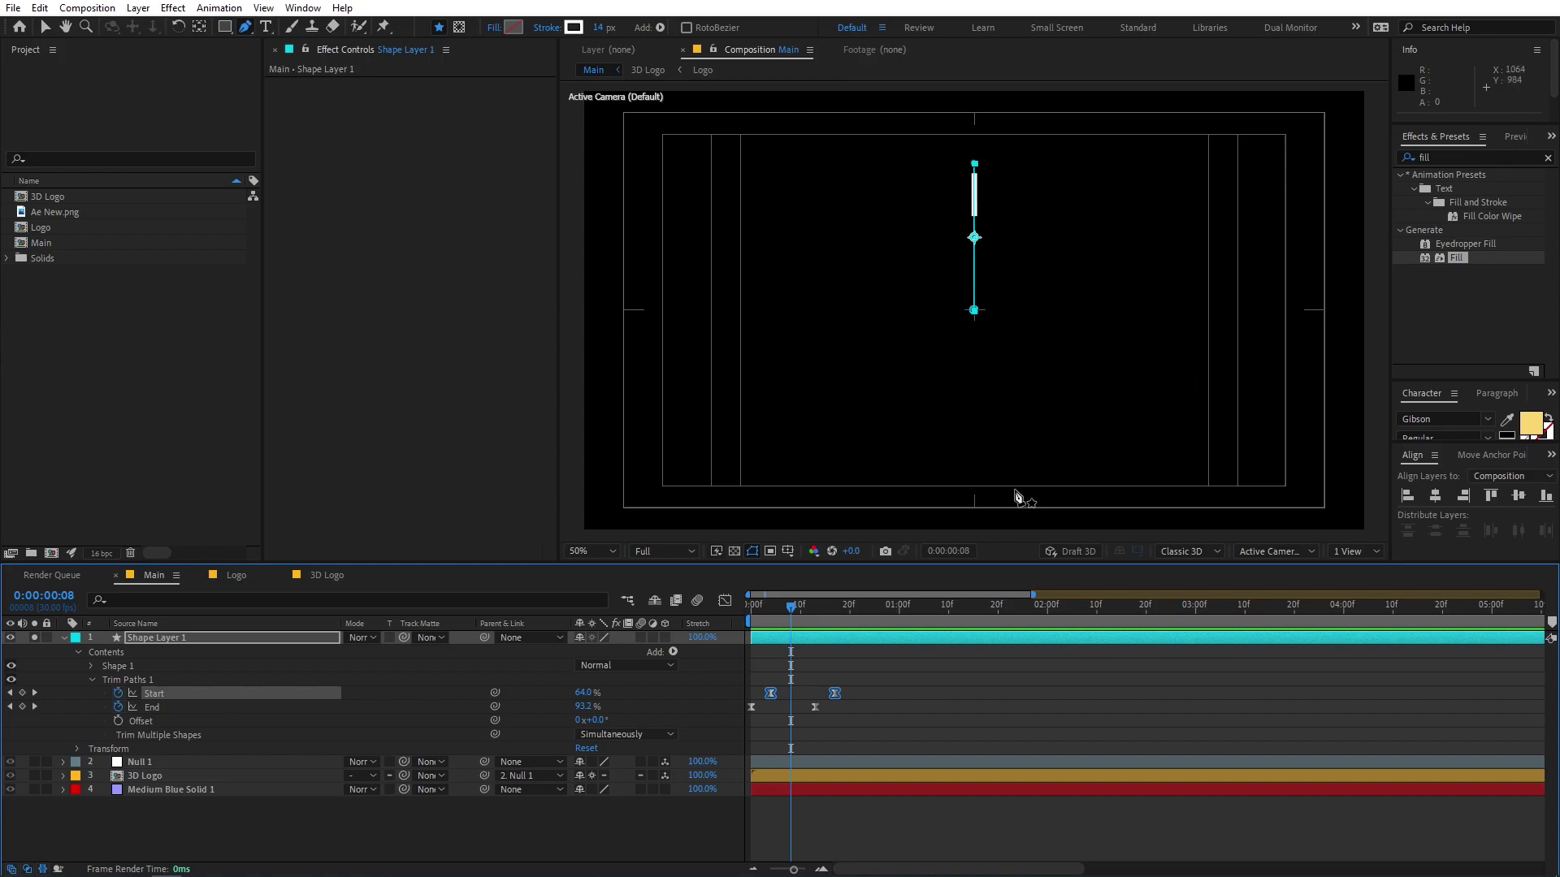
# Add a Repeater to the line's shape layer and set its Copies to 8
pyautogui.click(800, 622)
pyautogui.click(840, 662)
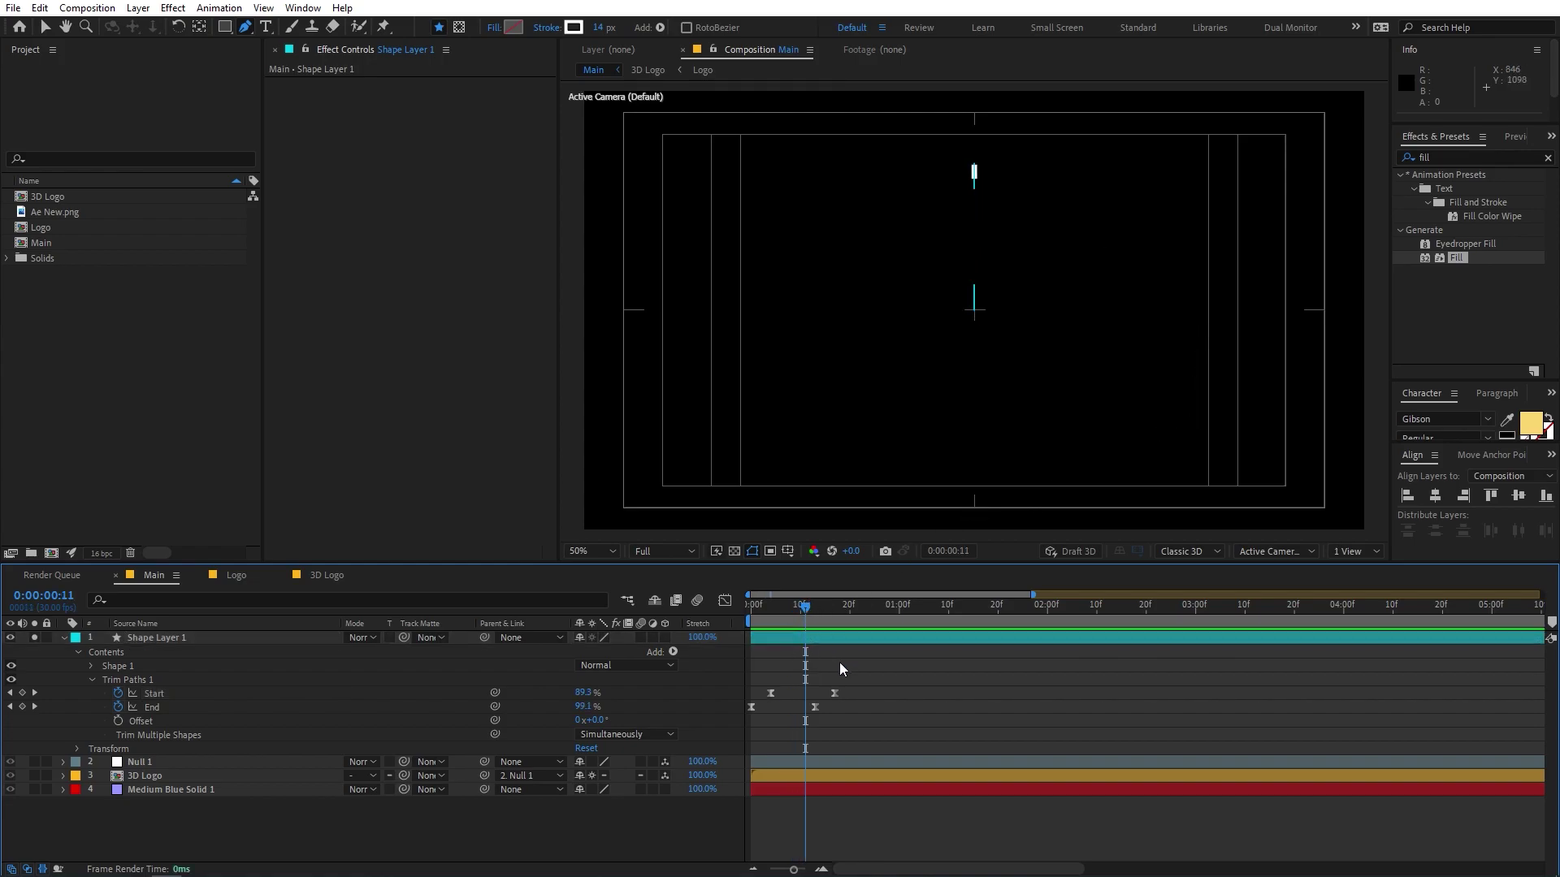
pyautogui.click(673, 652)
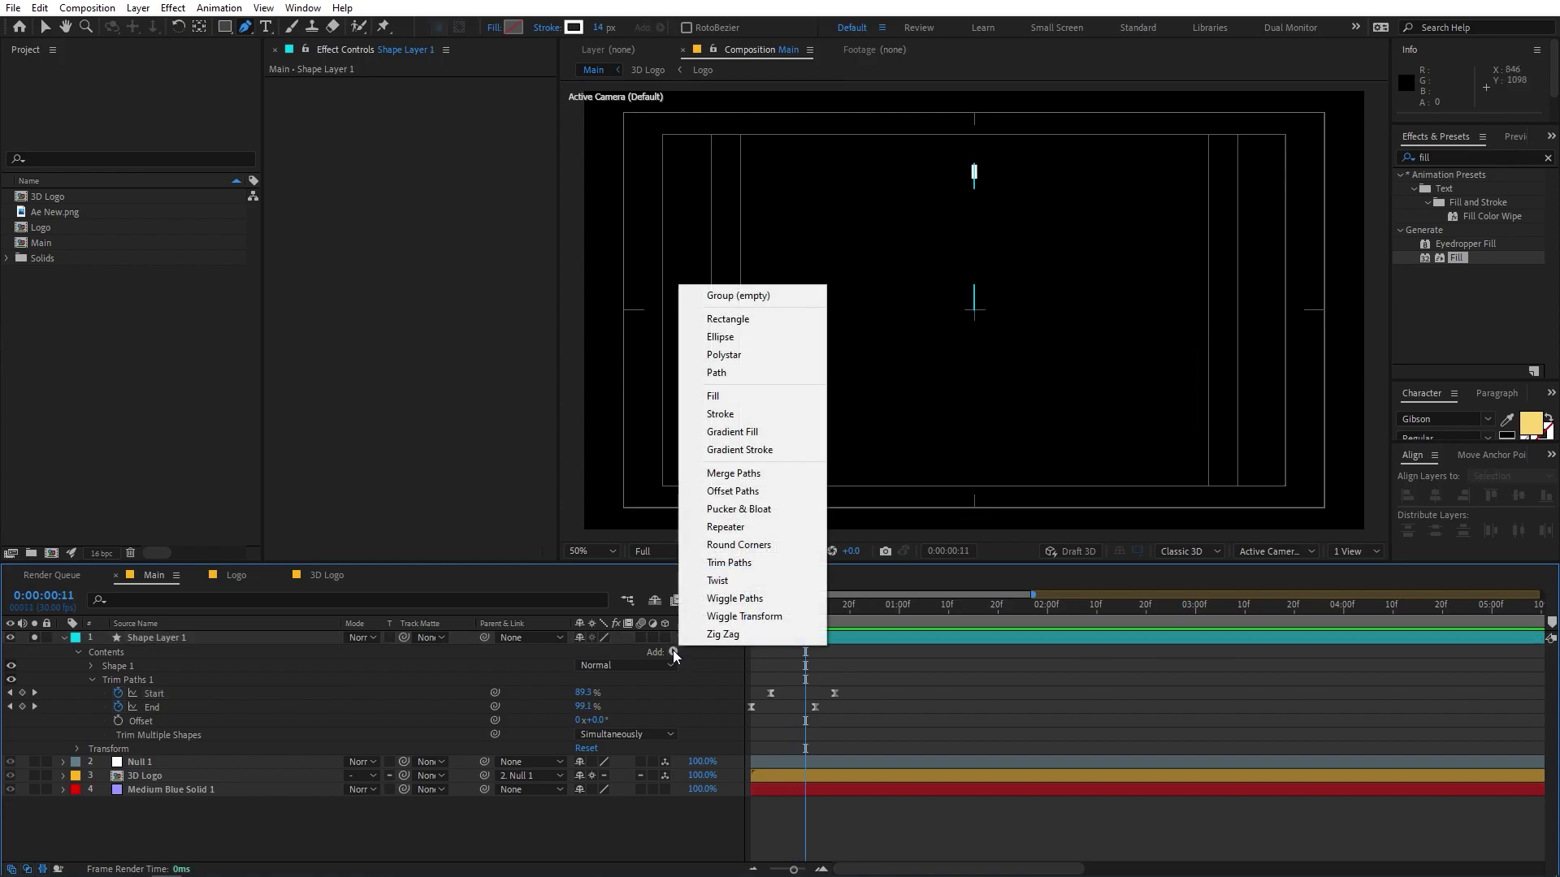
pyautogui.click(761, 529)
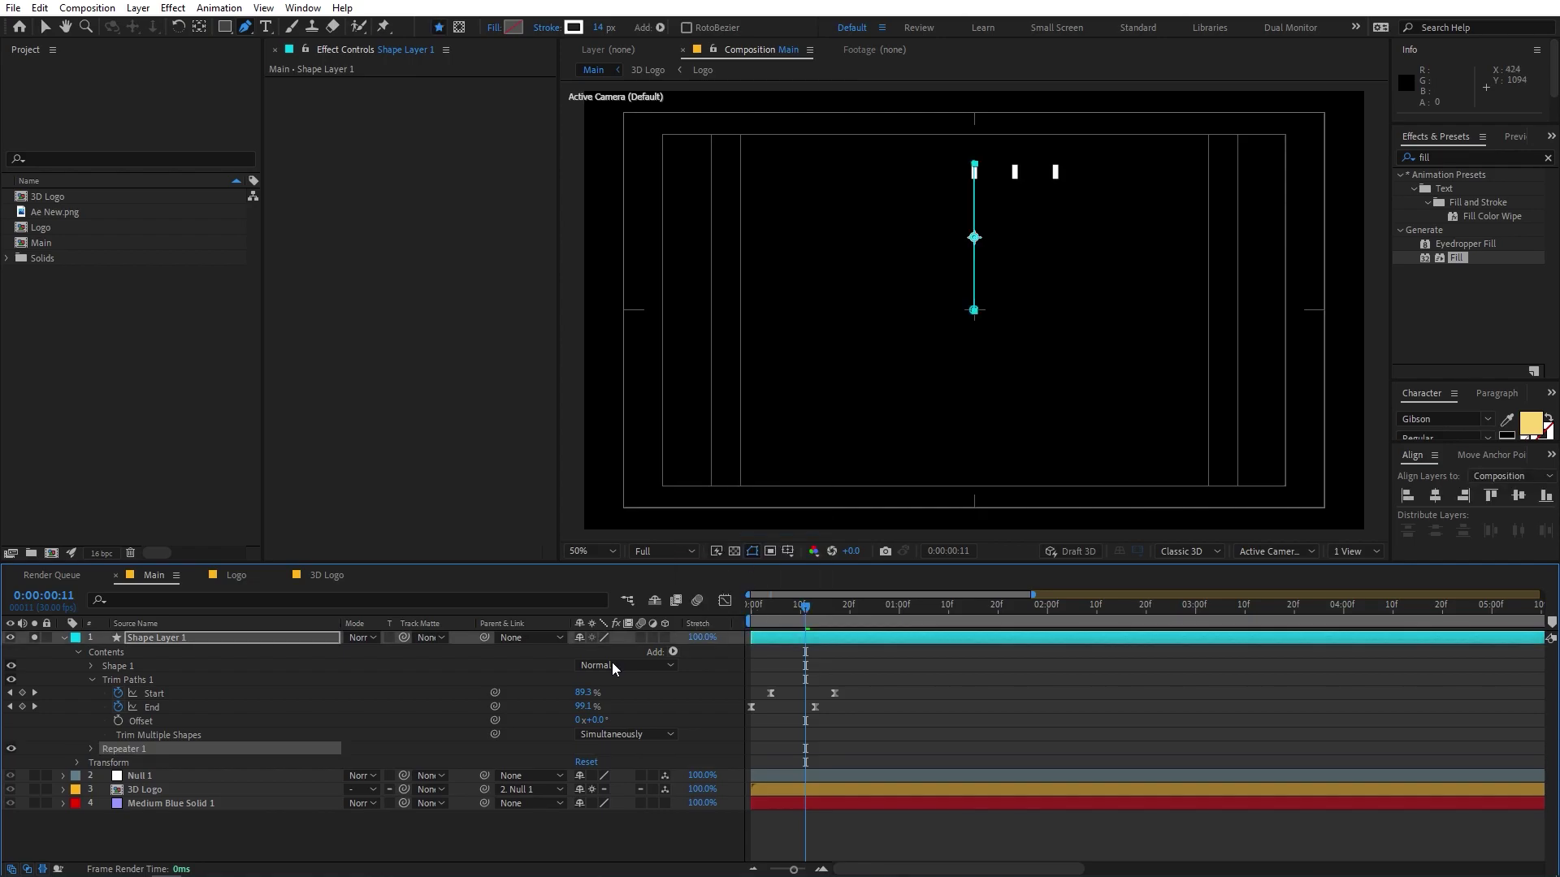
pyautogui.click(90, 749)
pyautogui.click(153, 763)
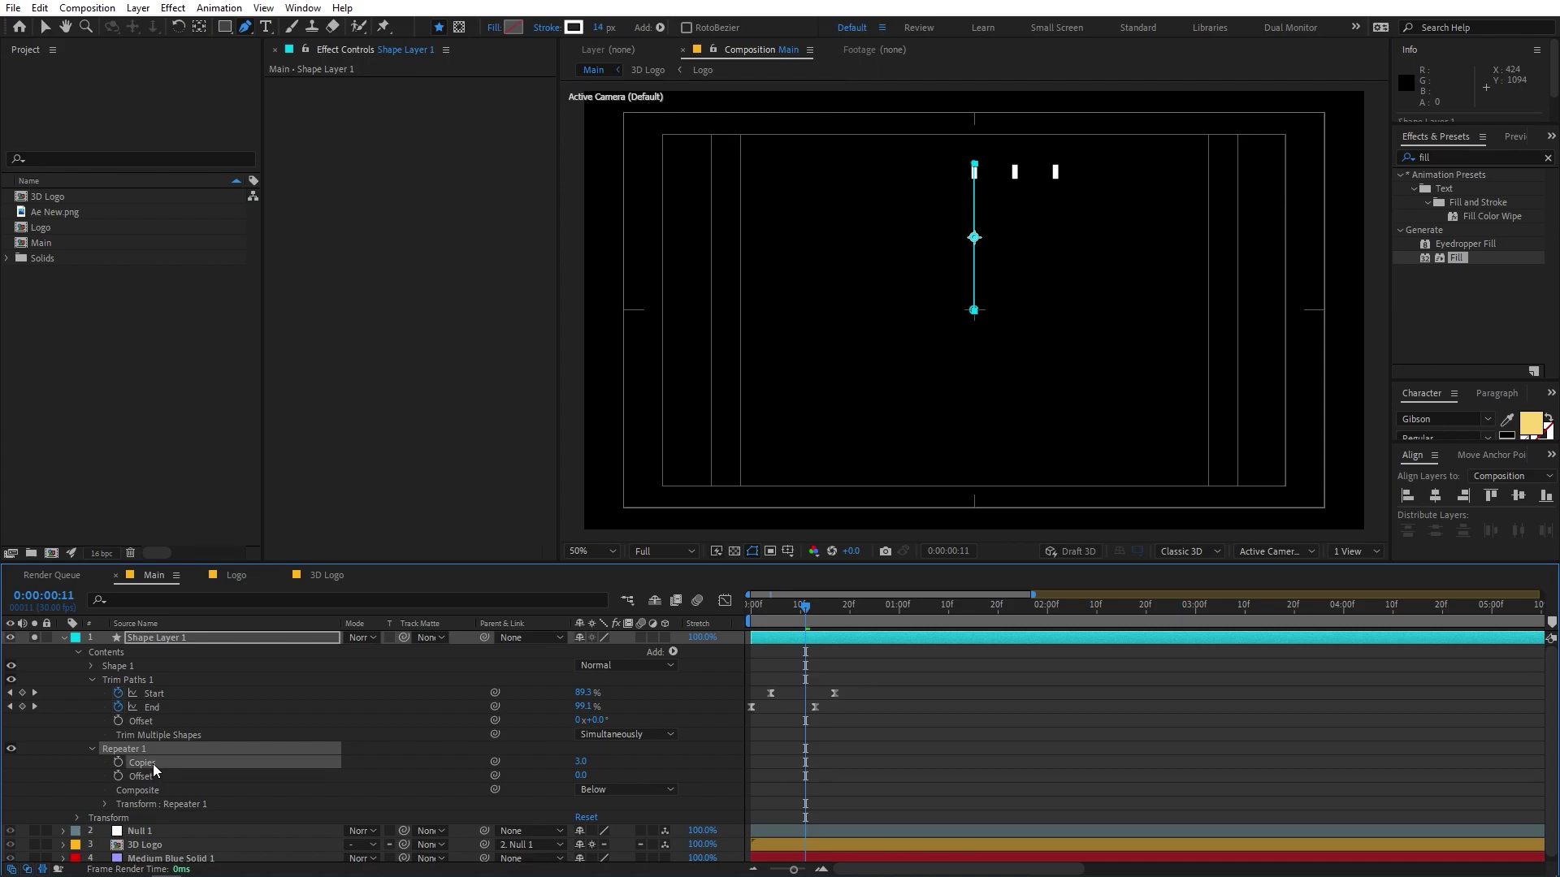
pyautogui.click(581, 763)
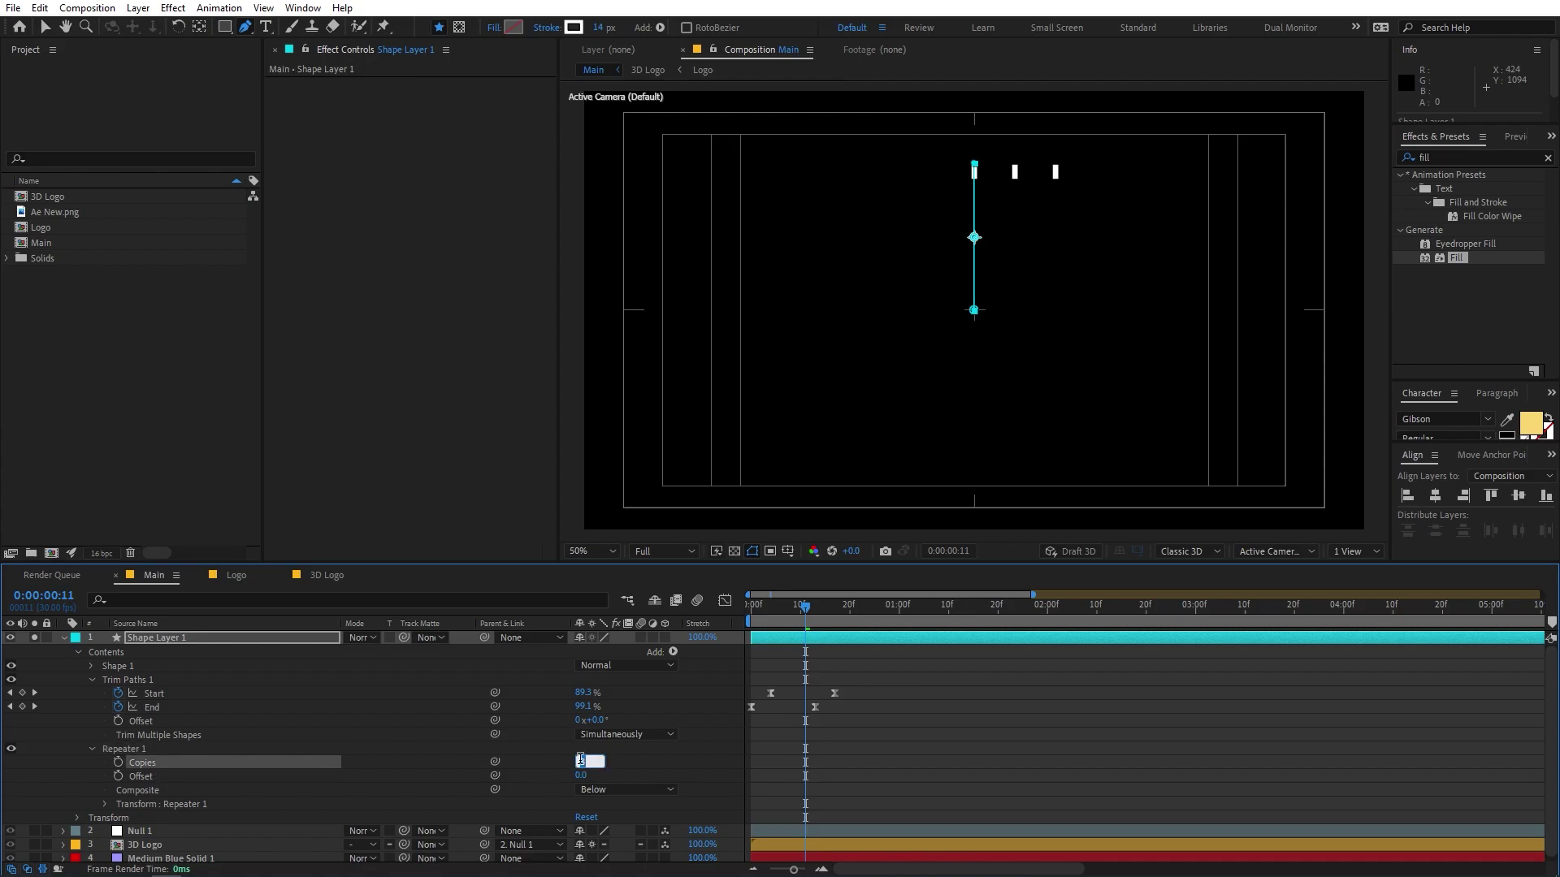
pyautogui.click(631, 760)
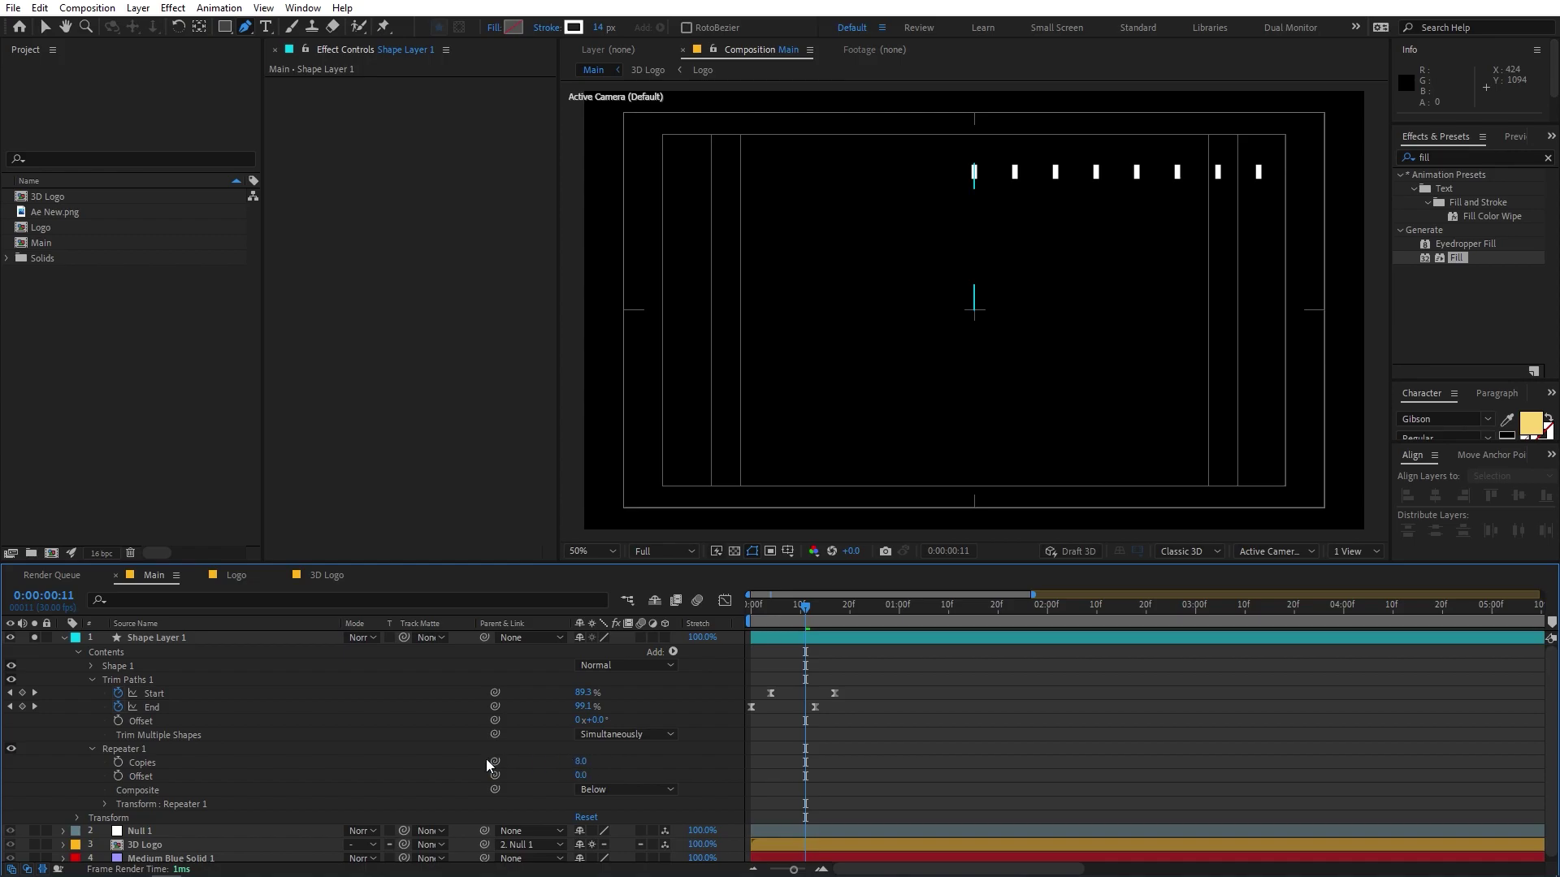
# Set the Repeater's transform Position to 0, 0 and its Rotation to 360/8 degrees, and preview the radial burst
pyautogui.click(108, 804)
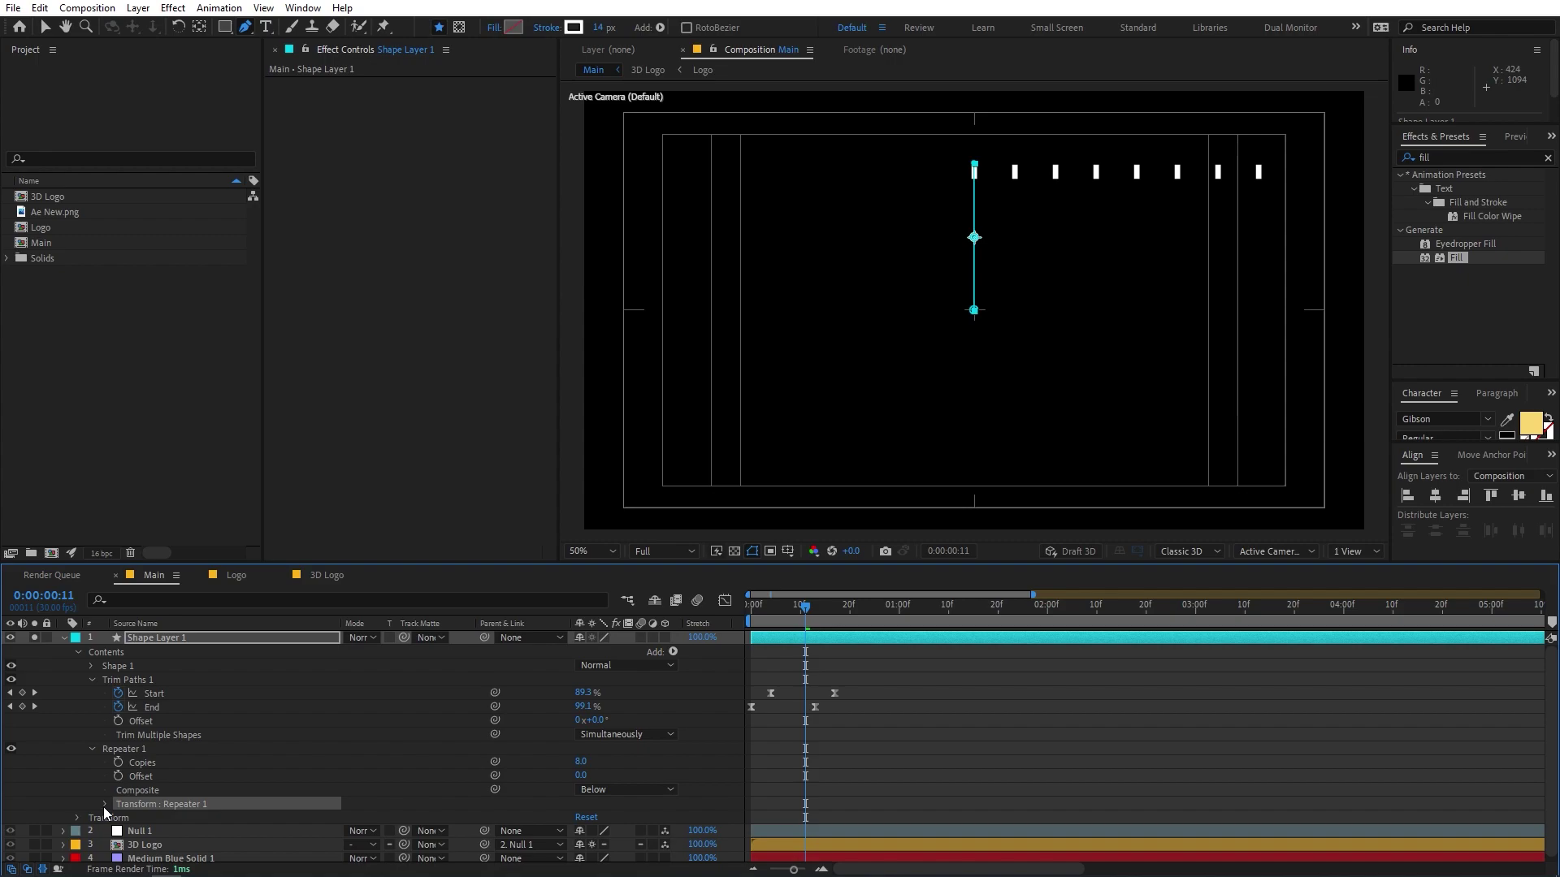
pyautogui.click(104, 804)
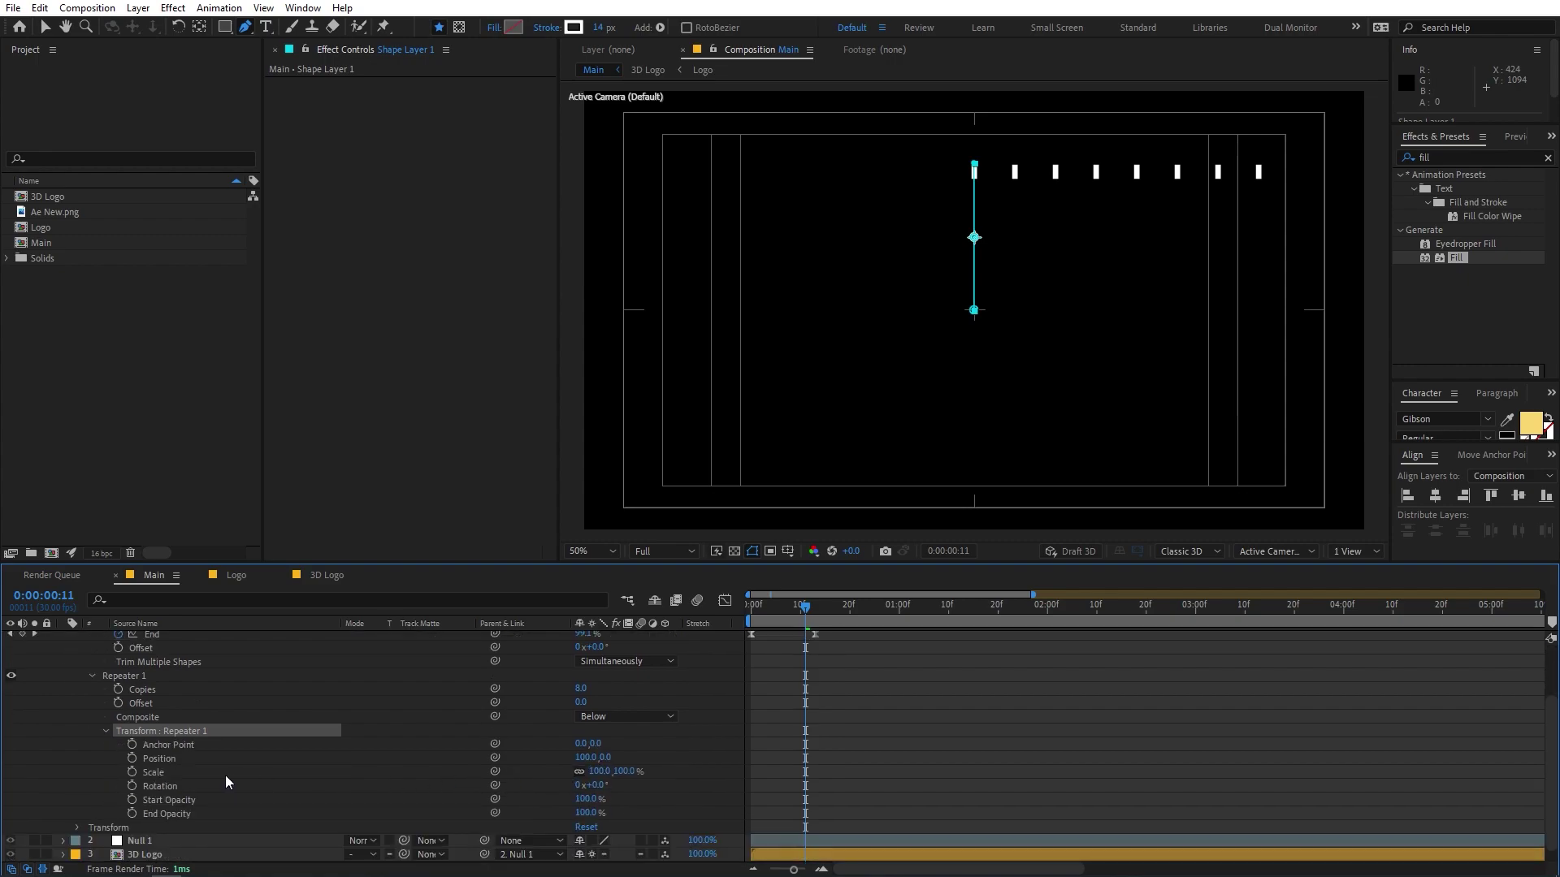
pyautogui.click(167, 760)
pyautogui.click(590, 758)
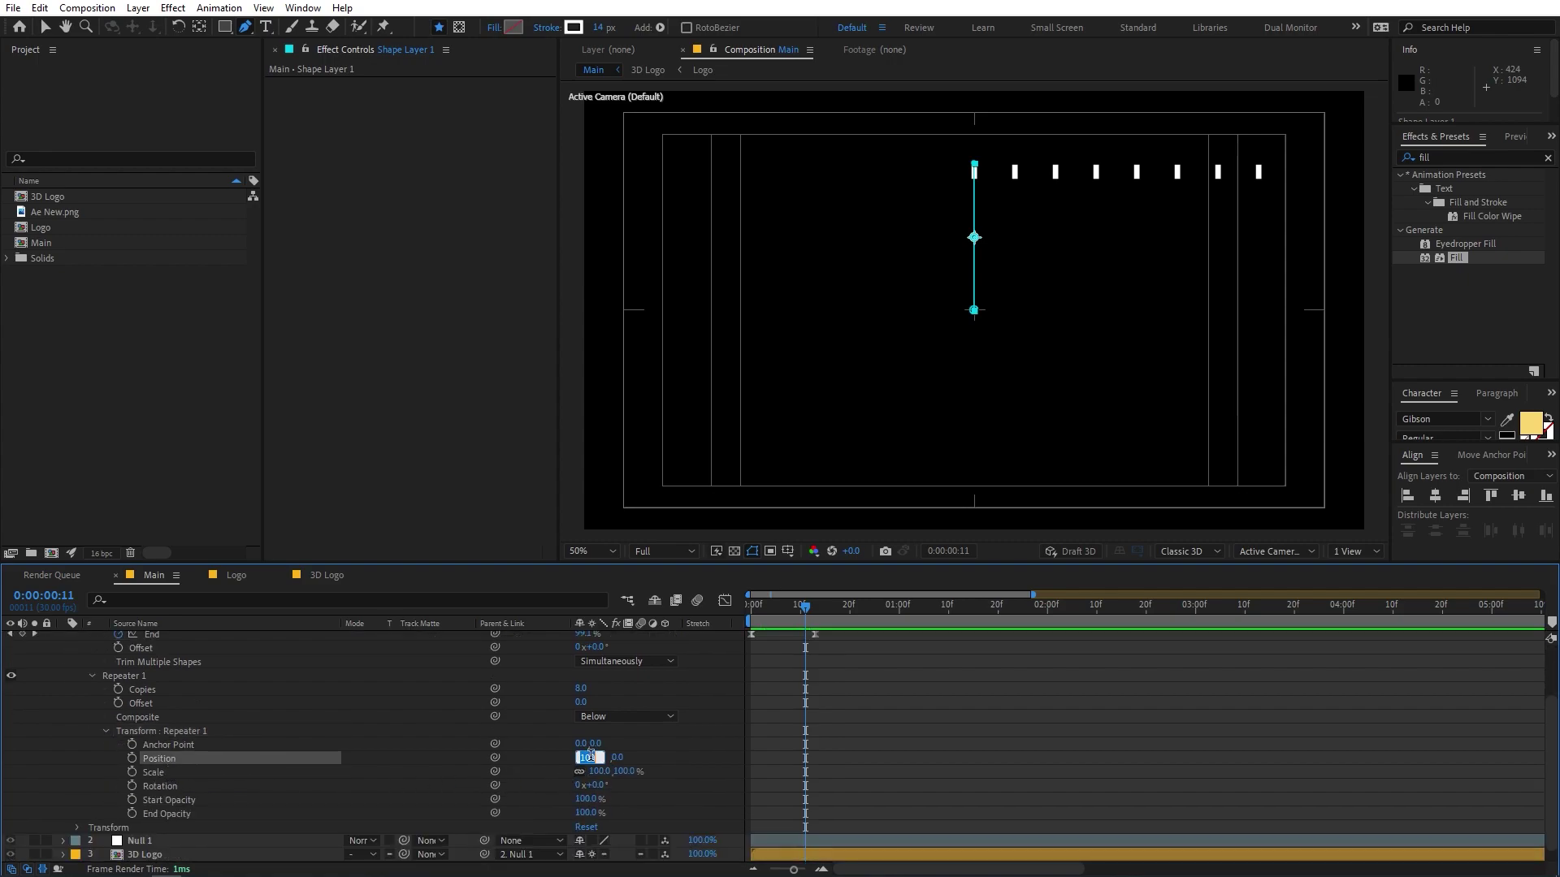
pyautogui.press('Return')
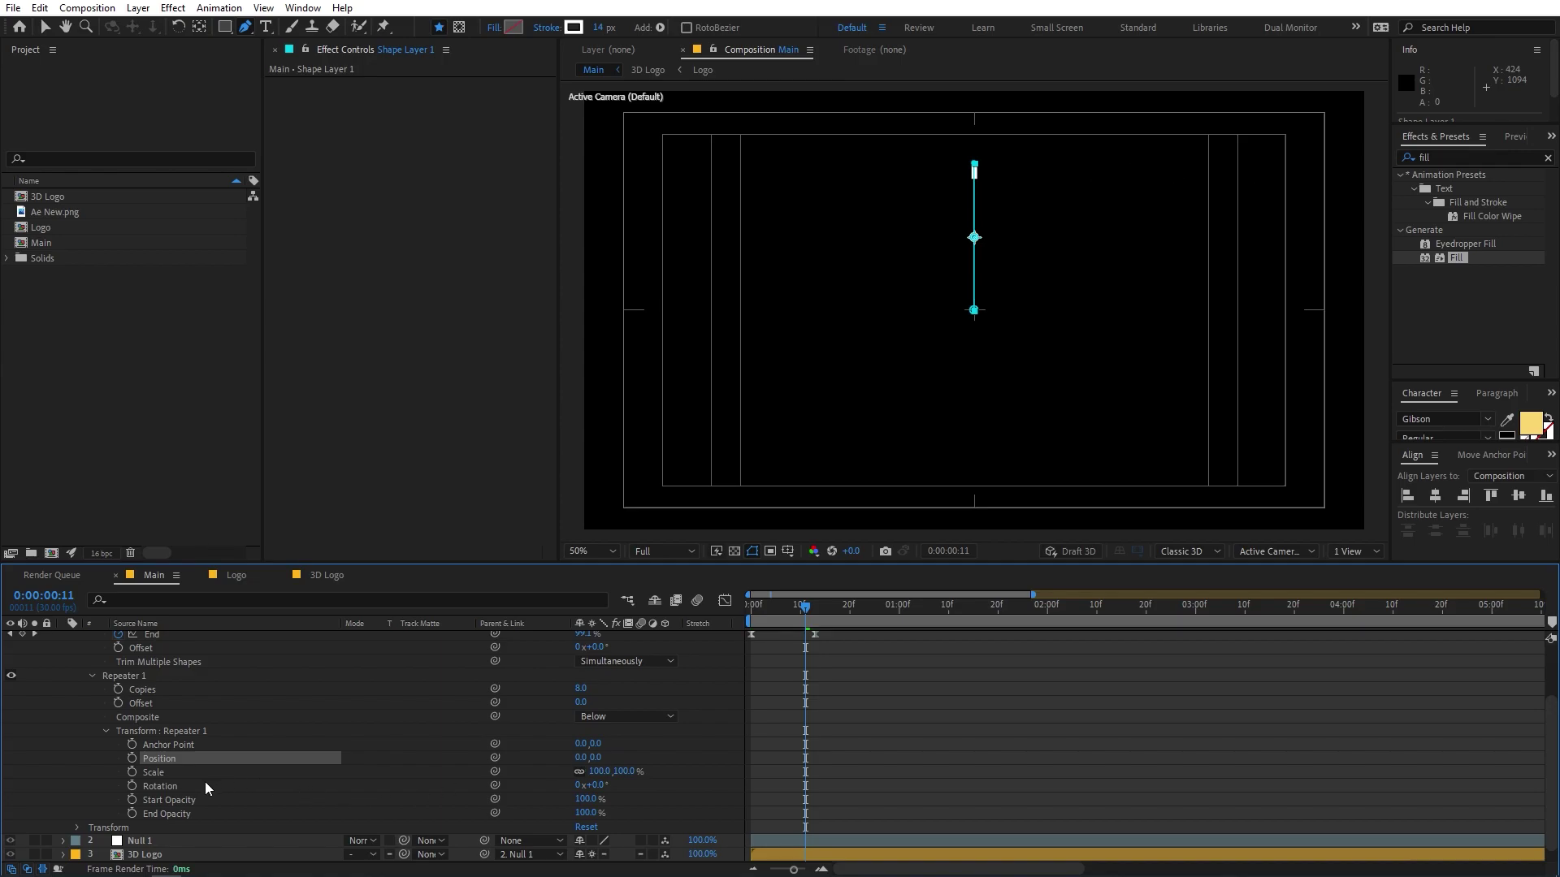
pyautogui.click(163, 786)
pyautogui.click(594, 784)
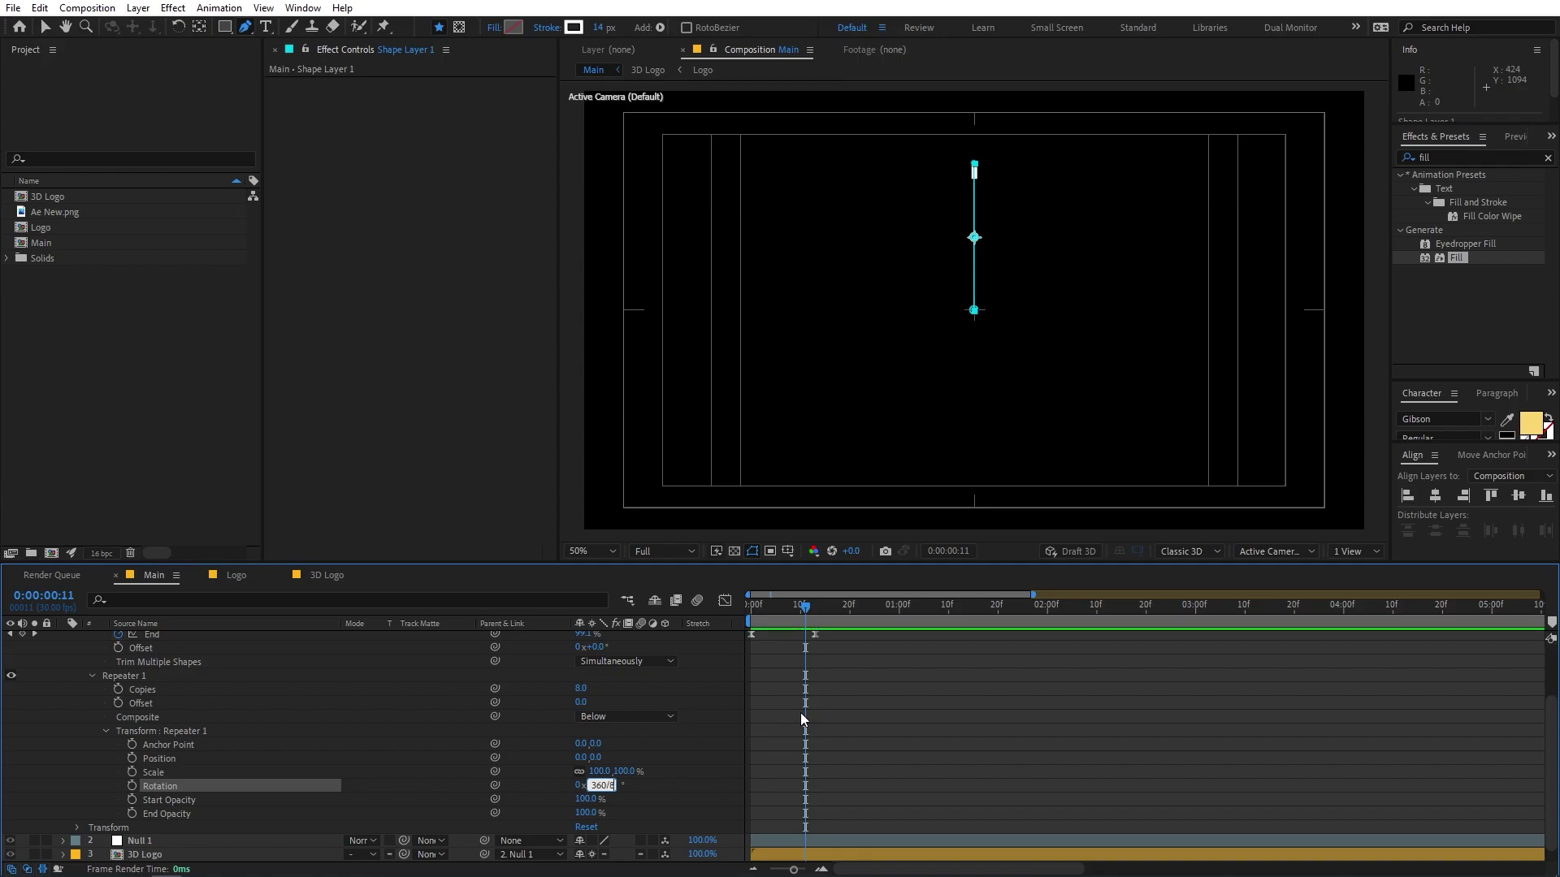
pyautogui.click(700, 731)
pyautogui.press('space')
pyautogui.press('space')
pyautogui.moveTo(753, 605); pyautogui.dragTo(786, 618)
pyautogui.scroll(2, 80, 658)
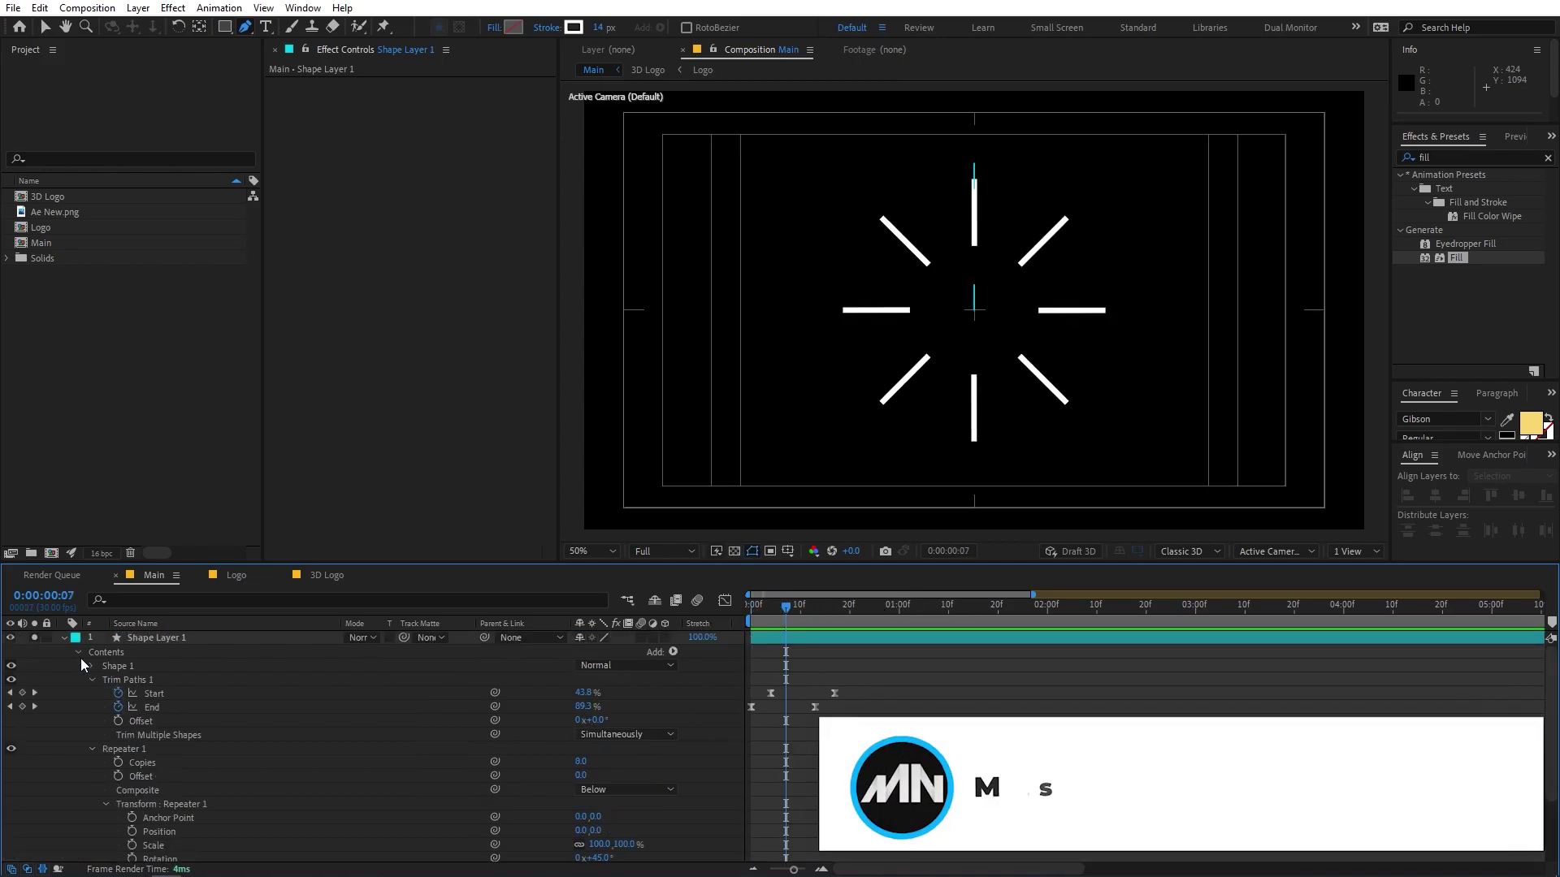
# Unsolo the burst's shape layer and move it below the 3D Logo layer in the stack
pyautogui.click(36, 635)
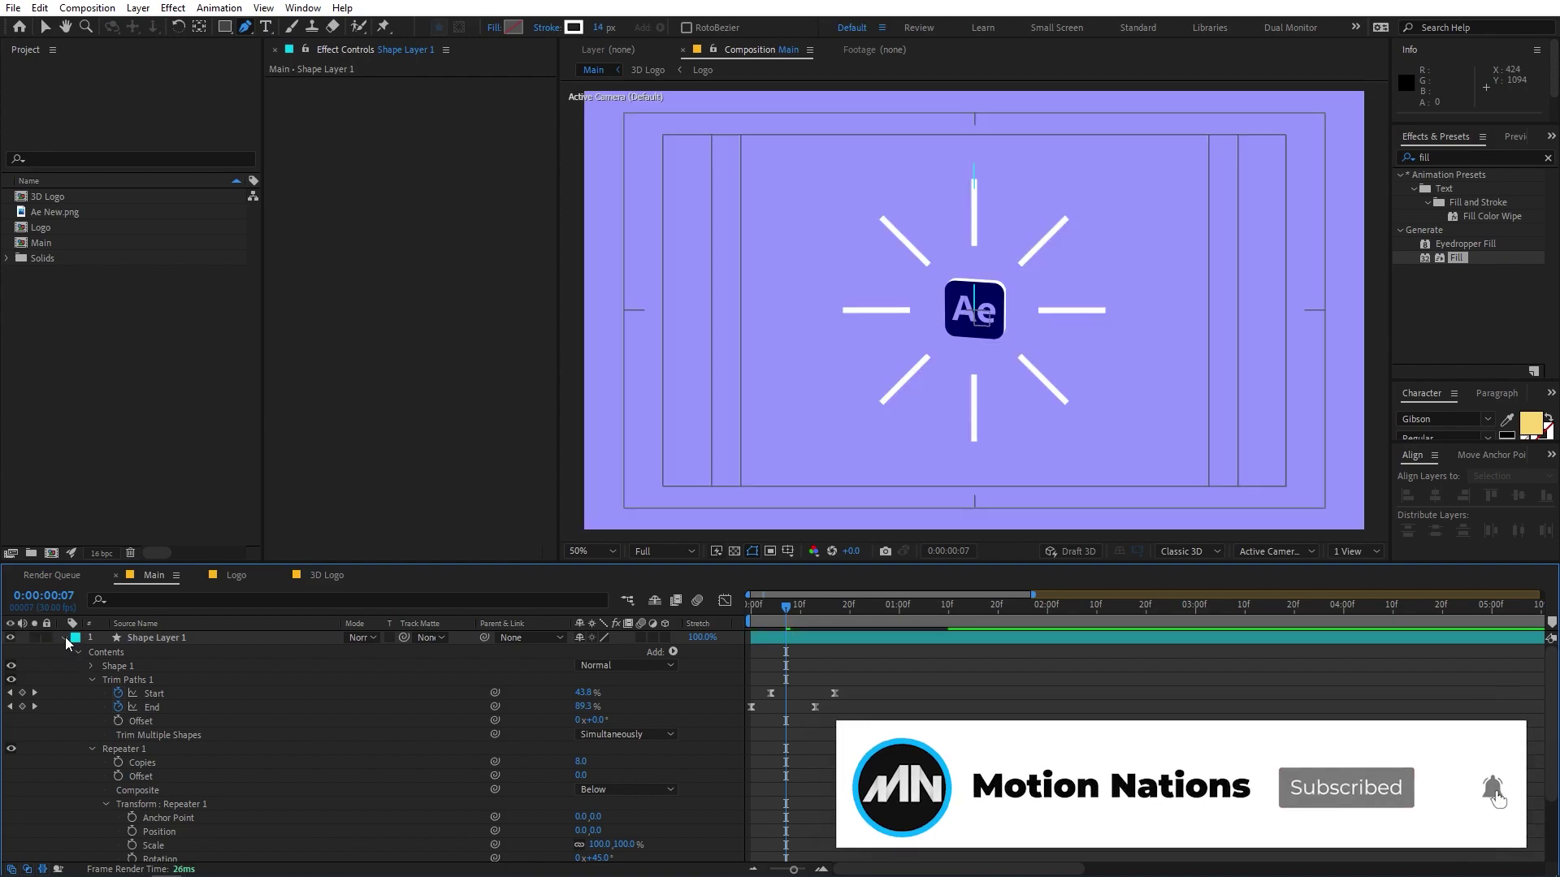
pyautogui.click(64, 639)
pyautogui.click(156, 667)
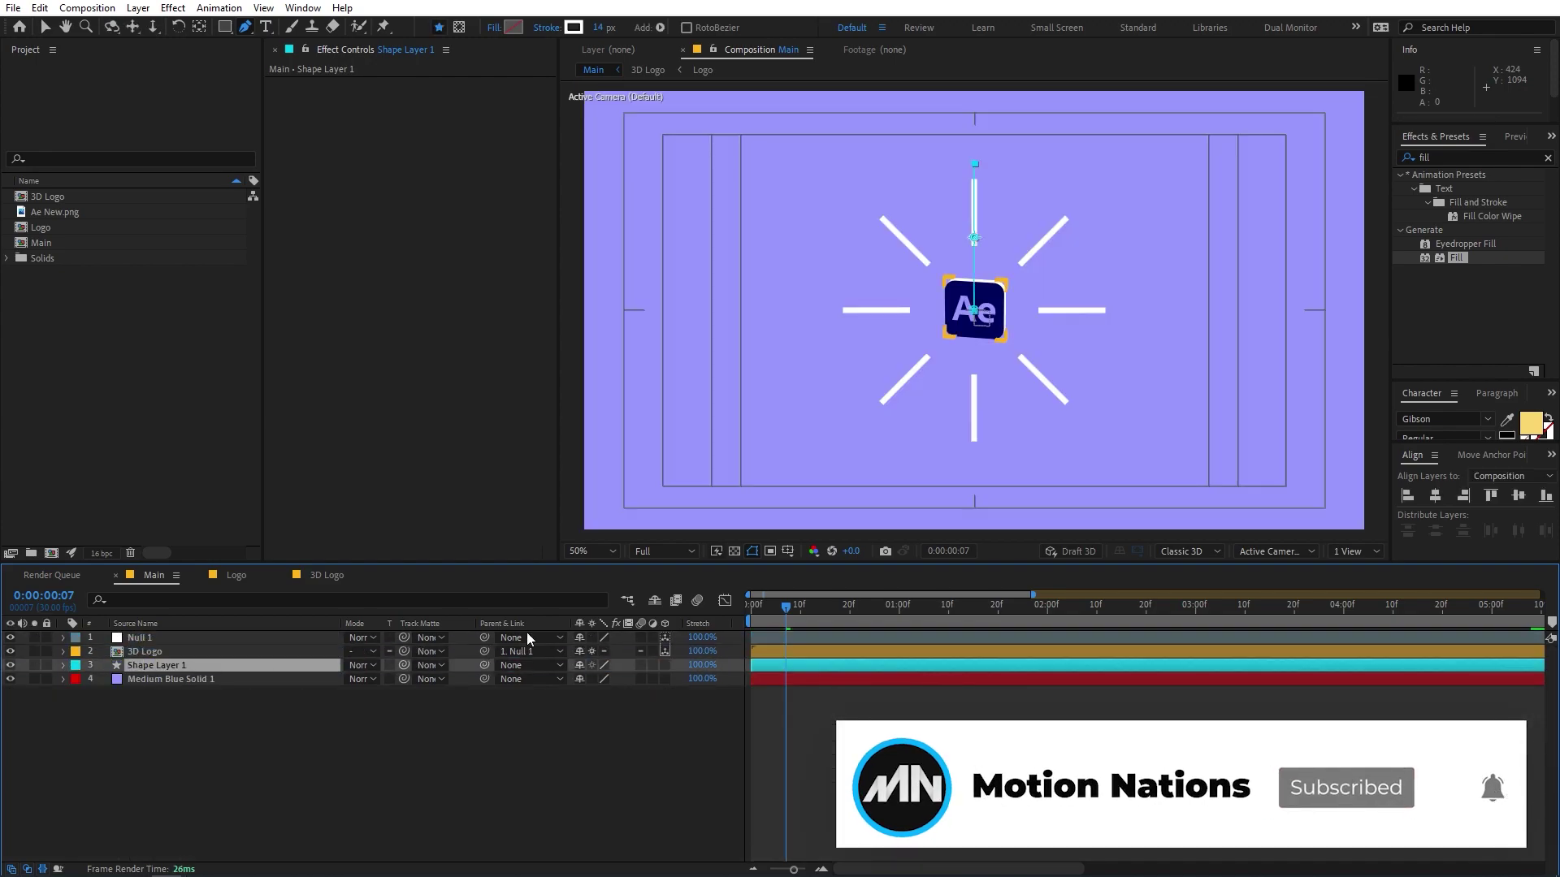
# Shift the burst's shape layer about 7 frames later in the timeline, and preview it with the logo
pyautogui.click(806, 612)
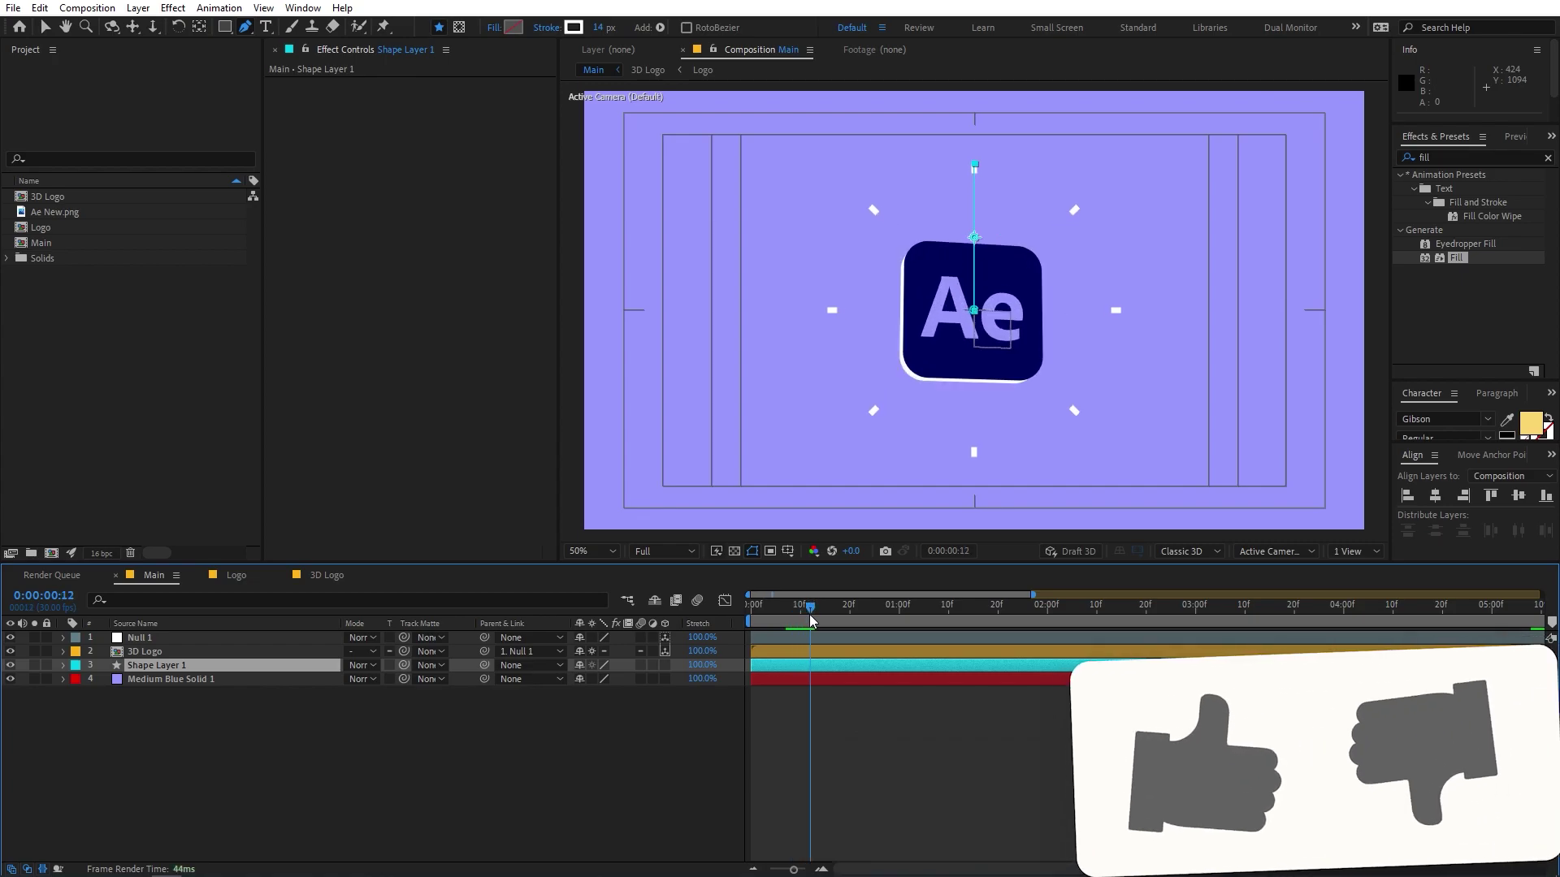
pyautogui.moveTo(807, 662); pyautogui.dragTo(841, 668)
pyautogui.press('space')
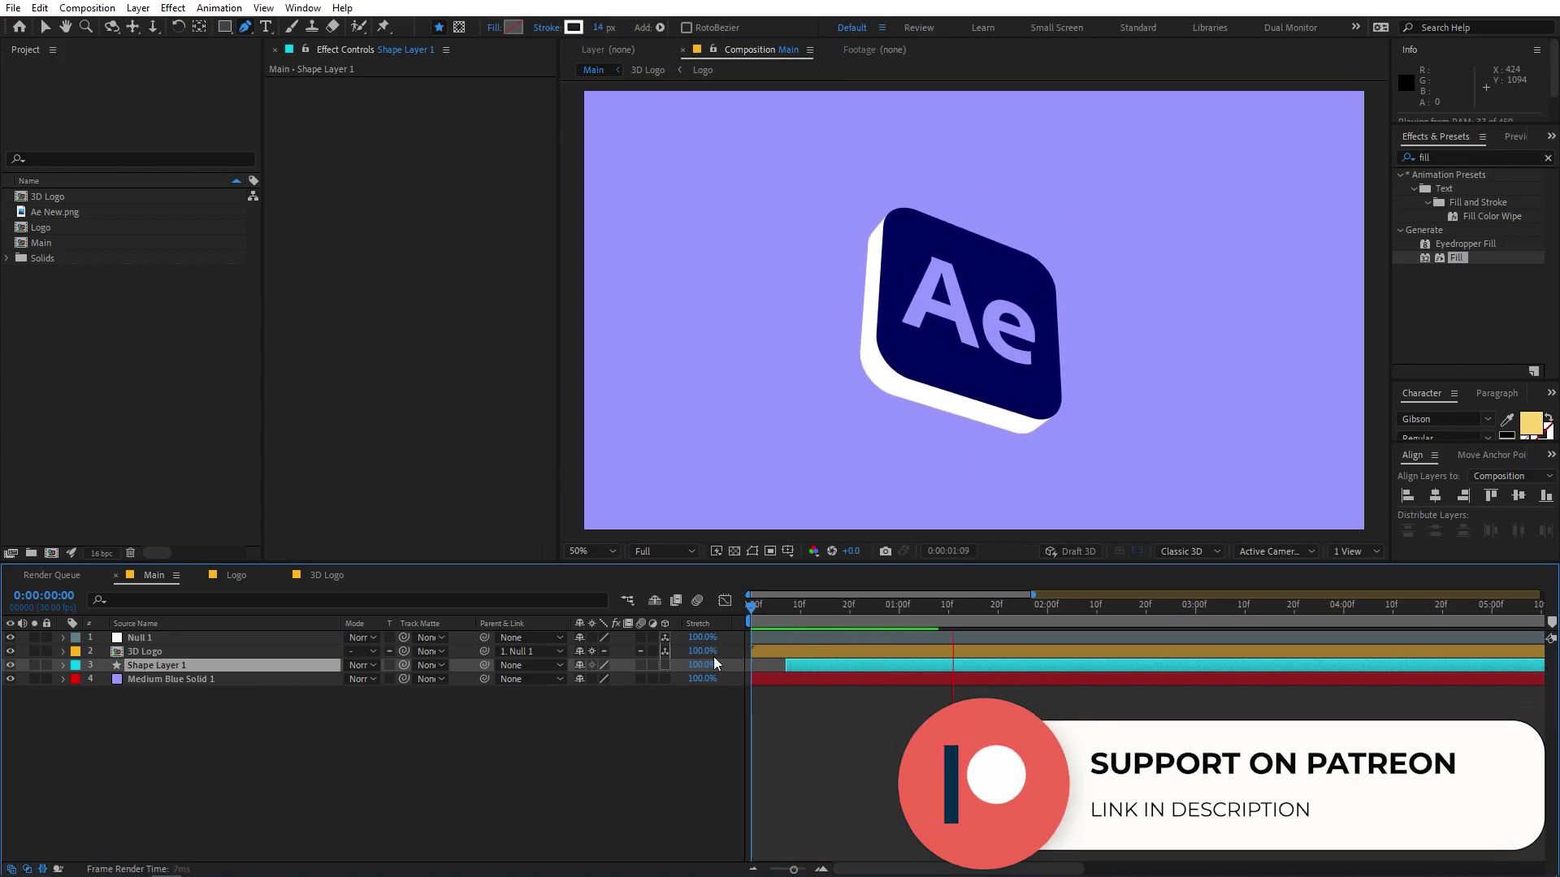
pyautogui.press('space')
pyautogui.press('space')
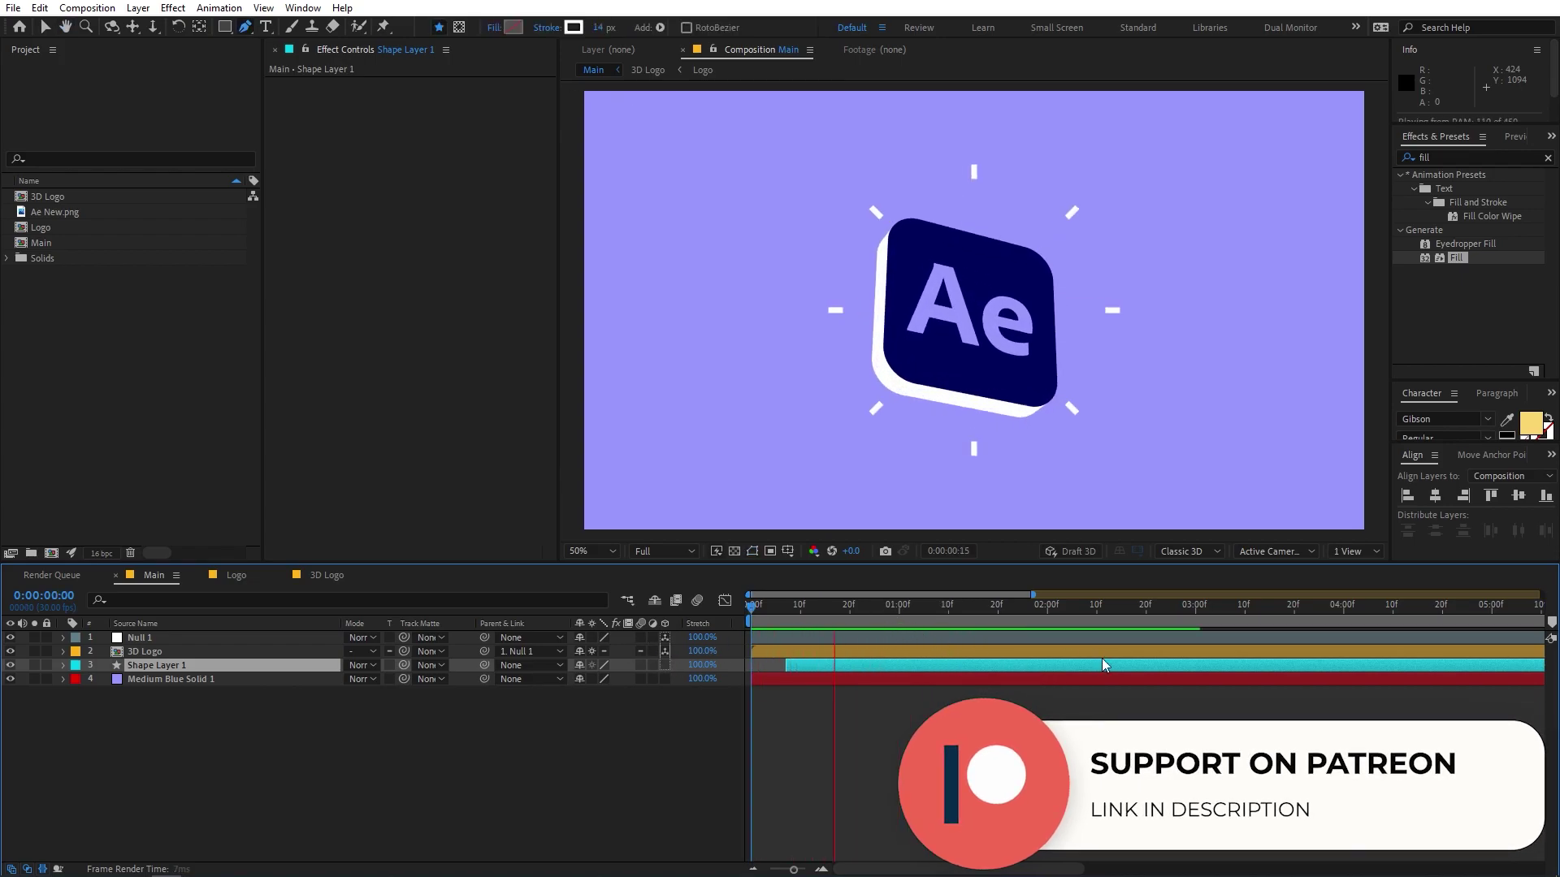
# At 0:00:00:16, move the line path's outer point straight up near the frame's upper edge, undoing any stray edits
pyautogui.moveTo(904, 606); pyautogui.dragTo(830, 627)
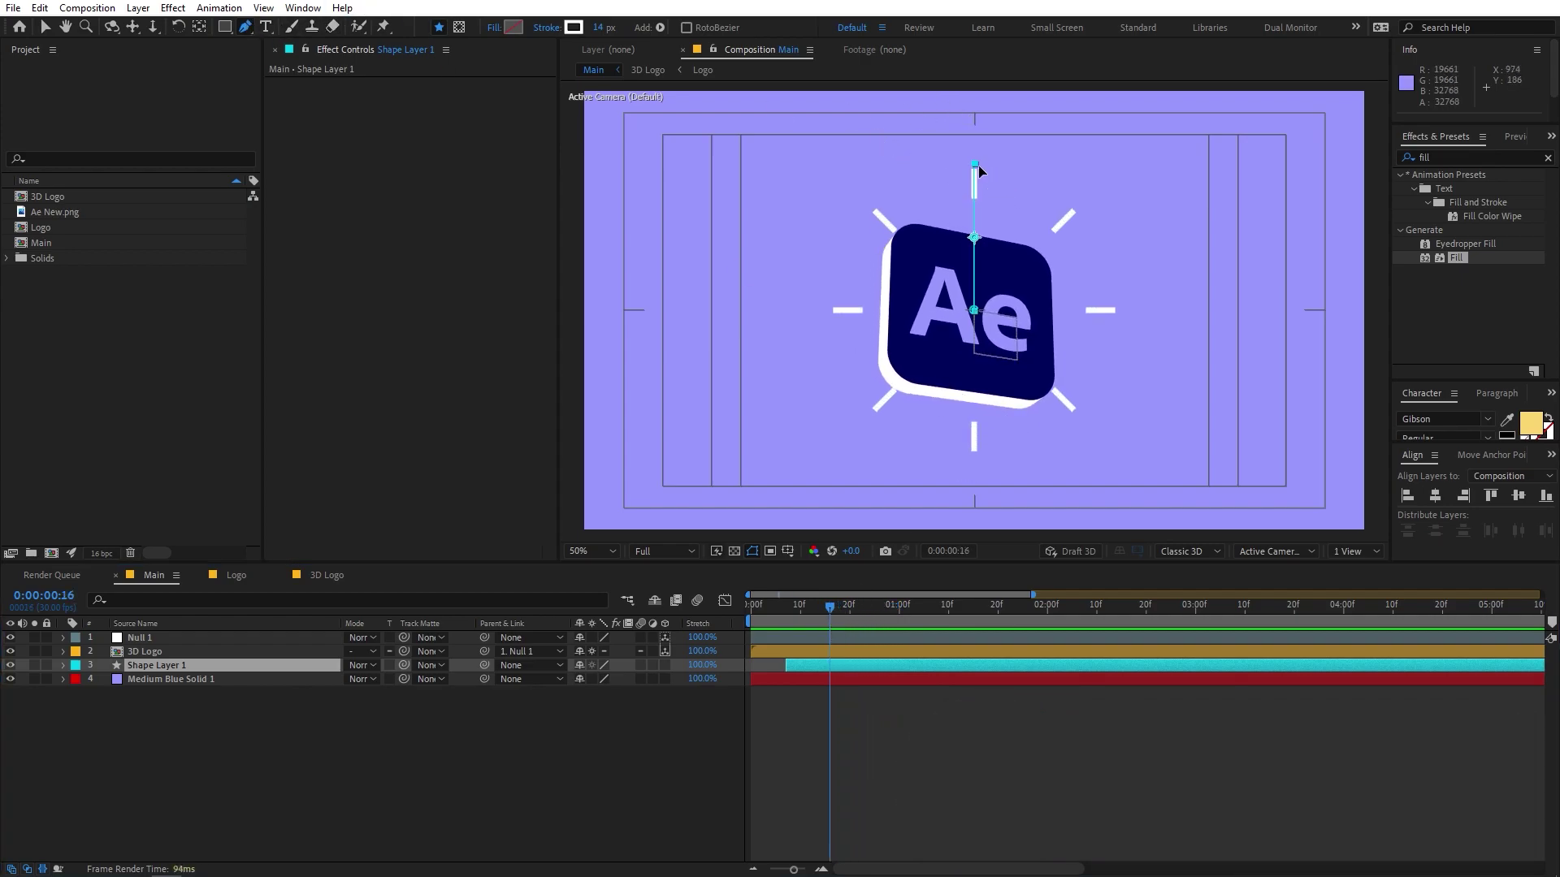
pyautogui.moveTo(976, 167); pyautogui.dragTo(963, 197)
pyautogui.hotkey('ctrl', 'z')
pyautogui.hotkey('ctrl', 'z')
pyautogui.hotkey('ctrl', 'z')
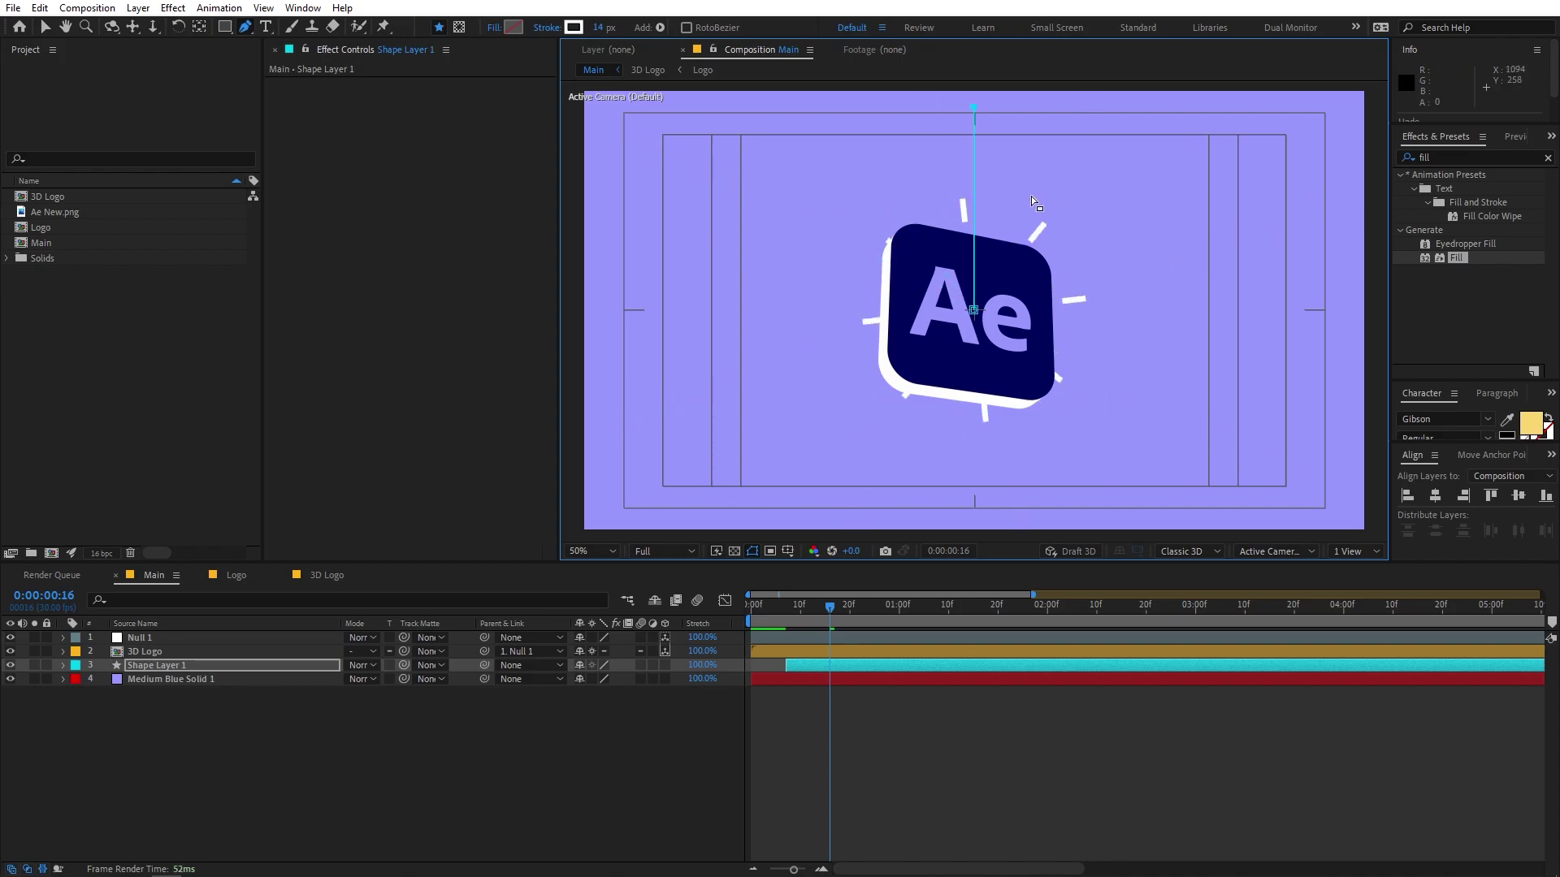
pyautogui.click(878, 753)
pyautogui.moveTo(830, 609); pyautogui.dragTo(829, 641)
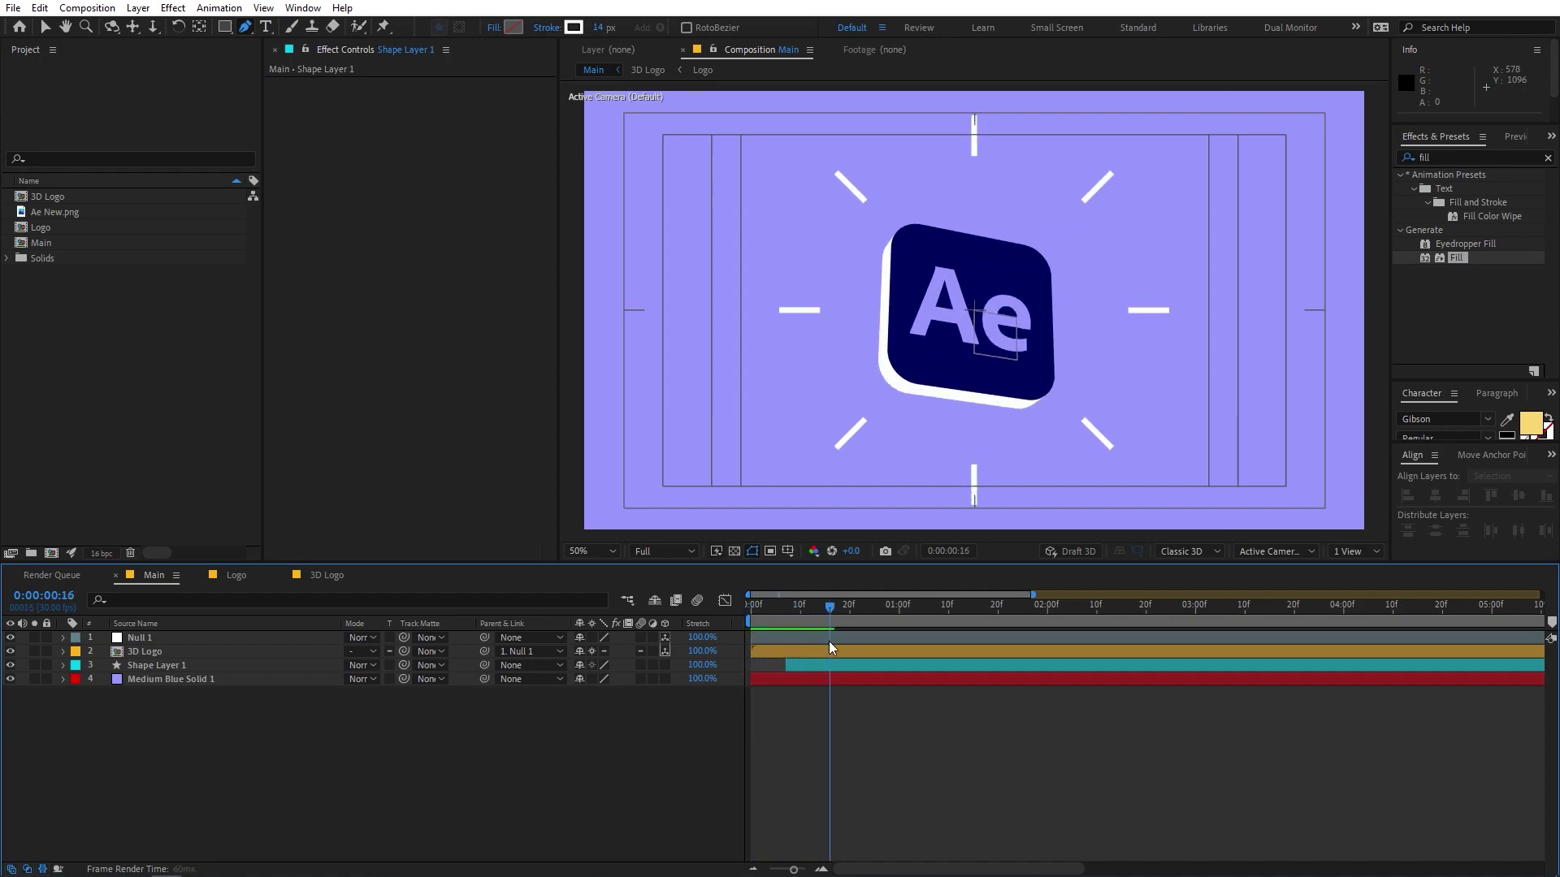
# Try to move the line path's inner point up to the logo's top edge, and preview the burst
pyautogui.click(821, 671)
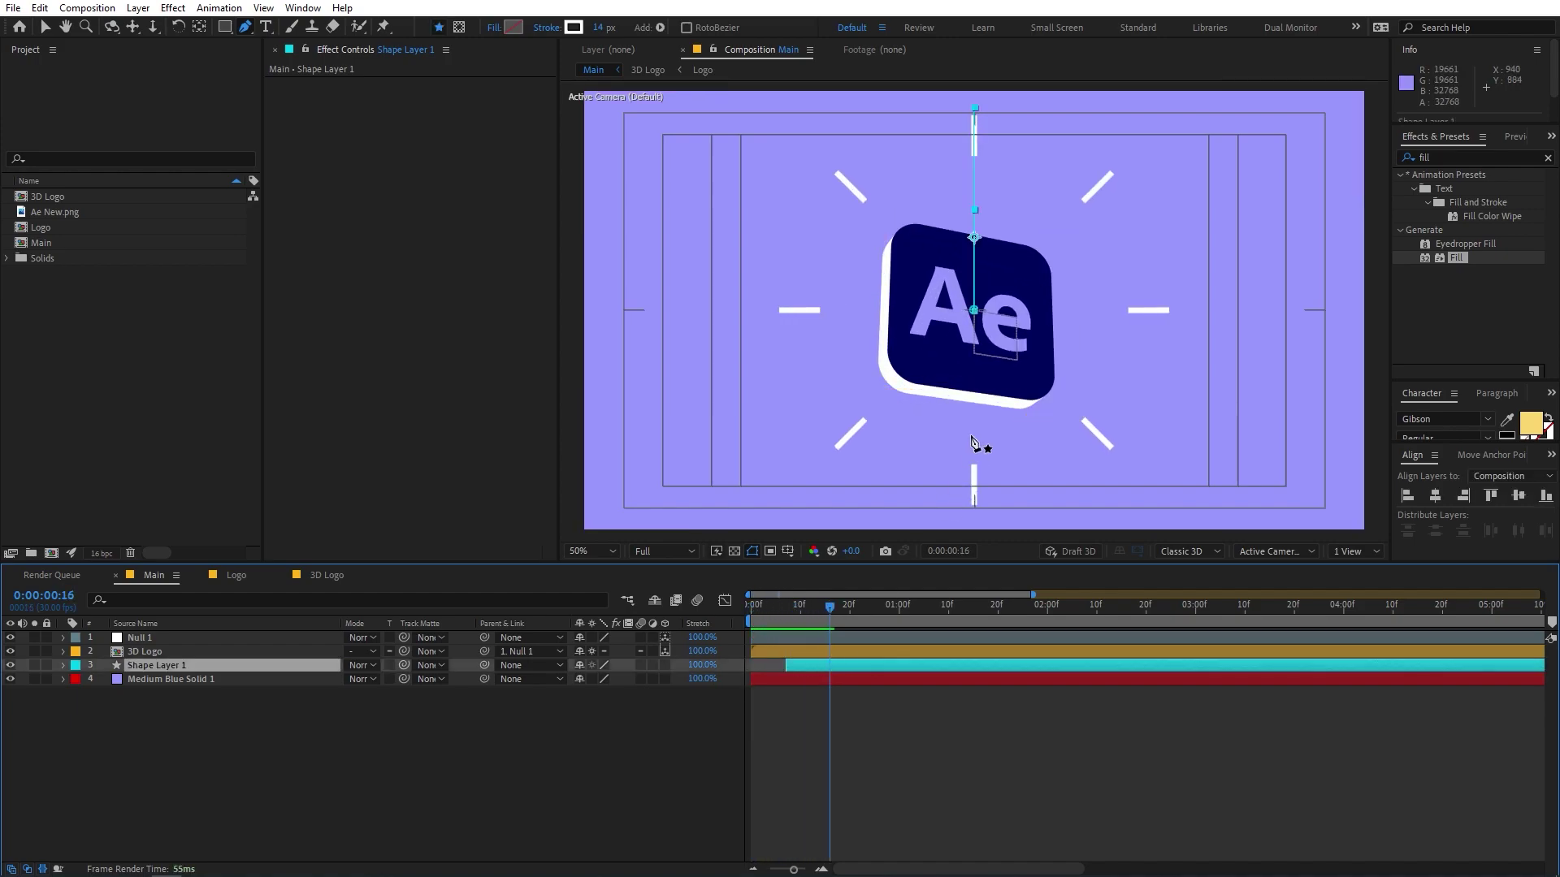
pyautogui.click(975, 311)
pyautogui.moveTo(975, 312); pyautogui.dragTo(971, 233)
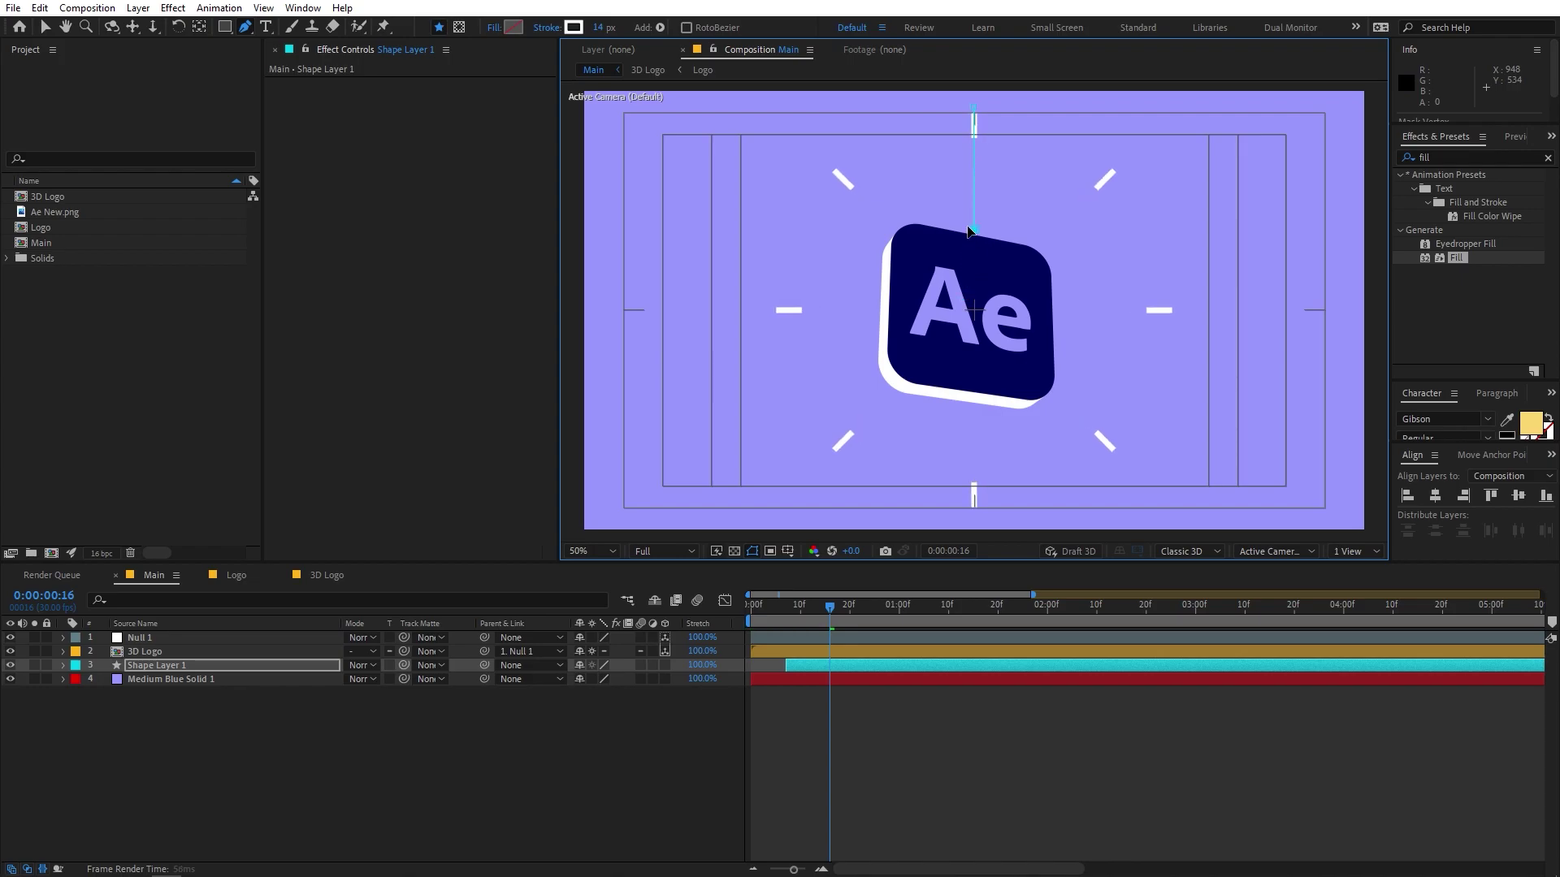
pyautogui.moveTo(822, 616)
pyautogui.mouseDown()
pyautogui.moveTo(787, 629)
pyautogui.moveTo(819, 623)
pyautogui.mouseUp()
pyautogui.press('pagedown')
pyautogui.press('pagedown')
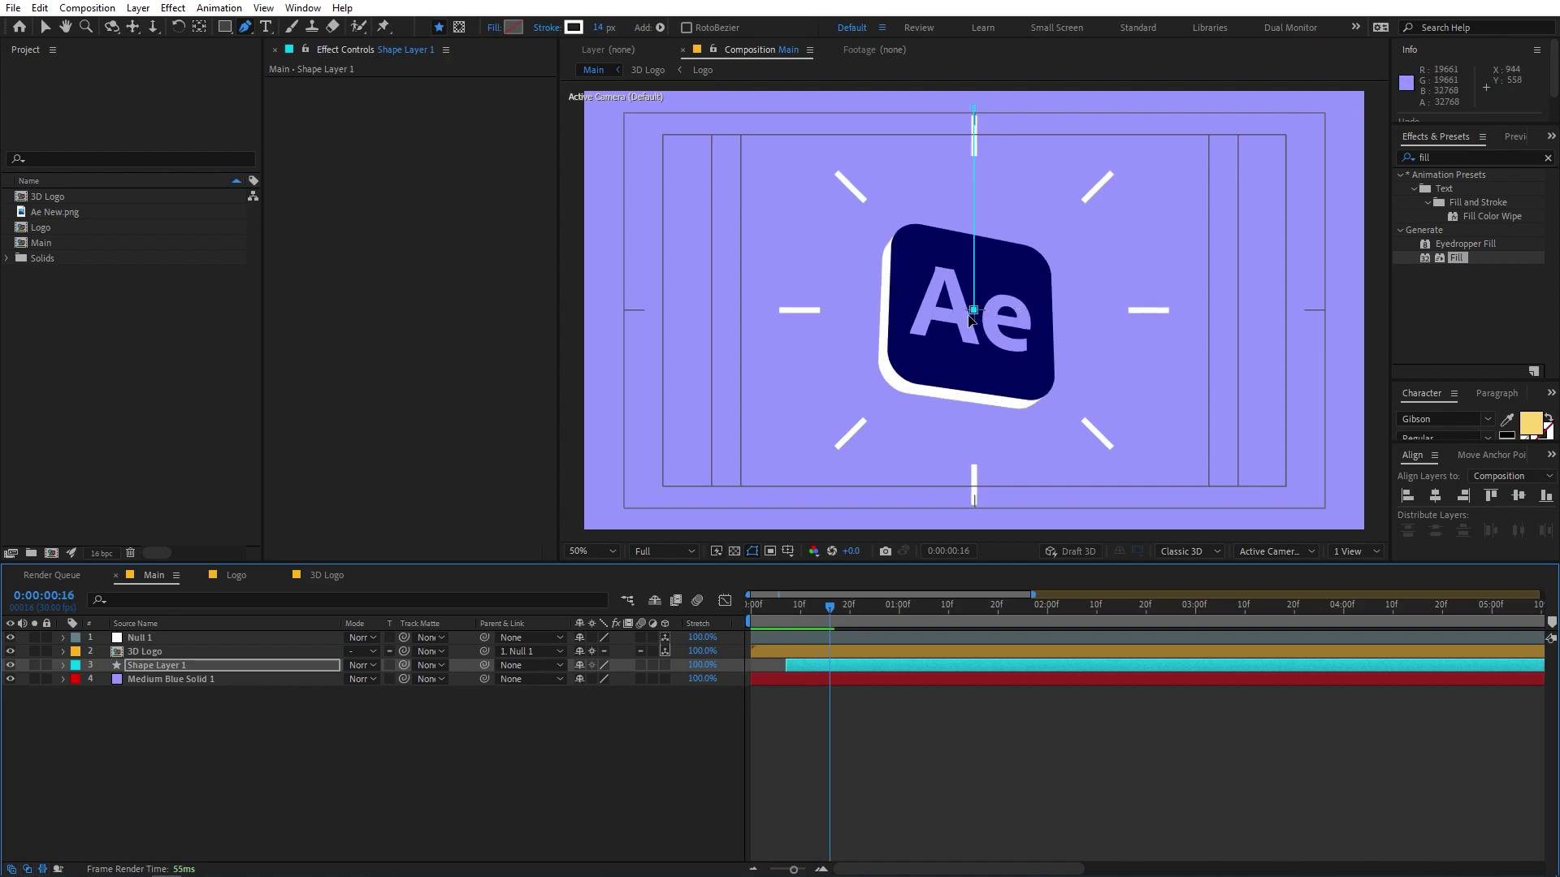
pyautogui.press('space')
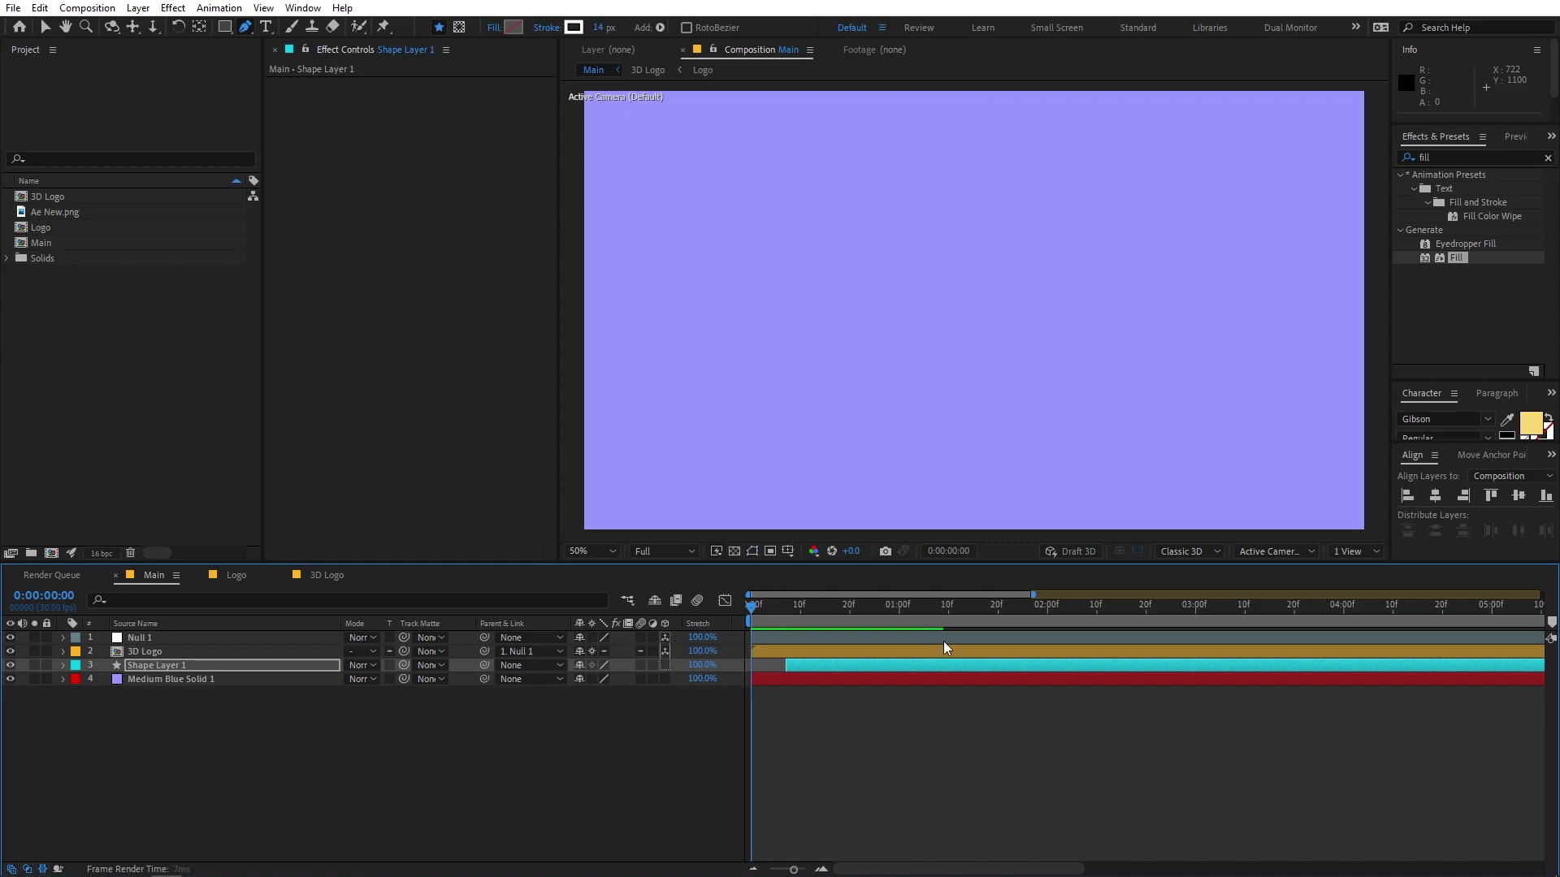
pyautogui.moveTo(902, 623); pyautogui.dragTo(826, 627)
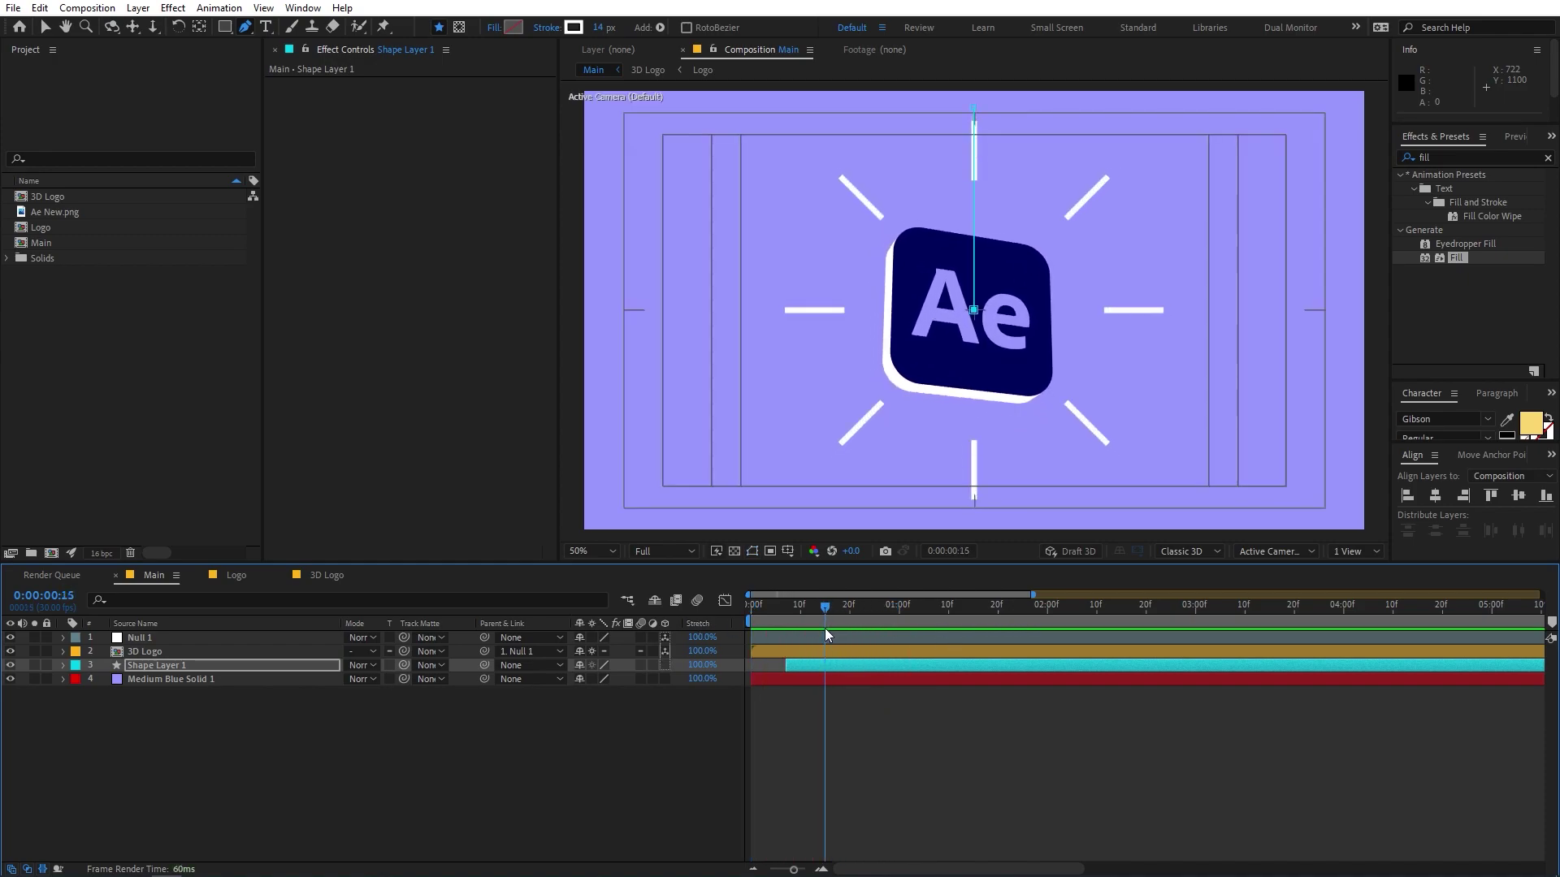
# Duplicate Shape Layer 1 and move the copy's outer path point inward, angled between the vertical and upper-right rays, for a smaller second burst
pyautogui.click(172, 666)
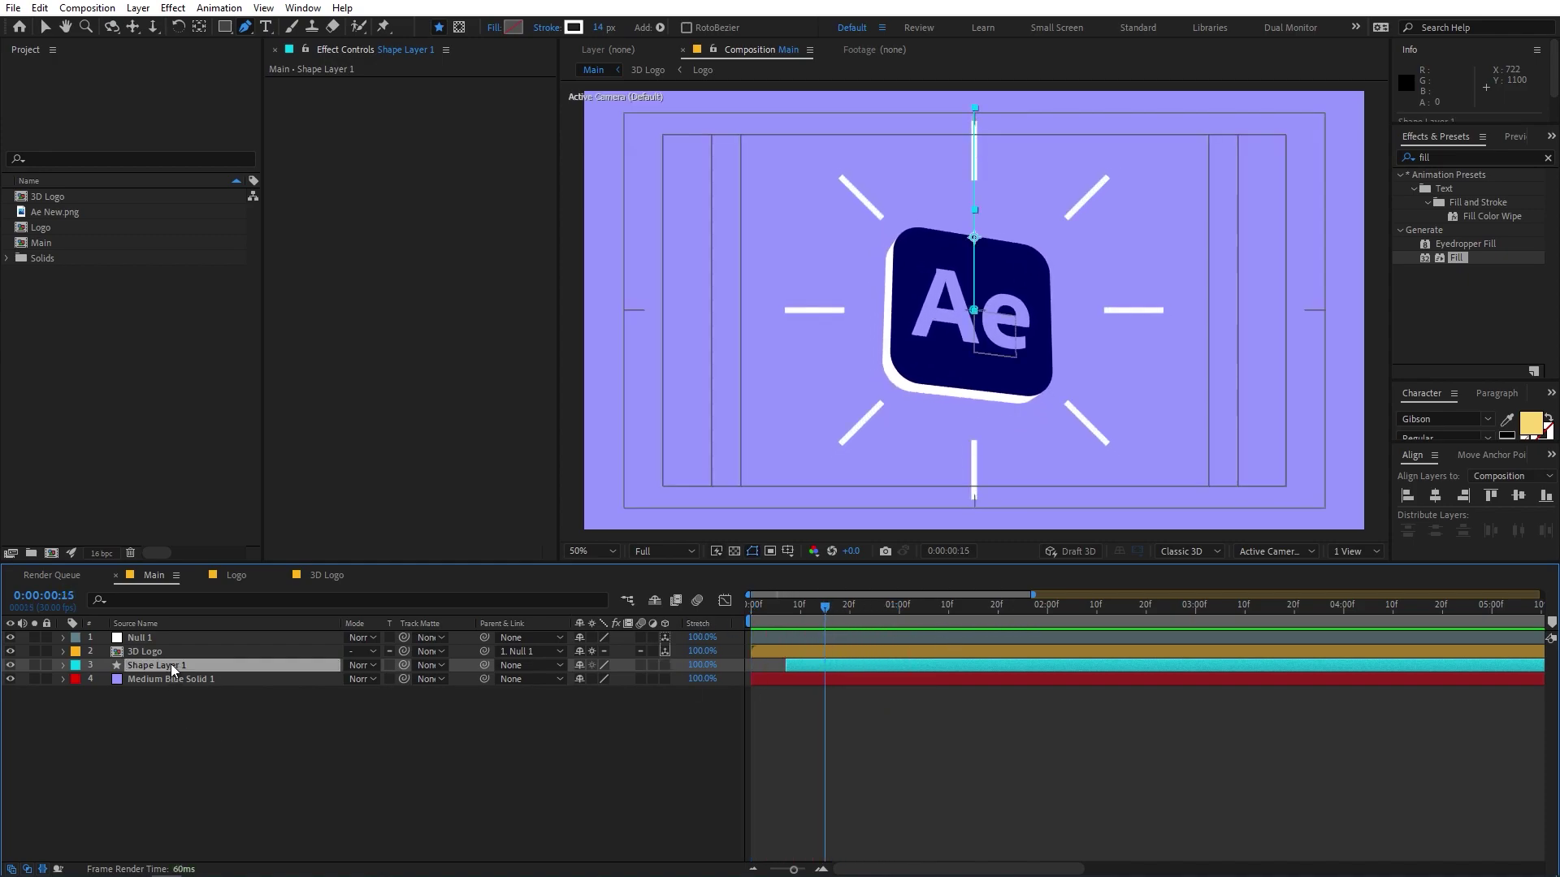
pyautogui.hotkey('ctrl', 'd')
pyautogui.press('r')
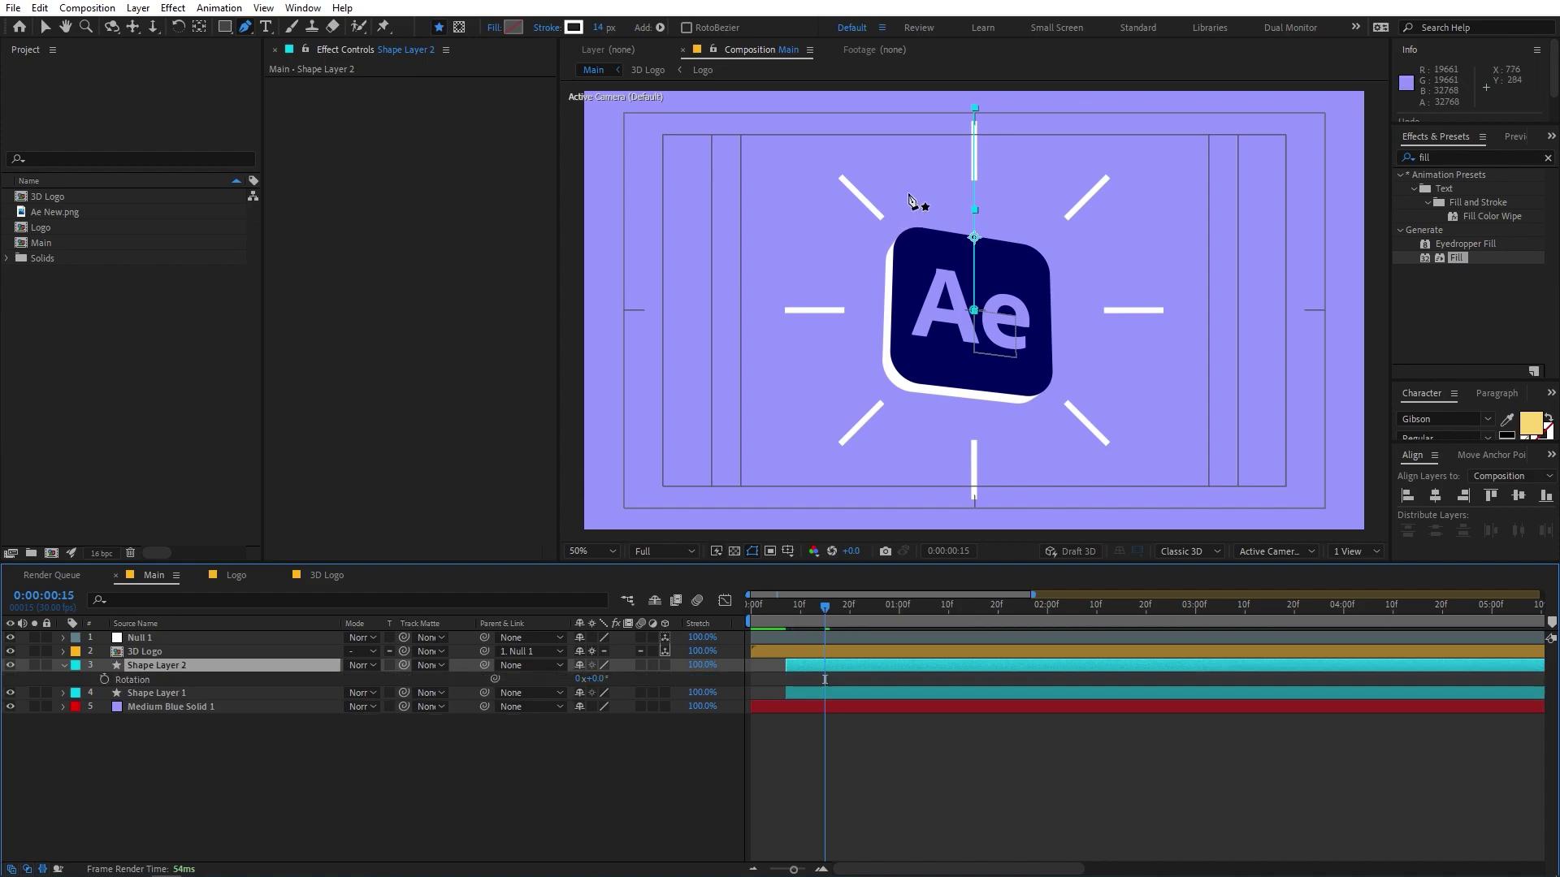
pyautogui.moveTo(976, 109); pyautogui.dragTo(1029, 186)
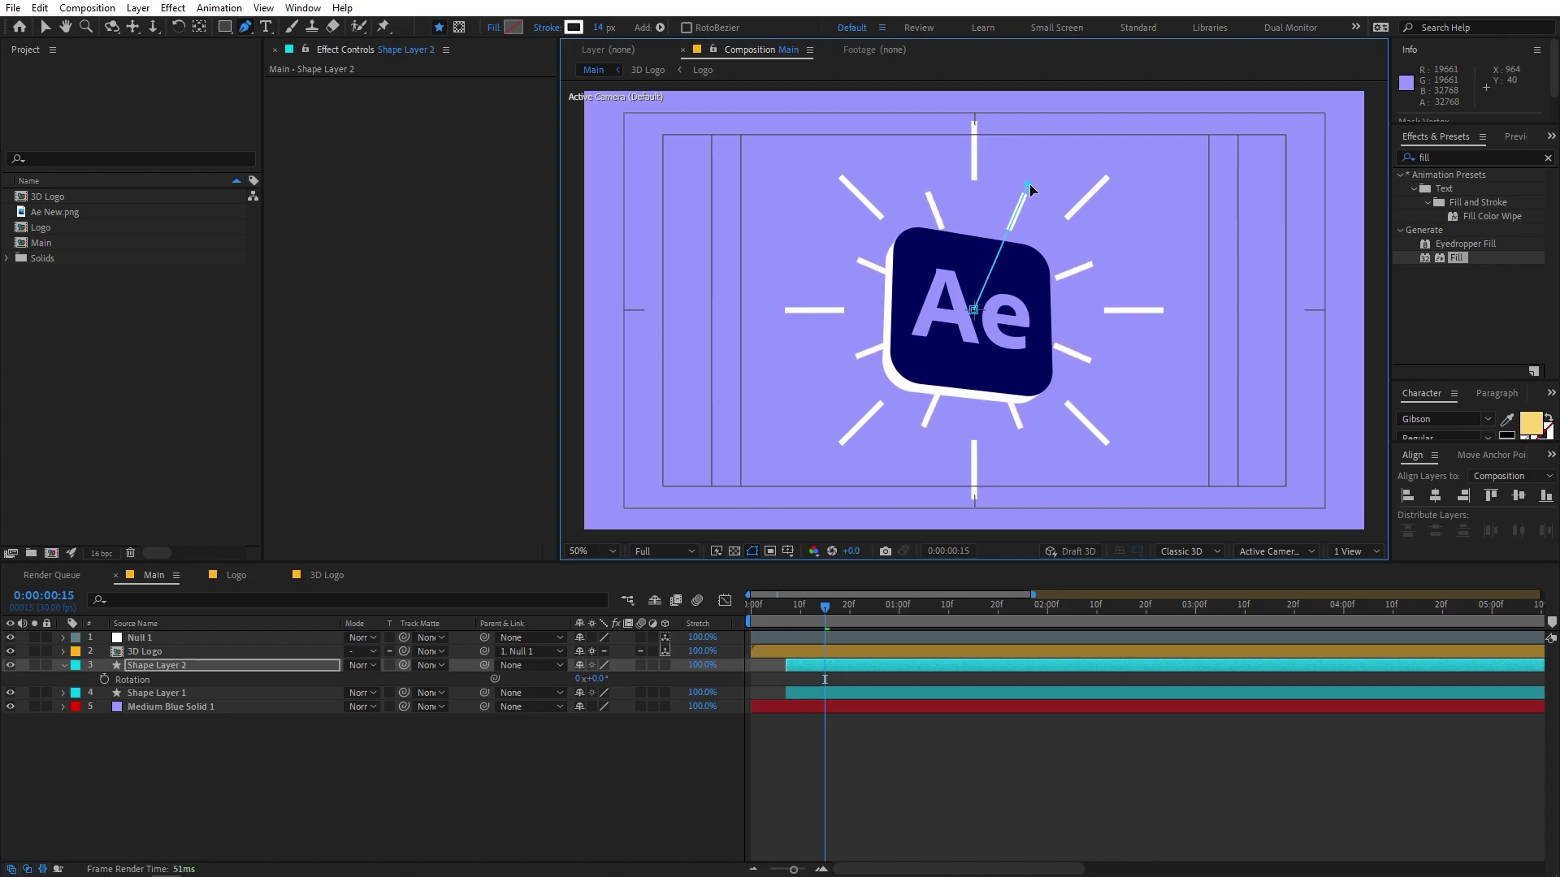
# Shift Shape Layer 2's Start keyframes earlier so they trail its End keyframes by about 2 frames
pyautogui.click(175, 667)
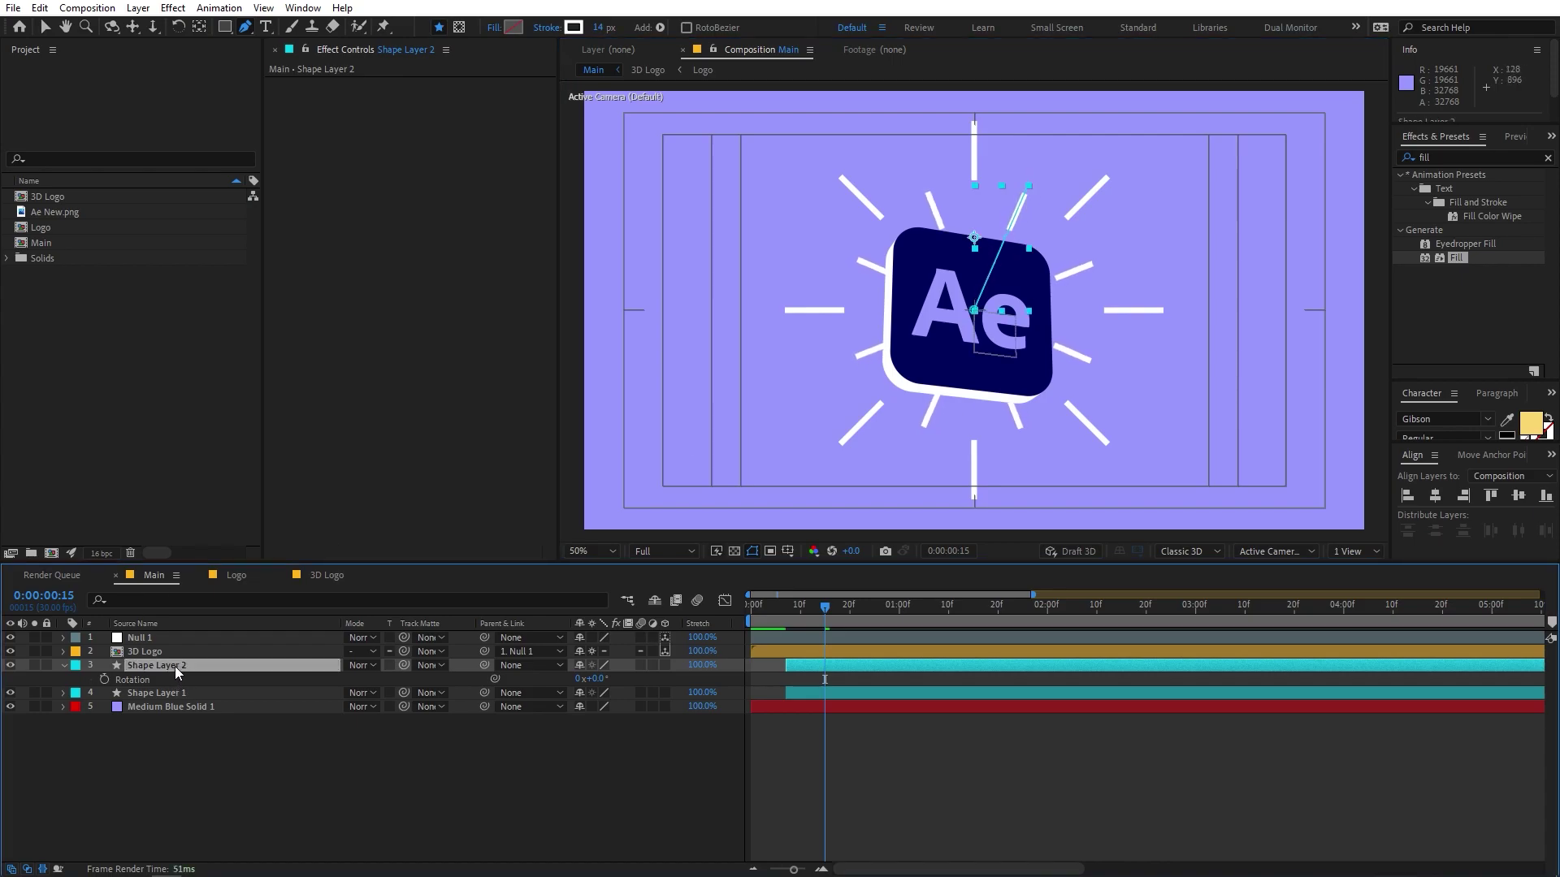
pyautogui.press('u')
pyautogui.moveTo(882, 683); pyautogui.dragTo(796, 678)
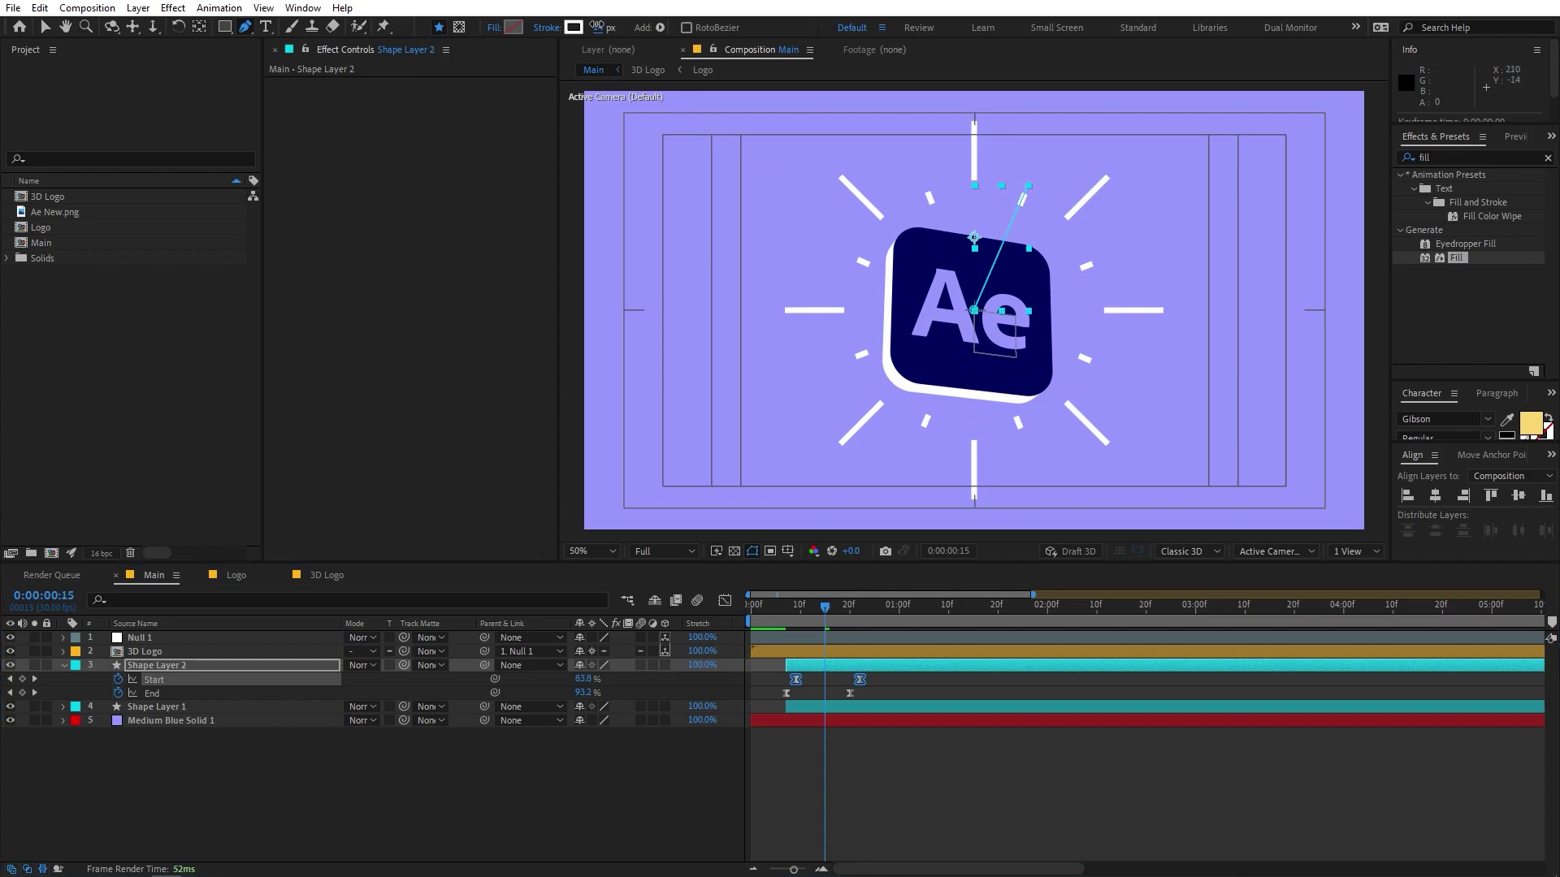
# Set the second burst's stroke to 7 px in the dark blue sampled from the logo, and preview the animation
pyautogui.moveTo(599, 24); pyautogui.dragTo(592, 26)
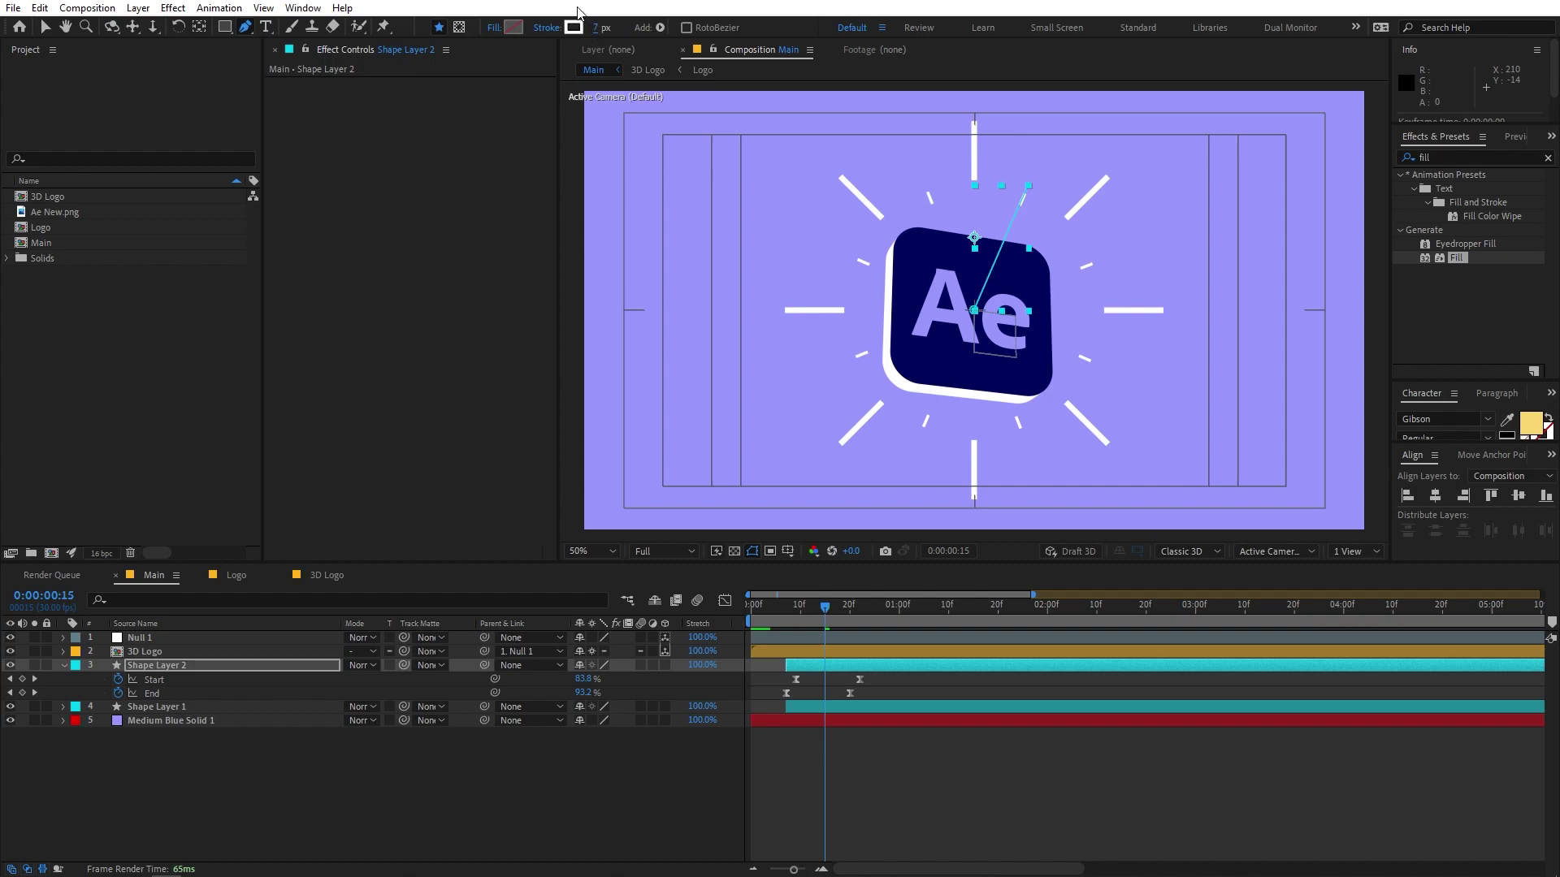
pyautogui.click(574, 27)
pyautogui.click(472, 449)
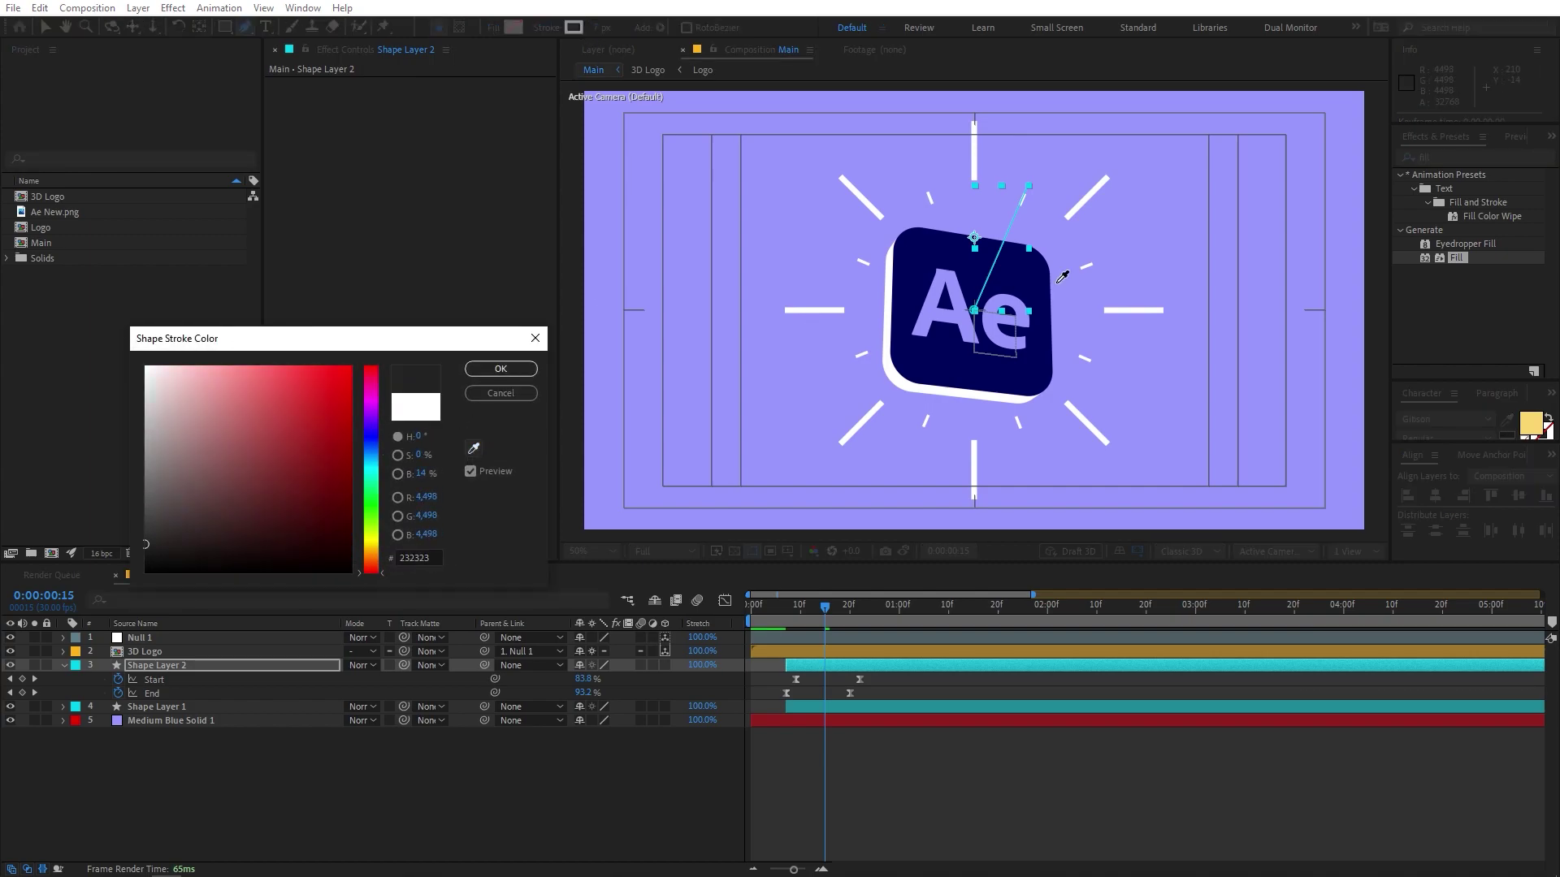
pyautogui.click(952, 250)
pyautogui.click(500, 369)
pyautogui.click(913, 730)
pyautogui.moveTo(816, 607)
pyautogui.mouseDown()
pyautogui.moveTo(752, 608)
pyautogui.moveTo(826, 619)
pyautogui.mouseUp()
pyautogui.press('space')
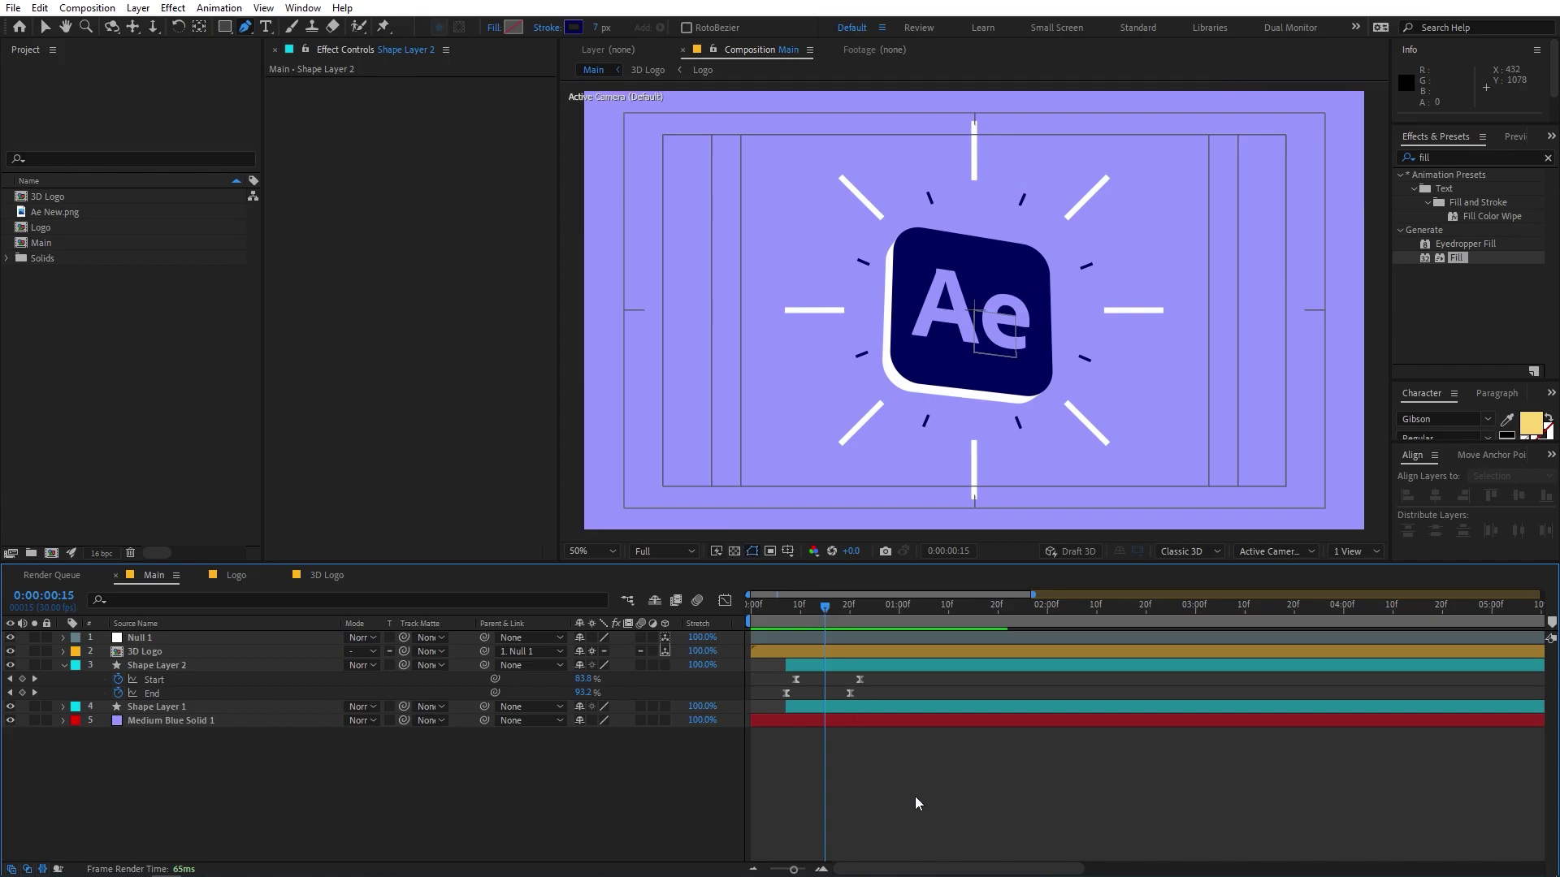
# Draw a small polygon with an outer radius of about 43 over the burst's top vertical ray on a new shape layer
pyautogui.click(226, 28)
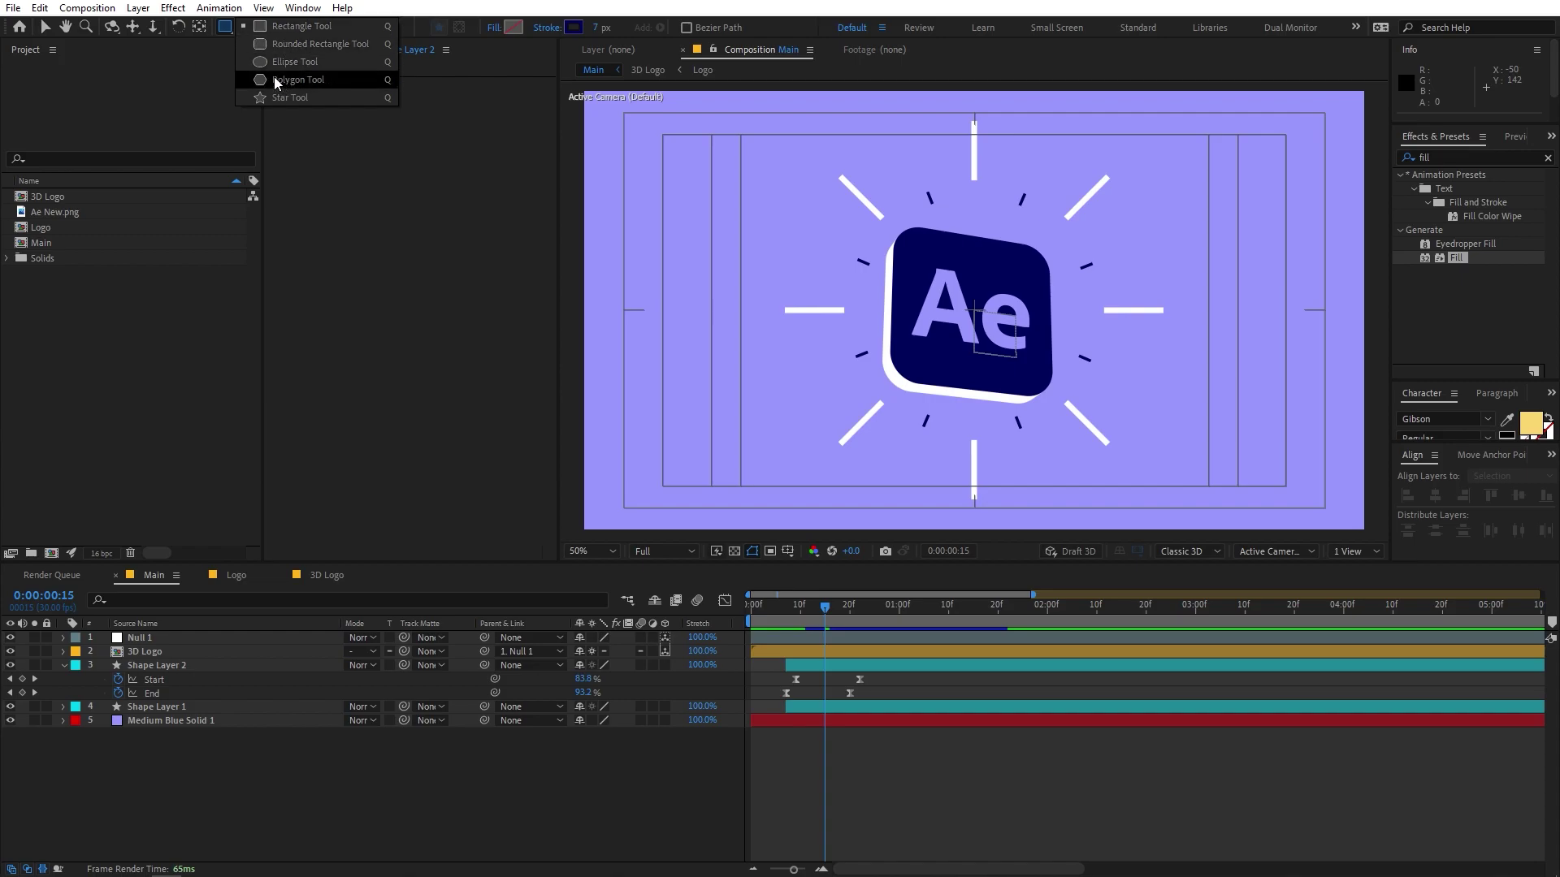
pyautogui.press('Escape')
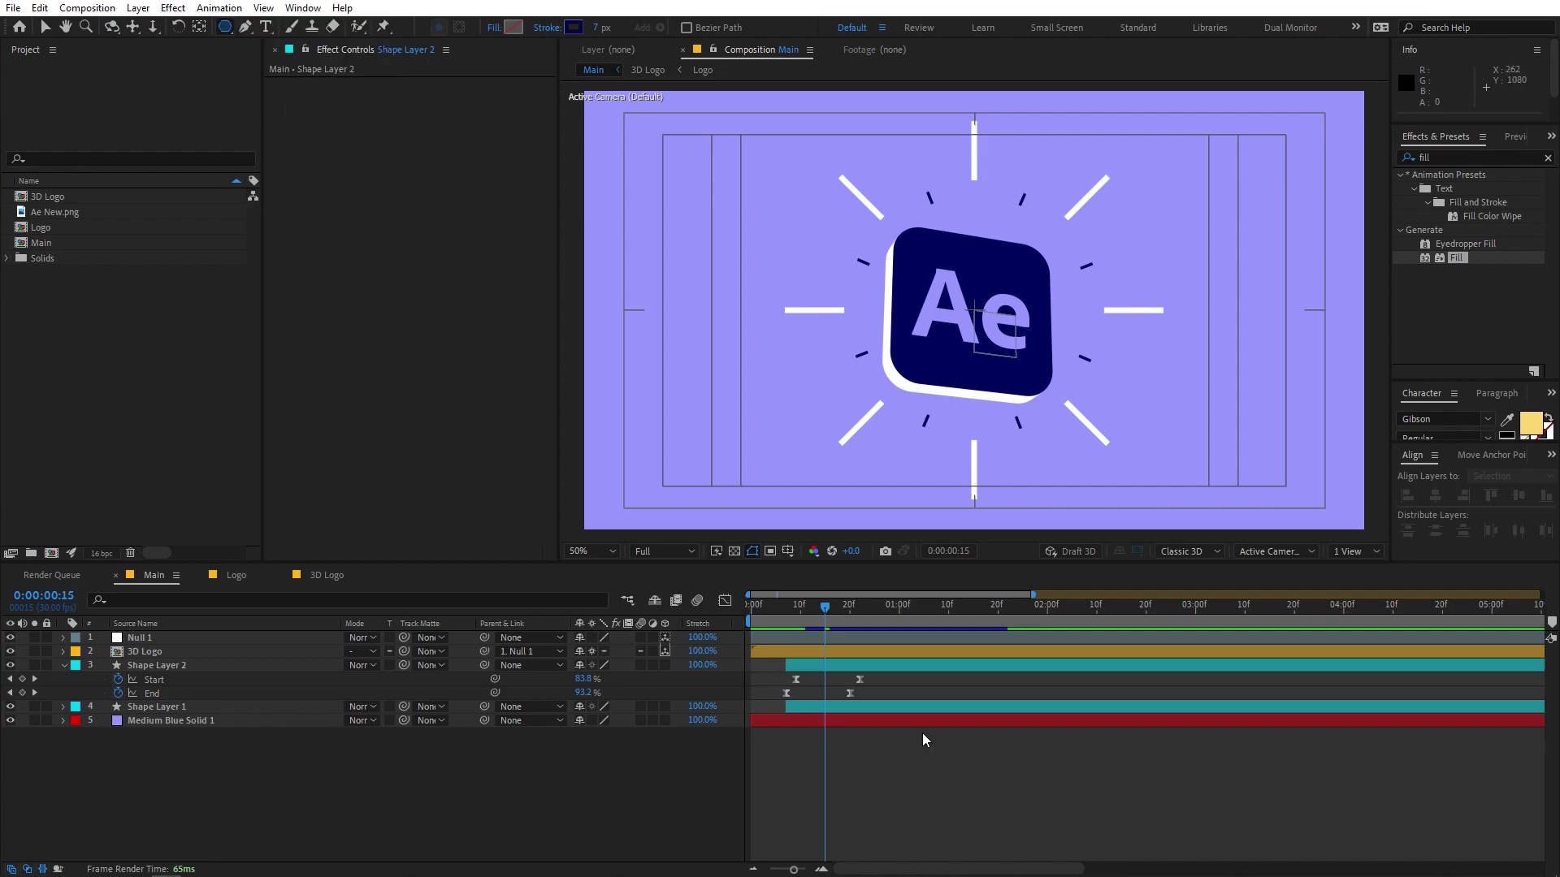
pyautogui.click(974, 168)
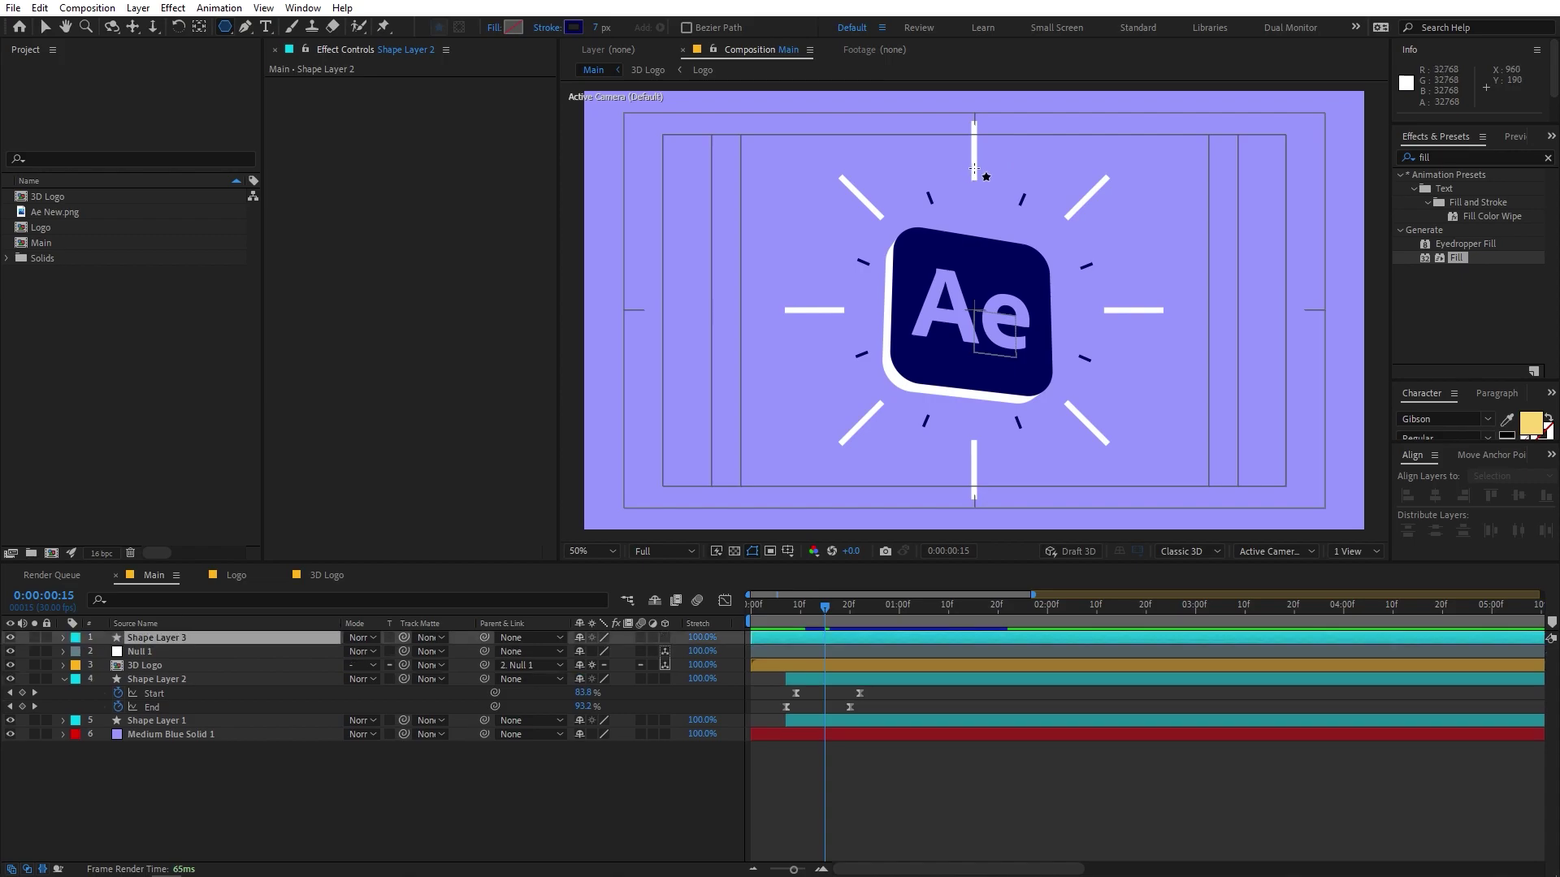
pyautogui.moveTo(974, 169); pyautogui.dragTo(970, 156)
# Set the polygon's Points to 56 so it forms a circle, and check its outline up close
pyautogui.click(90, 667)
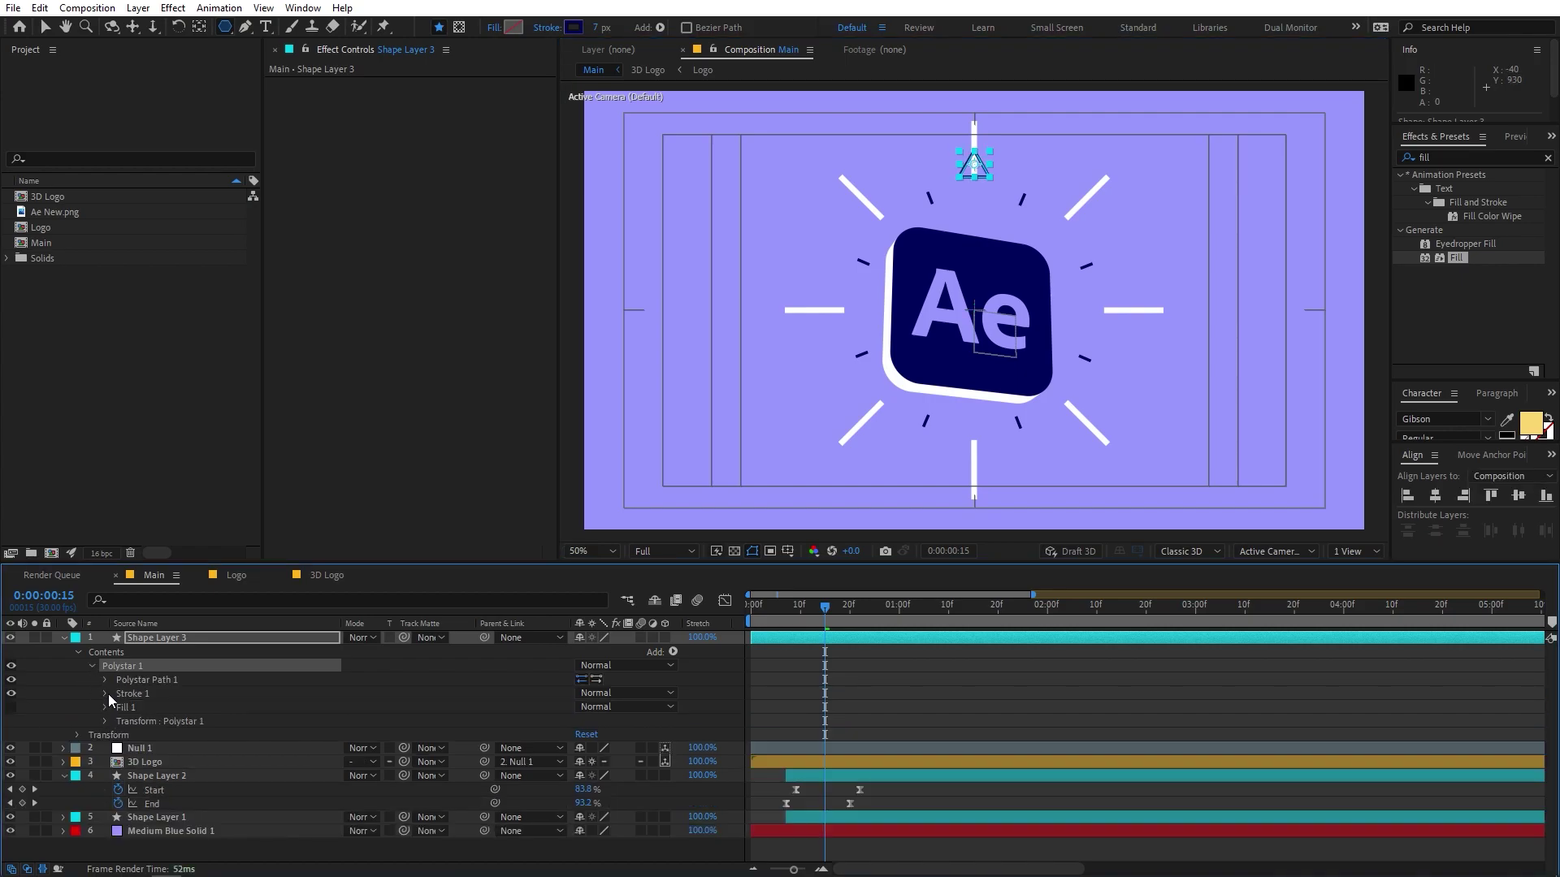
pyautogui.click(106, 681)
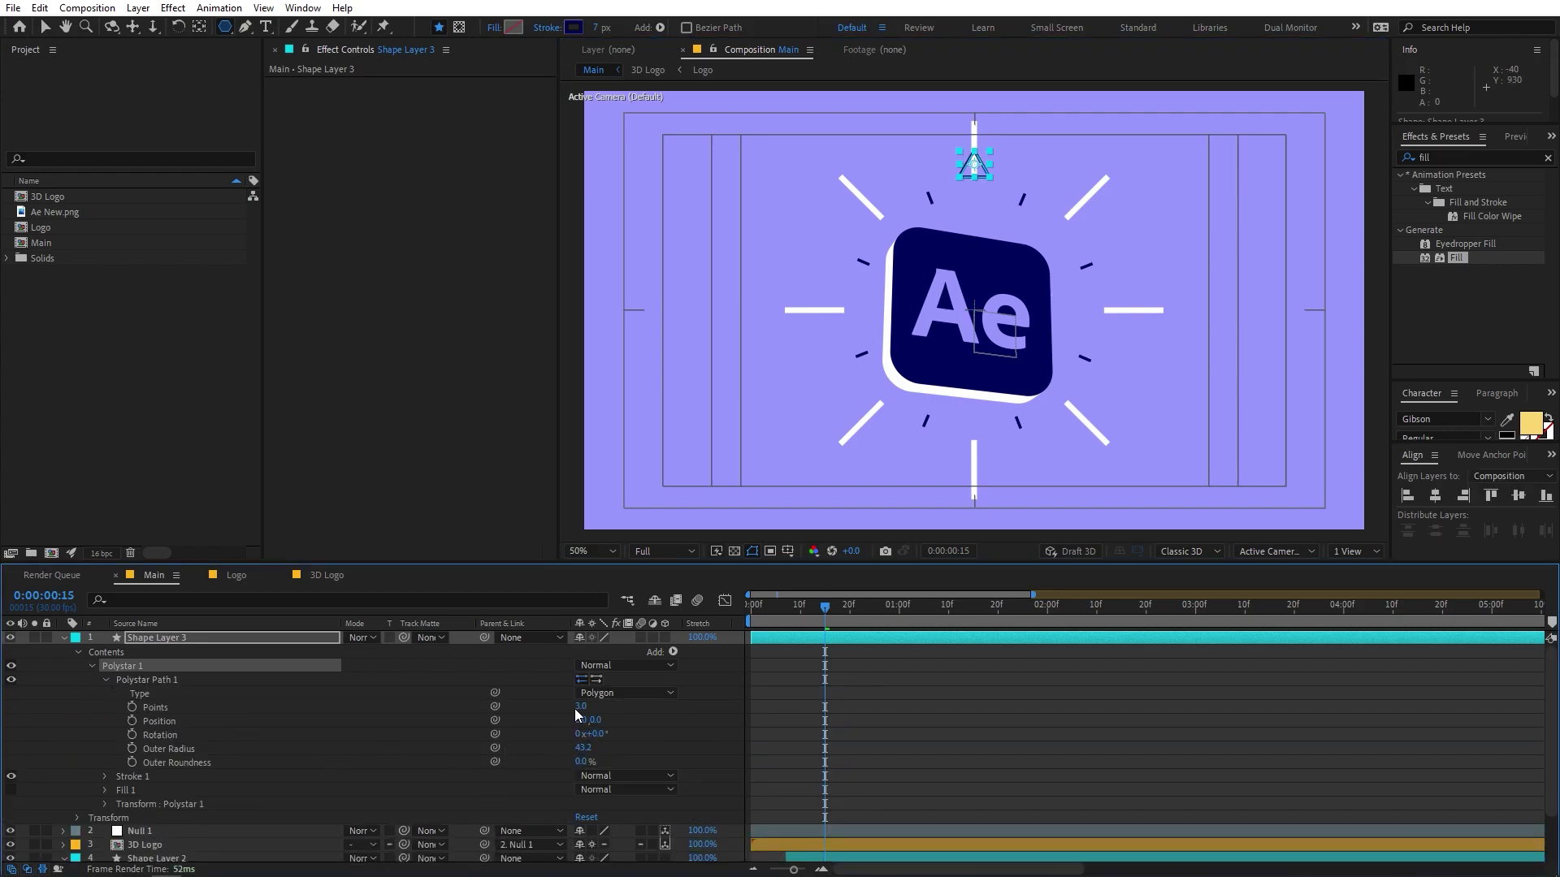
pyautogui.moveTo(581, 706); pyautogui.dragTo(626, 706)
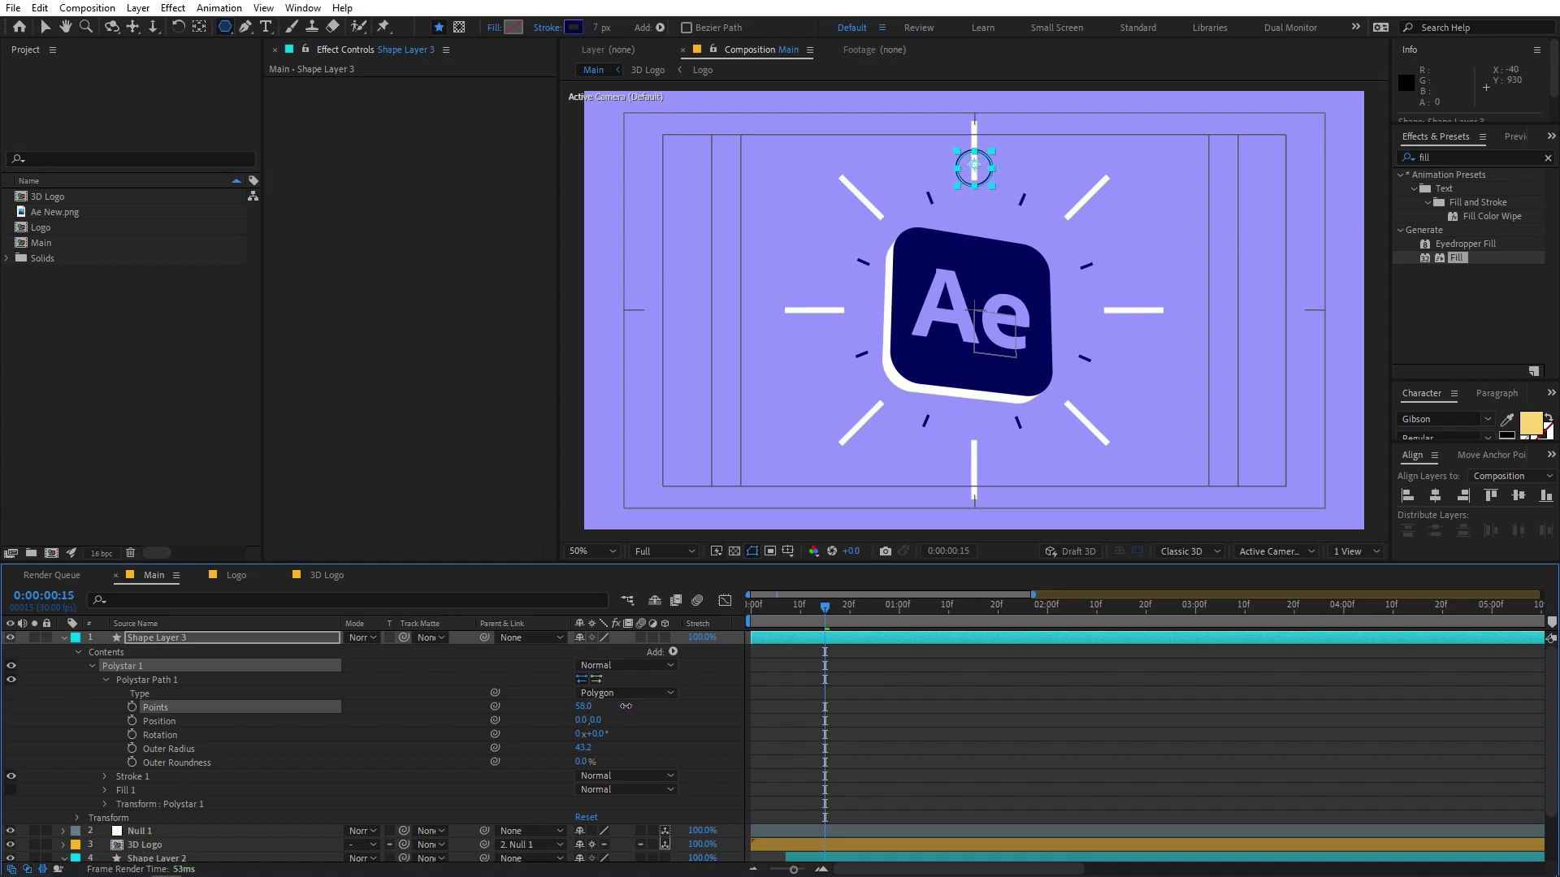
pyautogui.scroll(4, 1006, 173)
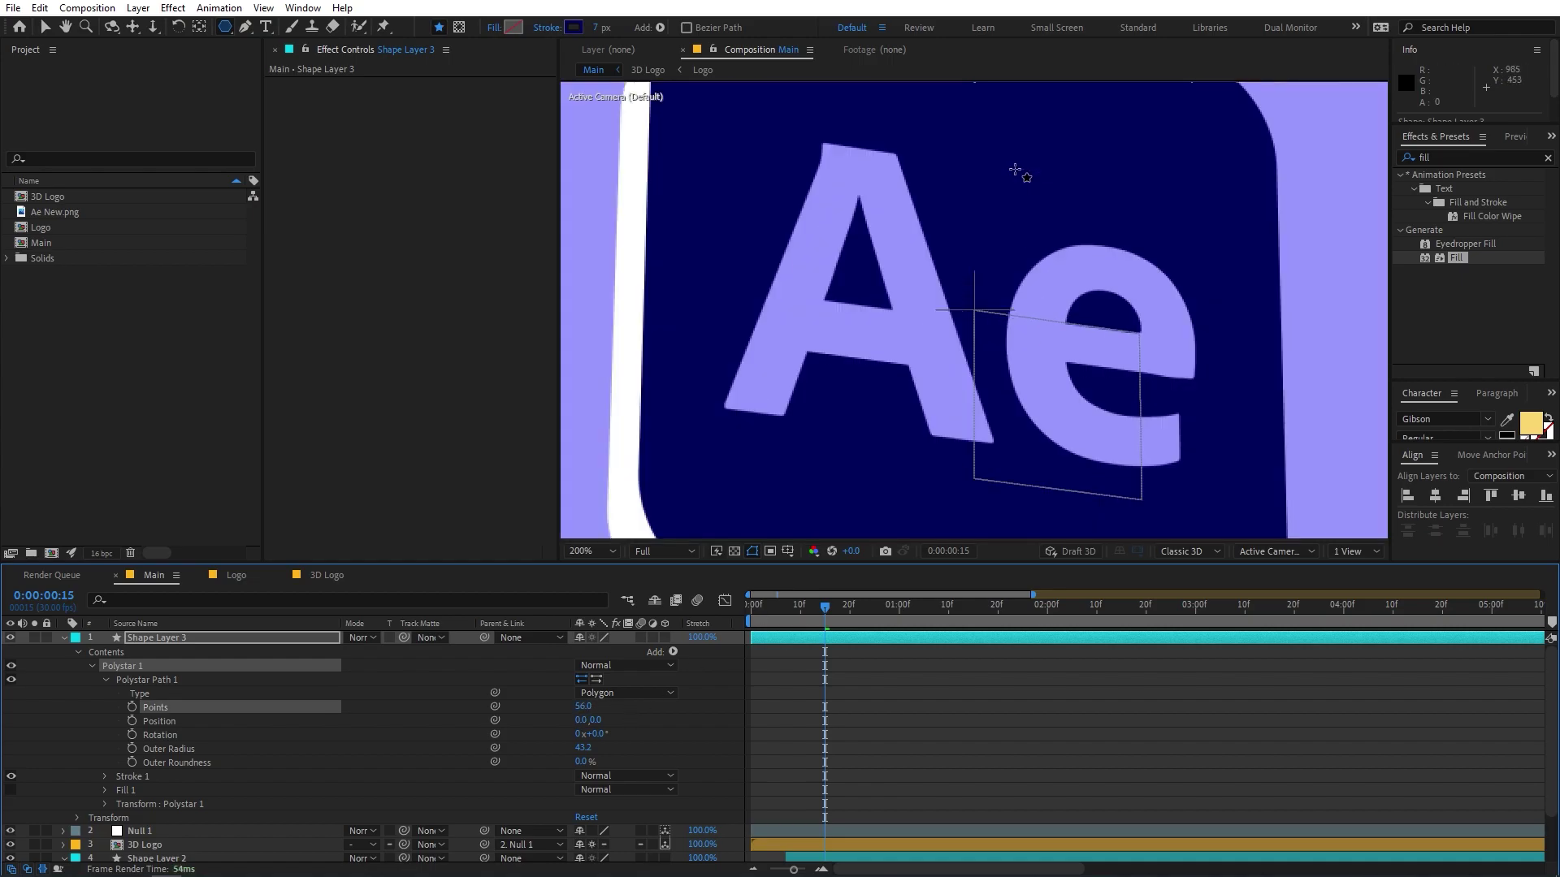
pyautogui.scroll(5, 942, 485)
pyautogui.press('q')
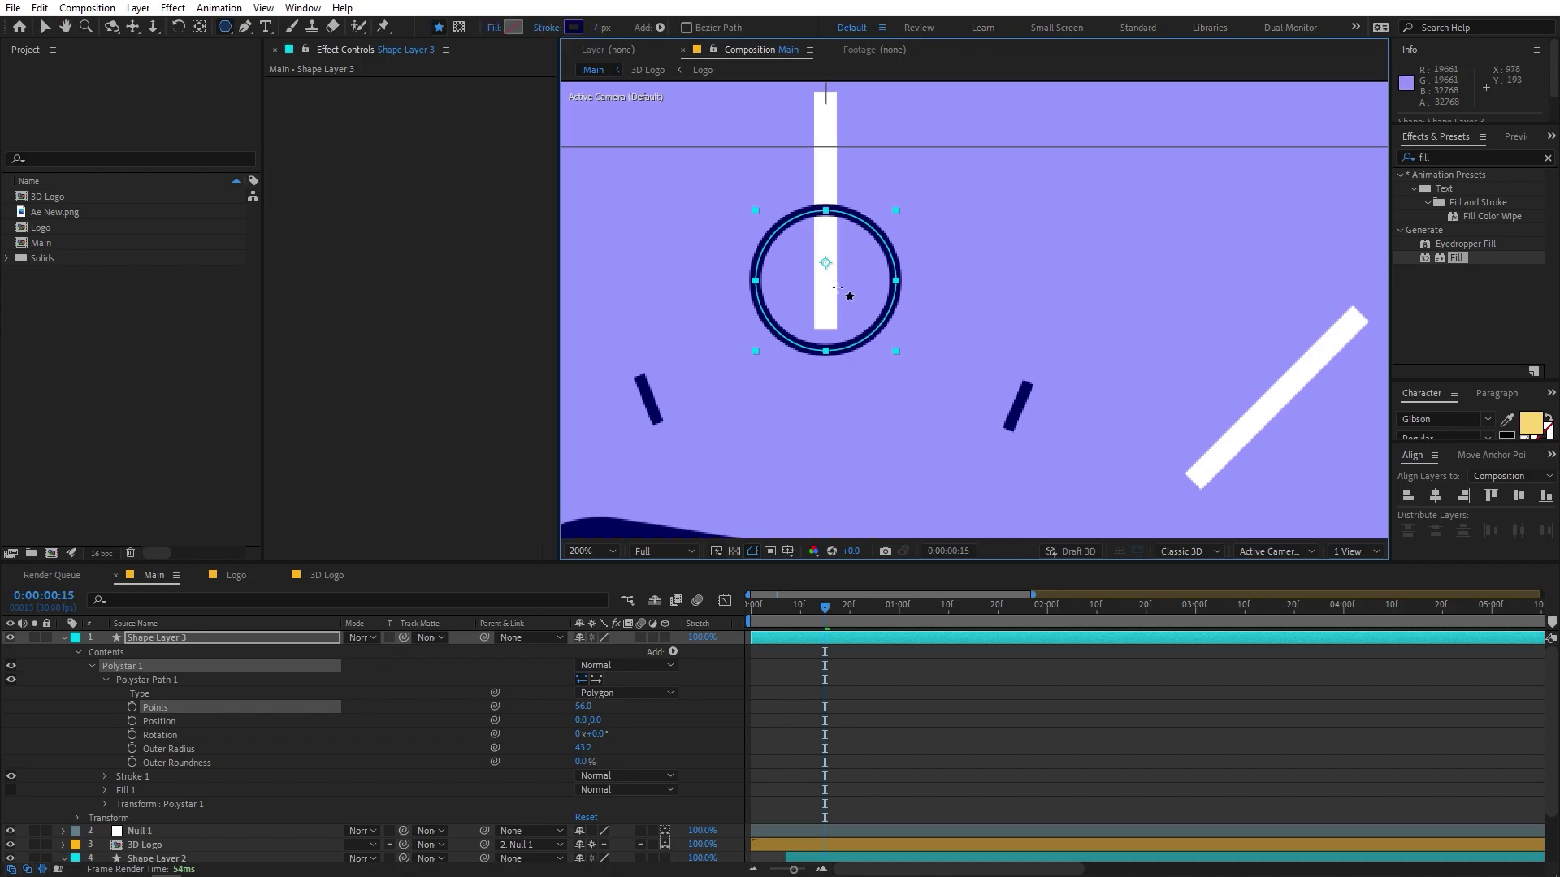
pyautogui.scroll(-4, 903, 398)
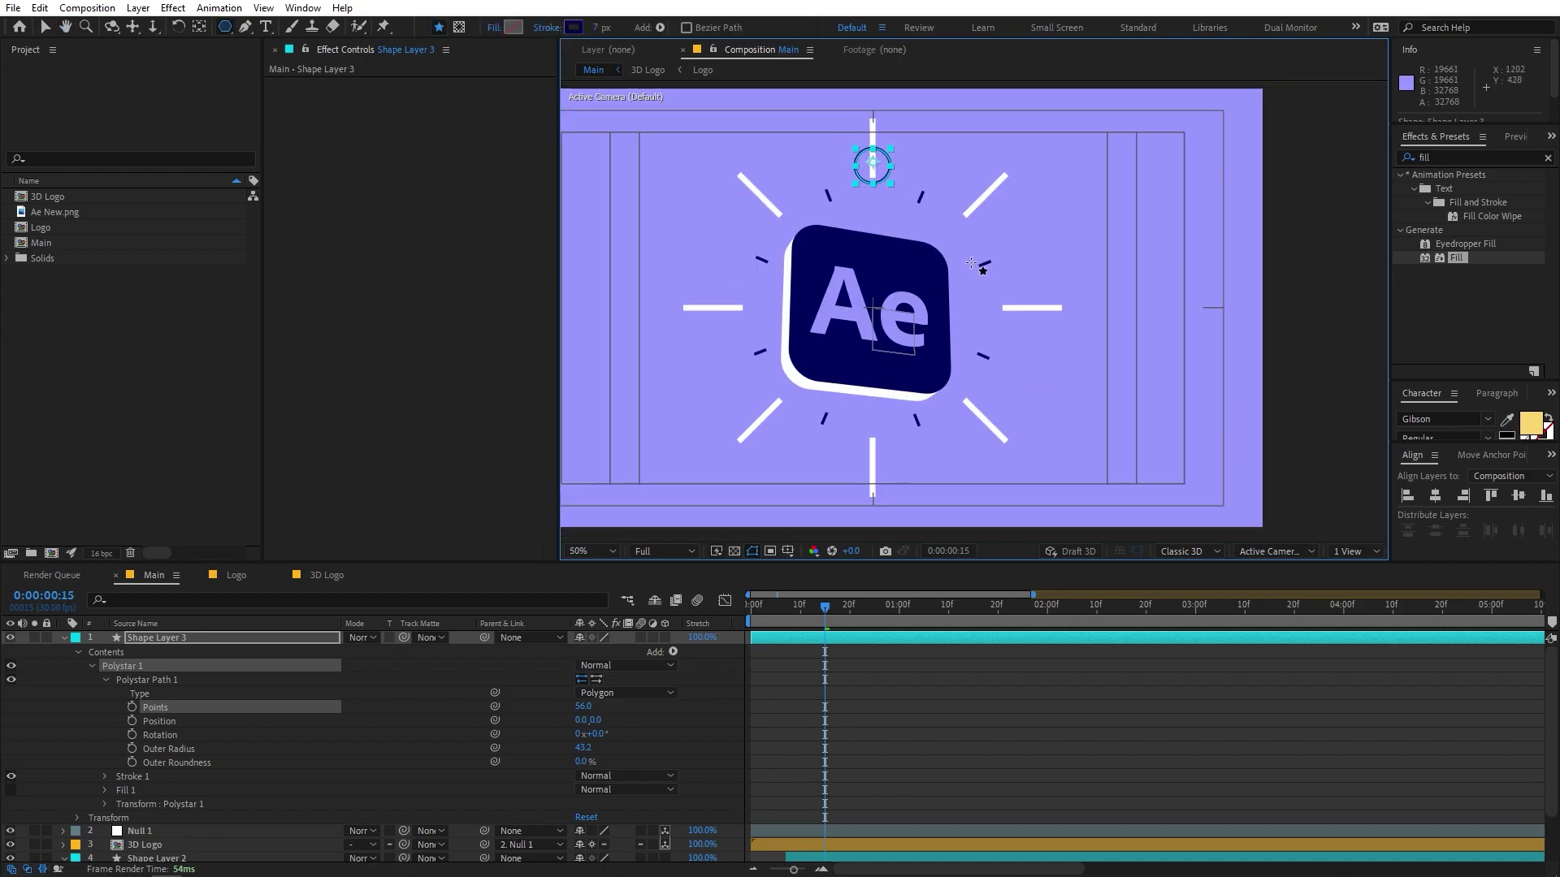
# Move the circle layer's anchor point to the composition's center with the Pan Behind tool
pyautogui.click(169, 642)
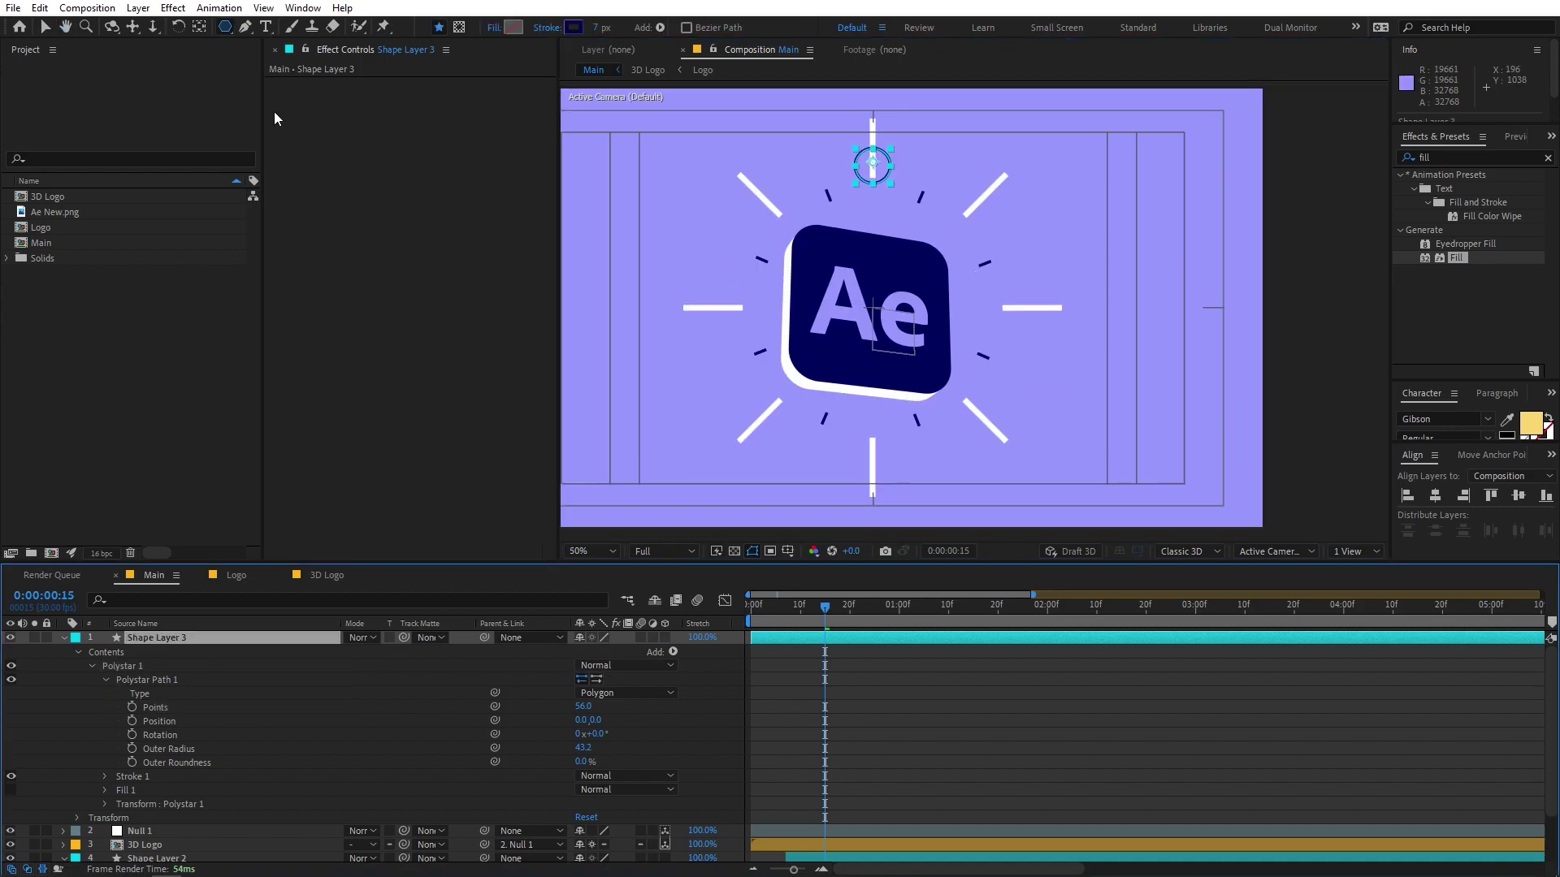
pyautogui.click(199, 28)
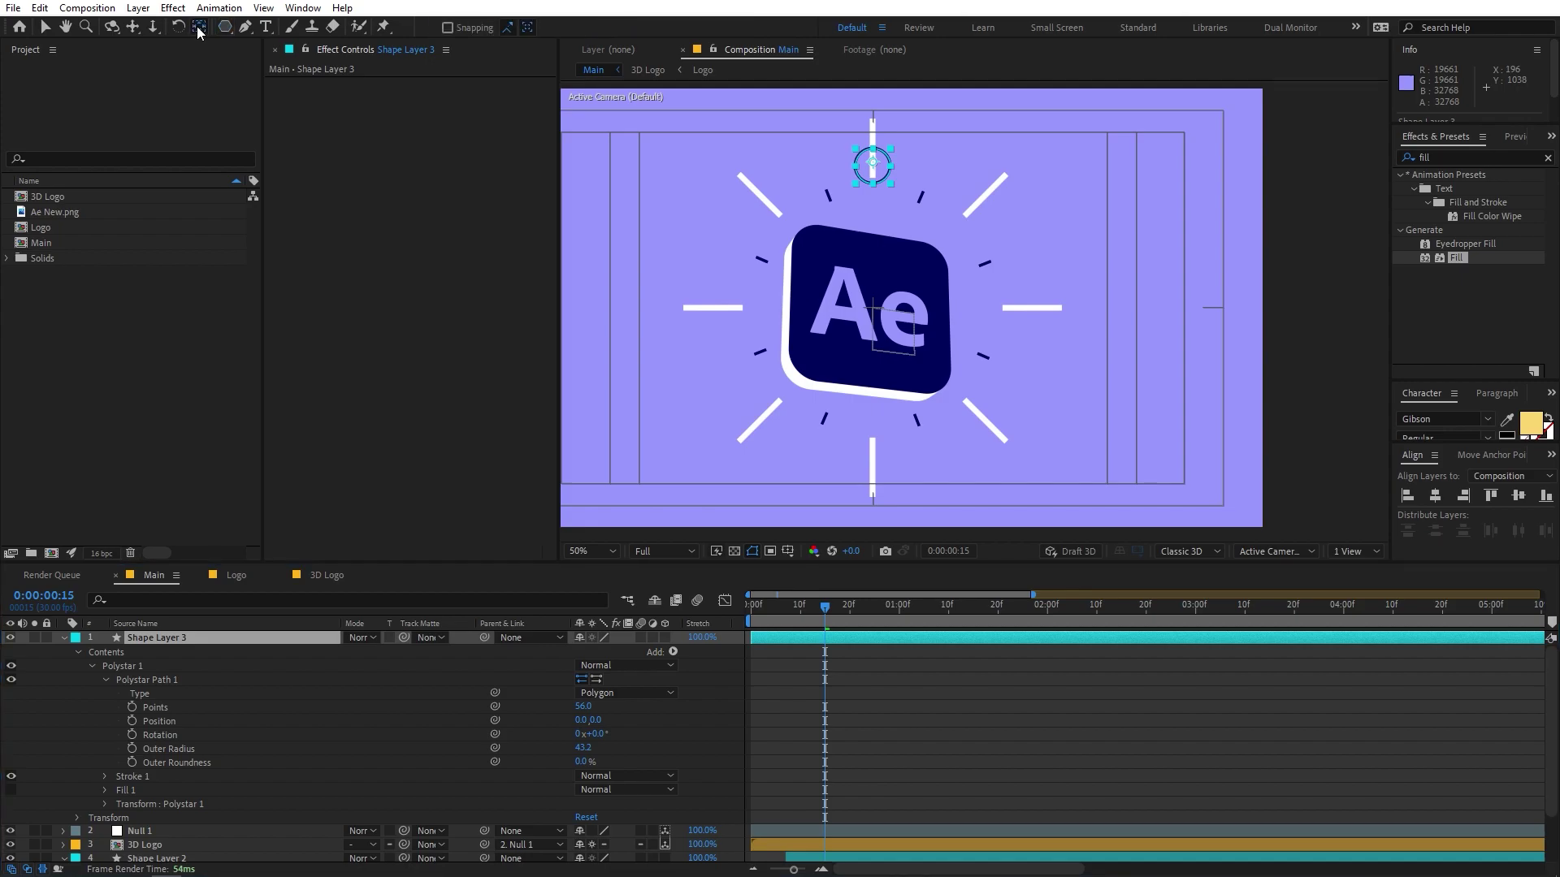
pyautogui.moveTo(876, 165); pyautogui.dragTo(875, 307)
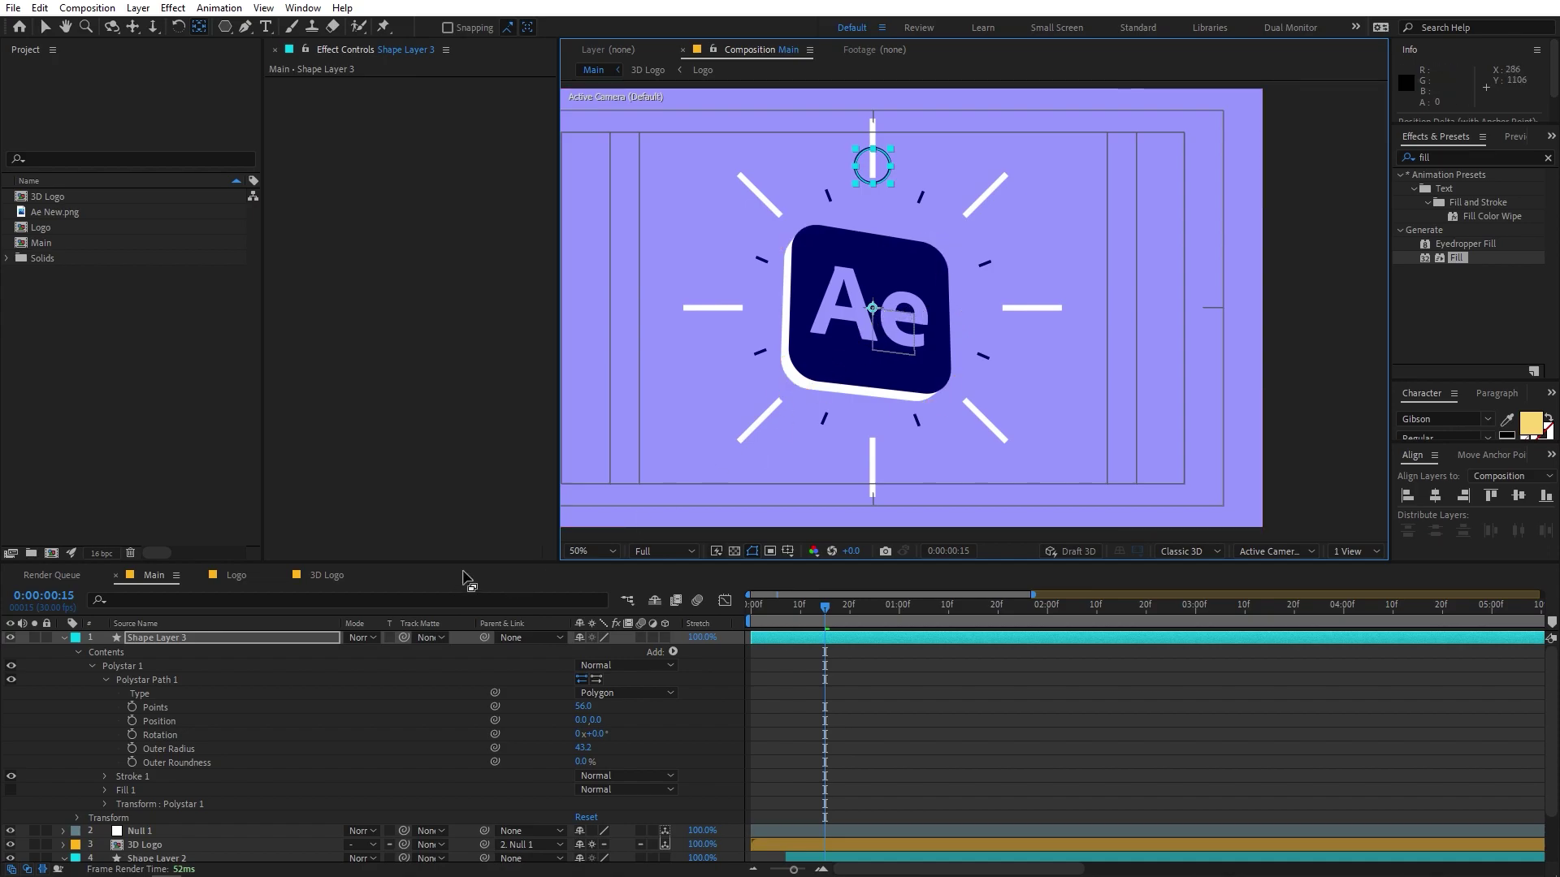
# Add a Repeater to the circle's shape layer and set its Copies to 8
pyautogui.click(783, 593)
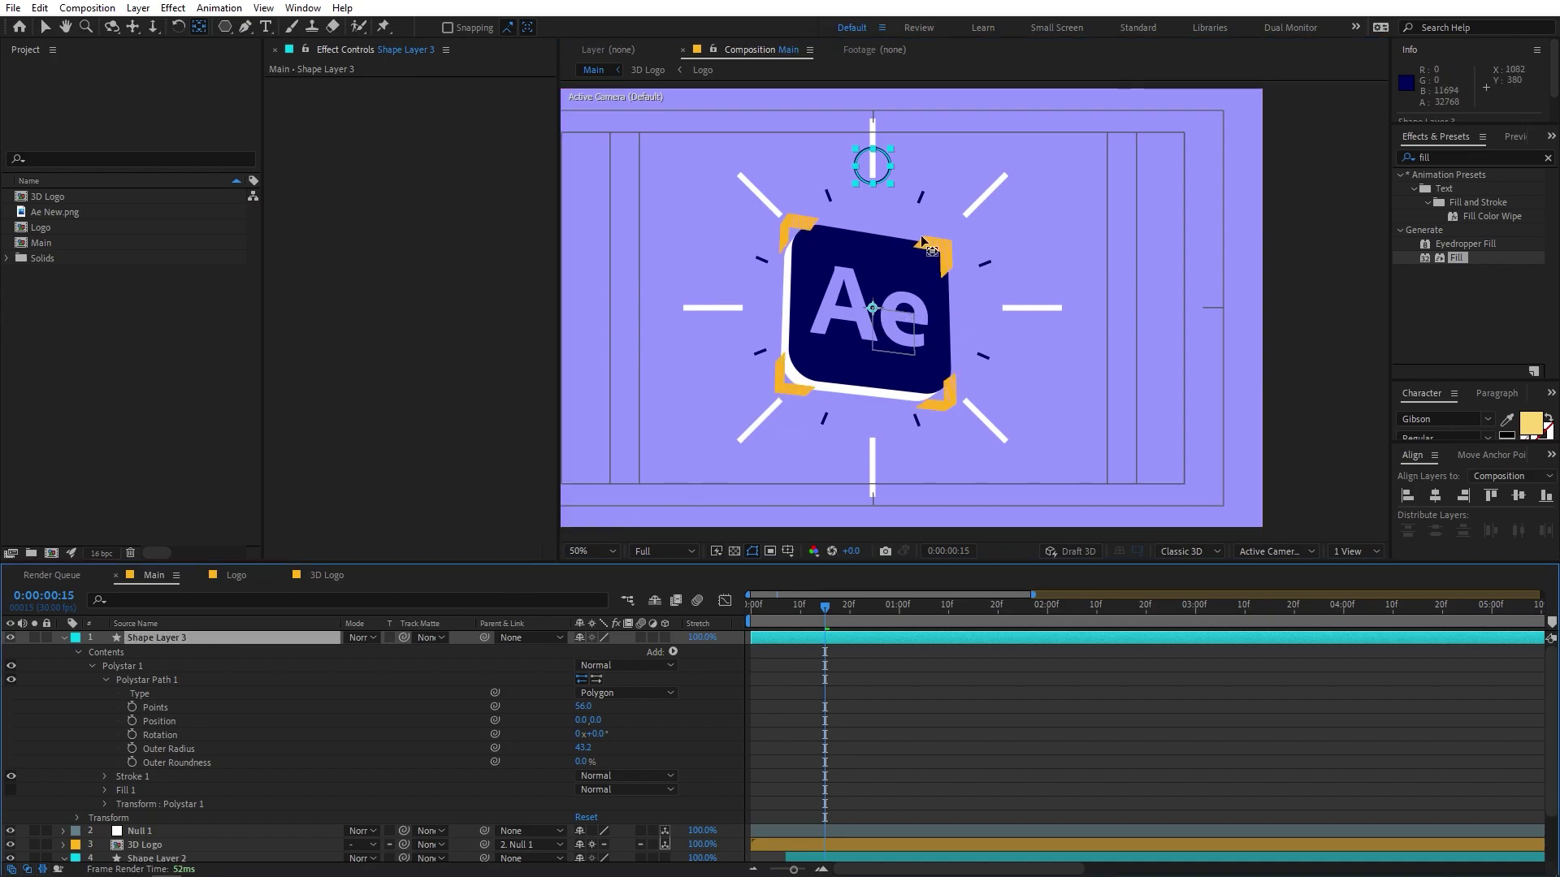
pyautogui.click(673, 652)
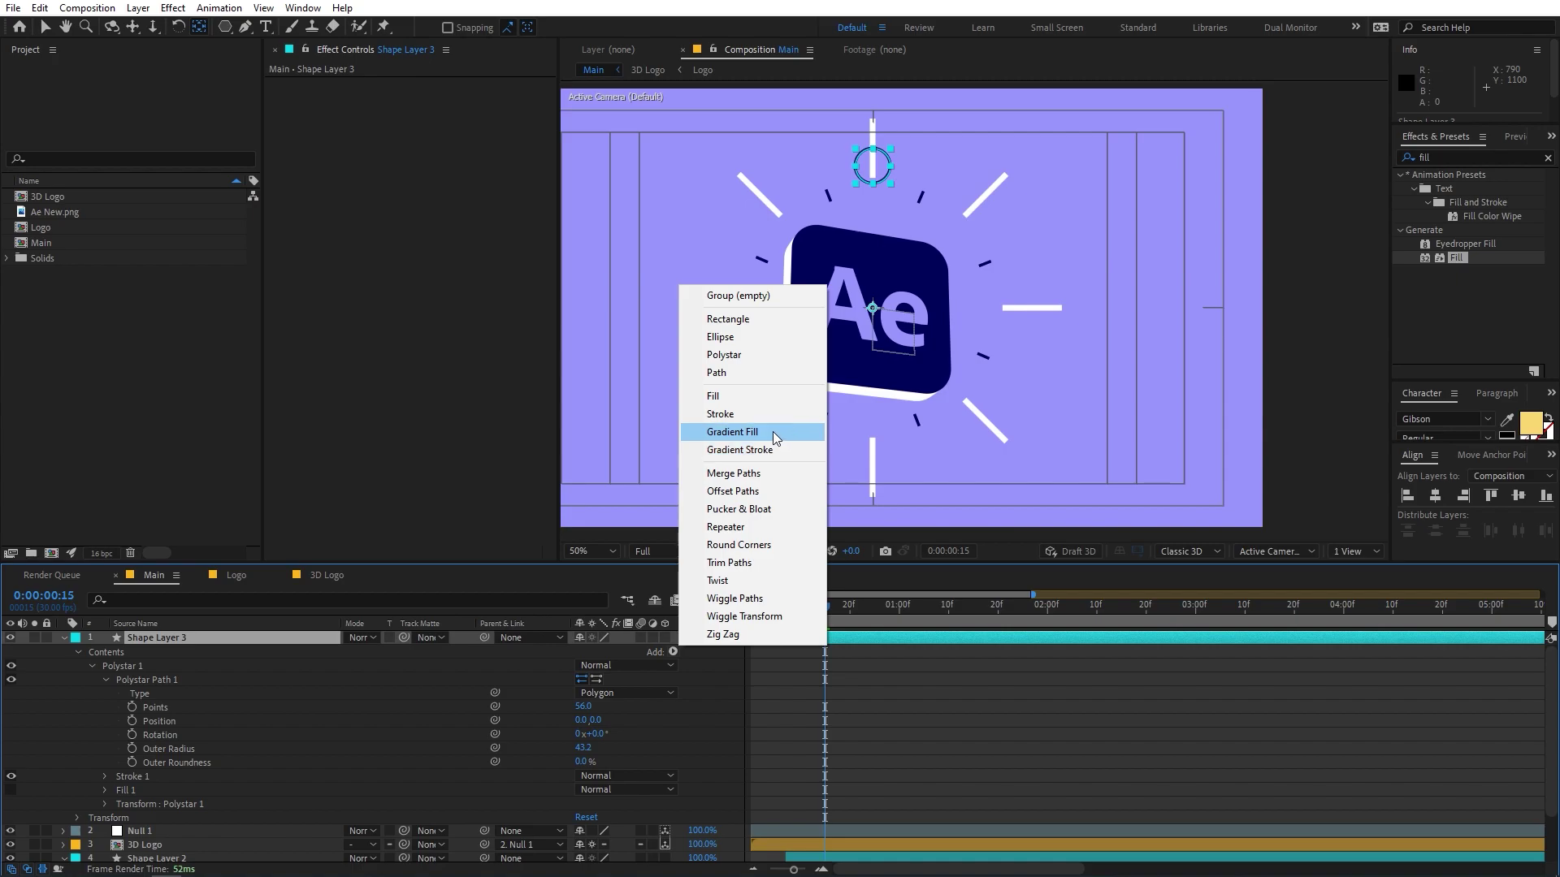
pyautogui.click(726, 526)
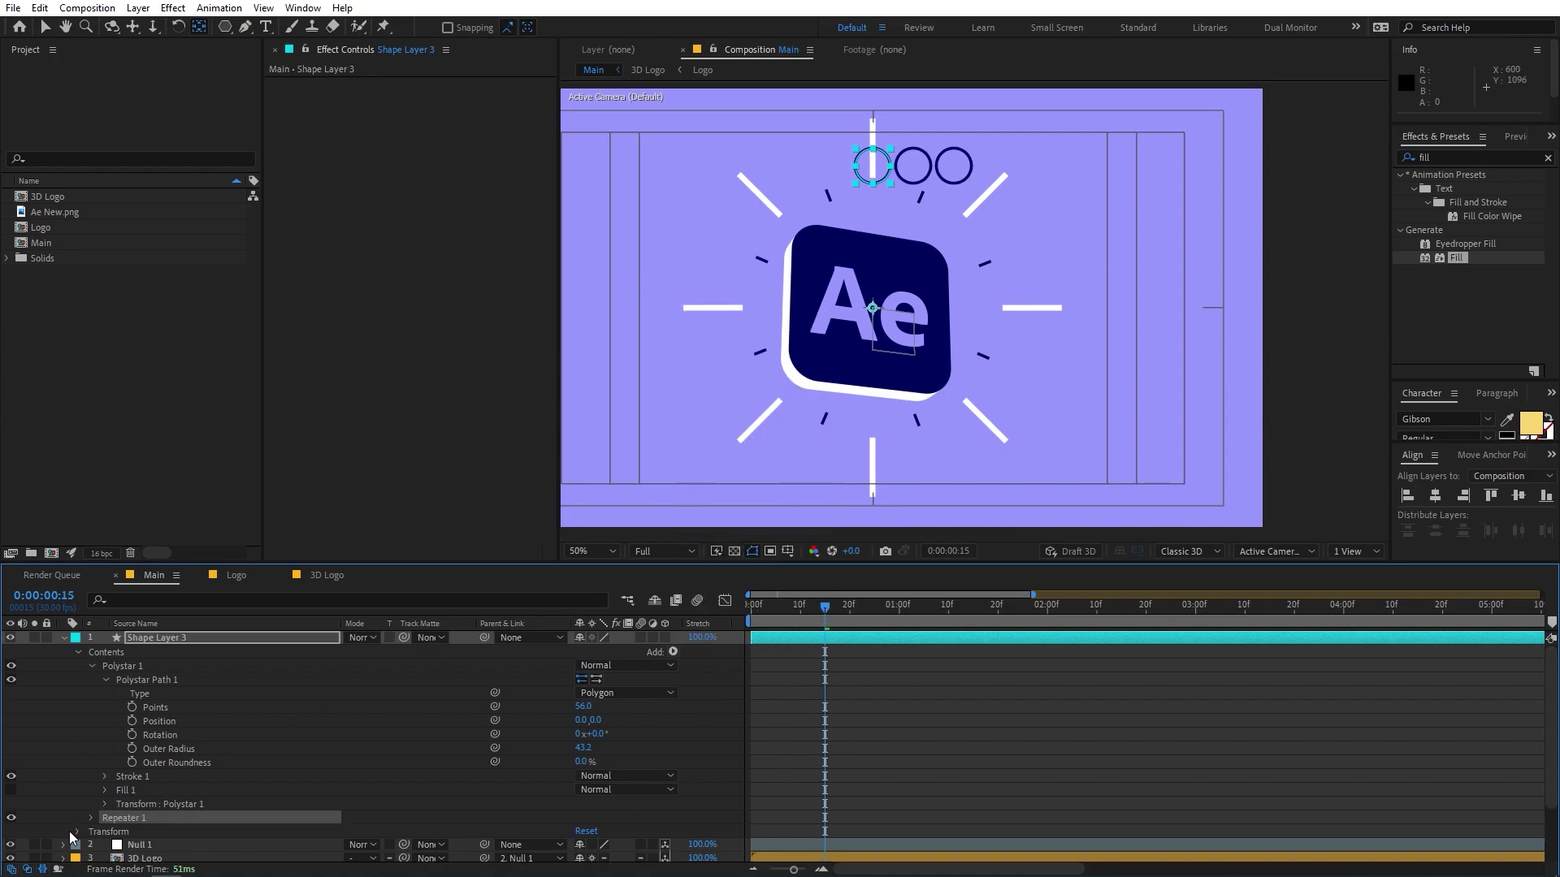
pyautogui.click(88, 815)
pyautogui.scroll(-3, 88, 796)
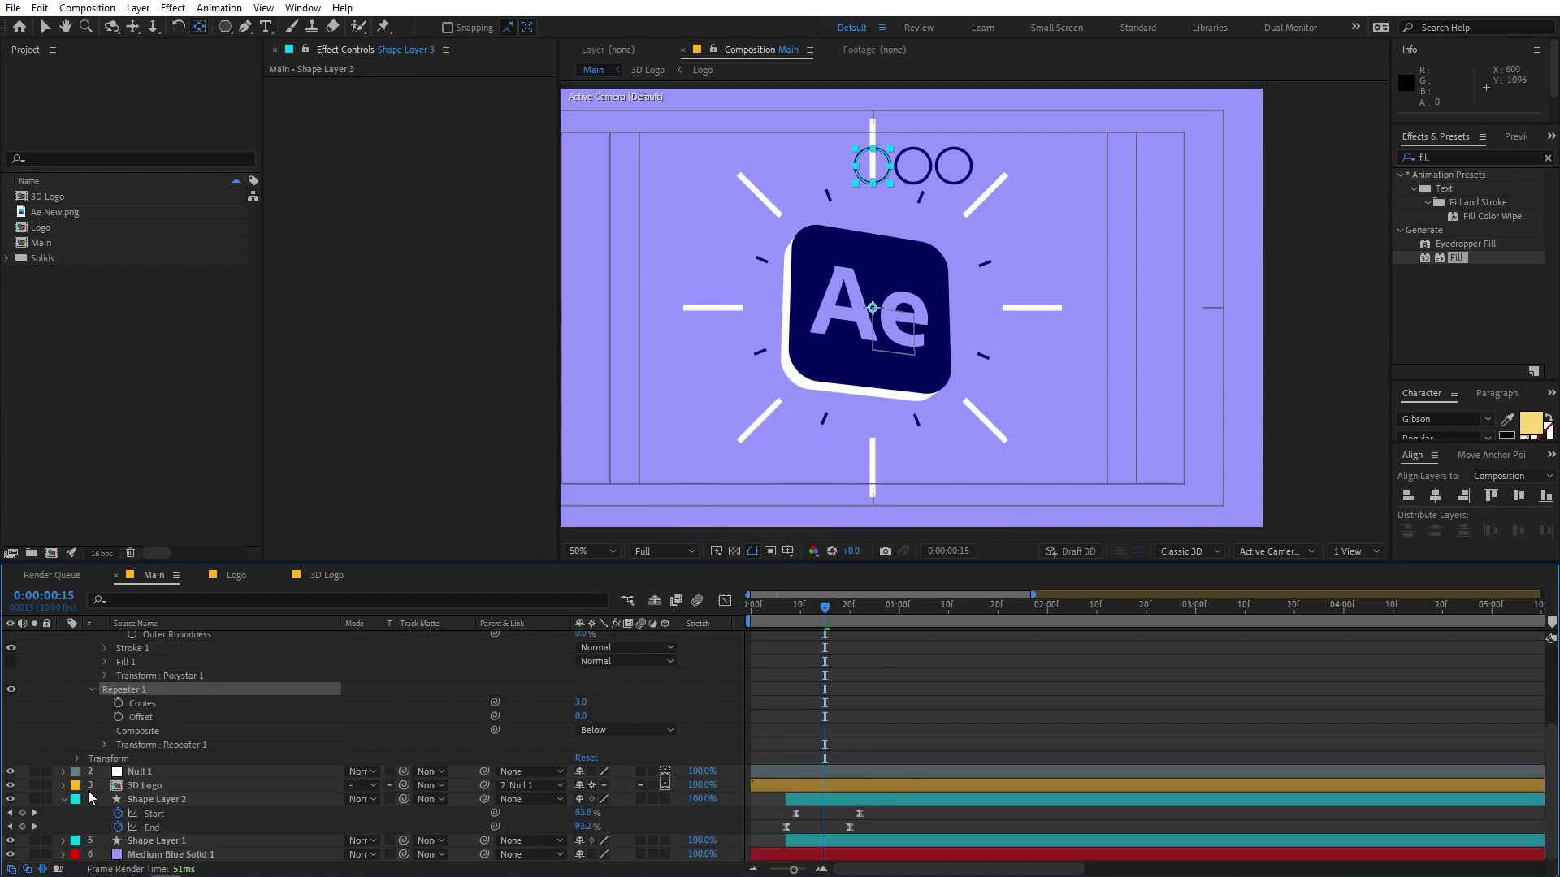
pyautogui.click(579, 703)
pyautogui.press('Return')
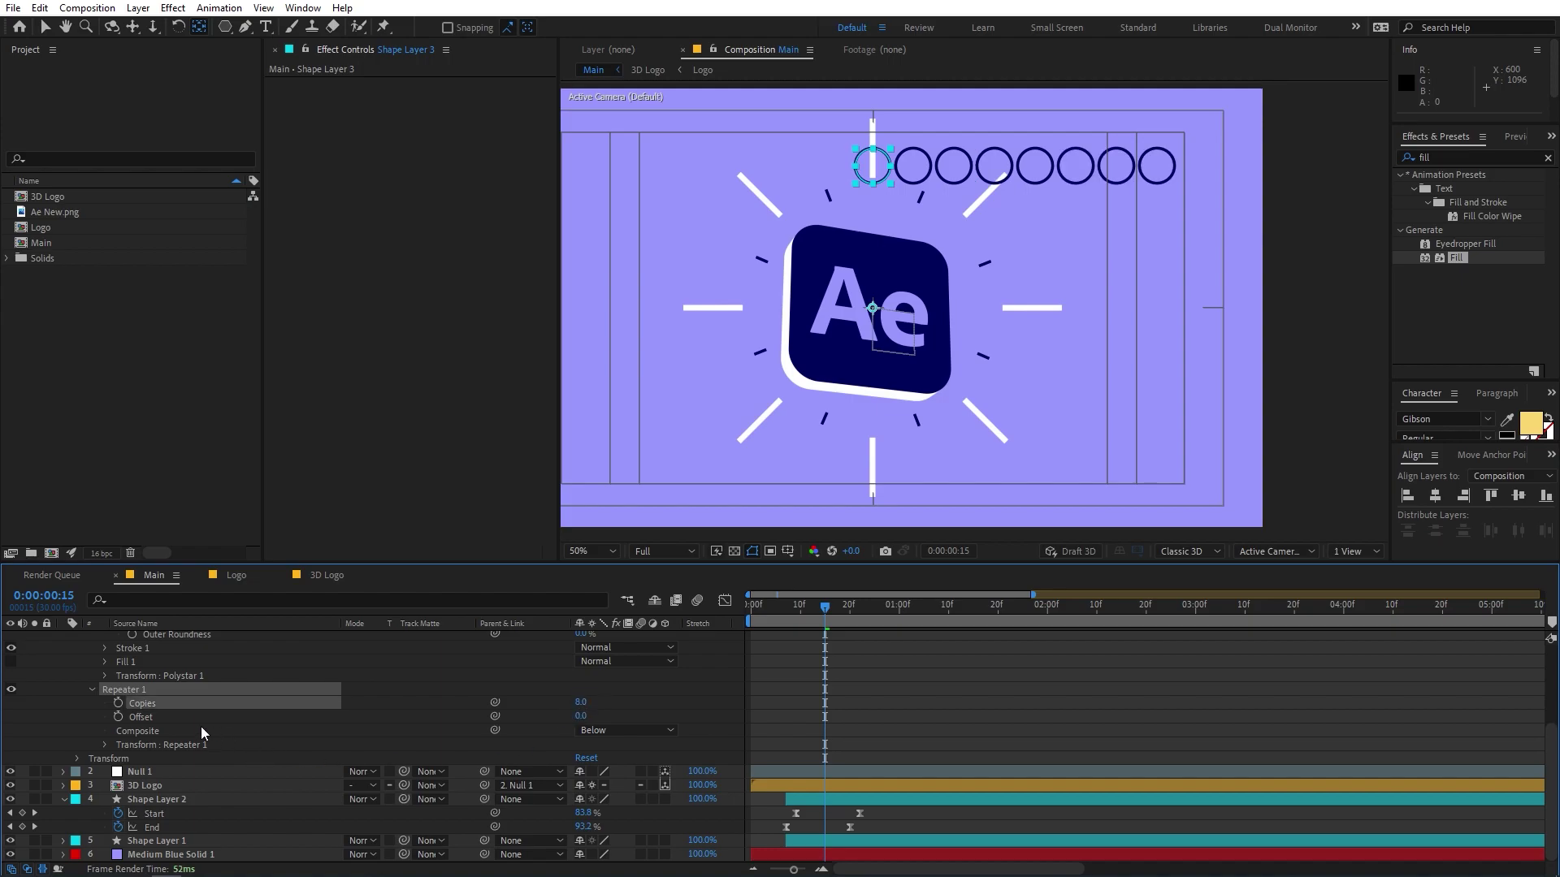
# Set the circle Repeater's transform Position to 0, 0 and its Rotation to 45 degrees
pyautogui.click(104, 745)
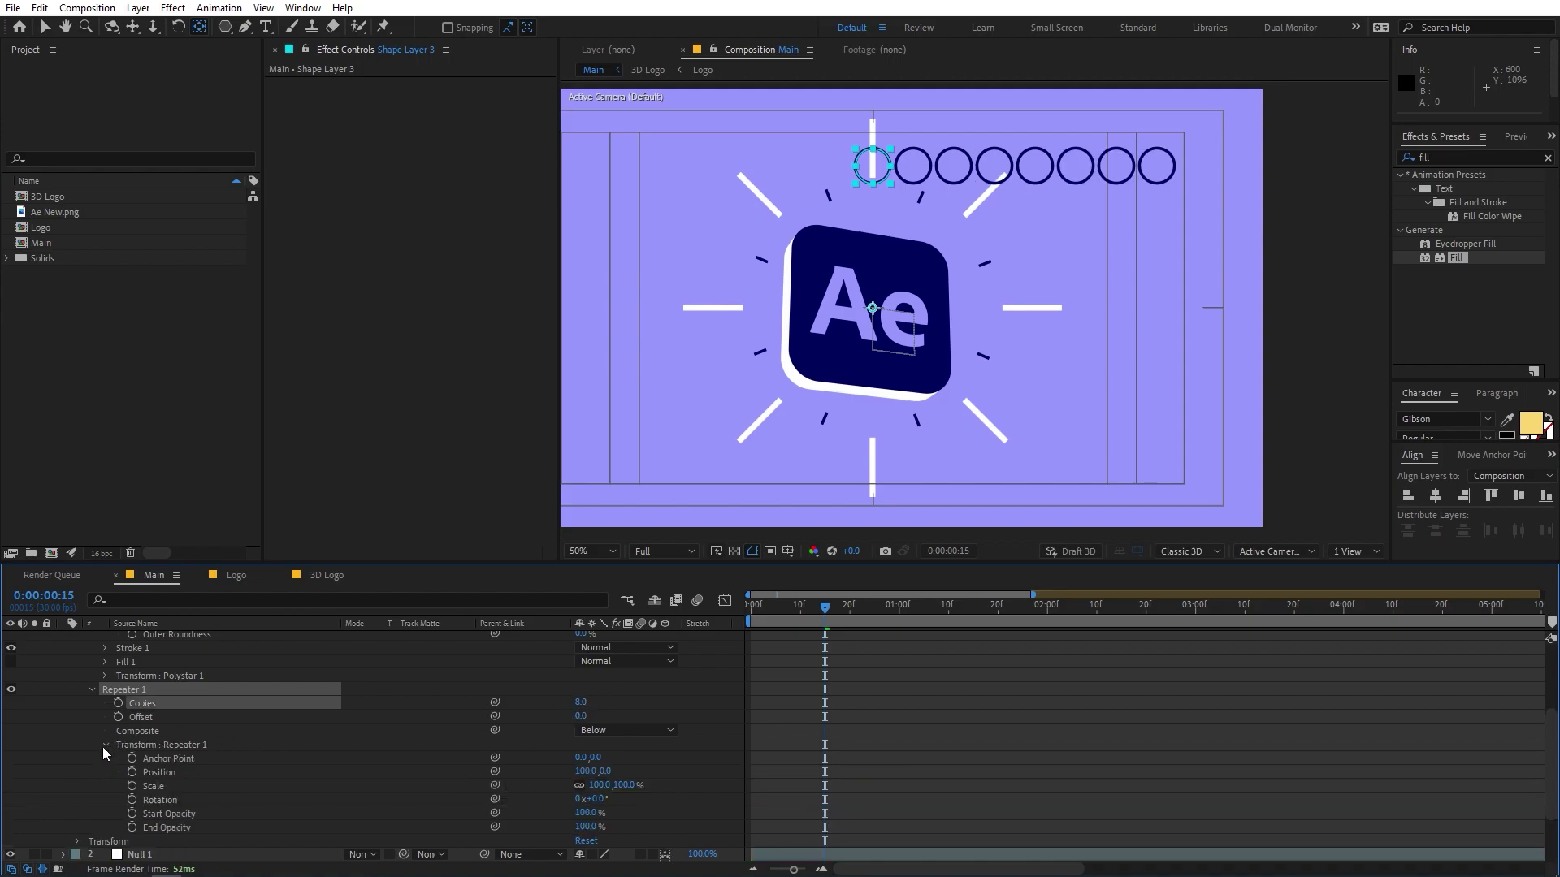
pyautogui.click(436, 774)
pyautogui.click(584, 771)
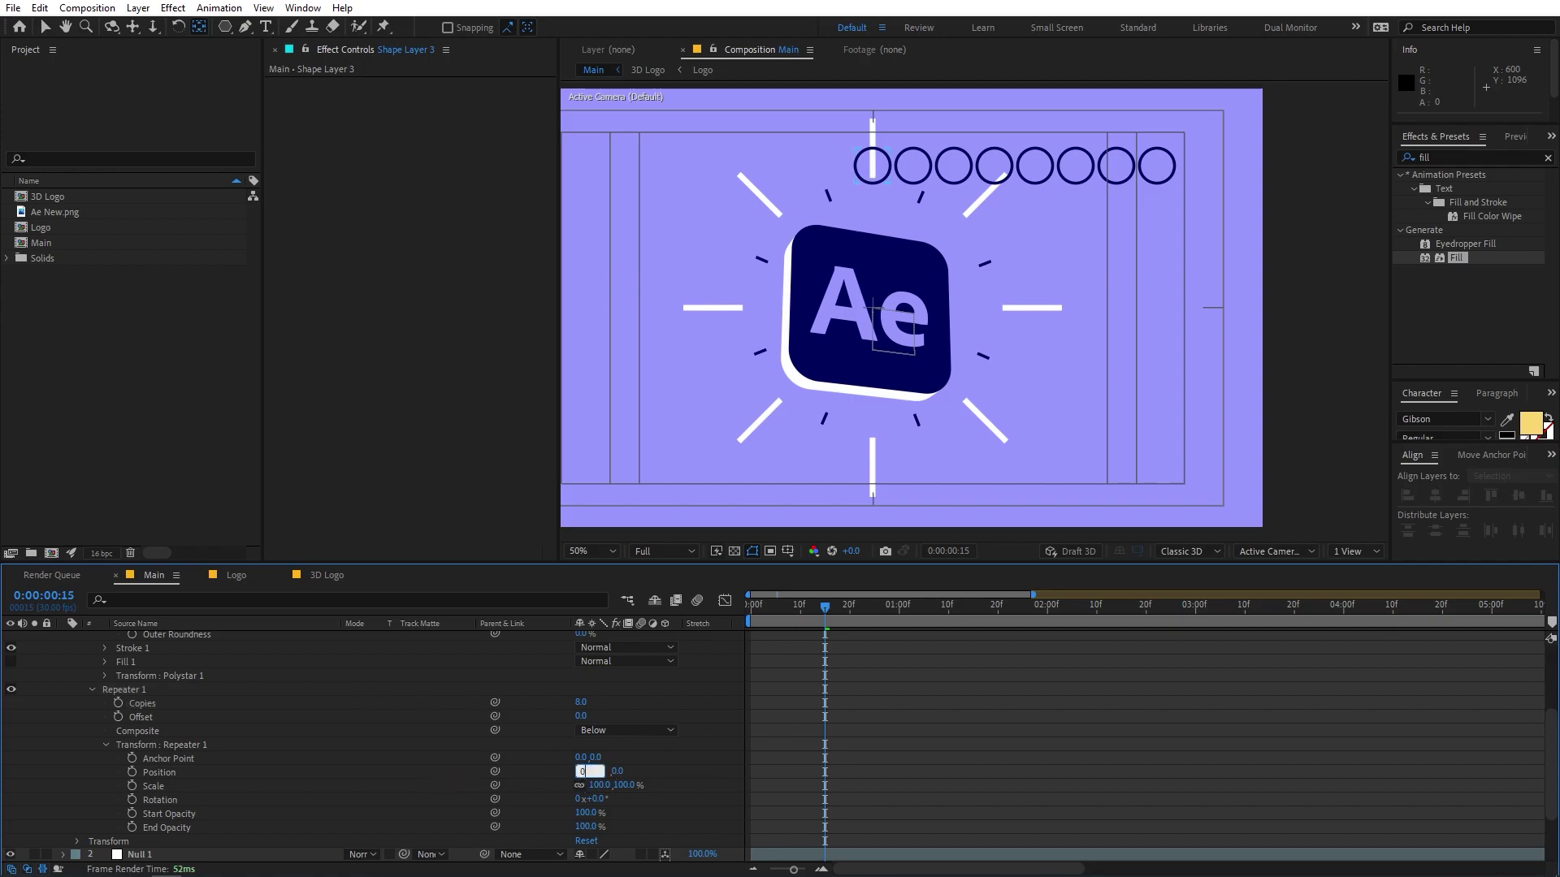
pyautogui.write('0')
pyautogui.press('Return')
pyautogui.click(596, 799)
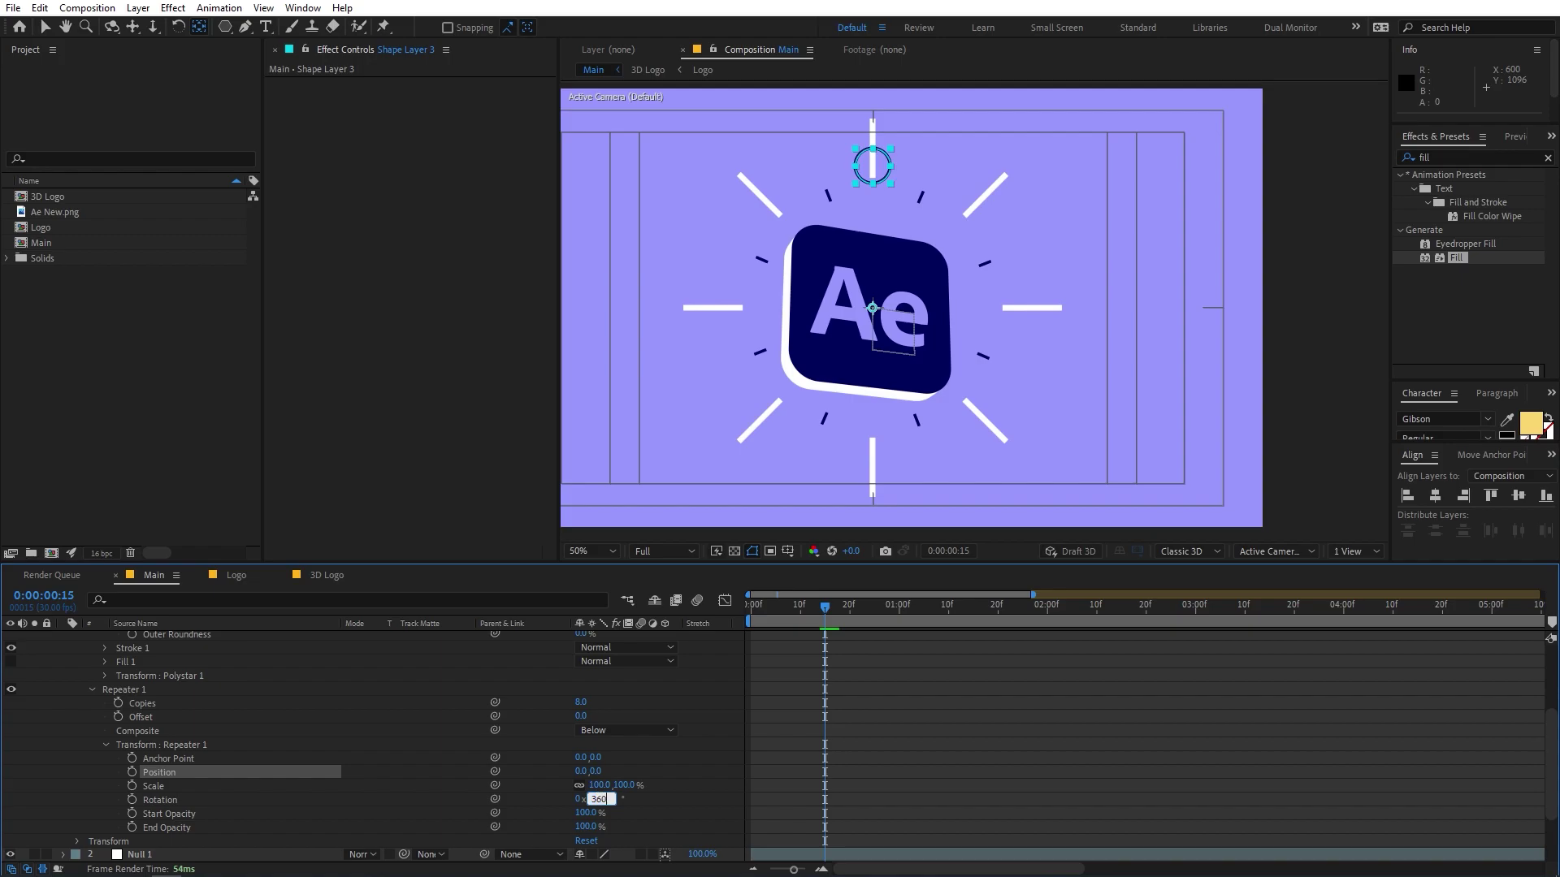
pyautogui.press('Return')
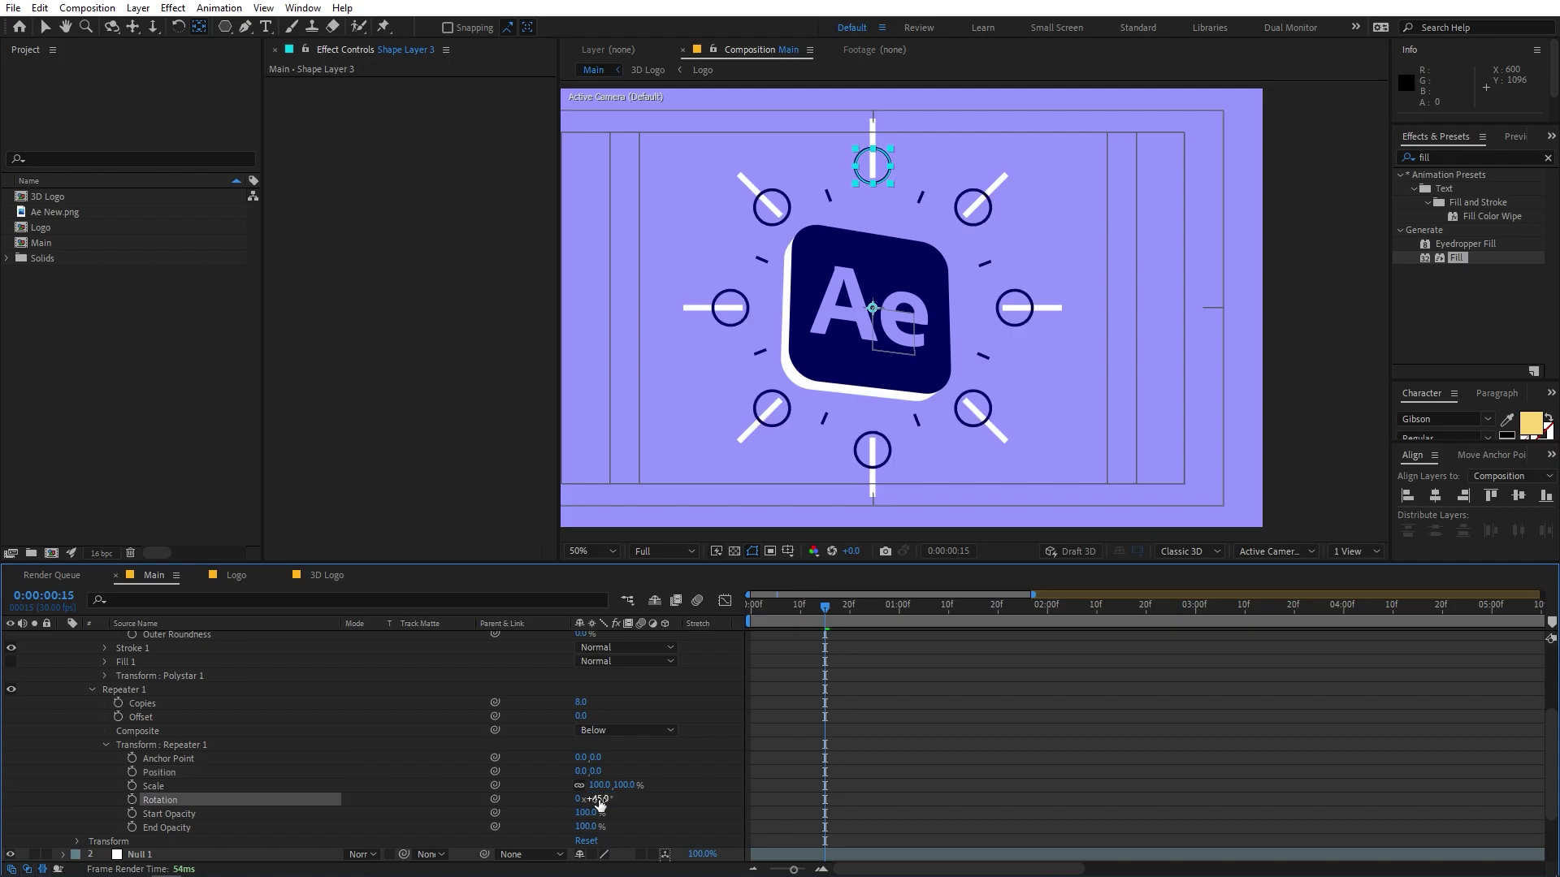
# At 0:00:00:07, set the circle layer's Scale to 0%
pyautogui.press('s')
pyautogui.moveTo(601, 652)
pyautogui.mouseDown()
pyautogui.moveTo(589, 655)
pyautogui.moveTo(637, 668)
pyautogui.moveTo(596, 671)
pyautogui.mouseUp()
pyautogui.moveTo(797, 615); pyautogui.dragTo(780, 623)
pyautogui.click(600, 652)
pyautogui.press('Return')
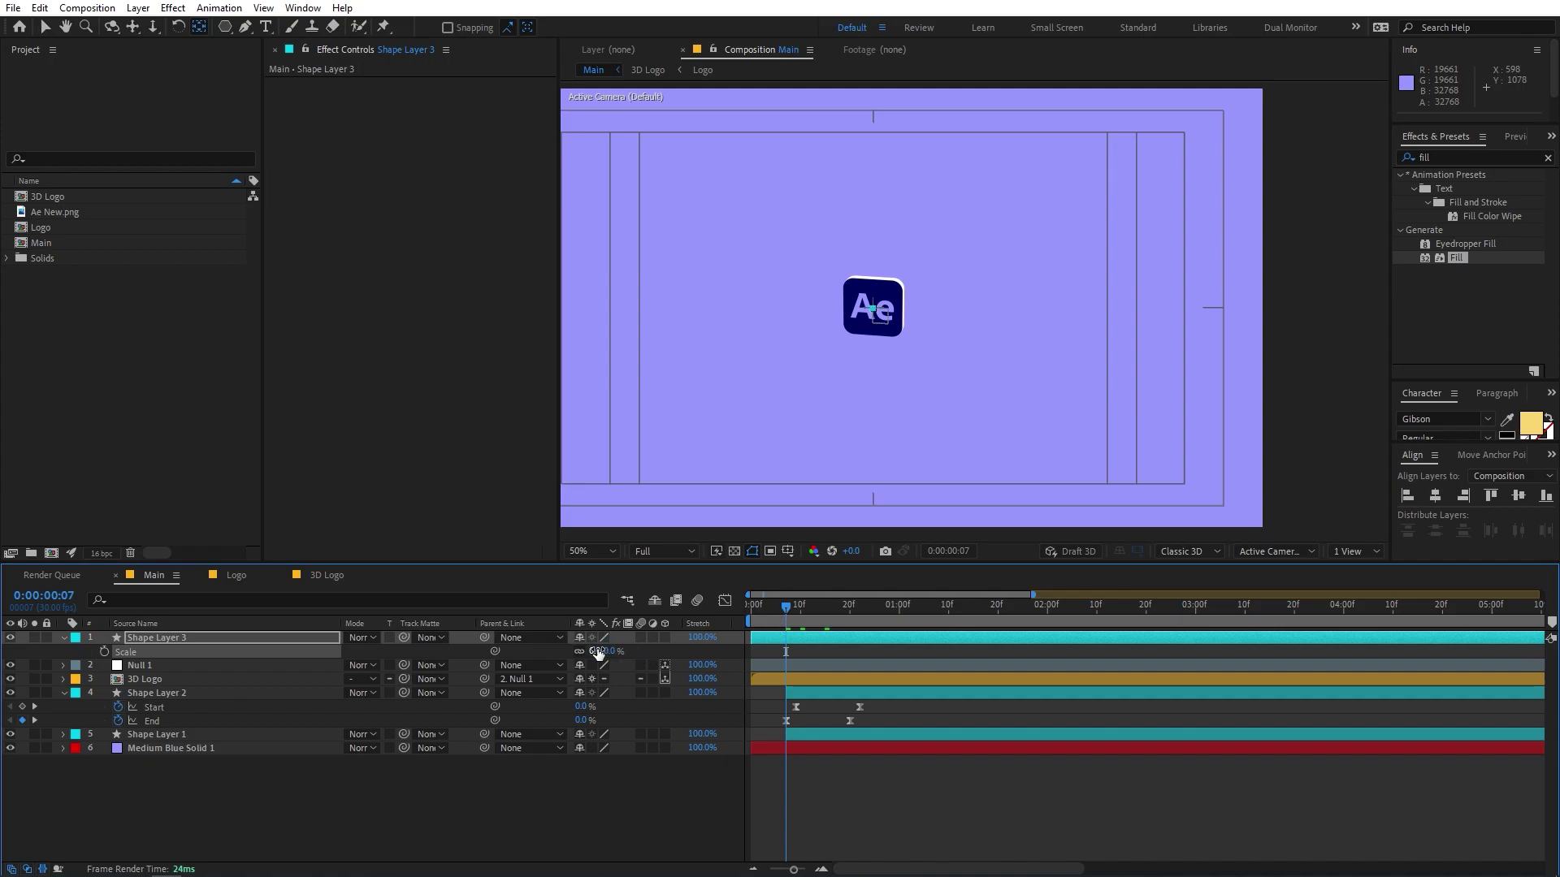
# Keyframe the circle layer's Scale from 0% at 0:00:00:07 to 112.9% at 0:00:00:20
pyautogui.click(103, 652)
pyautogui.moveTo(814, 607); pyautogui.dragTo(839, 619)
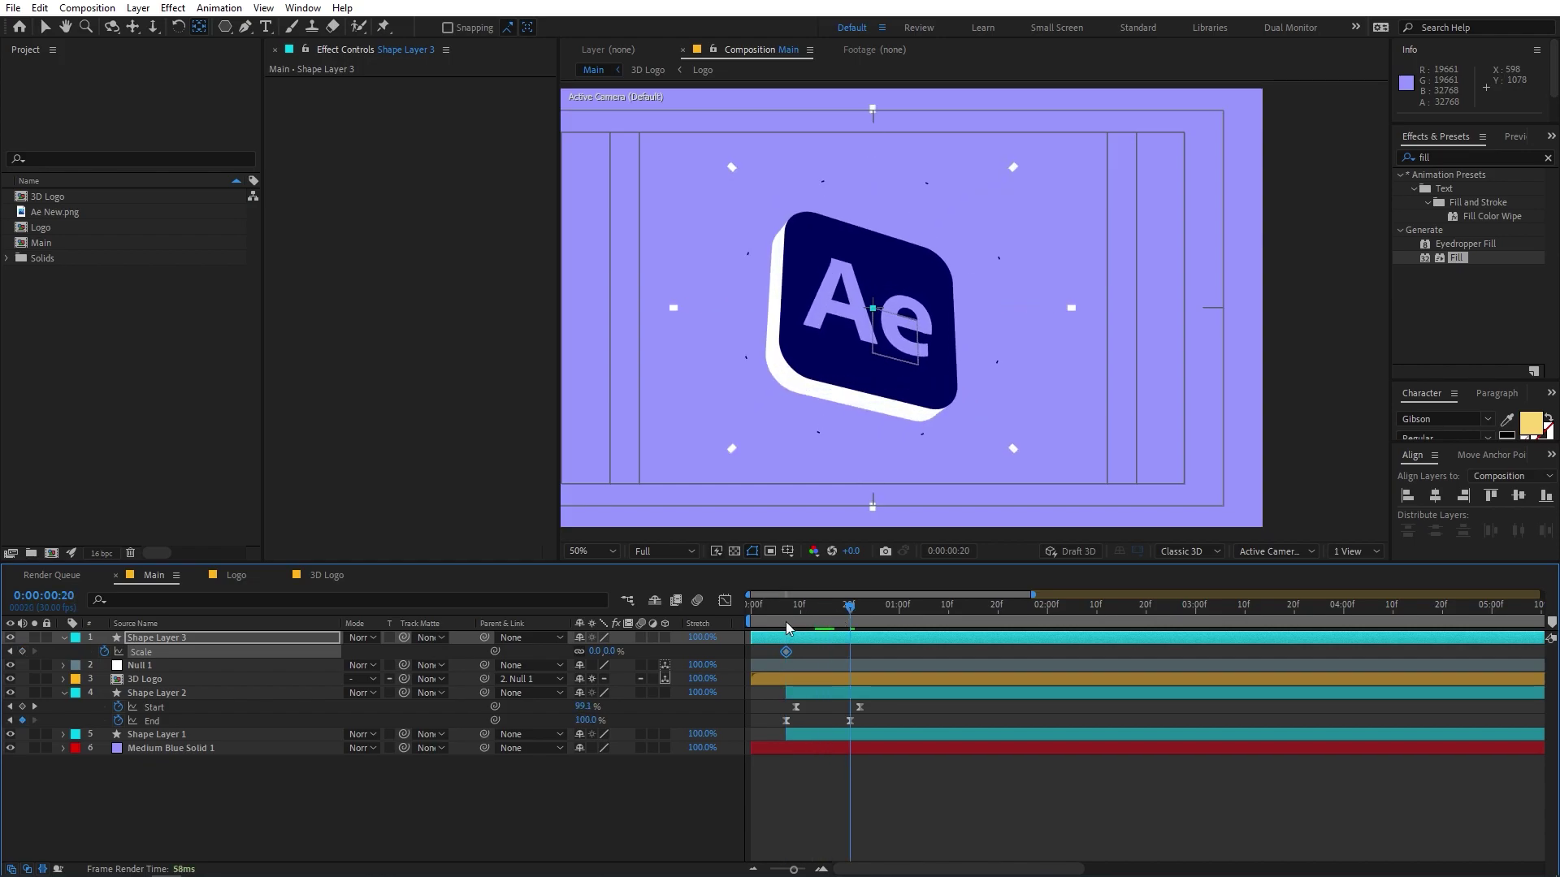
pyautogui.moveTo(591, 650); pyautogui.dragTo(1027, 568)
pyautogui.moveTo(752, 619); pyautogui.dragTo(872, 617)
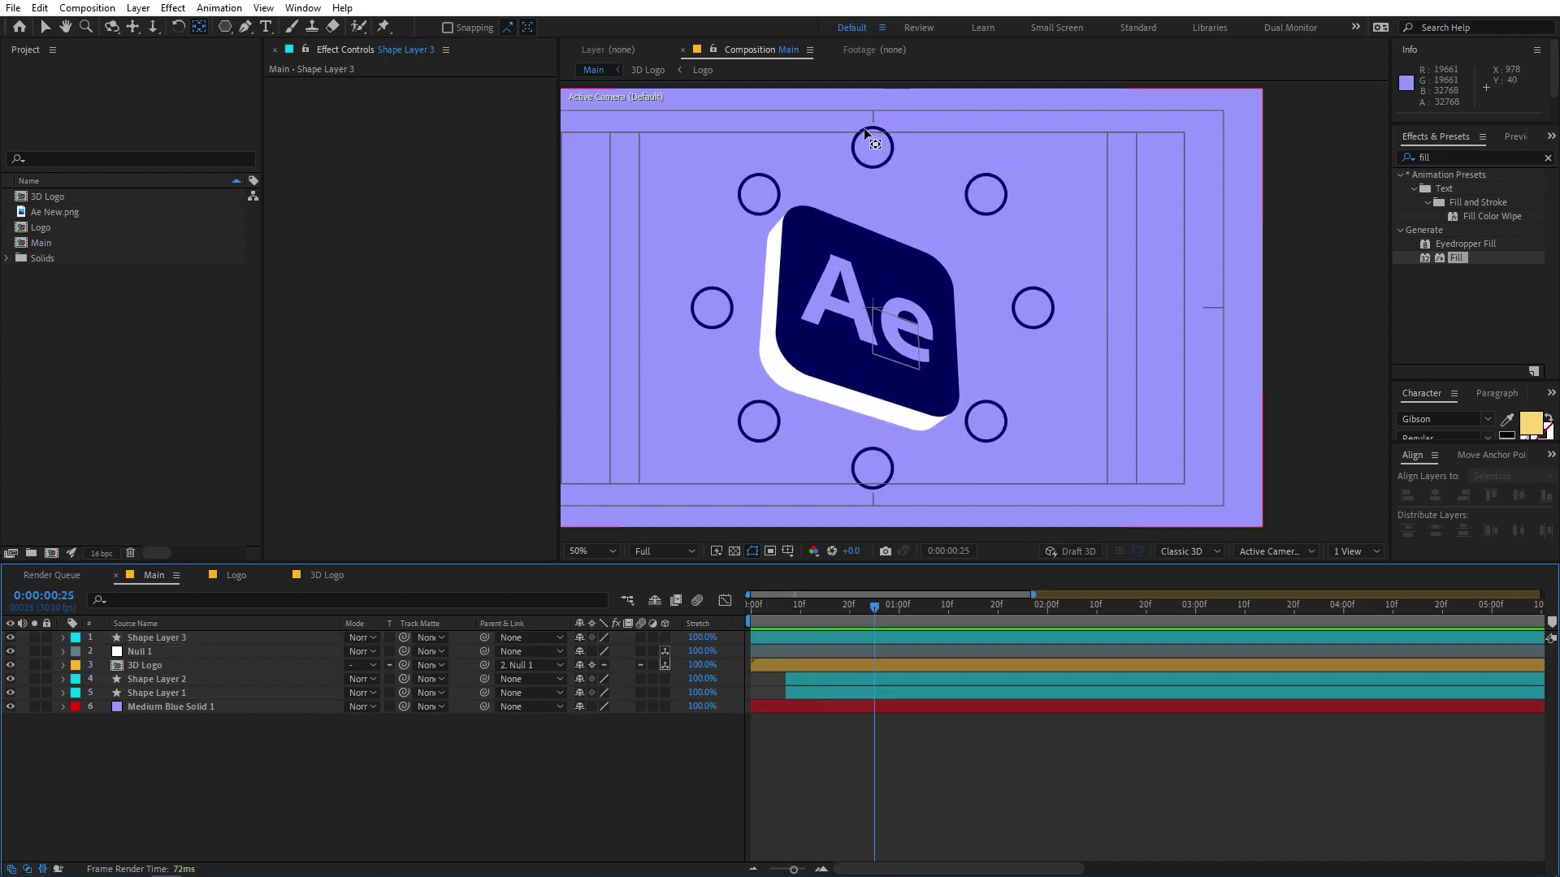
# Set the Polystar 1 group's transform Scale to about 50.4% in Shape Layer 3 to make the repeated circles smaller
pyautogui.click(63, 637)
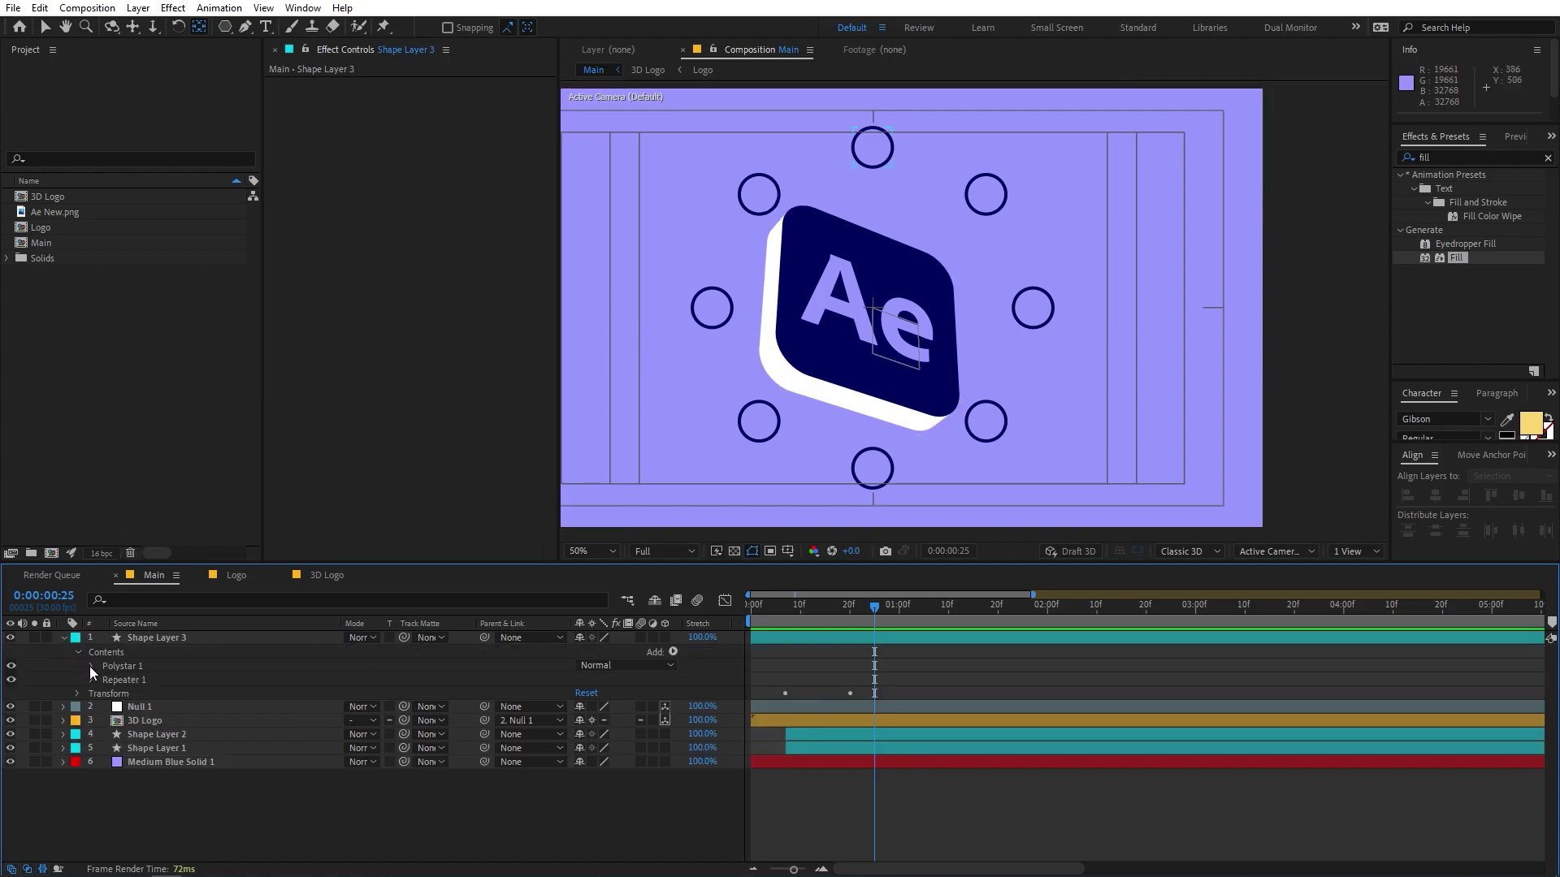
pyautogui.click(92, 666)
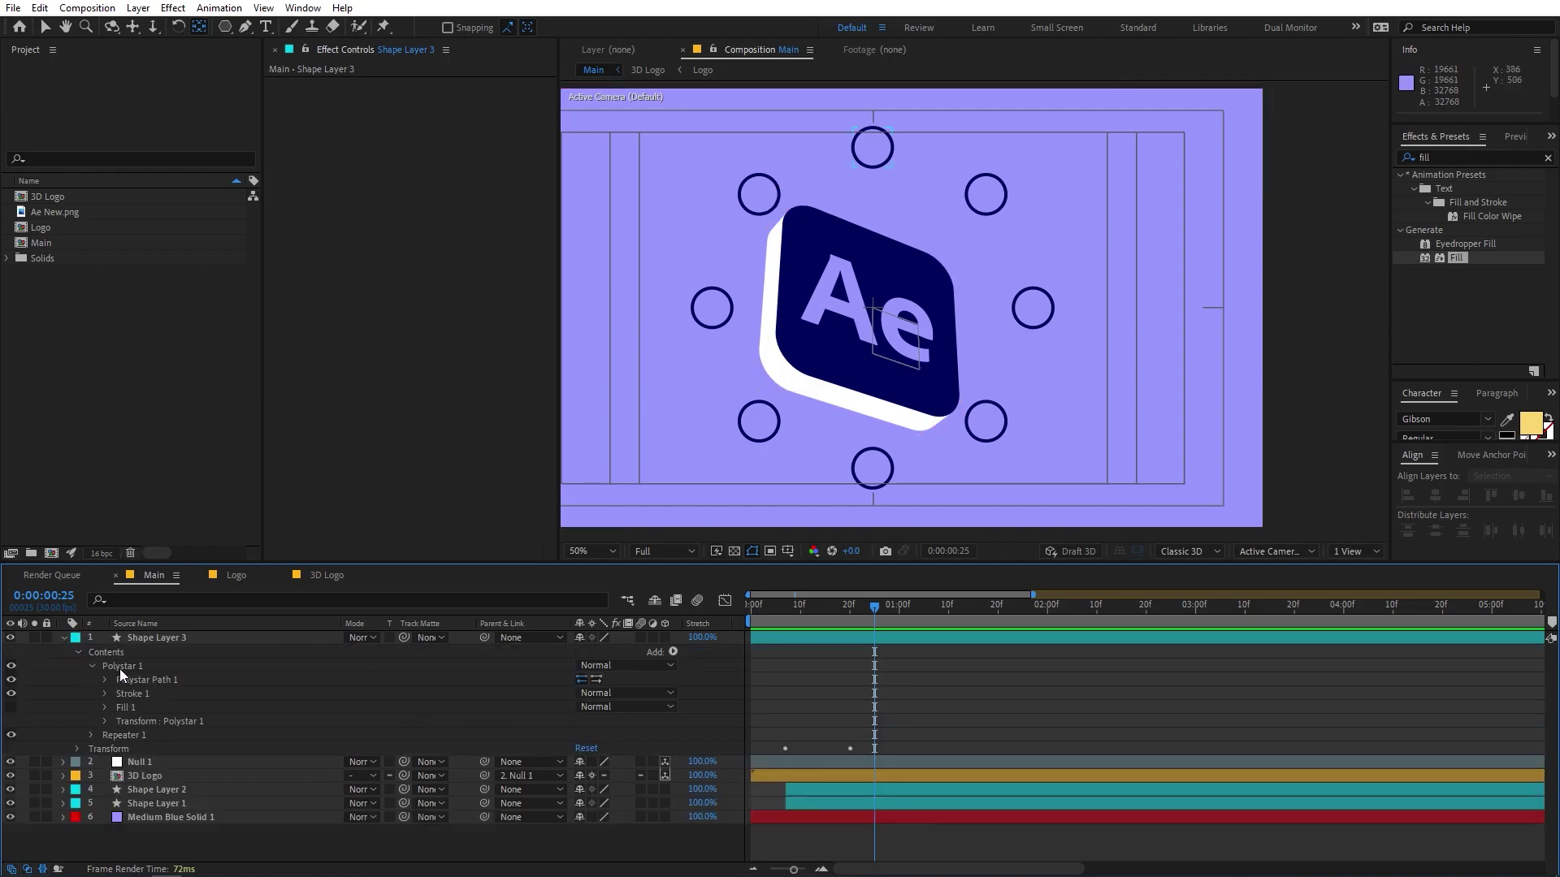
pyautogui.click(105, 722)
pyautogui.moveTo(597, 766); pyautogui.dragTo(224, 782)
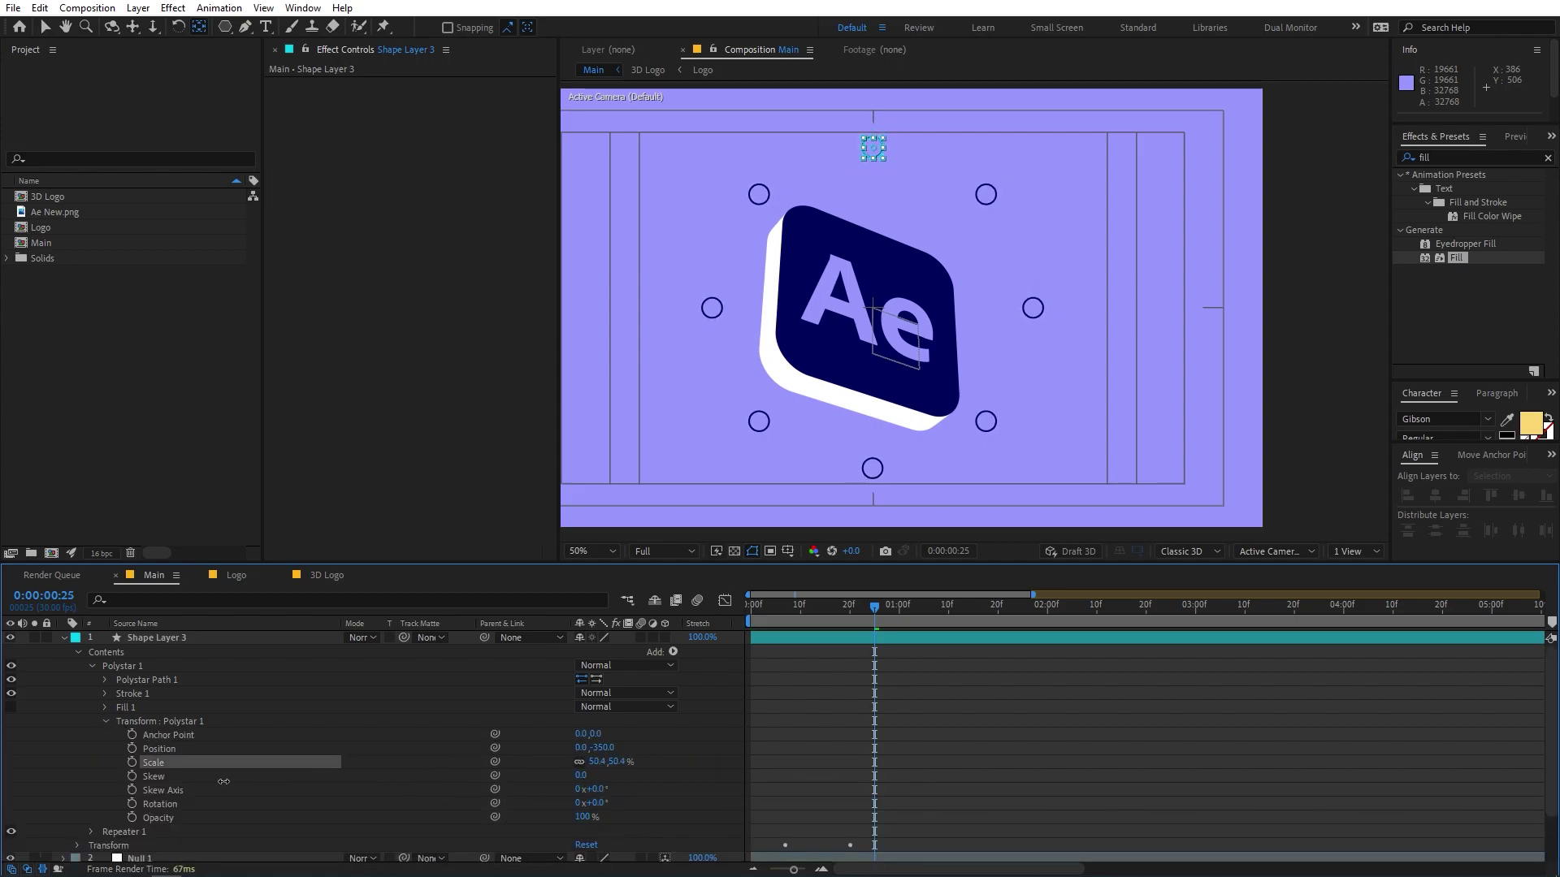
# Find Shape Layer 3's Stroke Width, add a keyframe to it, and move that keyframe to 0:00:00:07
pyautogui.click(174, 639)
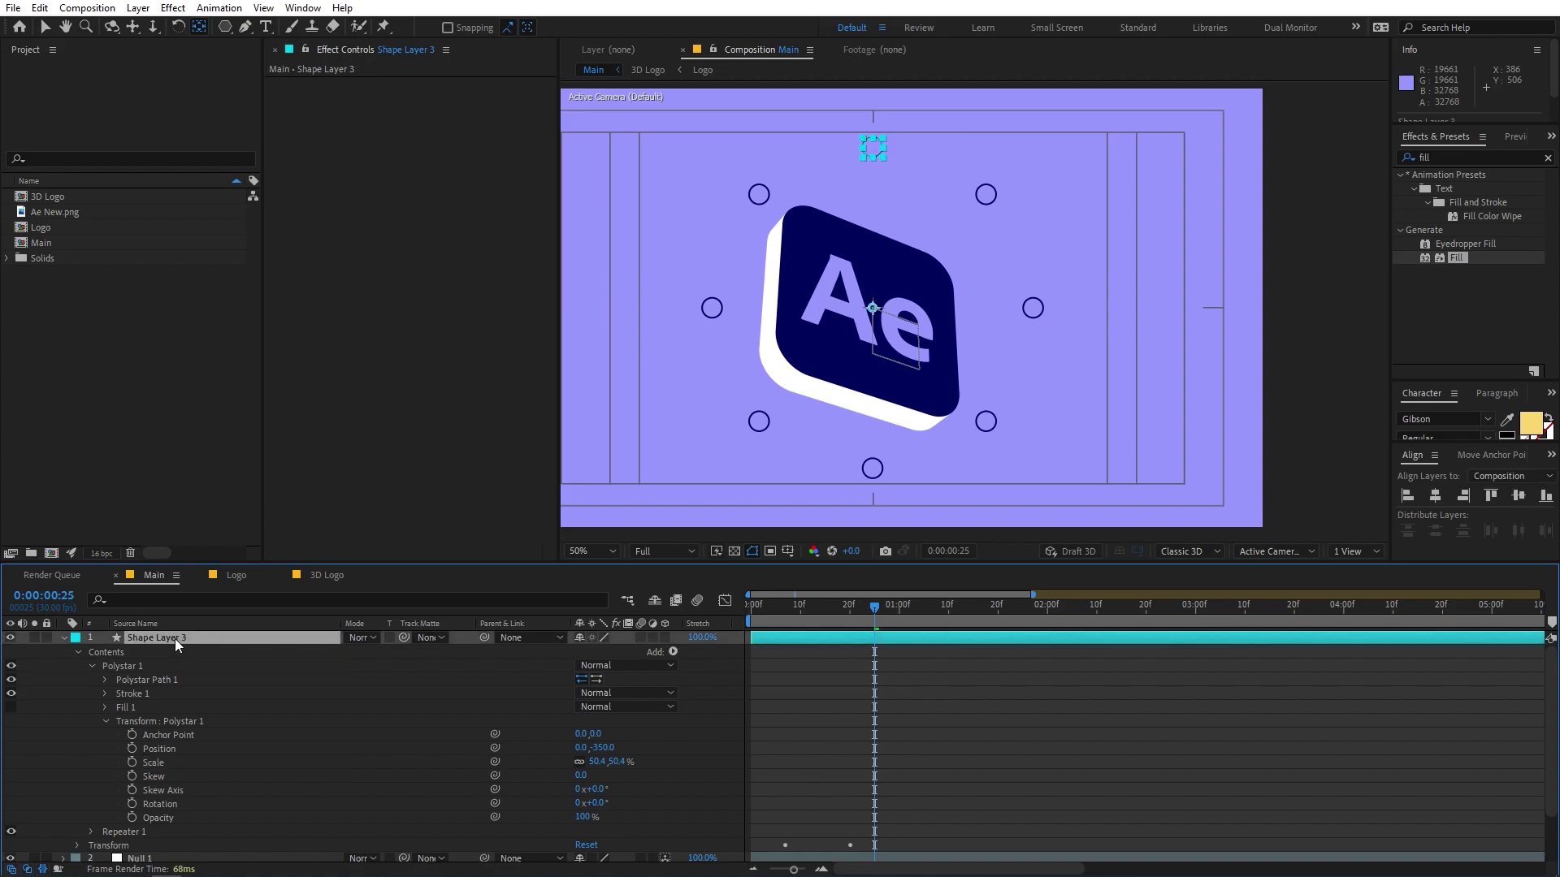
pyautogui.click(140, 606)
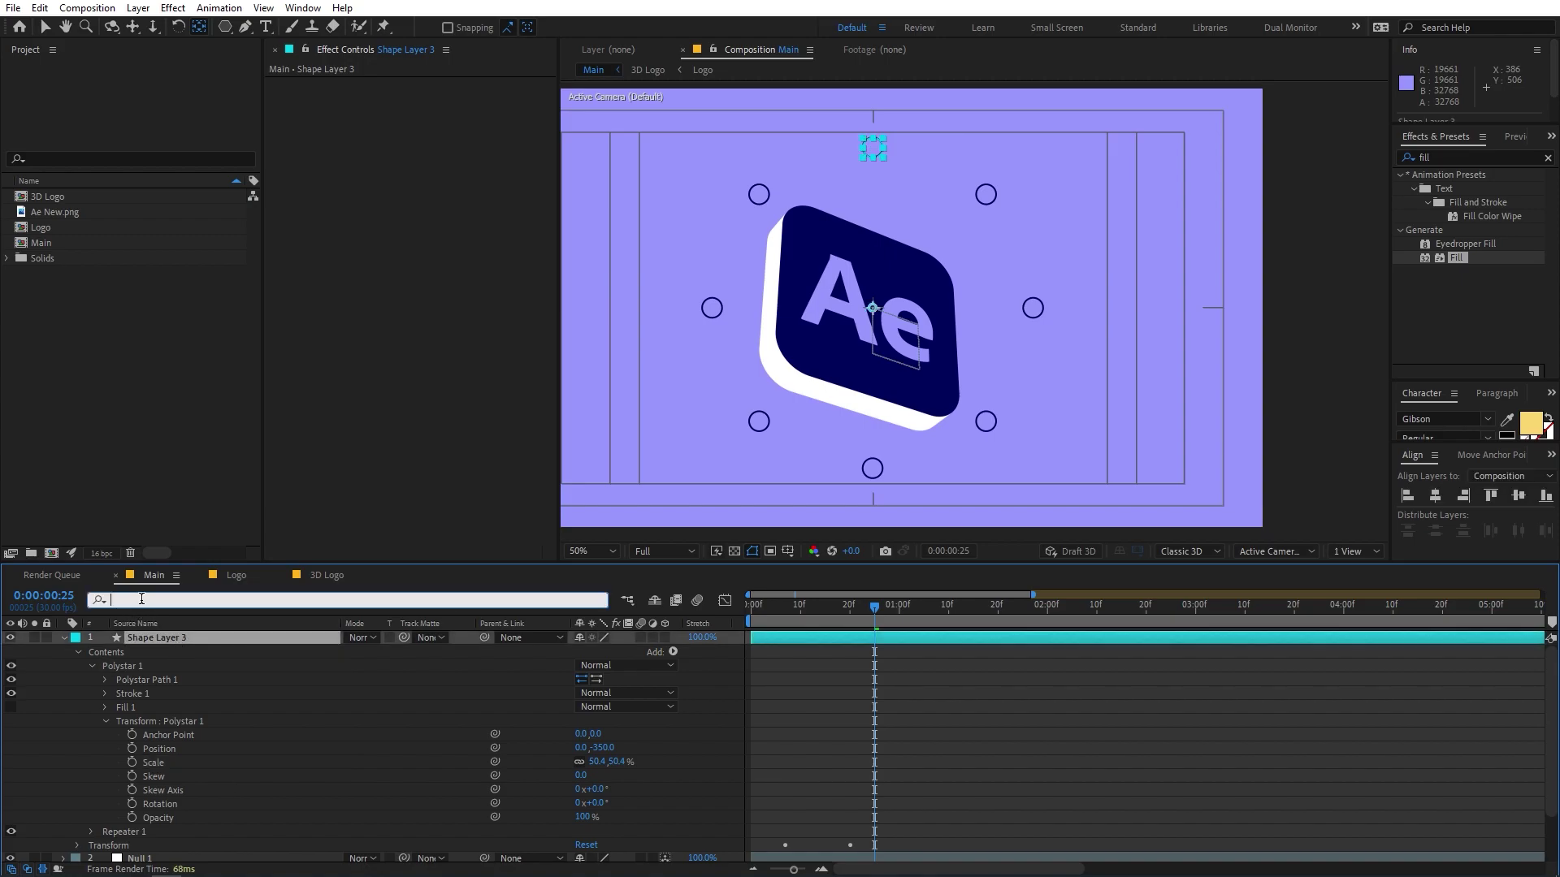
pyautogui.write('str')
pyautogui.click(131, 693)
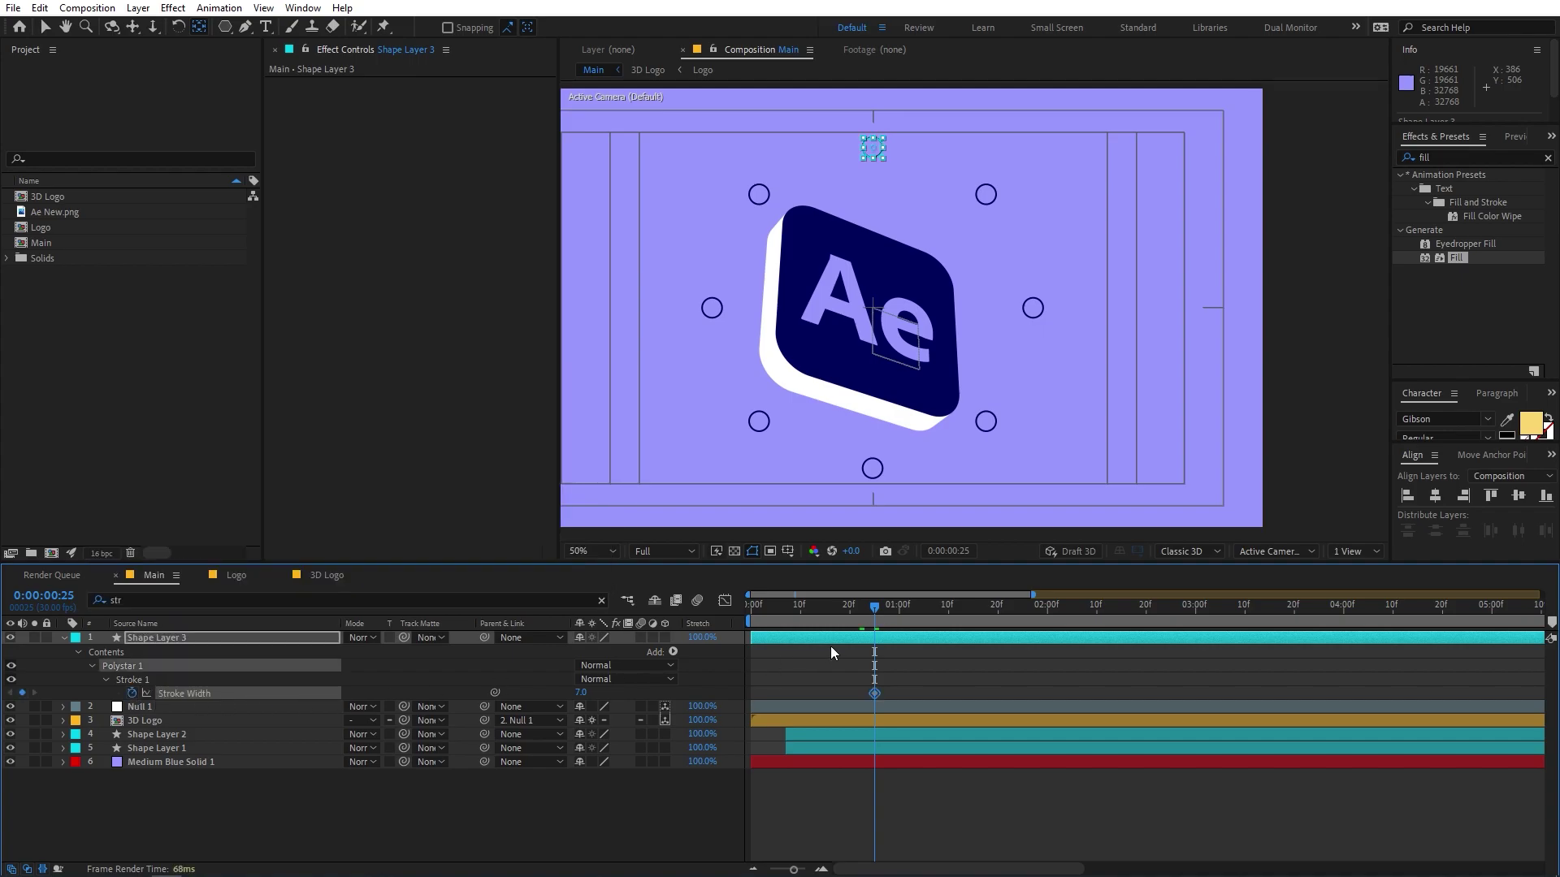
pyautogui.press('u')
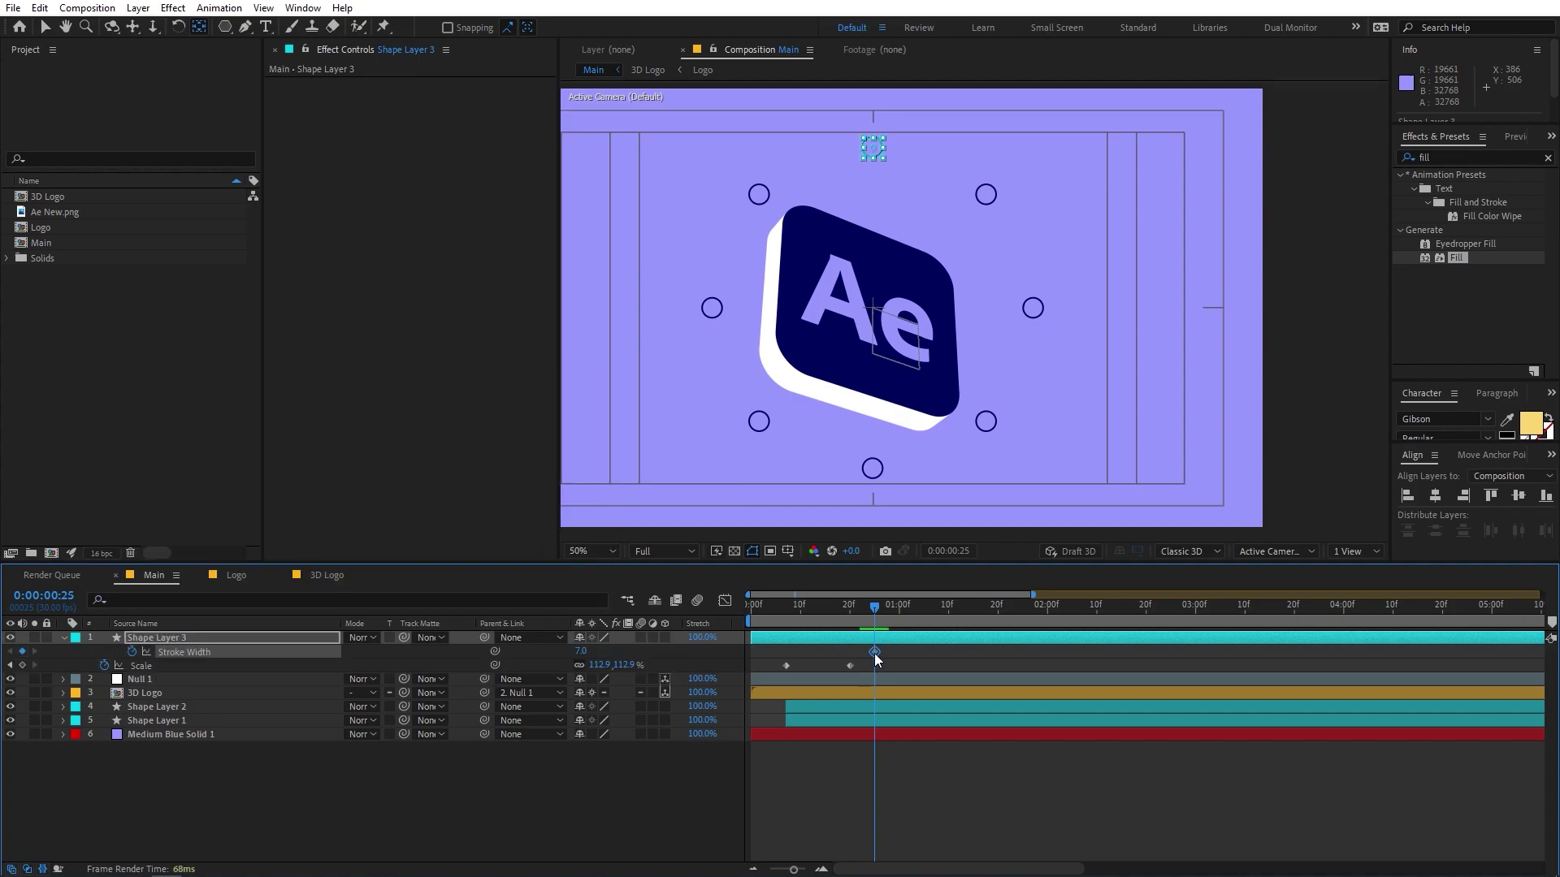
pyautogui.moveTo(875, 651); pyautogui.dragTo(869, 652)
# Keyframe the circles' Stroke Width to 54 at 0:00:00:15 and to 0 at 0:00:00:20
pyautogui.moveTo(797, 614)
pyautogui.mouseDown()
pyautogui.moveTo(792, 650)
pyautogui.moveTo(801, 609)
pyautogui.moveTo(825, 613)
pyautogui.mouseUp()
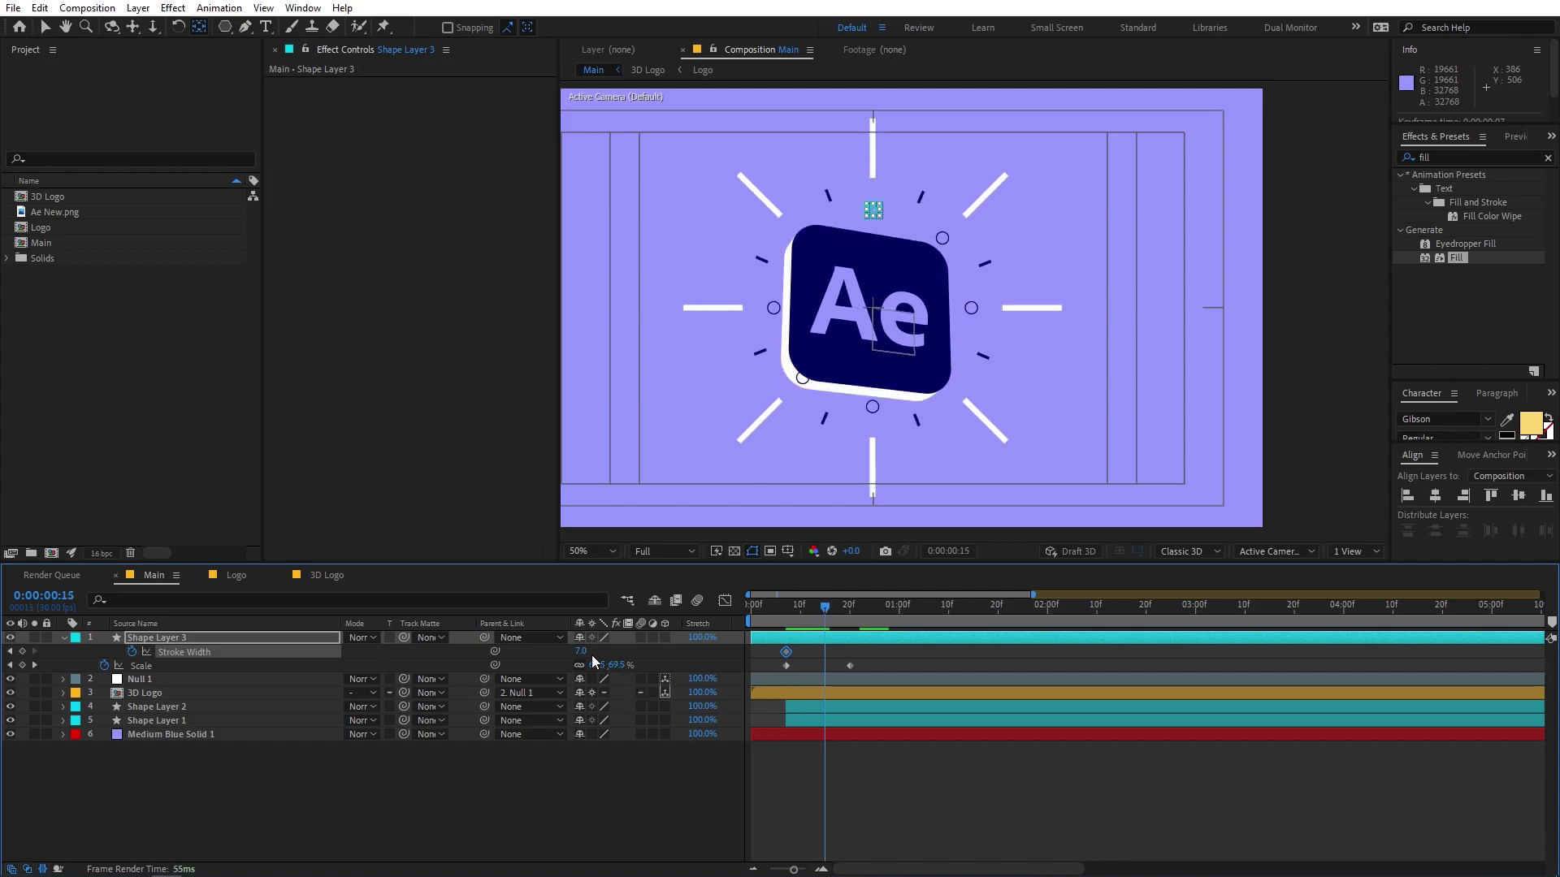
pyautogui.moveTo(586, 651)
pyautogui.mouseDown()
pyautogui.moveTo(834, 658)
pyautogui.moveTo(816, 640)
pyautogui.moveTo(851, 617)
pyautogui.mouseUp()
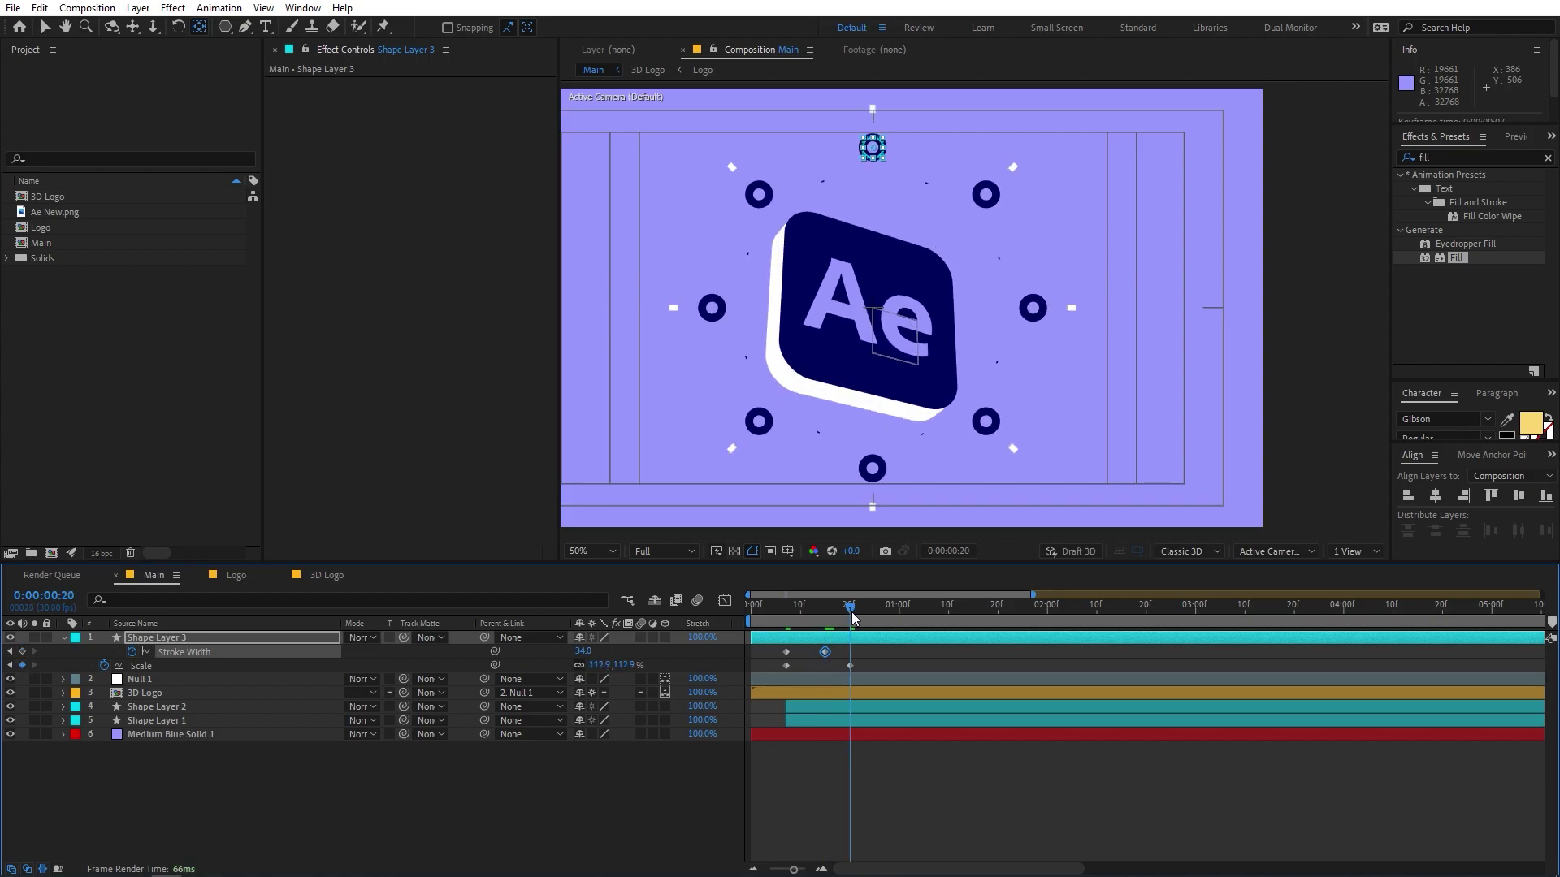
pyautogui.click(581, 652)
pyautogui.write('0')
pyautogui.press('Return')
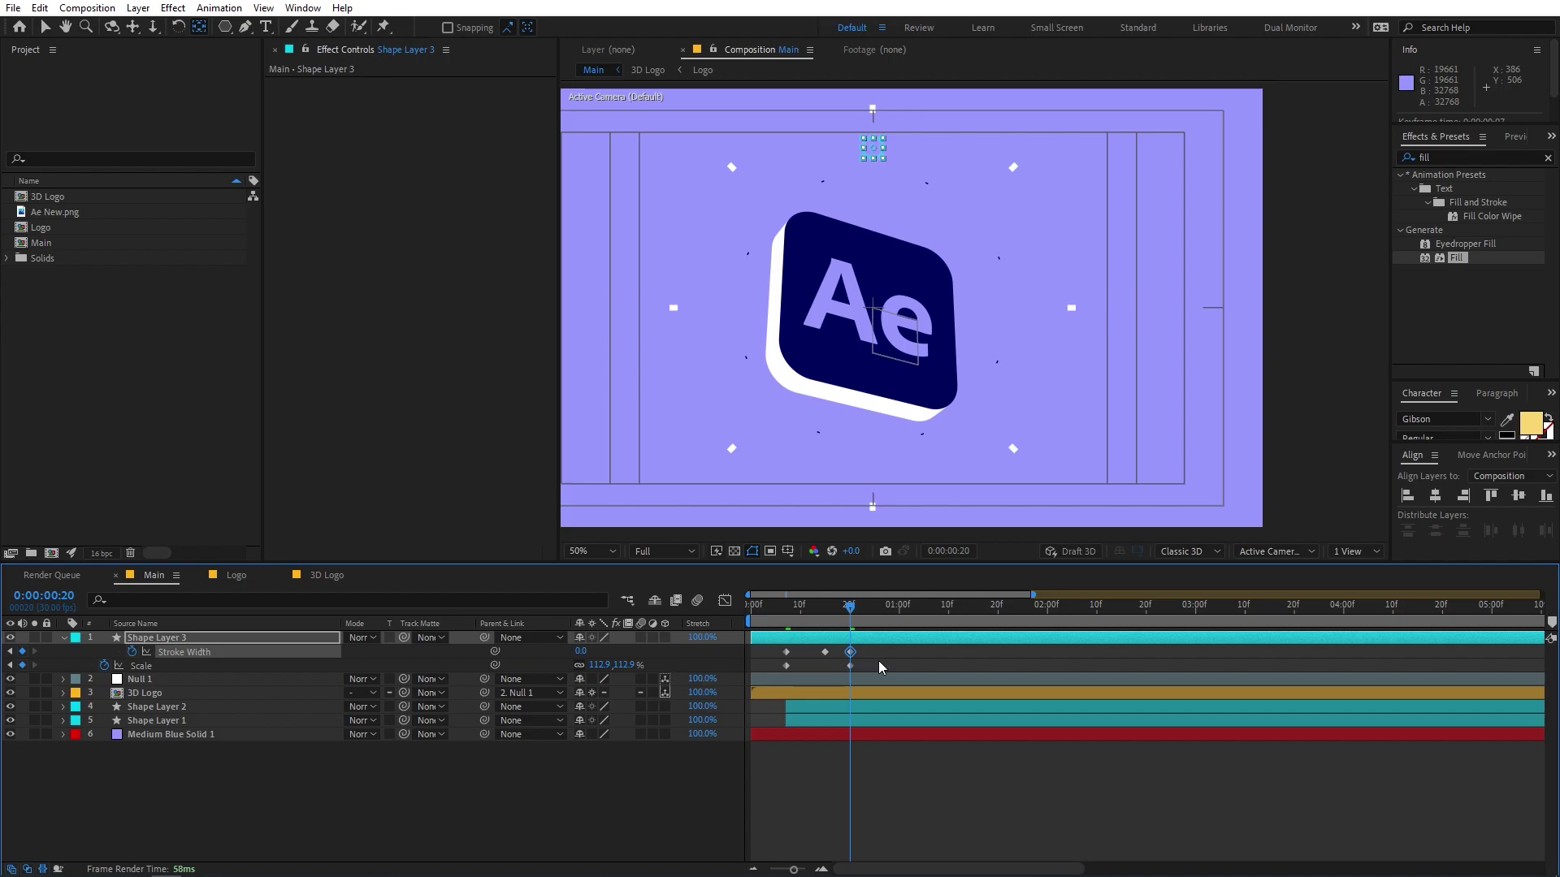
# Ease the circle layer's Scale keyframes, shape the speed curve to peak early and slow down gradually, and preview it
pyautogui.click(861, 669)
pyautogui.moveTo(862, 668); pyautogui.dragTo(731, 675)
pyautogui.click(725, 601)
pyautogui.moveTo(949, 762); pyautogui.dragTo(817, 823)
pyautogui.click(775, 603)
pyautogui.press('space')
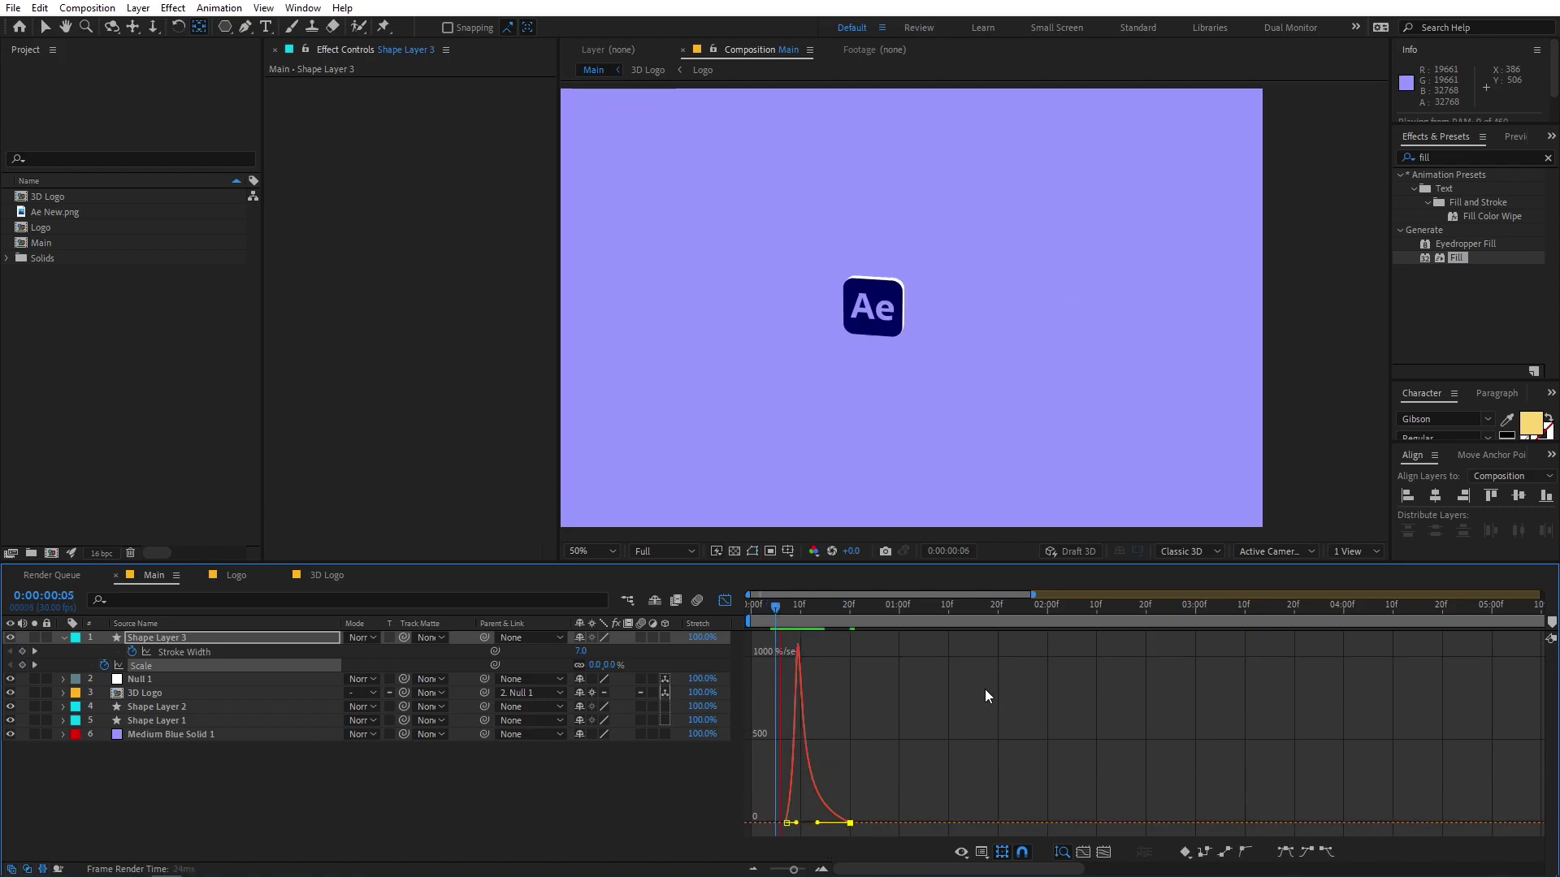
pyautogui.press('space')
pyautogui.click(724, 602)
# Set the circles' Stroke Width at 0:00:00:15 to 11 and preview the animation
pyautogui.moveTo(791, 603); pyautogui.dragTo(817, 608)
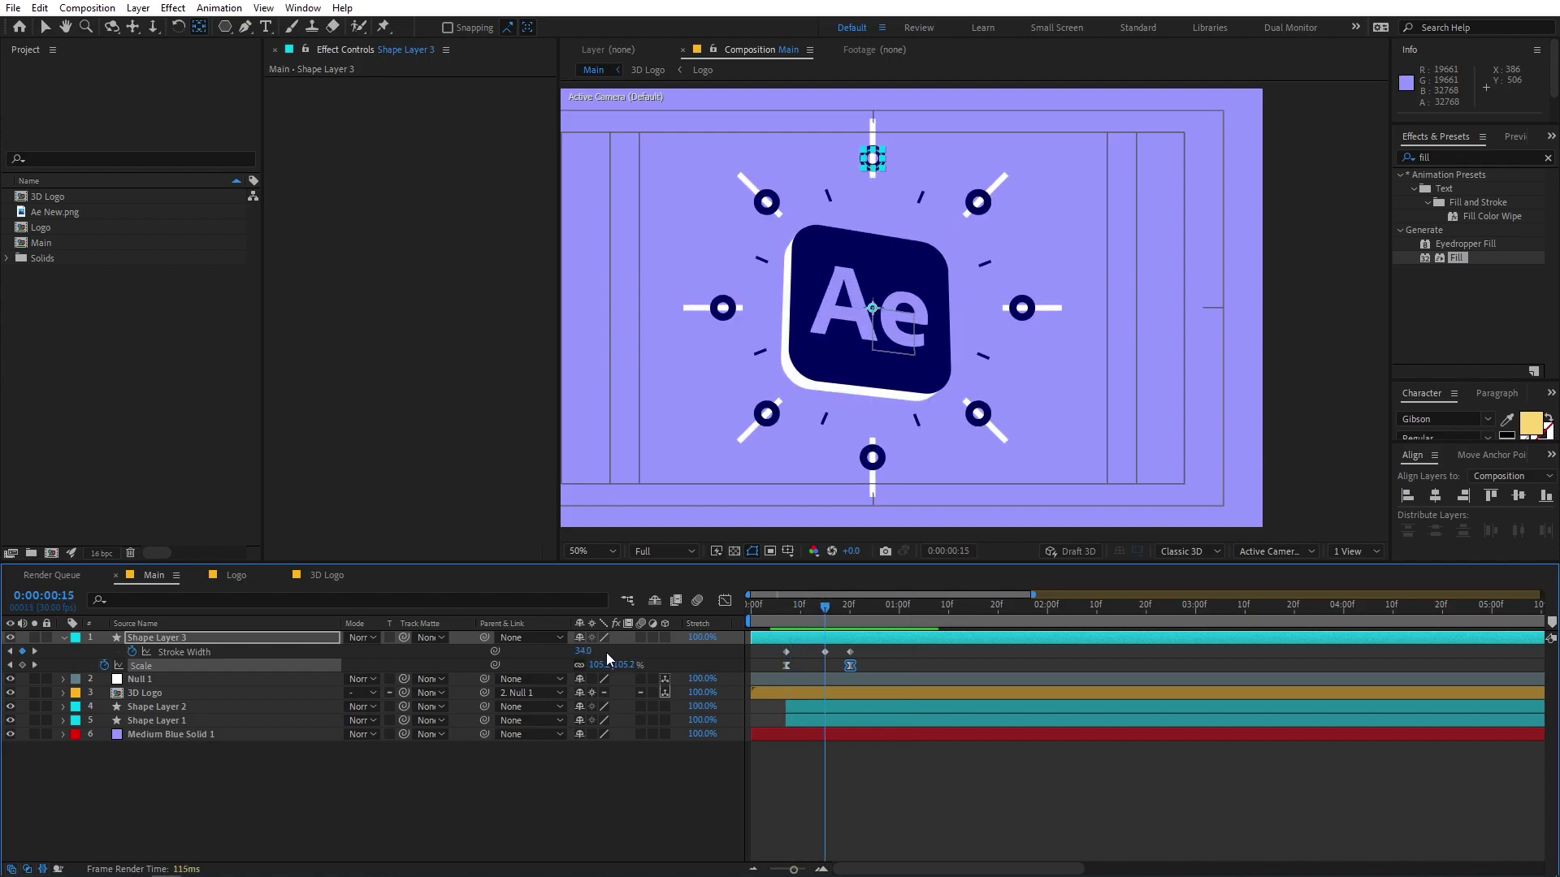
pyautogui.moveTo(597, 655); pyautogui.dragTo(573, 657)
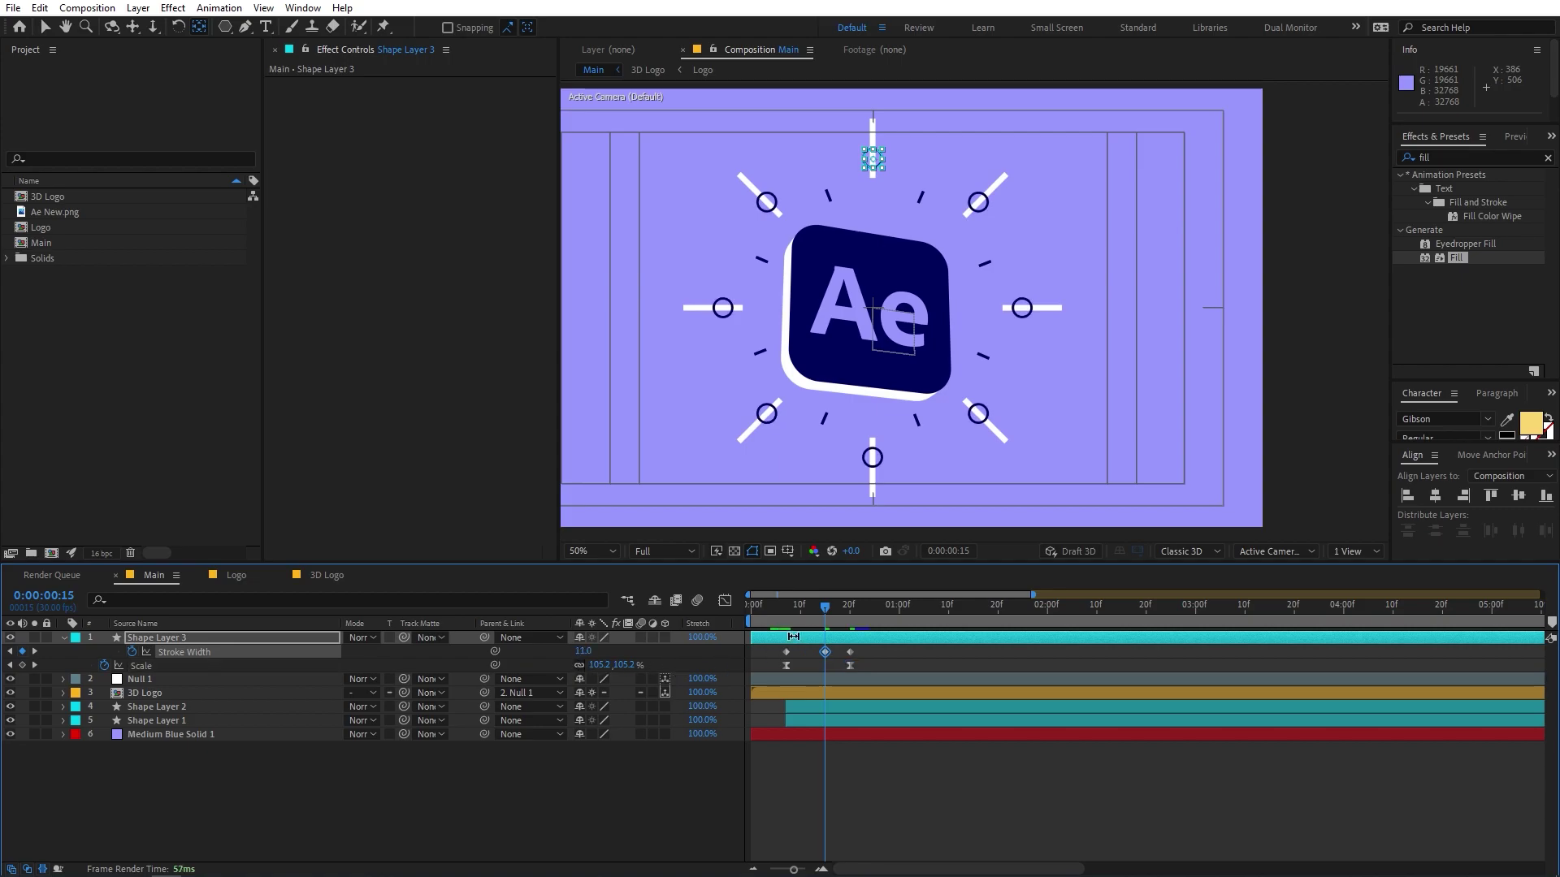
pyautogui.click(781, 606)
pyautogui.moveTo(784, 606)
pyautogui.mouseDown()
pyautogui.moveTo(852, 607)
pyautogui.moveTo(774, 608)
pyautogui.mouseUp()
pyautogui.press('space')
pyautogui.press('space')
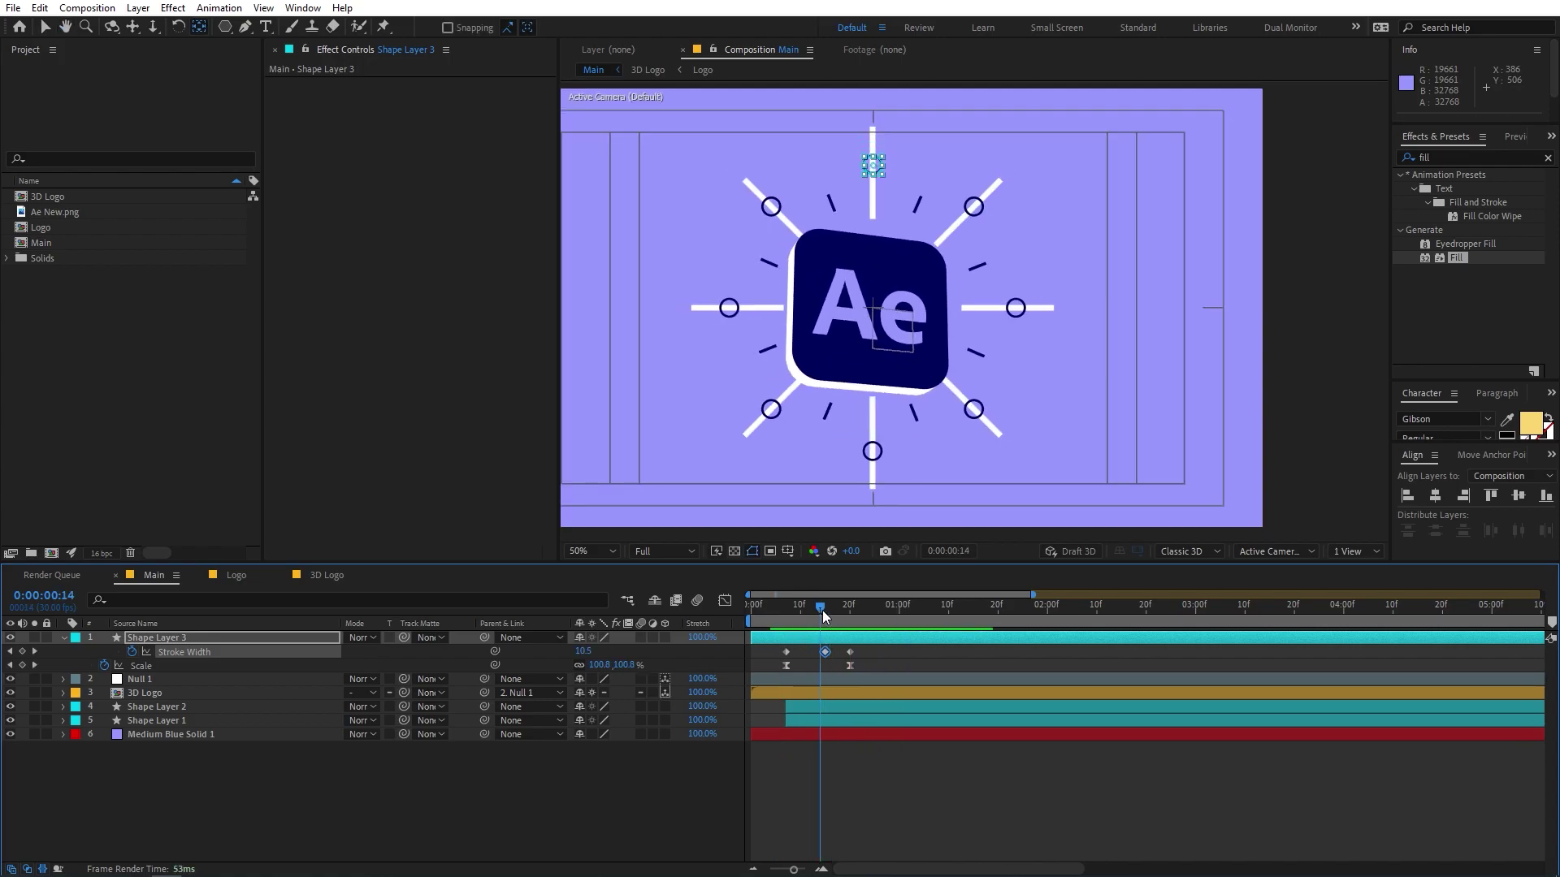
# Start Shape Layer 3 at 0:00:00:07 and rotate it so its circles line up with the dark blue lines
pyautogui.click(801, 654)
pyautogui.click(804, 639)
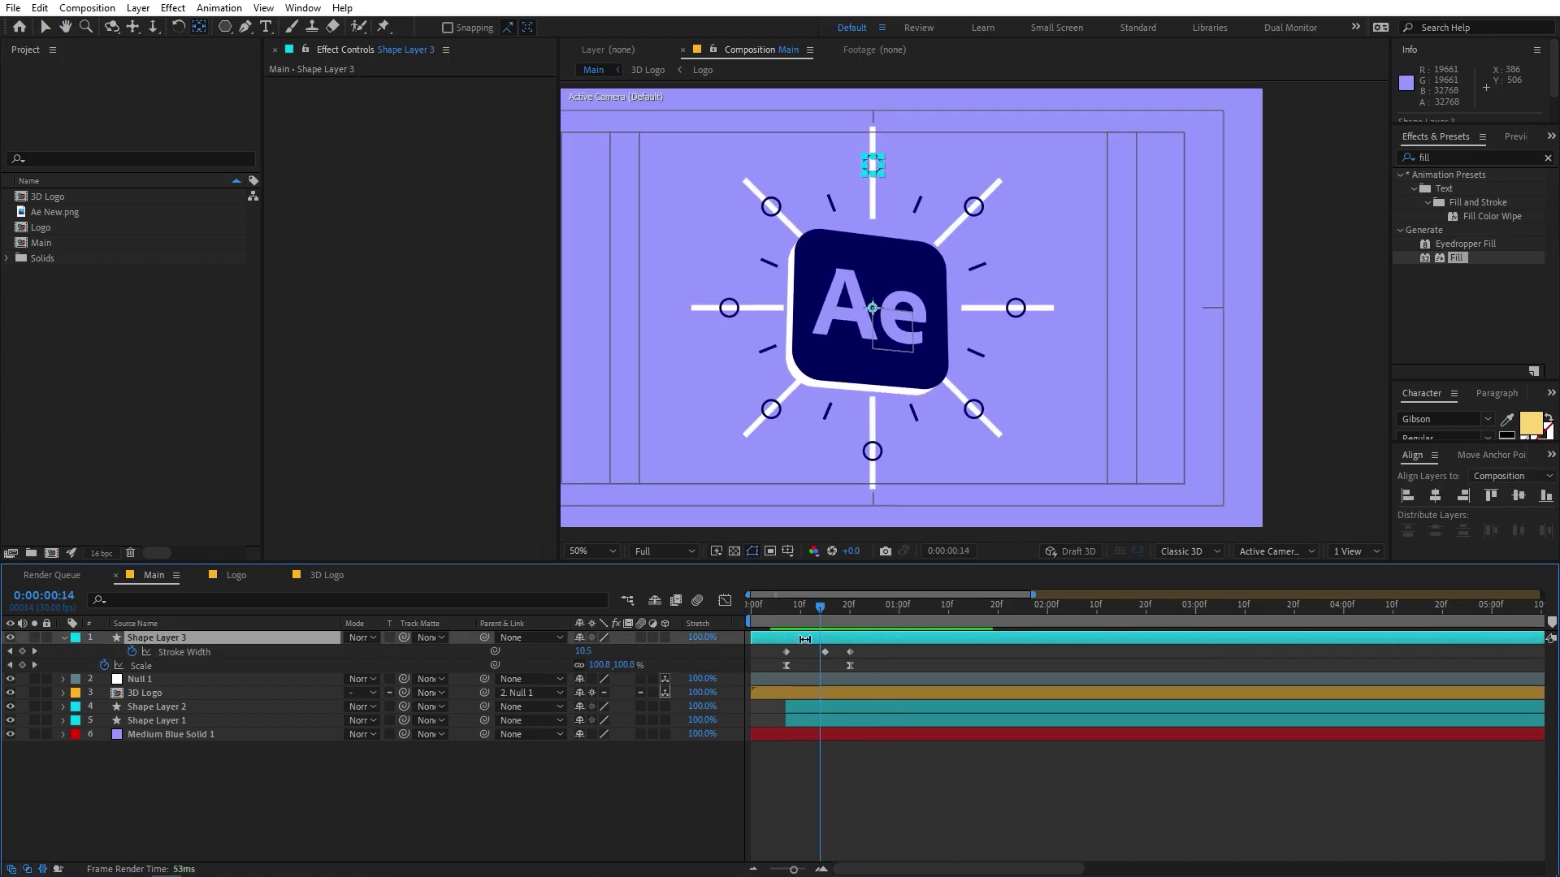
pyautogui.press('r')
pyautogui.moveTo(596, 656); pyautogui.dragTo(615, 651)
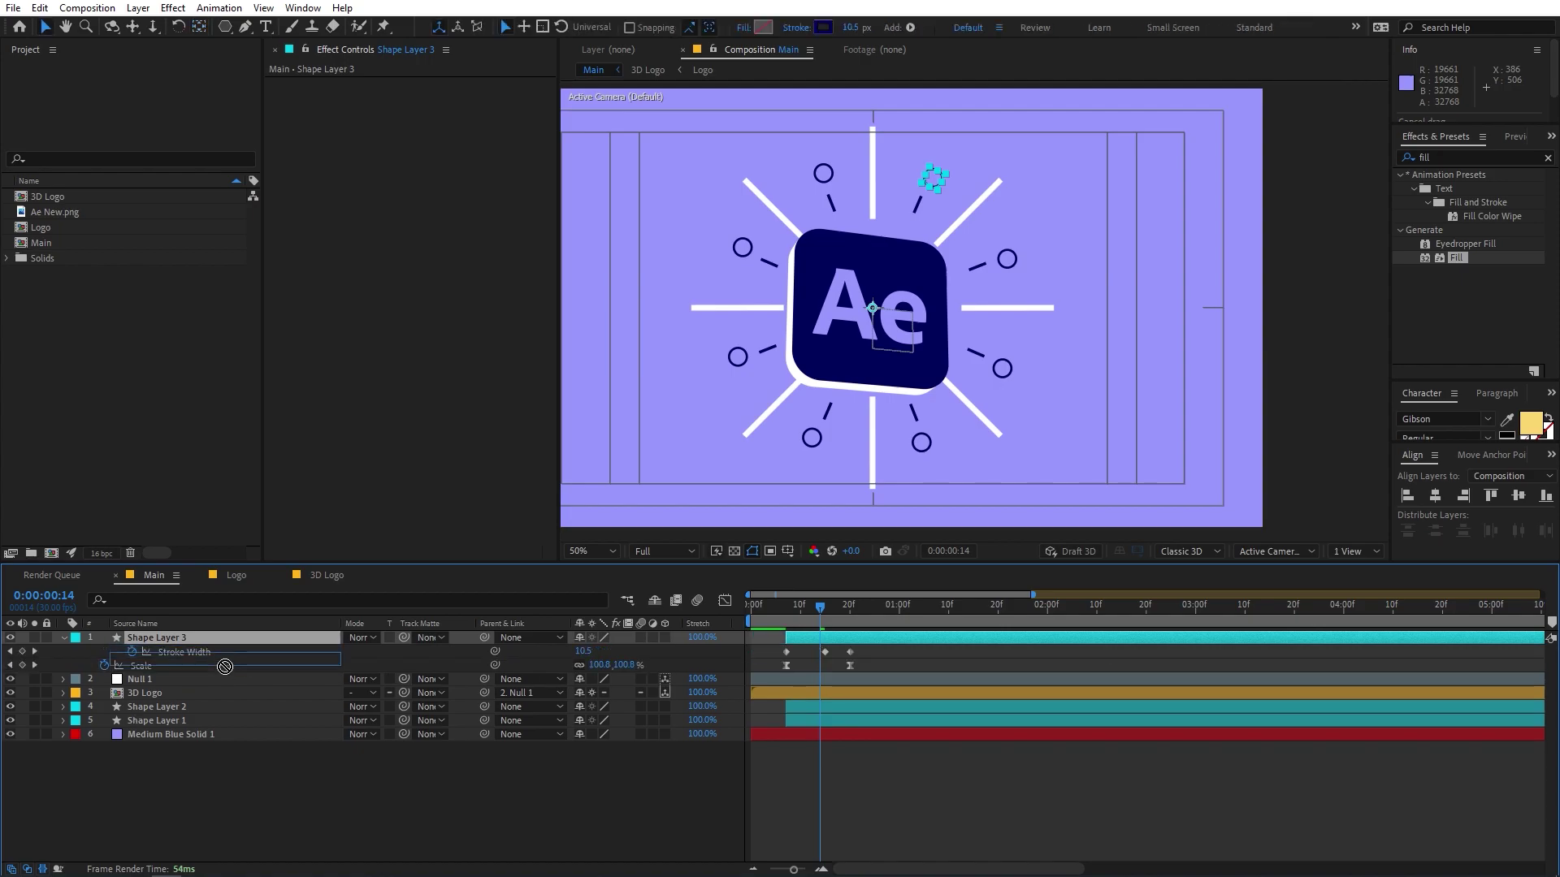
# Move Shape Layer 3 below the 3D Logo layer and preview the animation from the start
pyautogui.moveTo(227, 657); pyautogui.dragTo(224, 702)
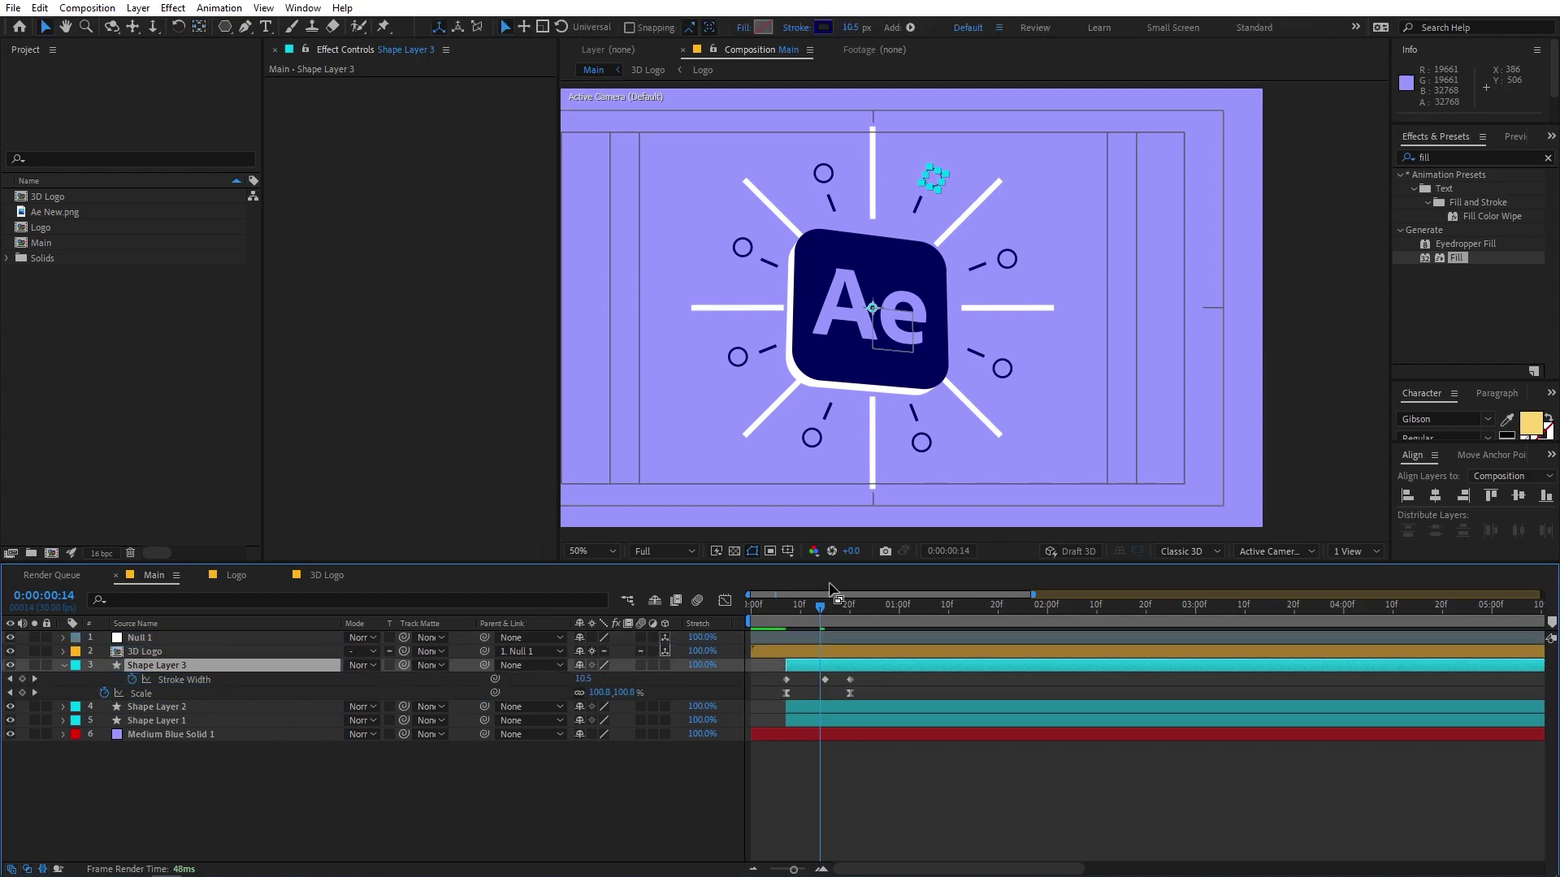
pyautogui.press('Home')
pyautogui.press('space')
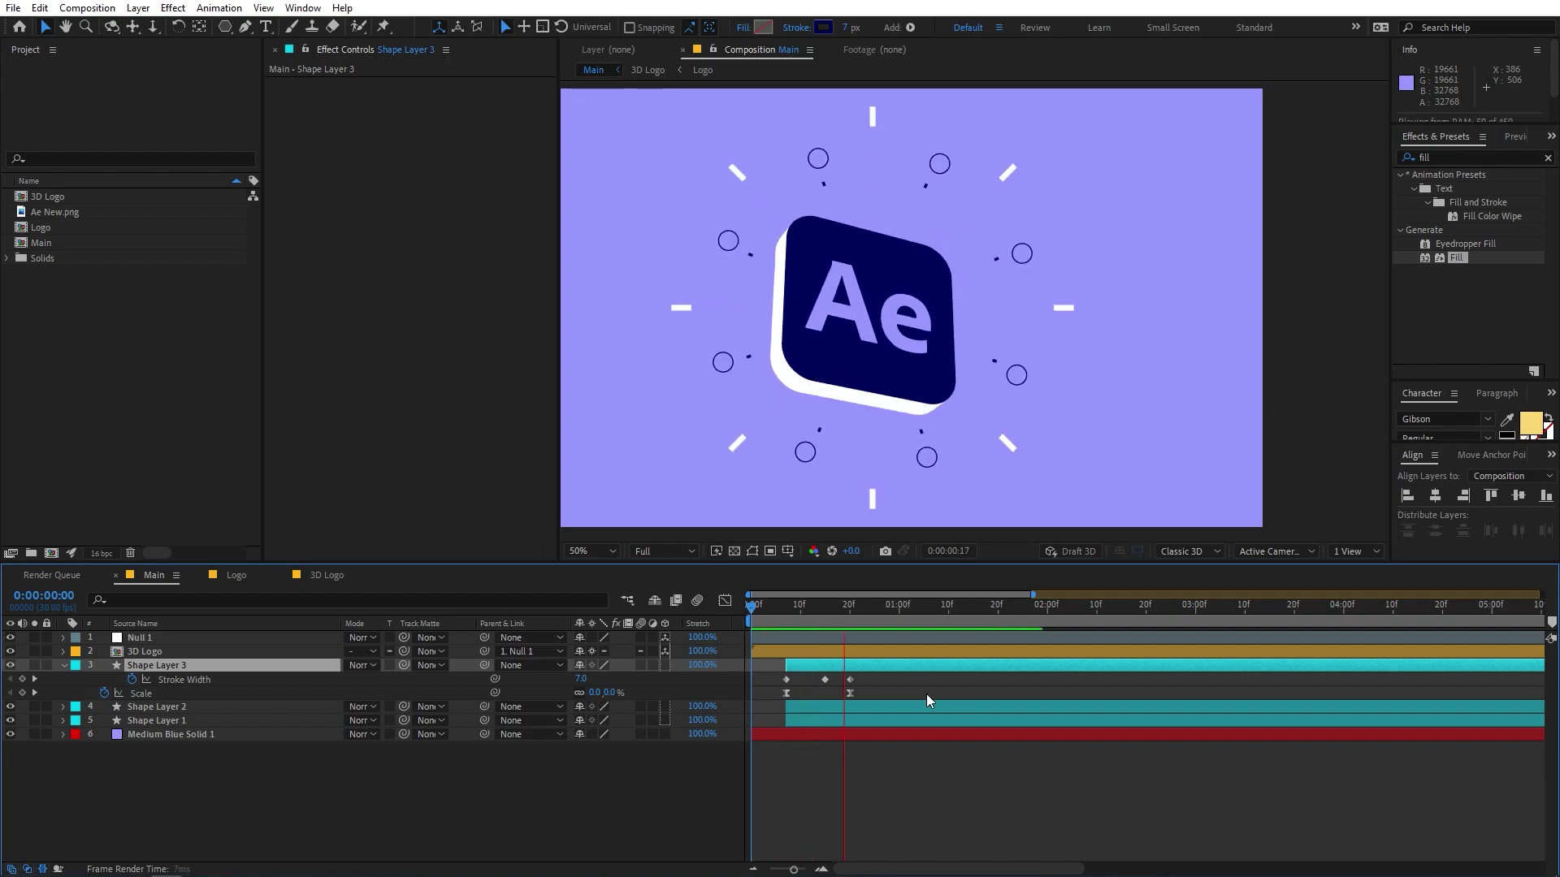
pyautogui.press('space')
pyautogui.press('space')
pyautogui.press('space')
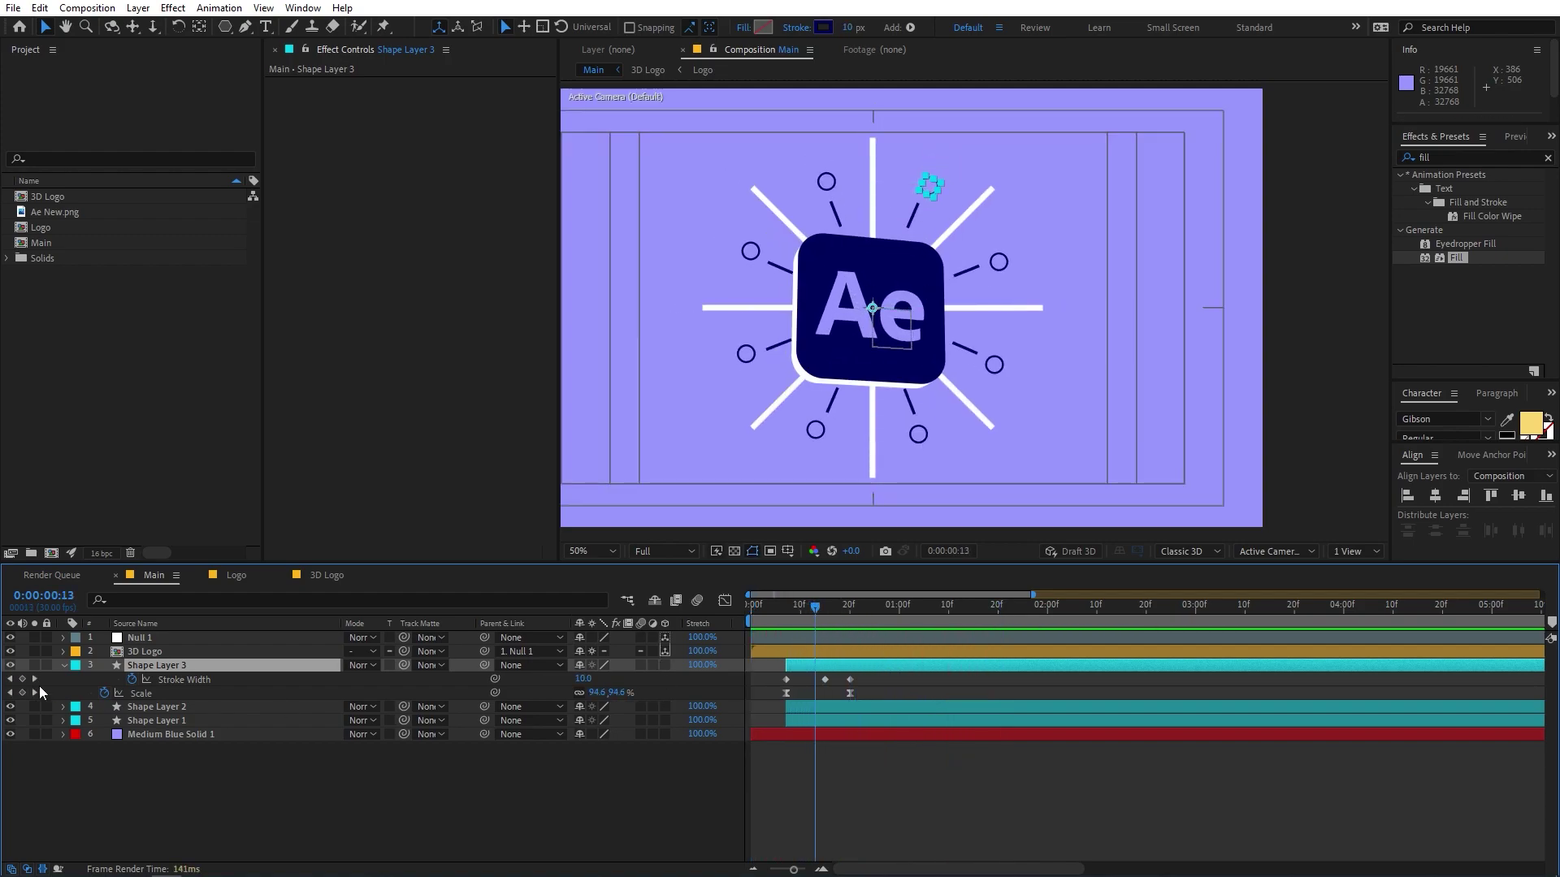
# Set the Polystar Path's Points to 4 in Shape Layer 3 to turn the circles into squares, and preview the result
pyautogui.click(65, 666)
pyautogui.click(65, 664)
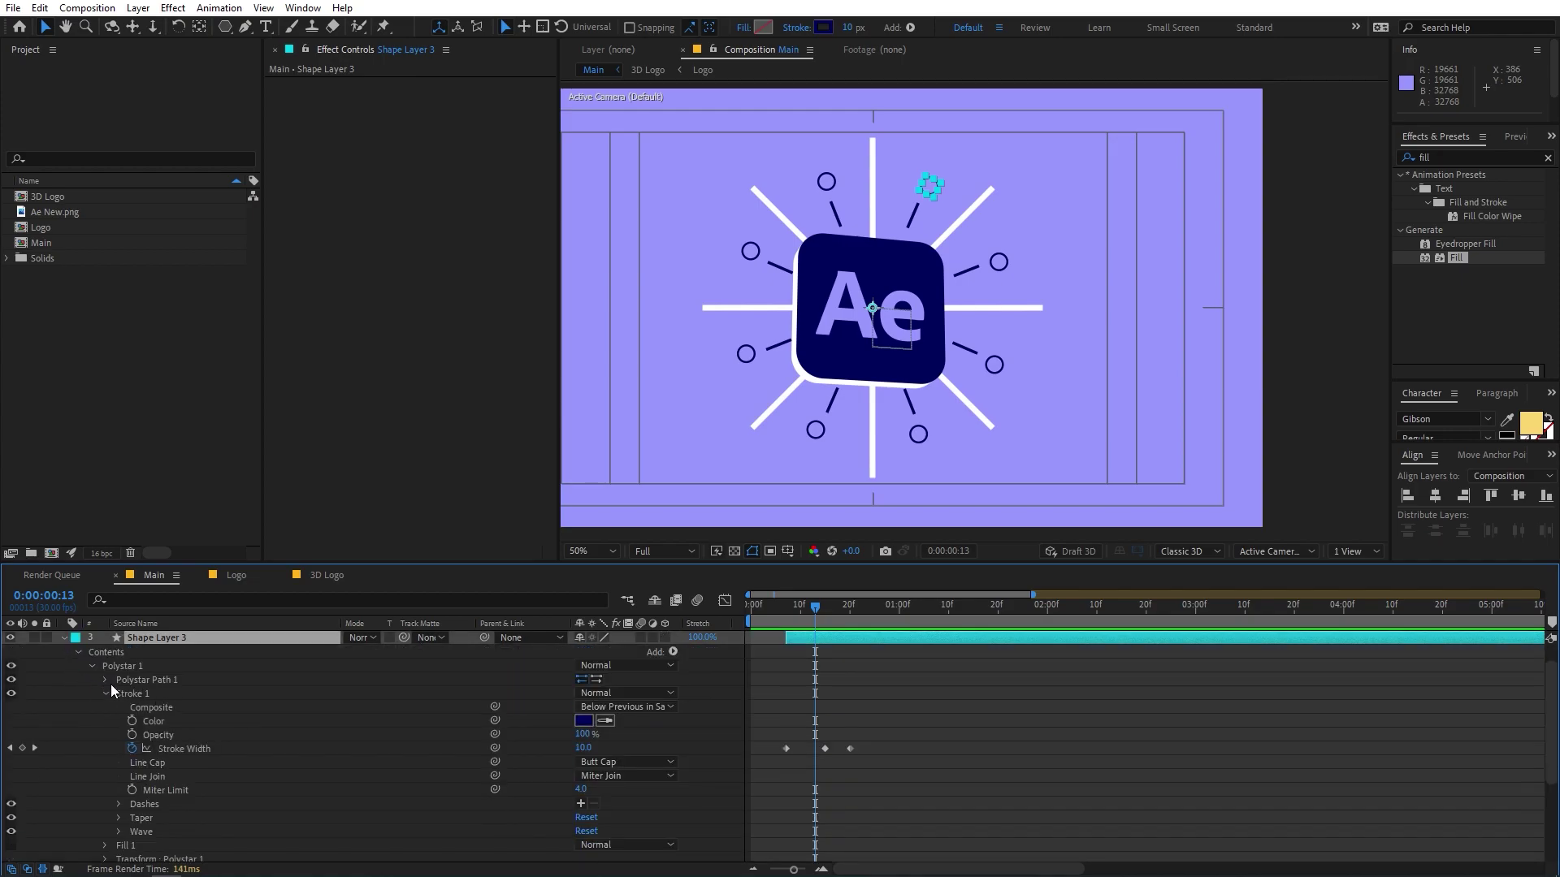
pyautogui.click(106, 679)
pyautogui.moveTo(583, 707); pyautogui.dragTo(474, 712)
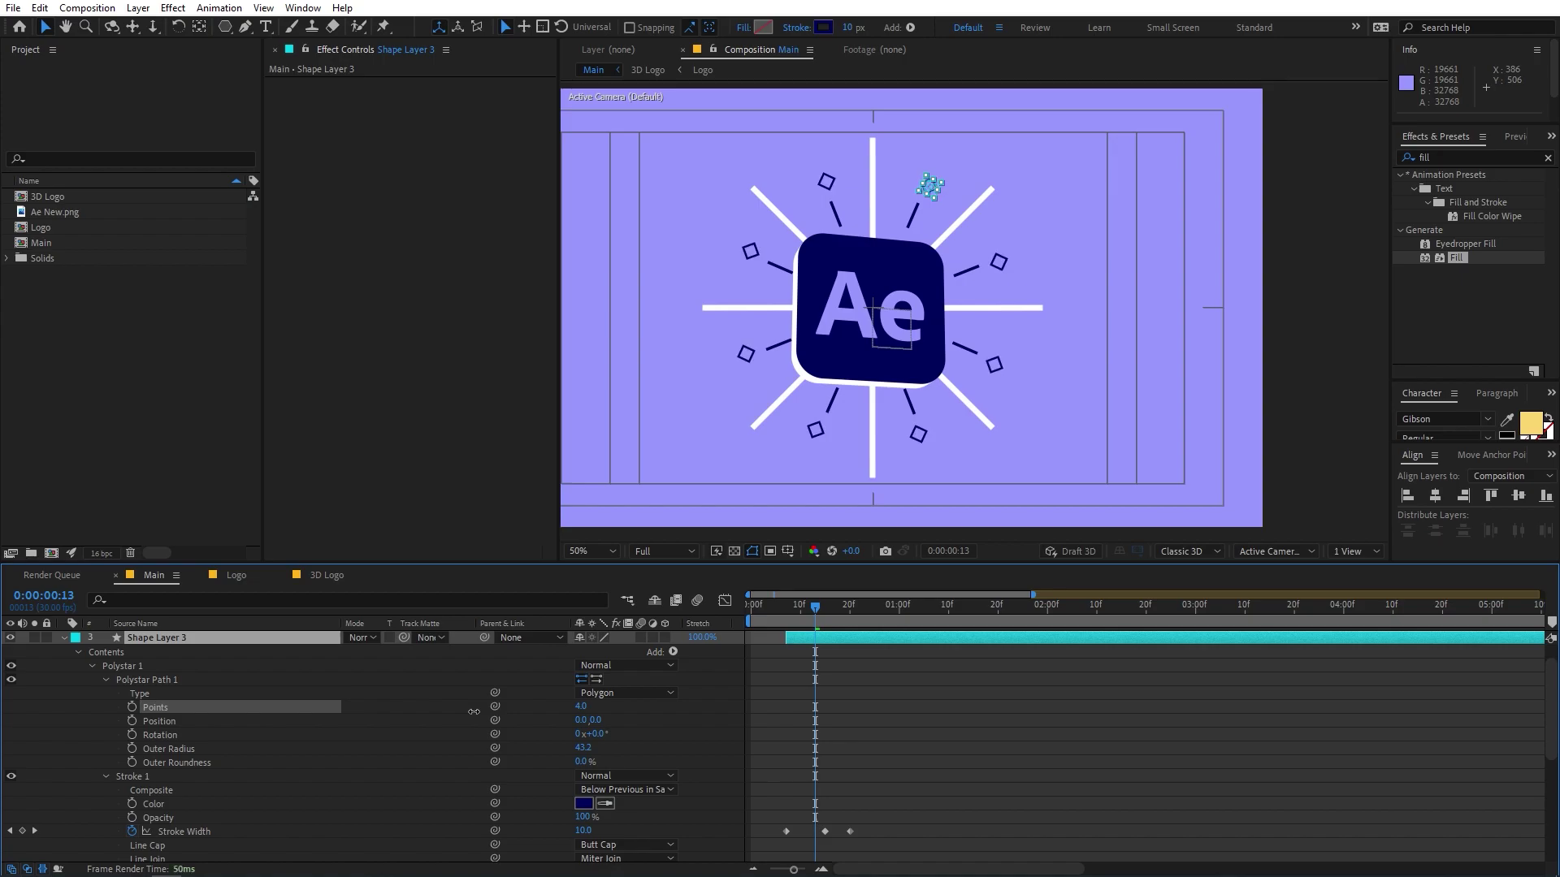
pyautogui.press('space')
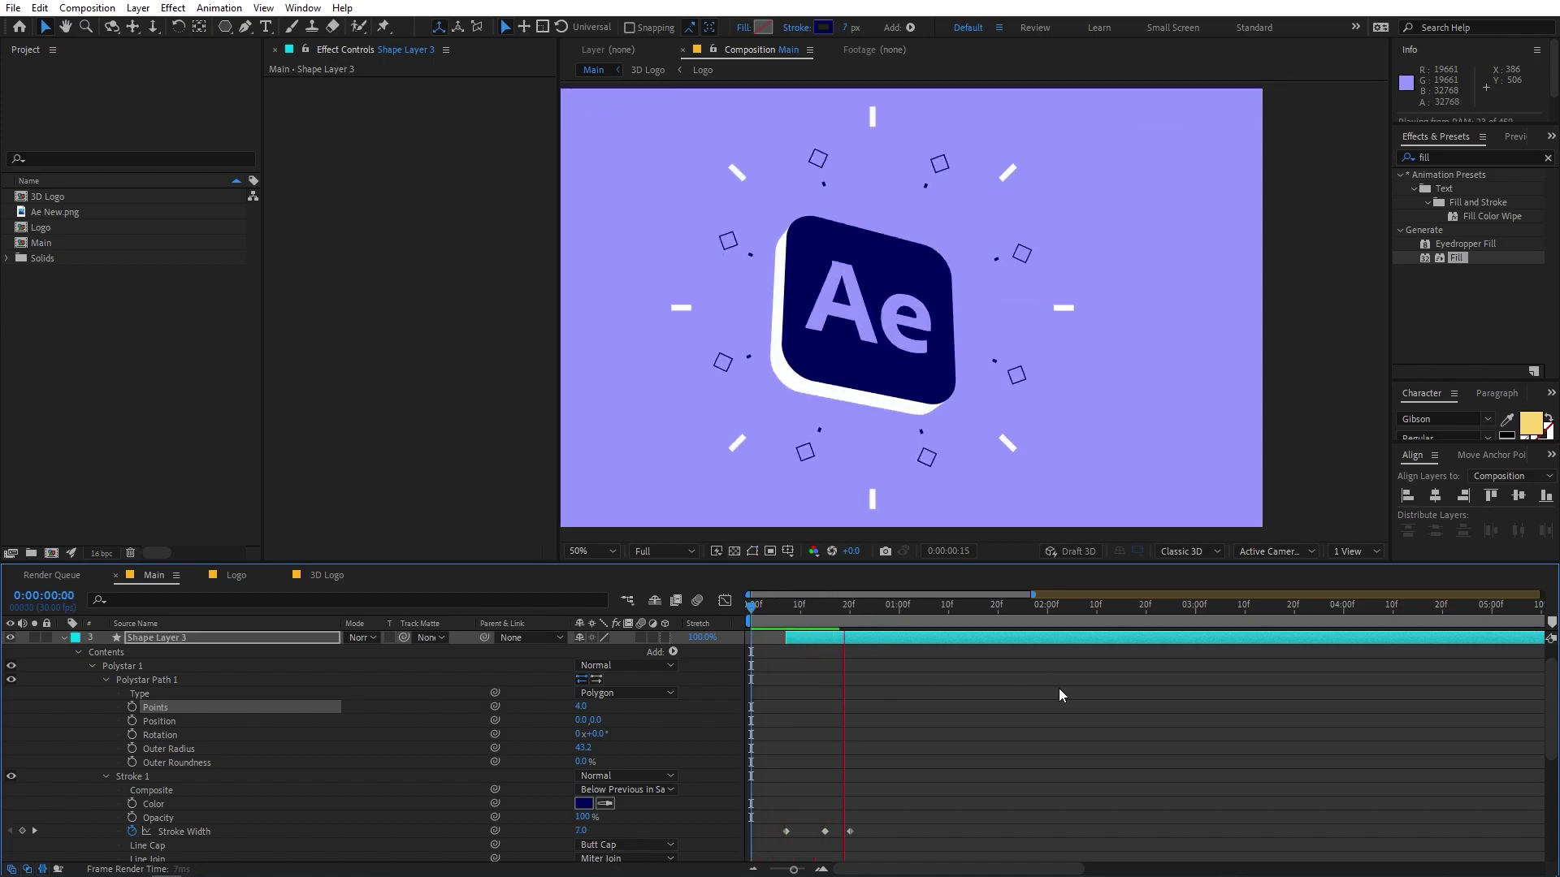
pyautogui.moveTo(762, 618); pyautogui.dragTo(833, 624)
# Duplicate Shape Layer 3 and increase the copy's Scale at the 0:00:00:20 keyframe to form a wider ring
pyautogui.click(151, 636)
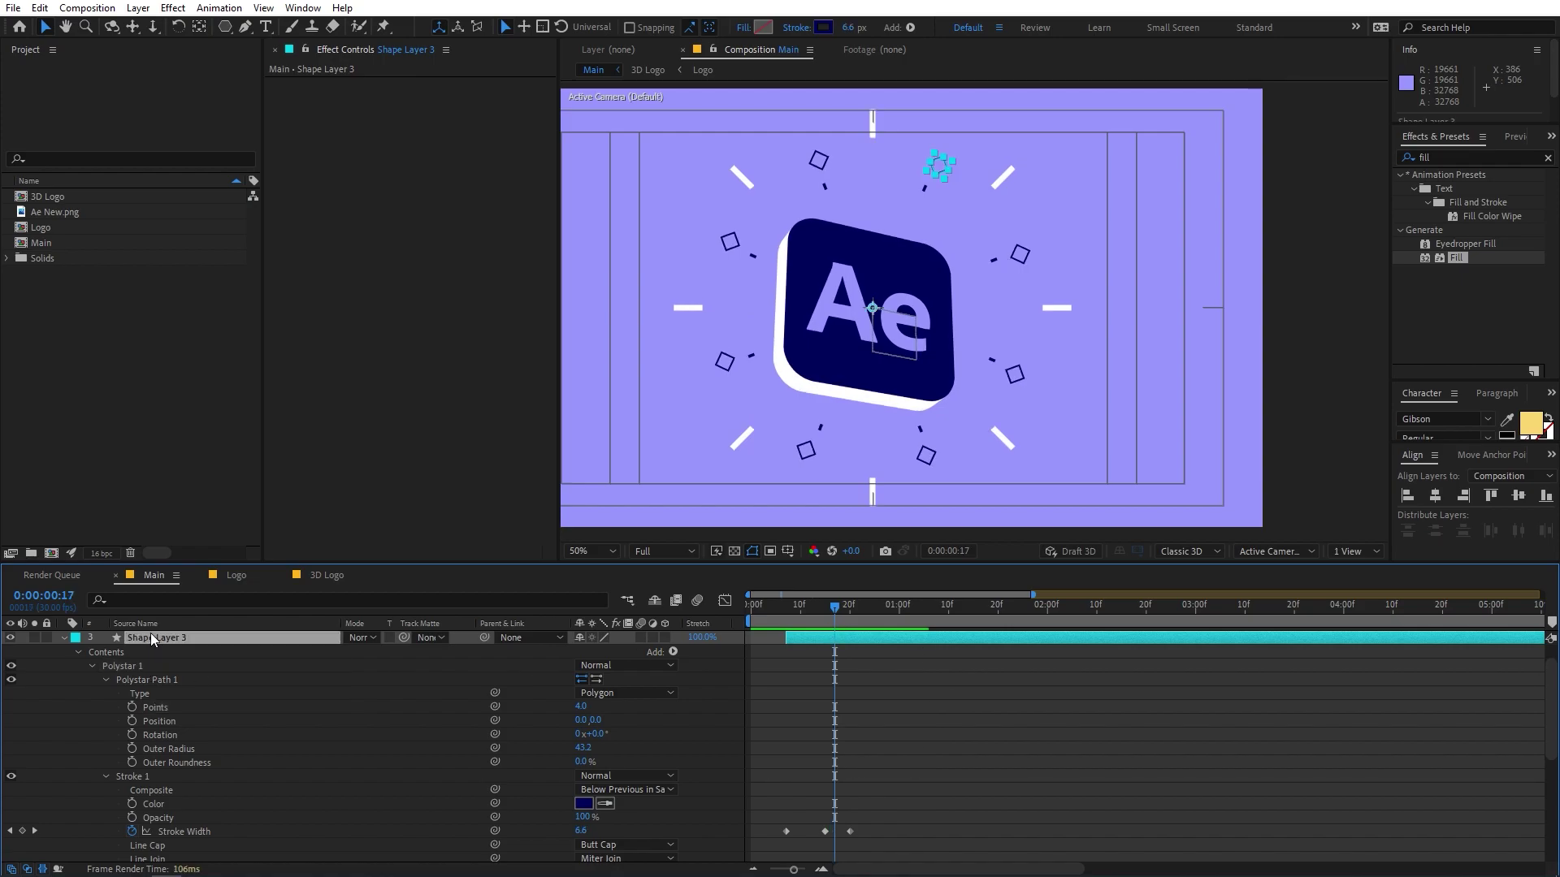
pyautogui.hotkey('ctrl', 'd')
pyautogui.press('s')
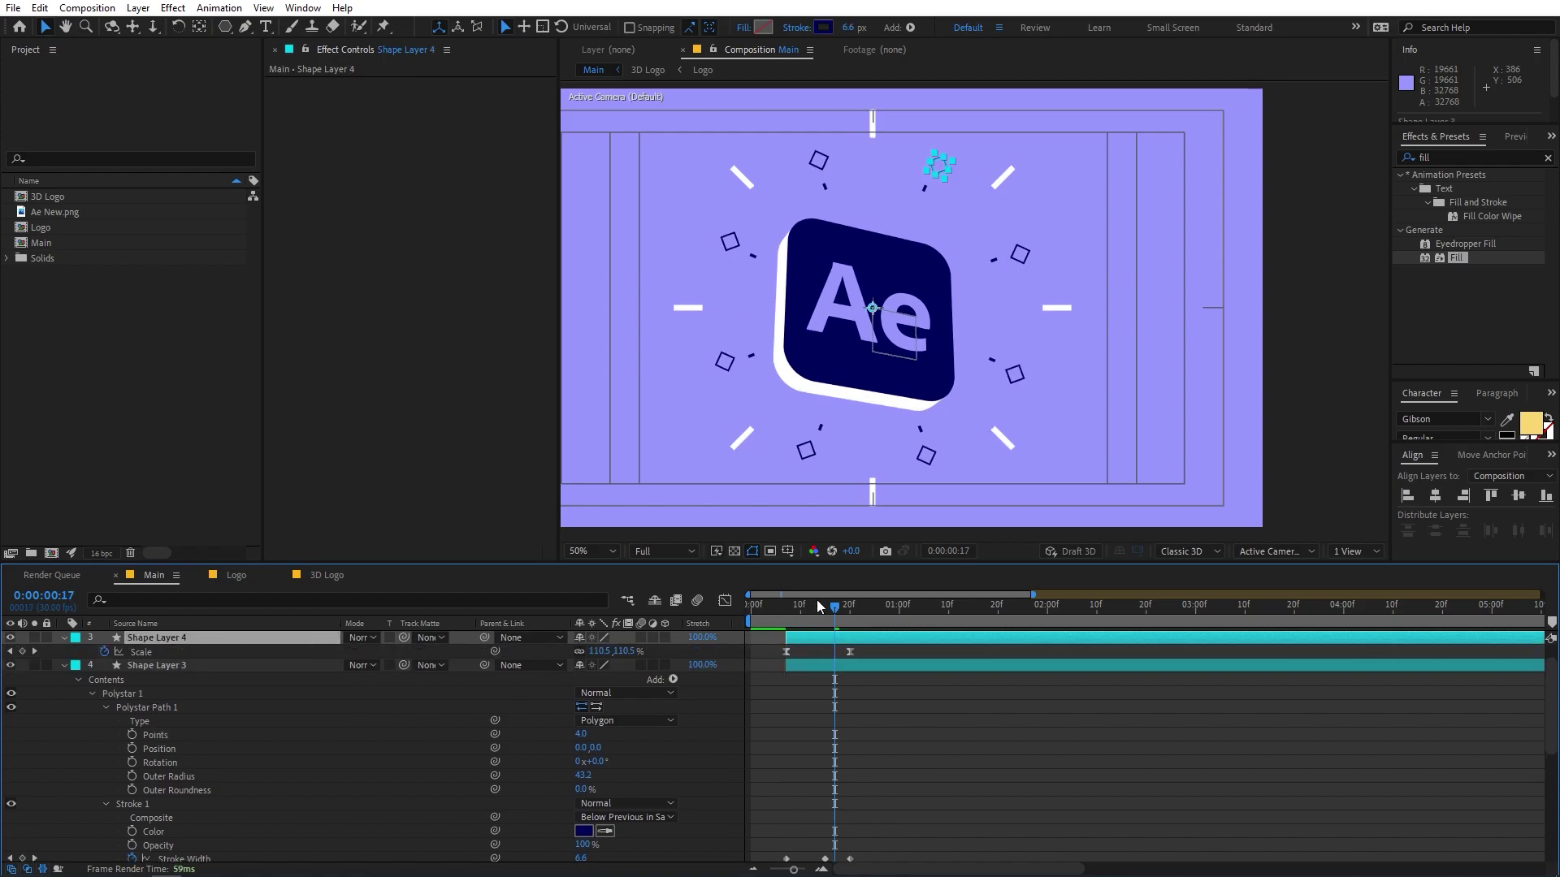
pyautogui.moveTo(835, 611); pyautogui.dragTo(850, 611)
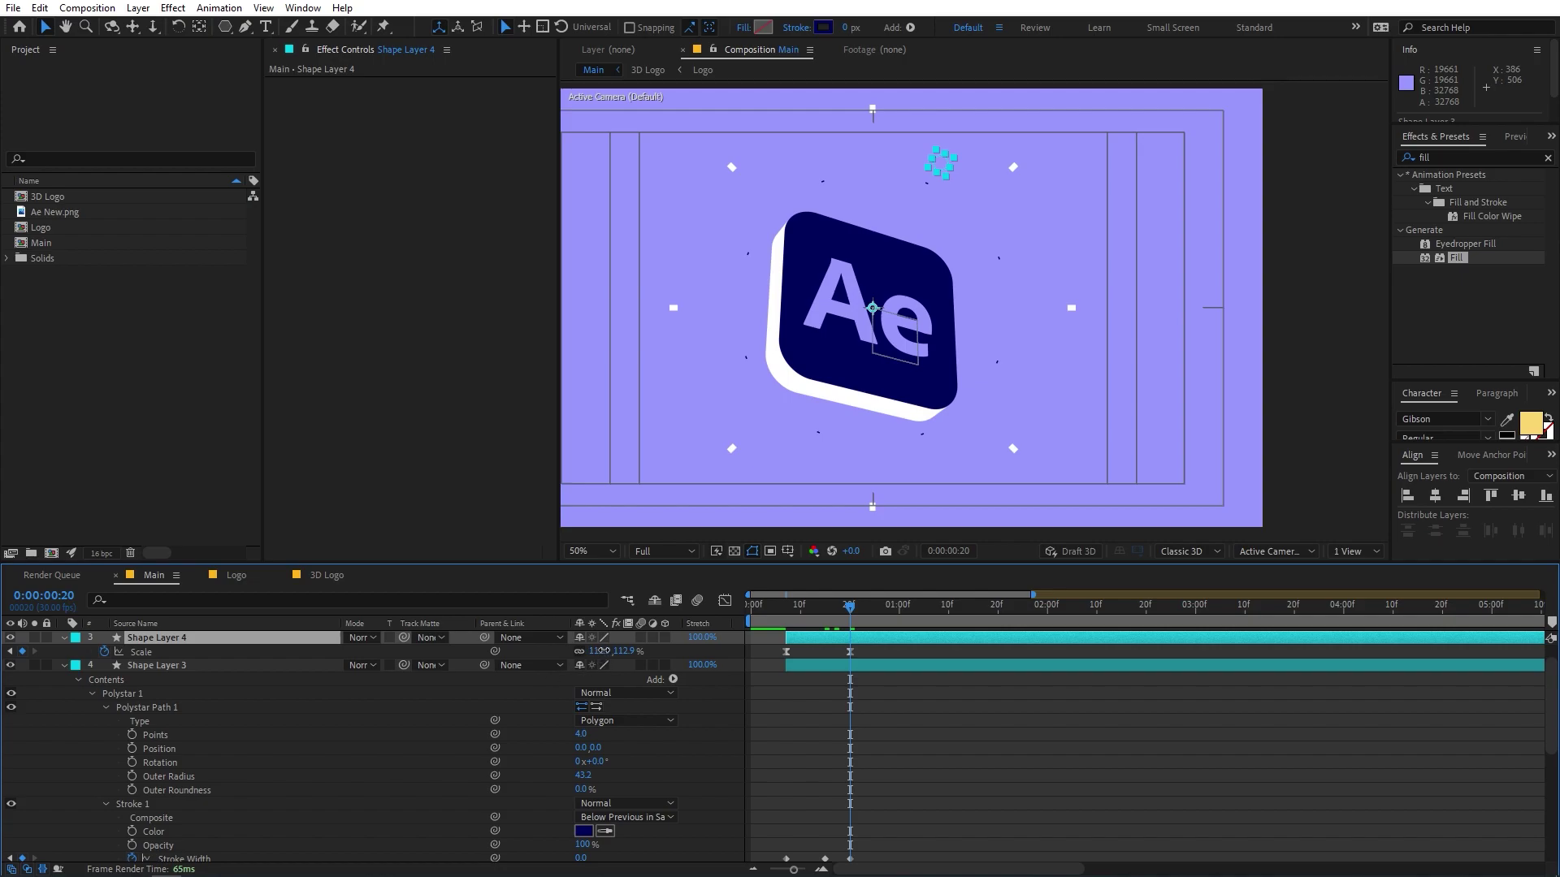
pyautogui.click(850, 651)
pyautogui.click(829, 612)
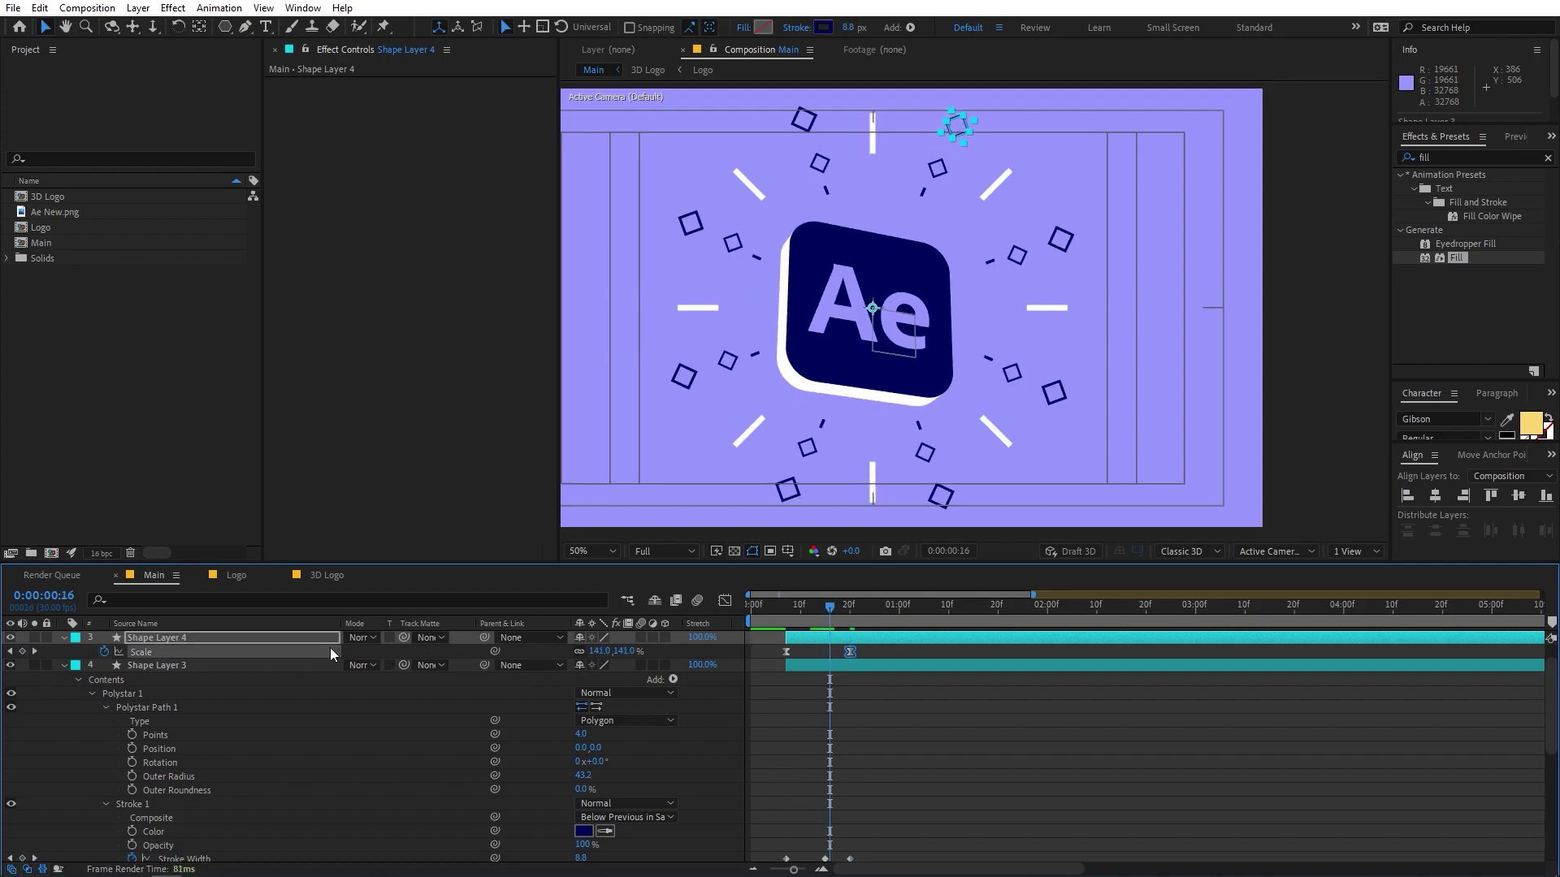
# Rotate Shape Layer 4 to 43° and change its stroke color to white
pyautogui.press('r')
pyautogui.moveTo(598, 651); pyautogui.dragTo(613, 651)
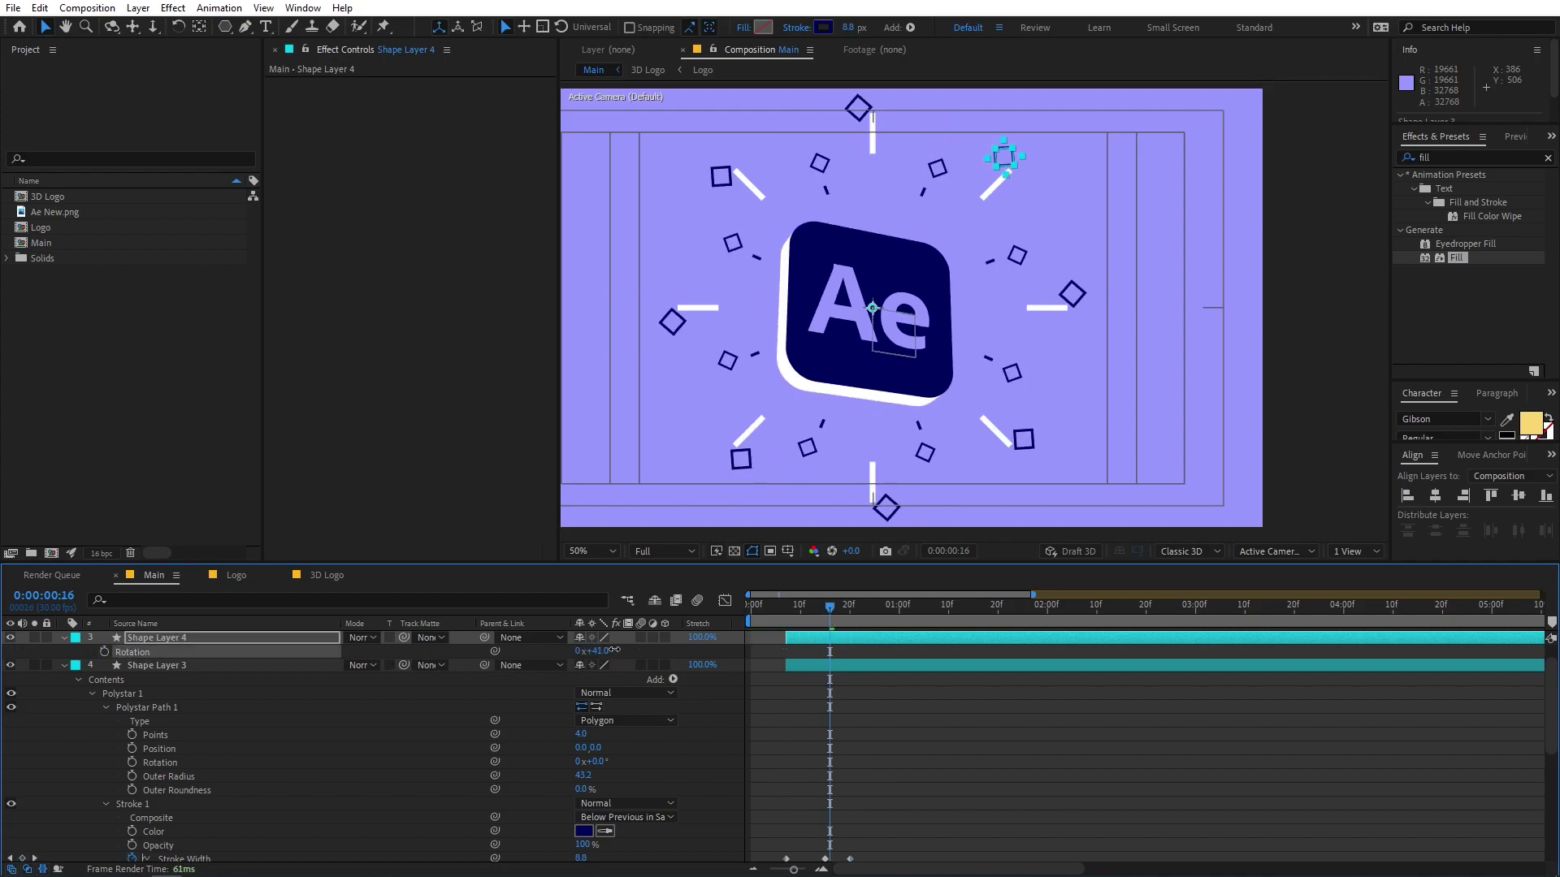
pyautogui.click(823, 27)
pyautogui.click(146, 367)
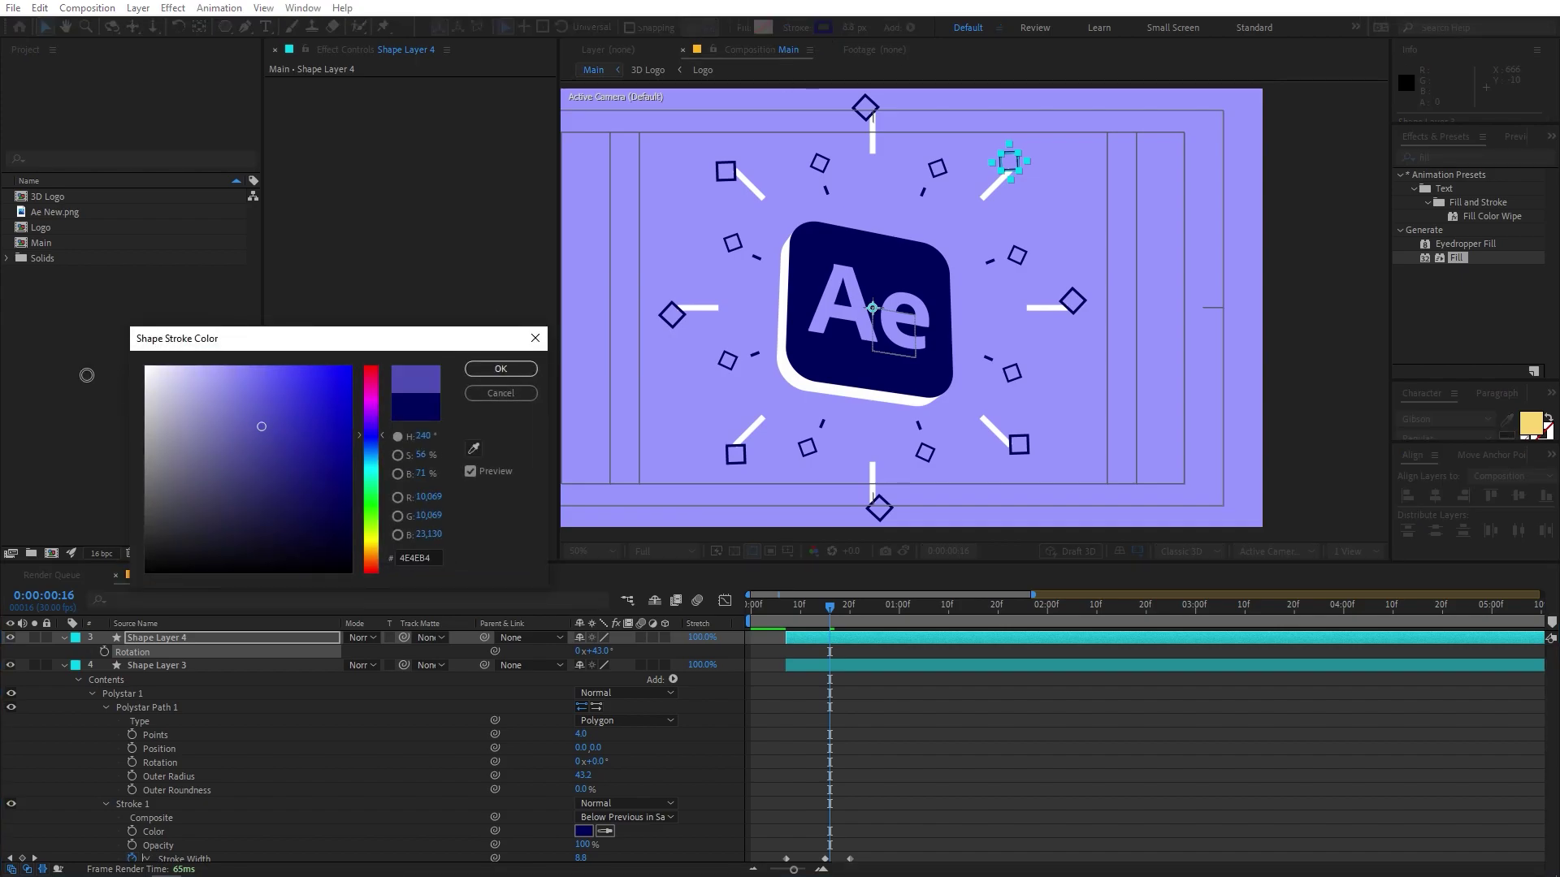
pyautogui.click(500, 368)
# Turn Shape Layer 4's squares into small circles, with Rotation 45.4° and final Scale 155.5%, and preview the animation
pyautogui.click(90, 665)
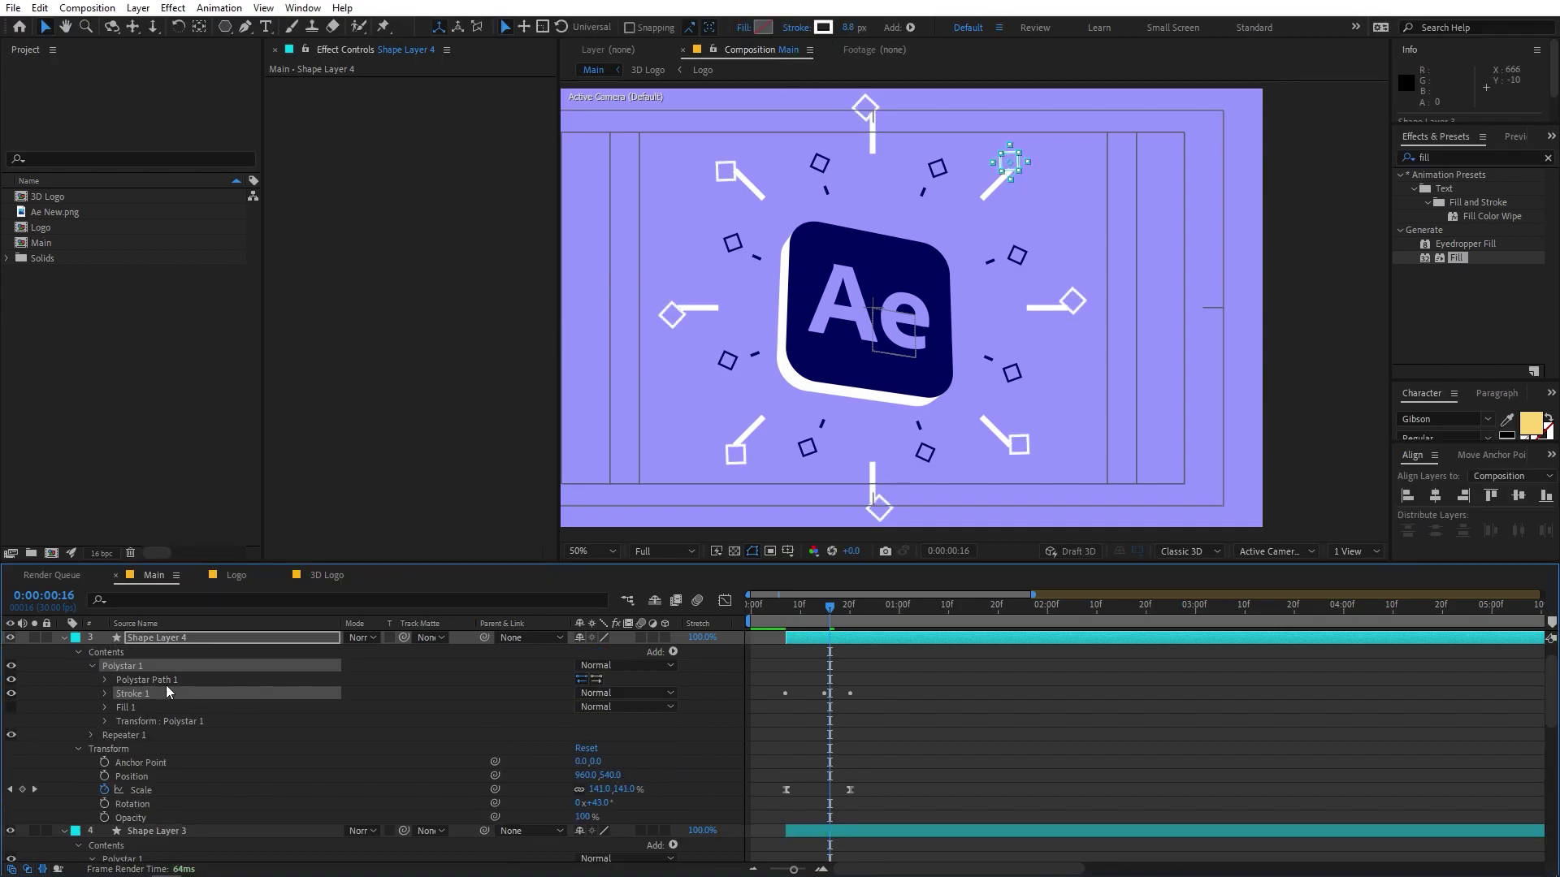
pyautogui.click(130, 775)
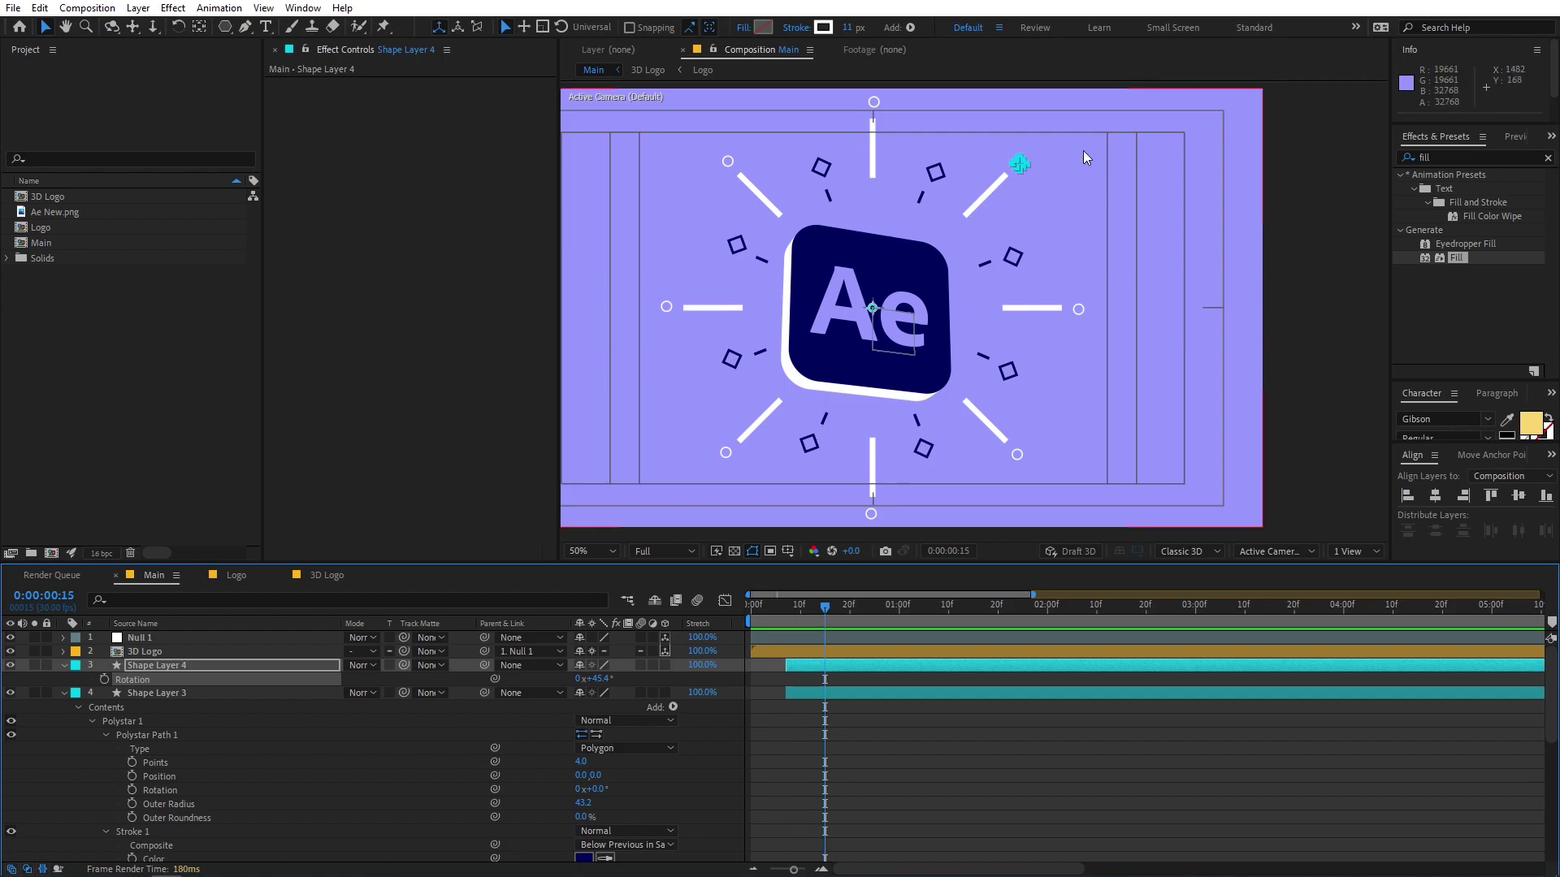
pyautogui.click(754, 610)
pyautogui.press('space')
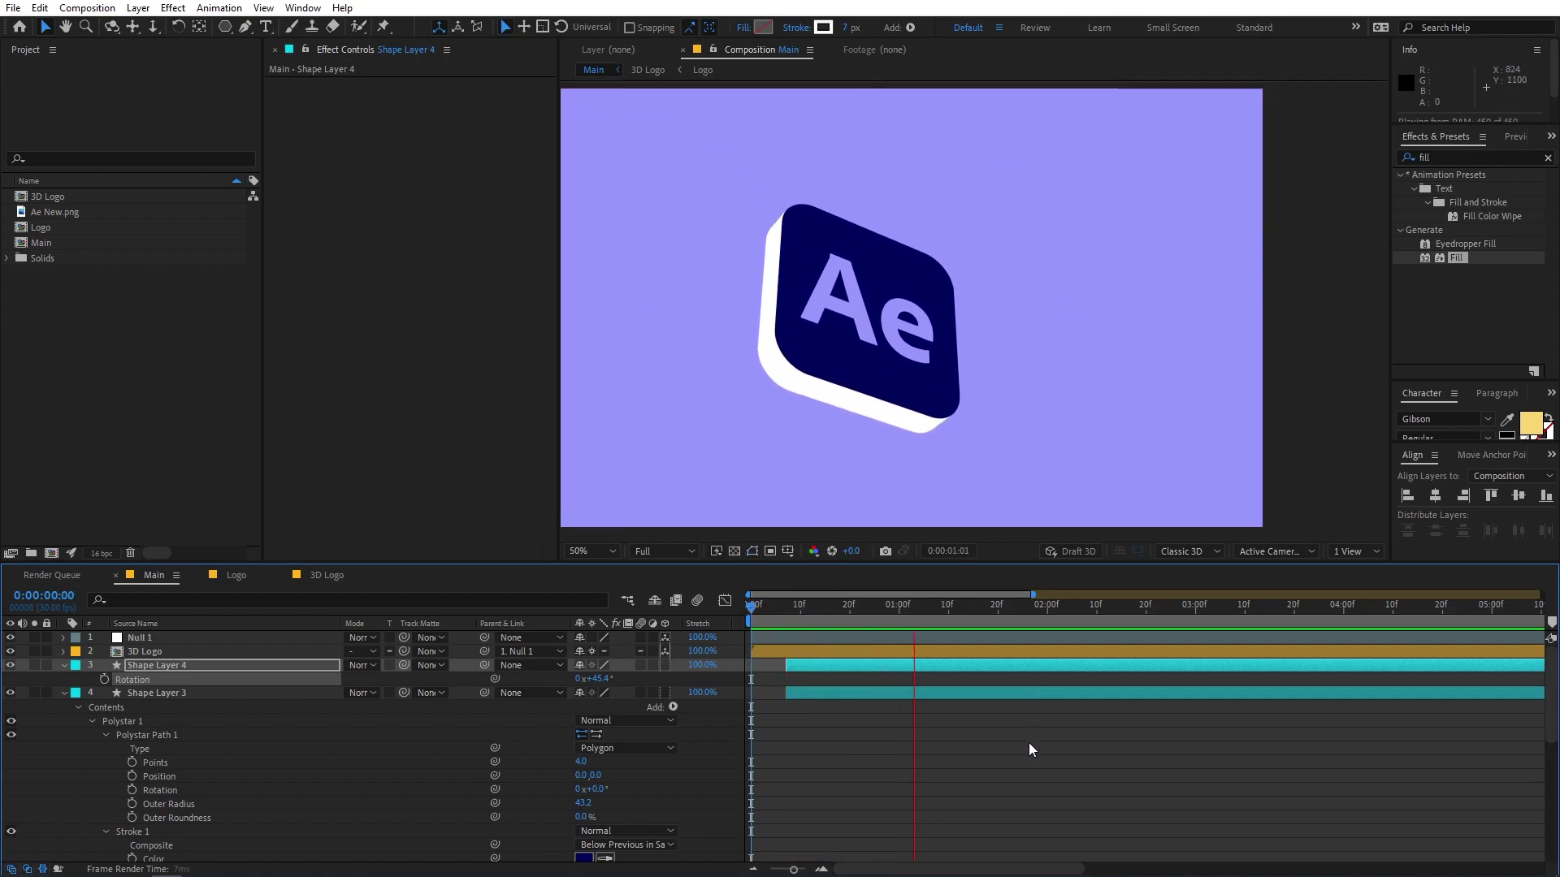
pyautogui.press('space')
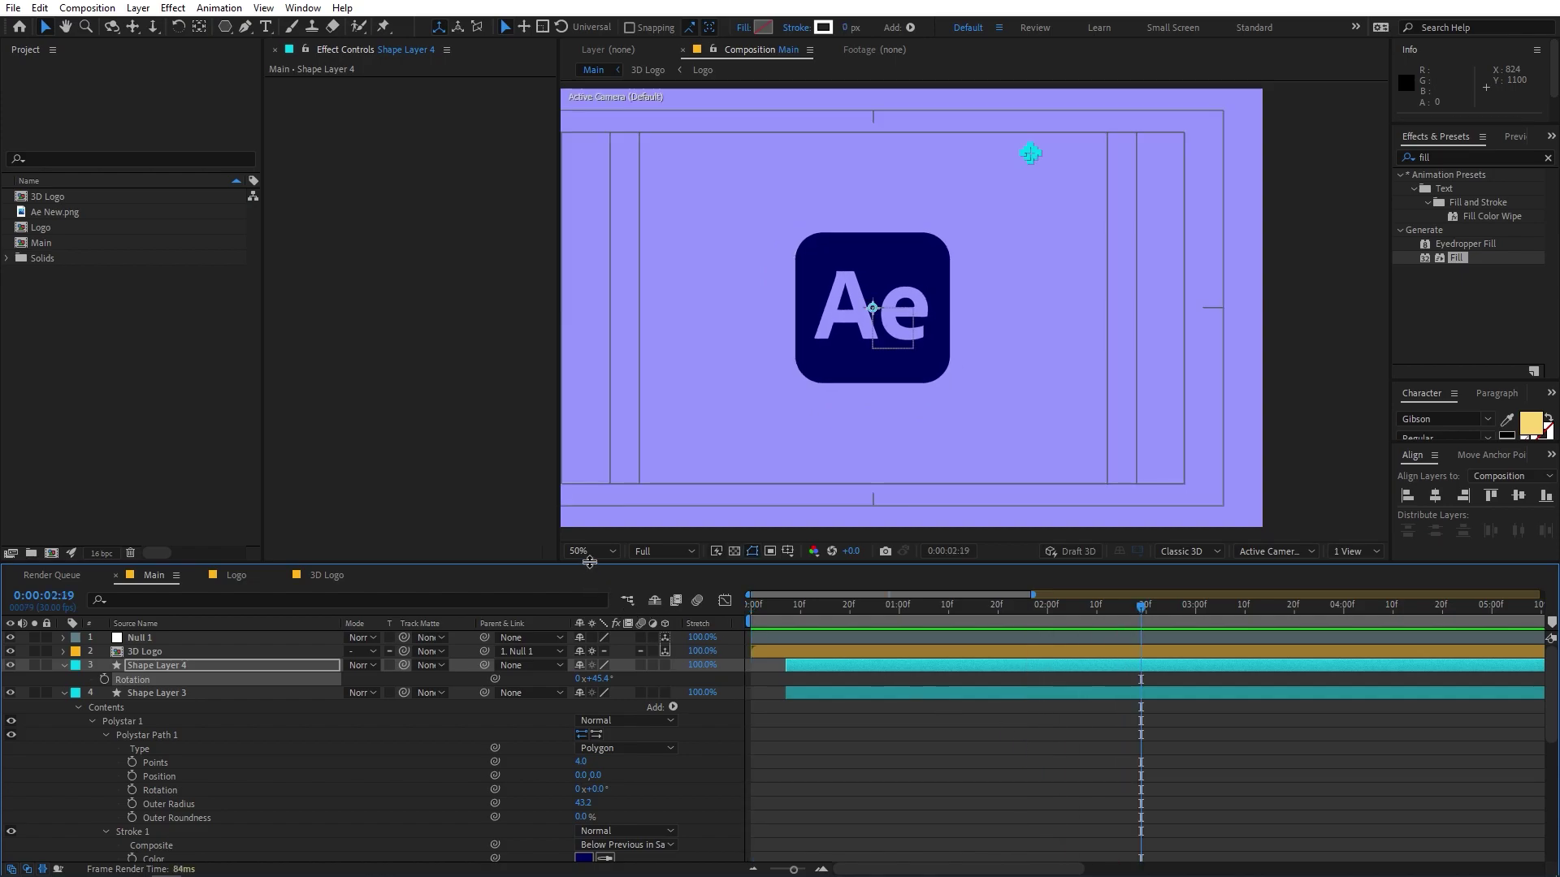
# Collapse the expanded properties of all layers in the Main composition
pyautogui.hotkey('ctrl', 'a')
pyautogui.press('u')
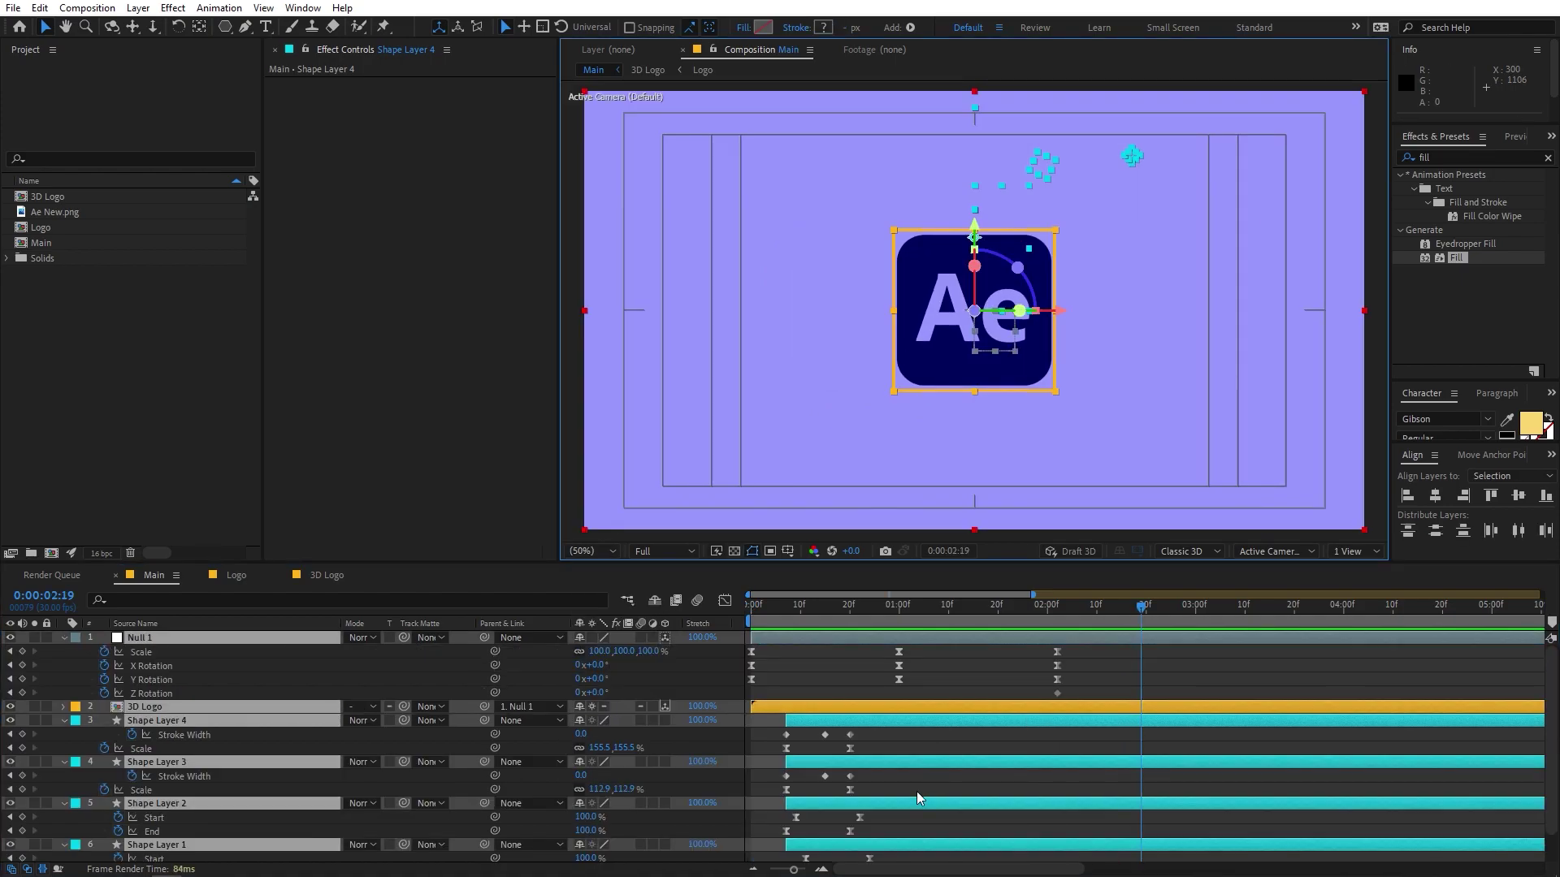
pyautogui.press('u')
pyautogui.click(917, 789)
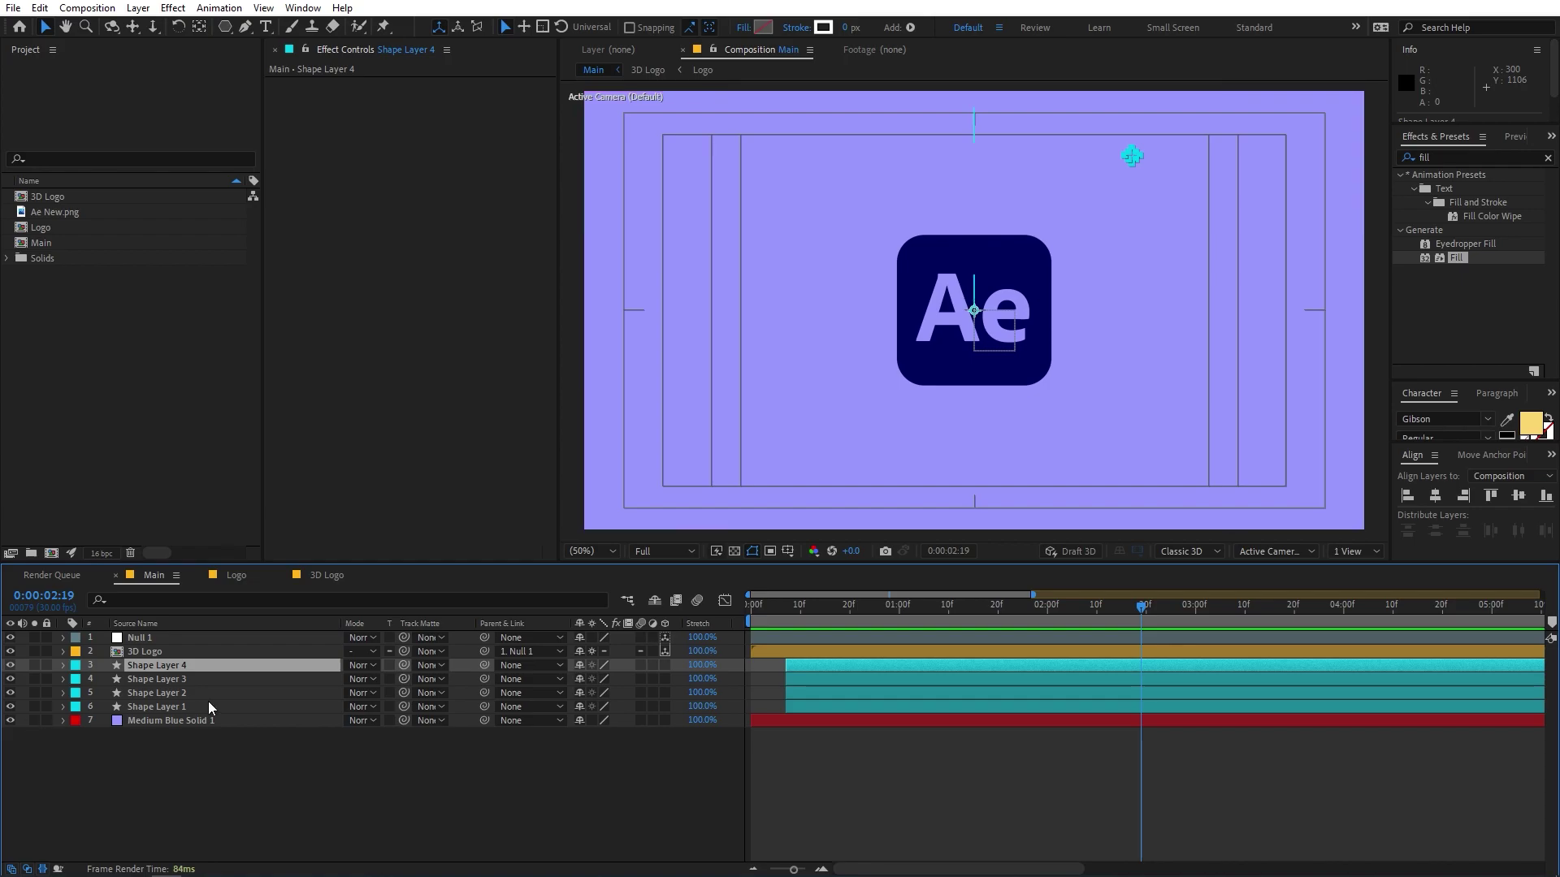
# Duplicate Shape Layers 1 through 4 and group the copies together above the originals
pyautogui.keyDown('shift'); pyautogui.click(179, 706); pyautogui.keyUp('shift')
pyautogui.hotkey('ctrl', 'd')
pyautogui.moveTo(172, 694); pyautogui.dragTo(176, 682)
# Shift the four duplicated shape layers to start at about 0:00:01:24, and preview the repeated burst
pyautogui.moveTo(801, 684); pyautogui.dragTo(977, 691)
pyautogui.press('space')
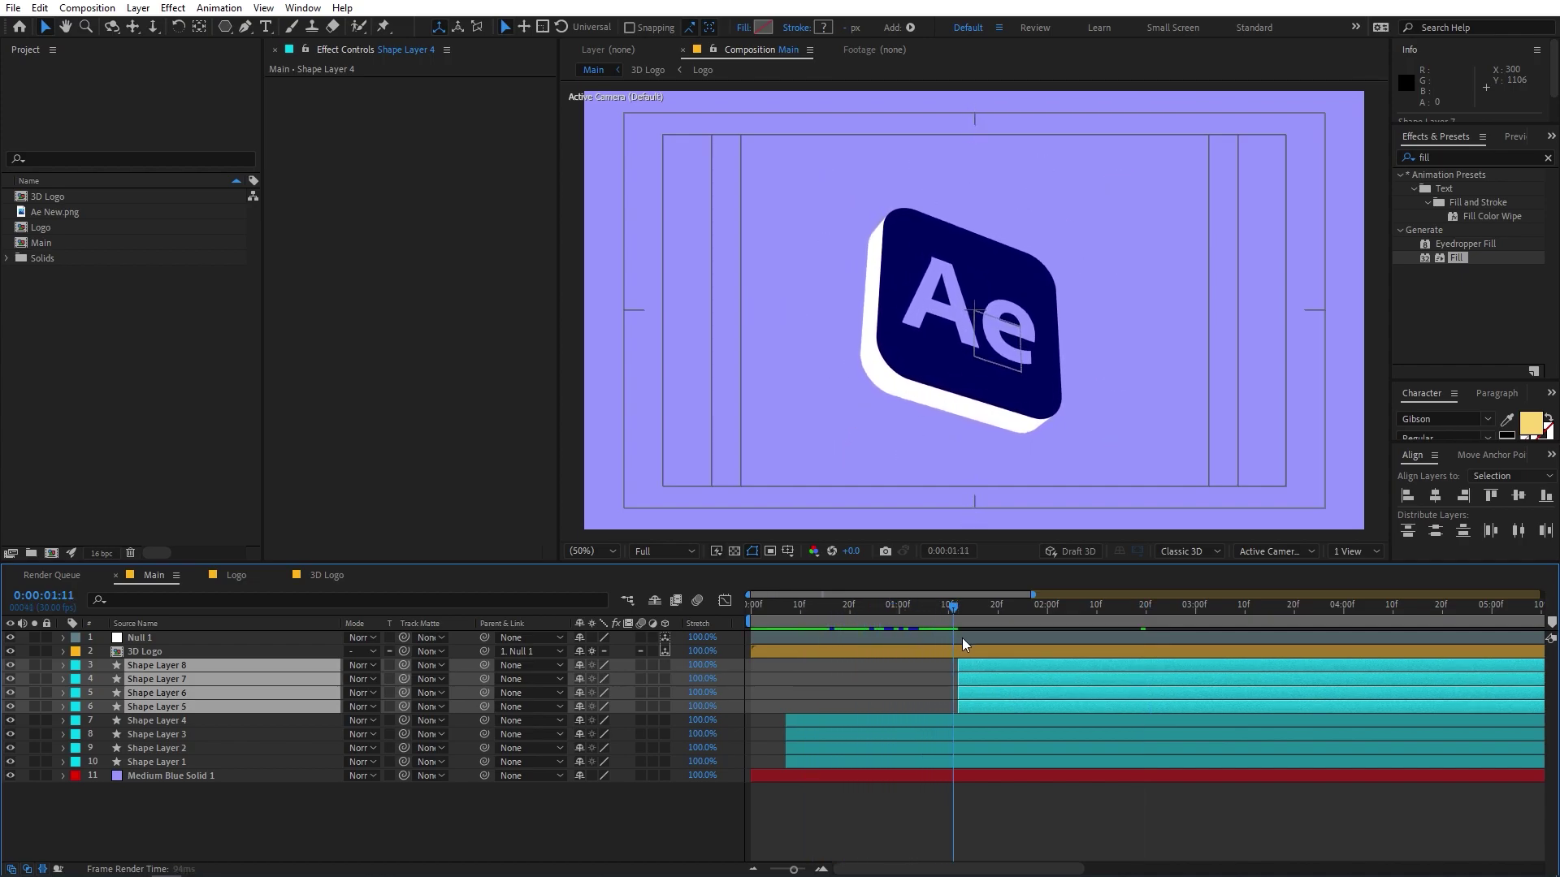
pyautogui.moveTo(963, 687); pyautogui.dragTo(1021, 687)
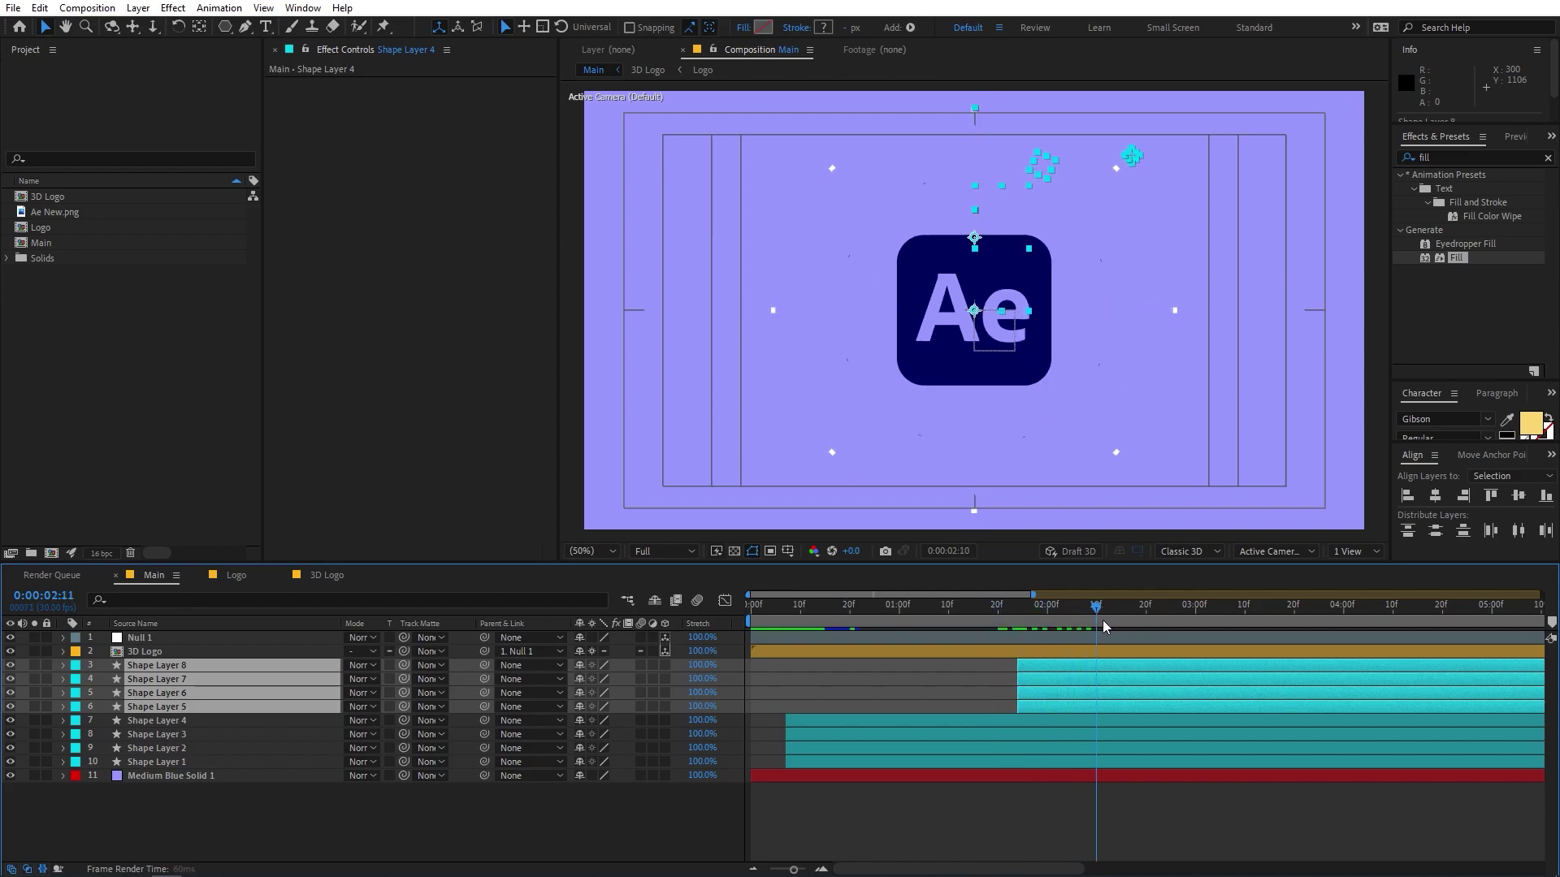
pyautogui.click(839, 708)
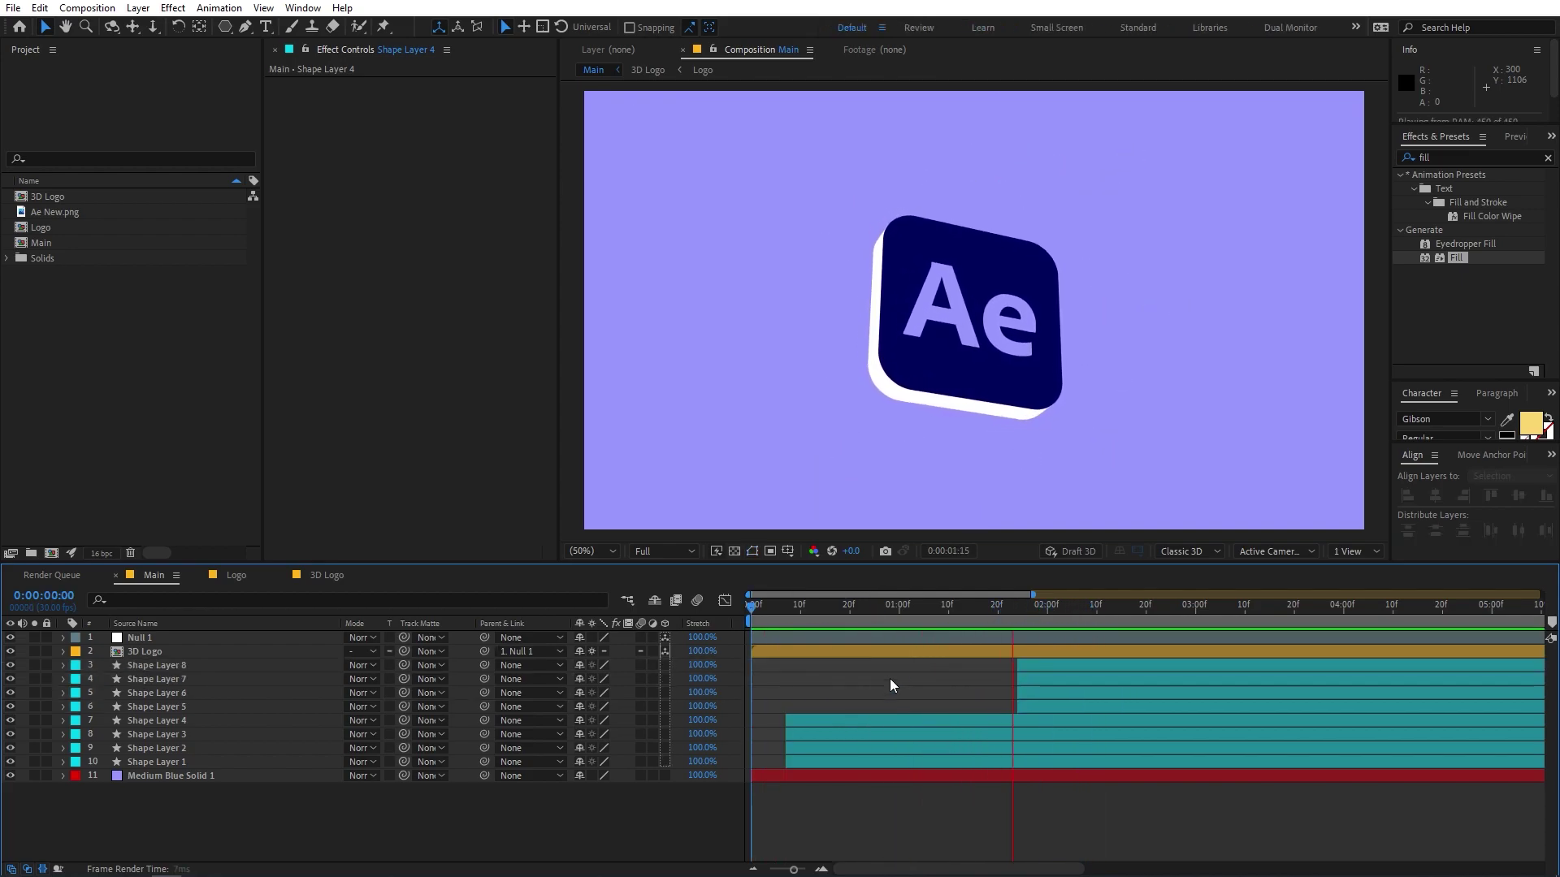
pyautogui.moveTo(1280, 612); pyautogui.dragTo(1167, 664)
# Replace Ae New.png with yt logo.png at 91.8% scale in the Logo composition nested inside 3D Logo, hiding the original image
pyautogui.click(191, 652)
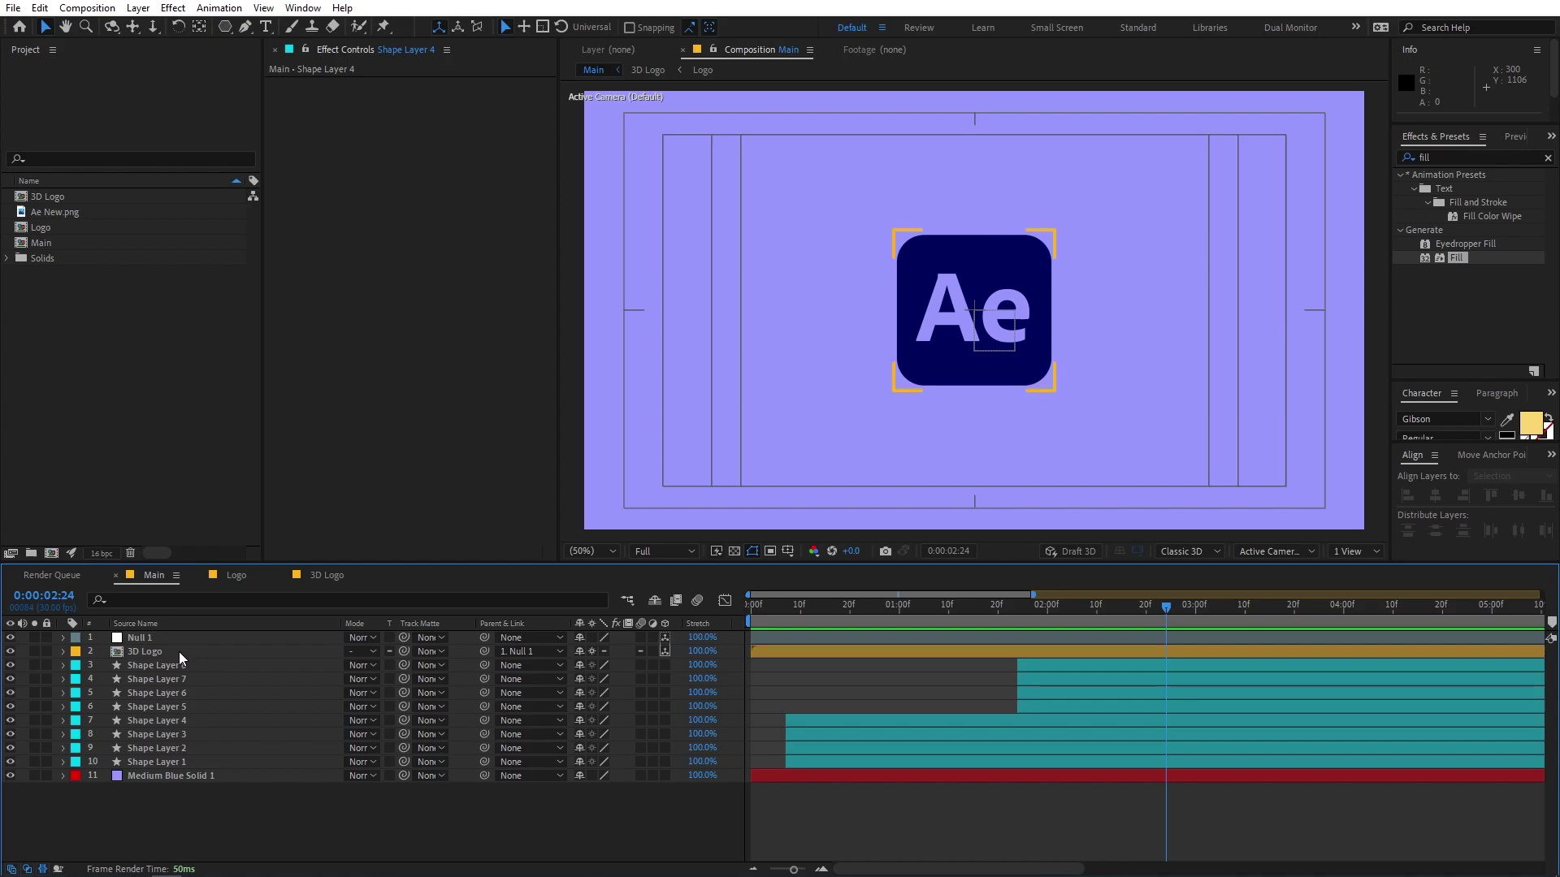
pyautogui.doubleClick(179, 651)
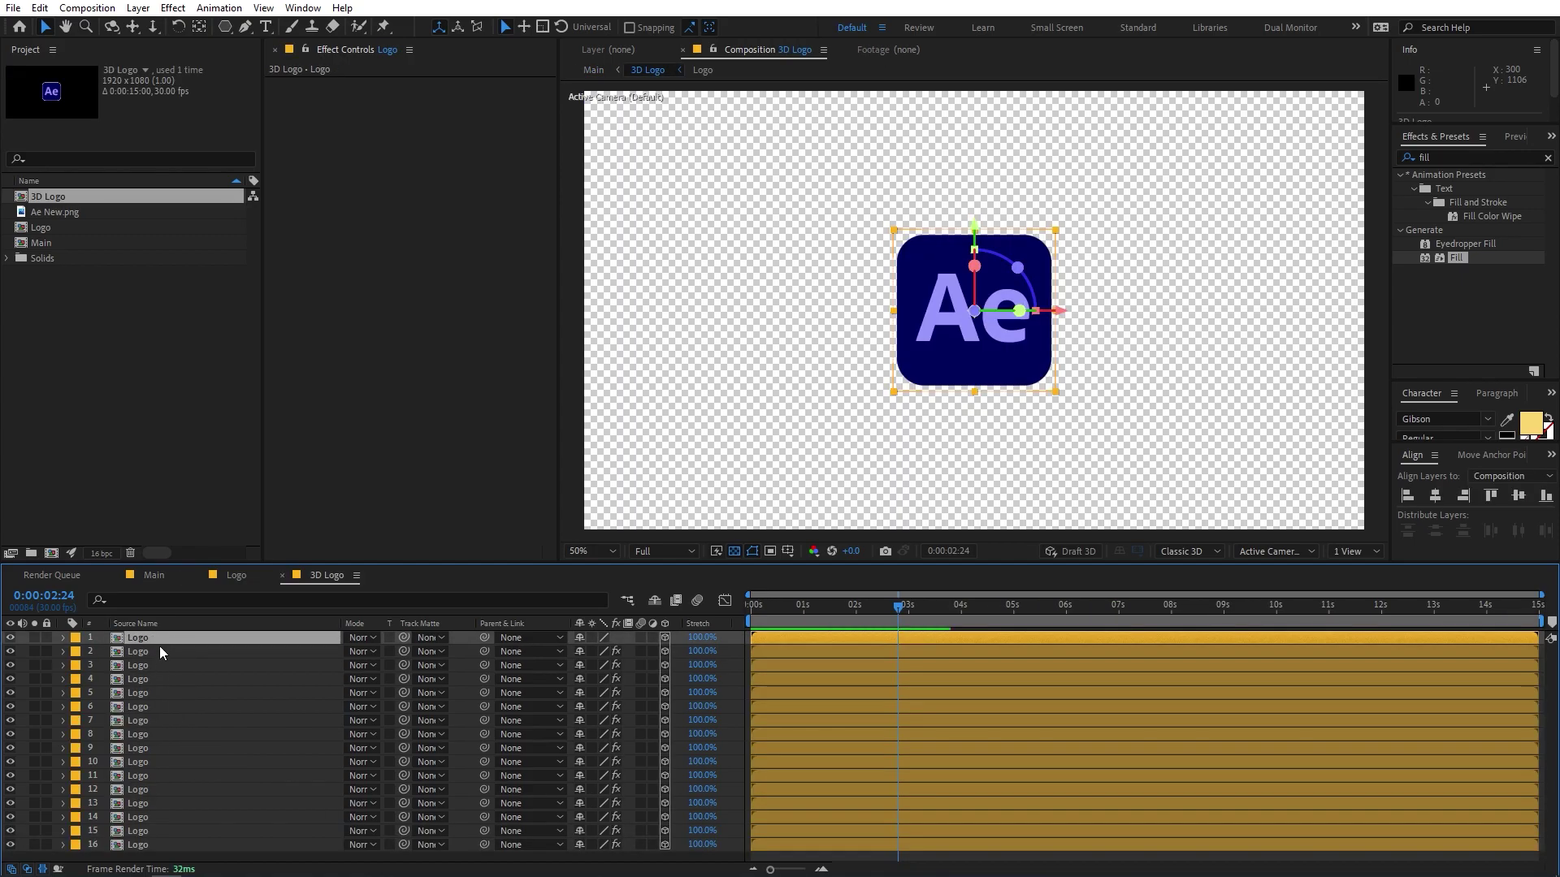
pyautogui.doubleClick(162, 637)
pyautogui.moveTo(55, 270); pyautogui.dragTo(152, 641)
pyautogui.moveTo(600, 651); pyautogui.dragTo(533, 651)
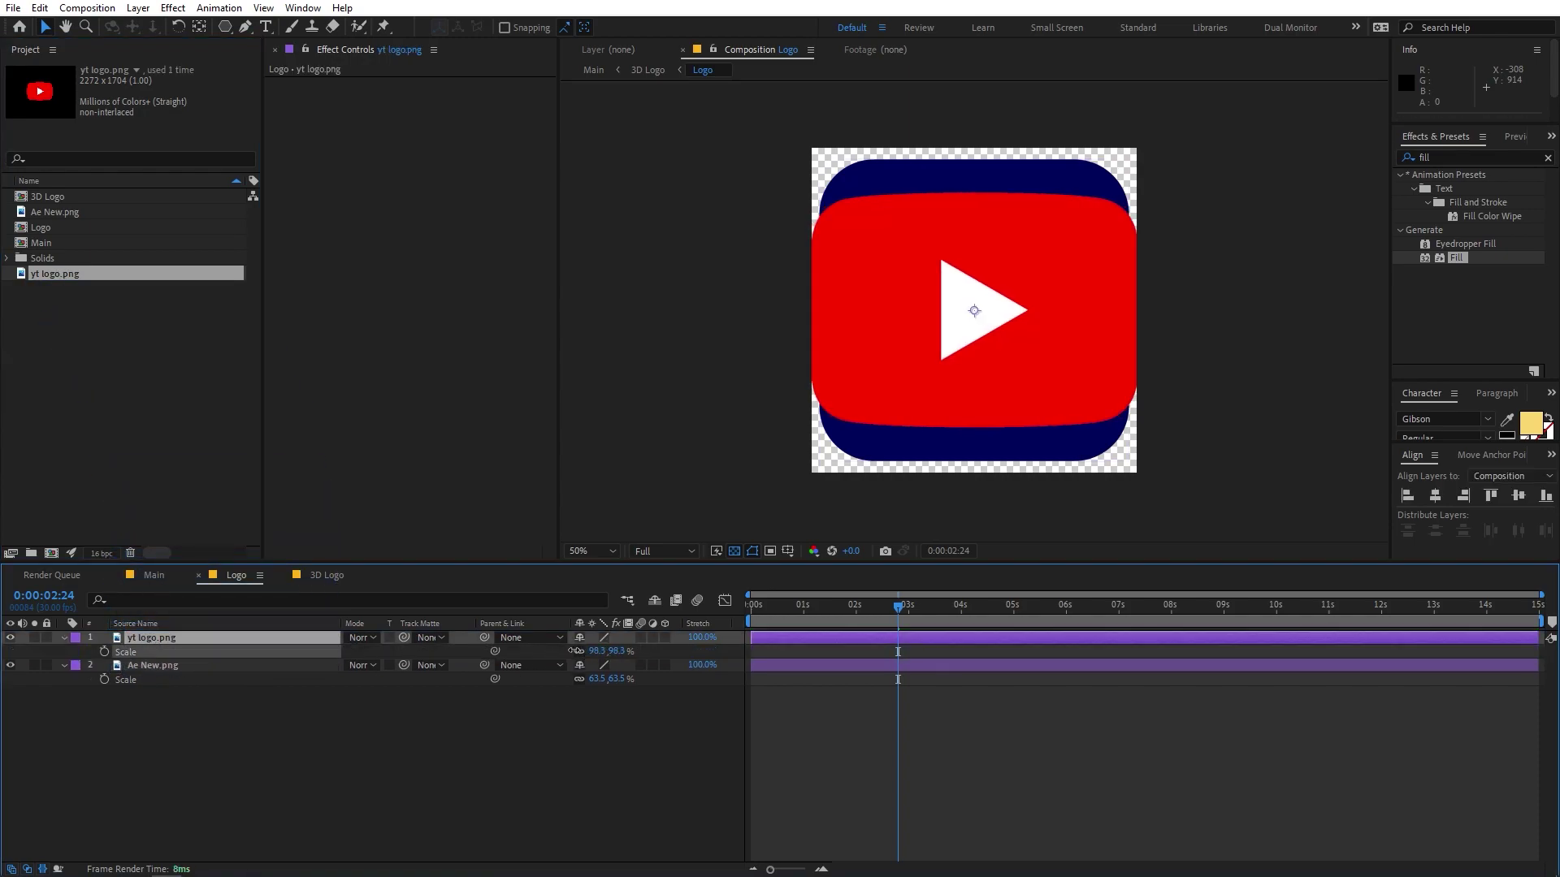
pyautogui.click(10, 665)
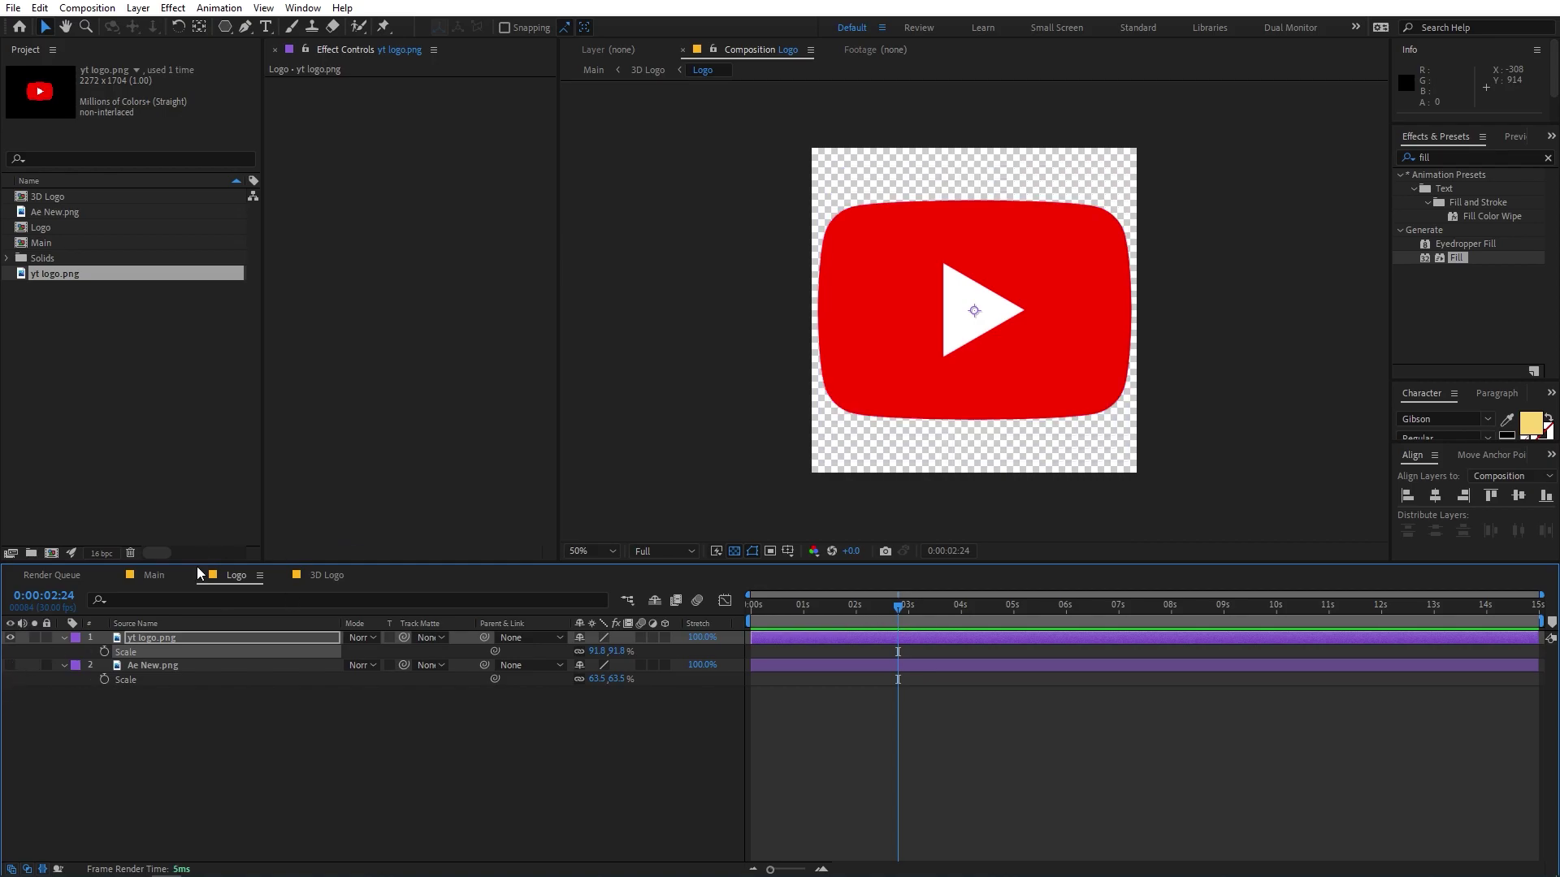
# Preview the Main composition from the beginning with the replaced logo
pyautogui.click(154, 576)
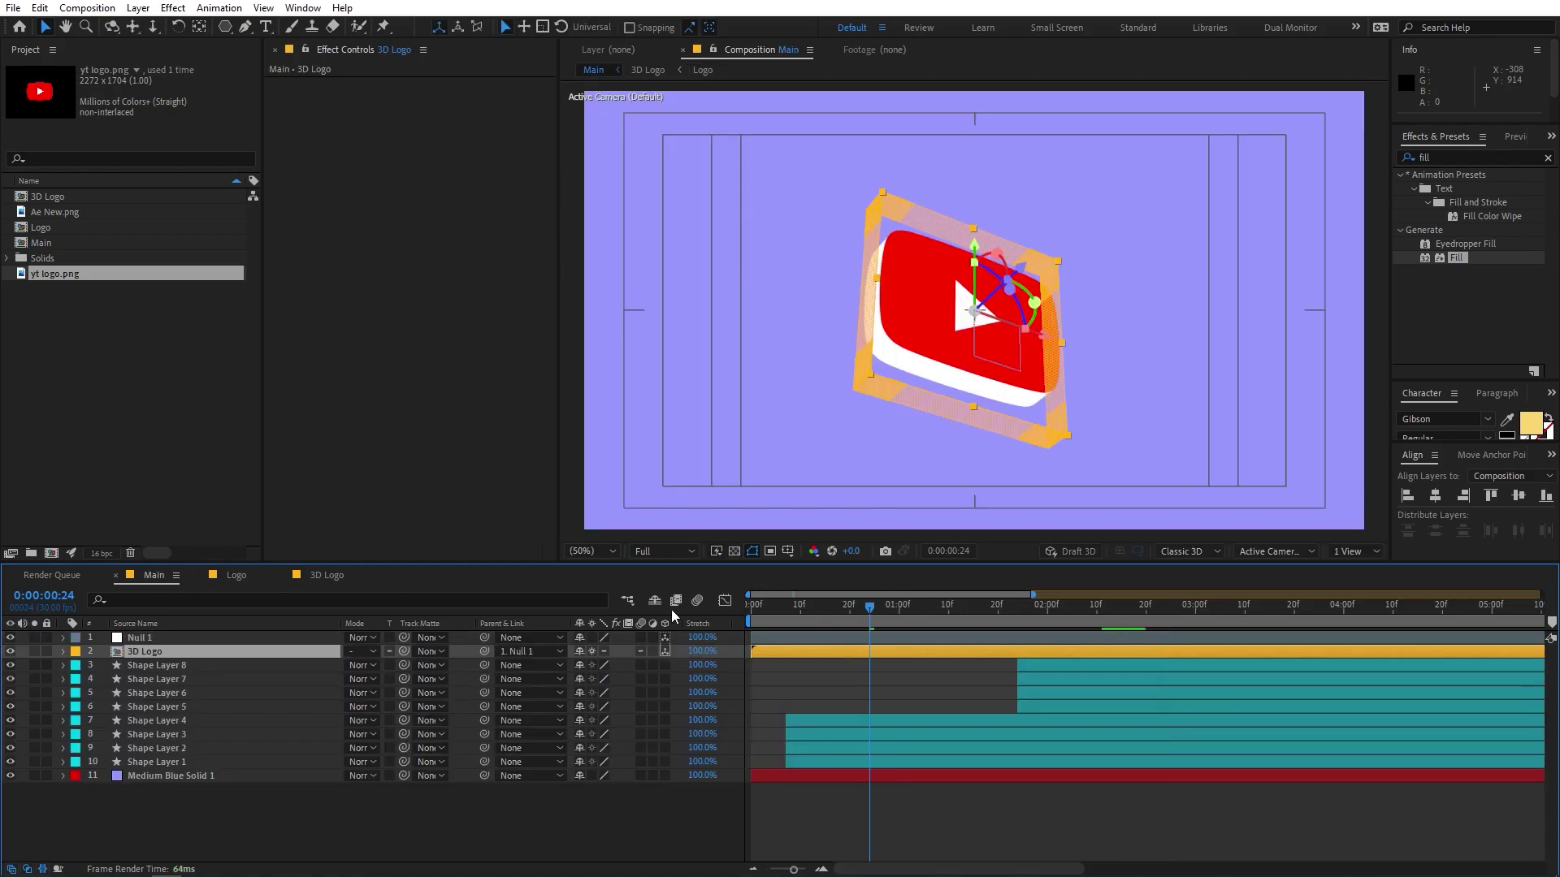
pyautogui.press('Home')
pyautogui.press('space')
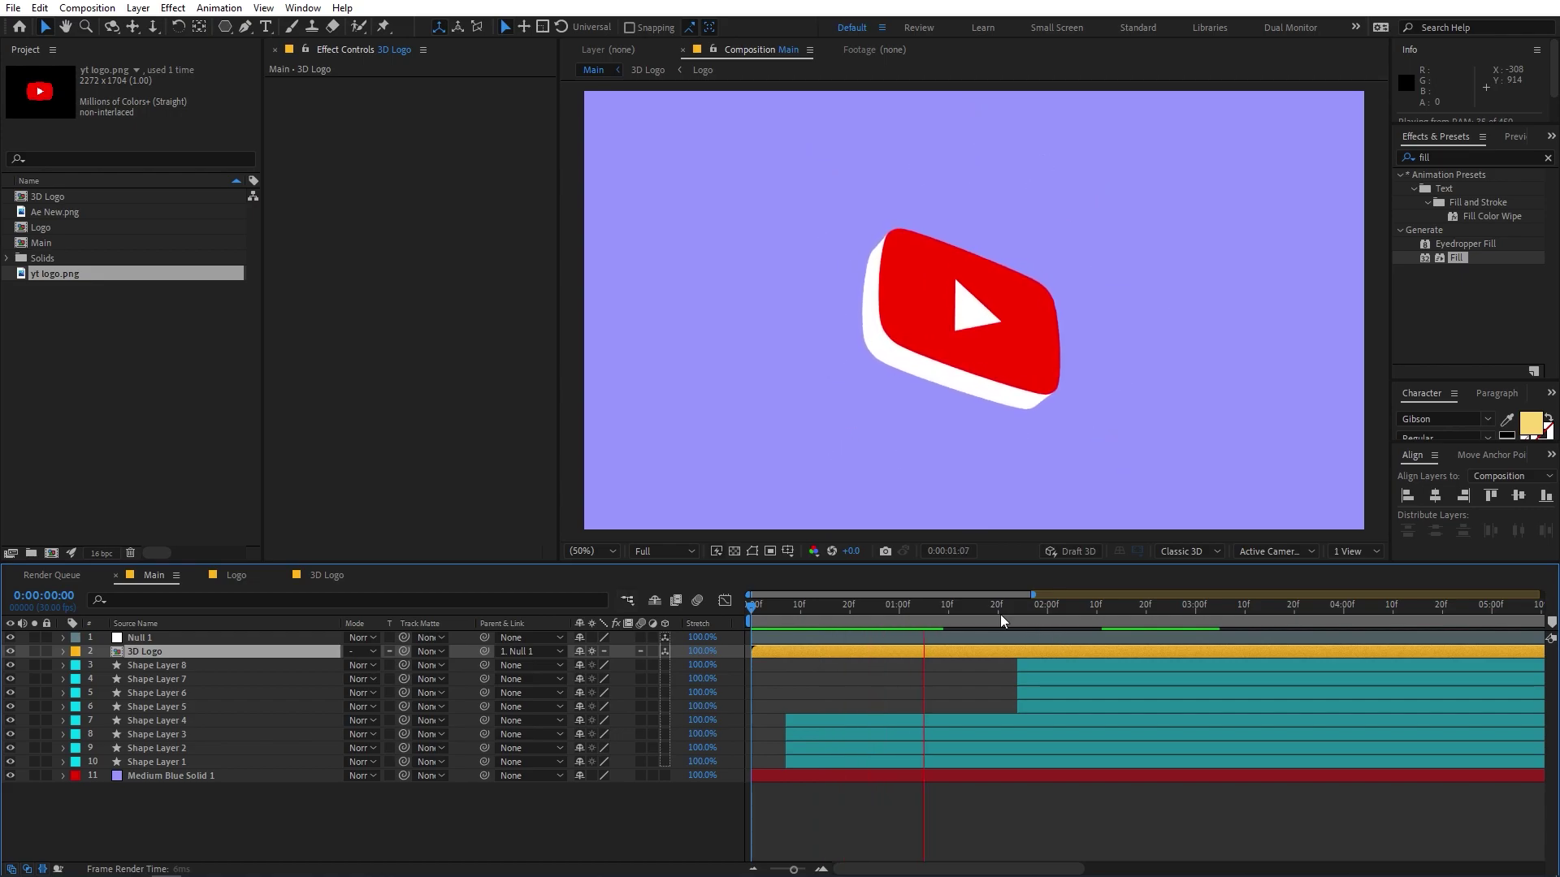
pyautogui.moveTo(967, 602); pyautogui.dragTo(1250, 624)
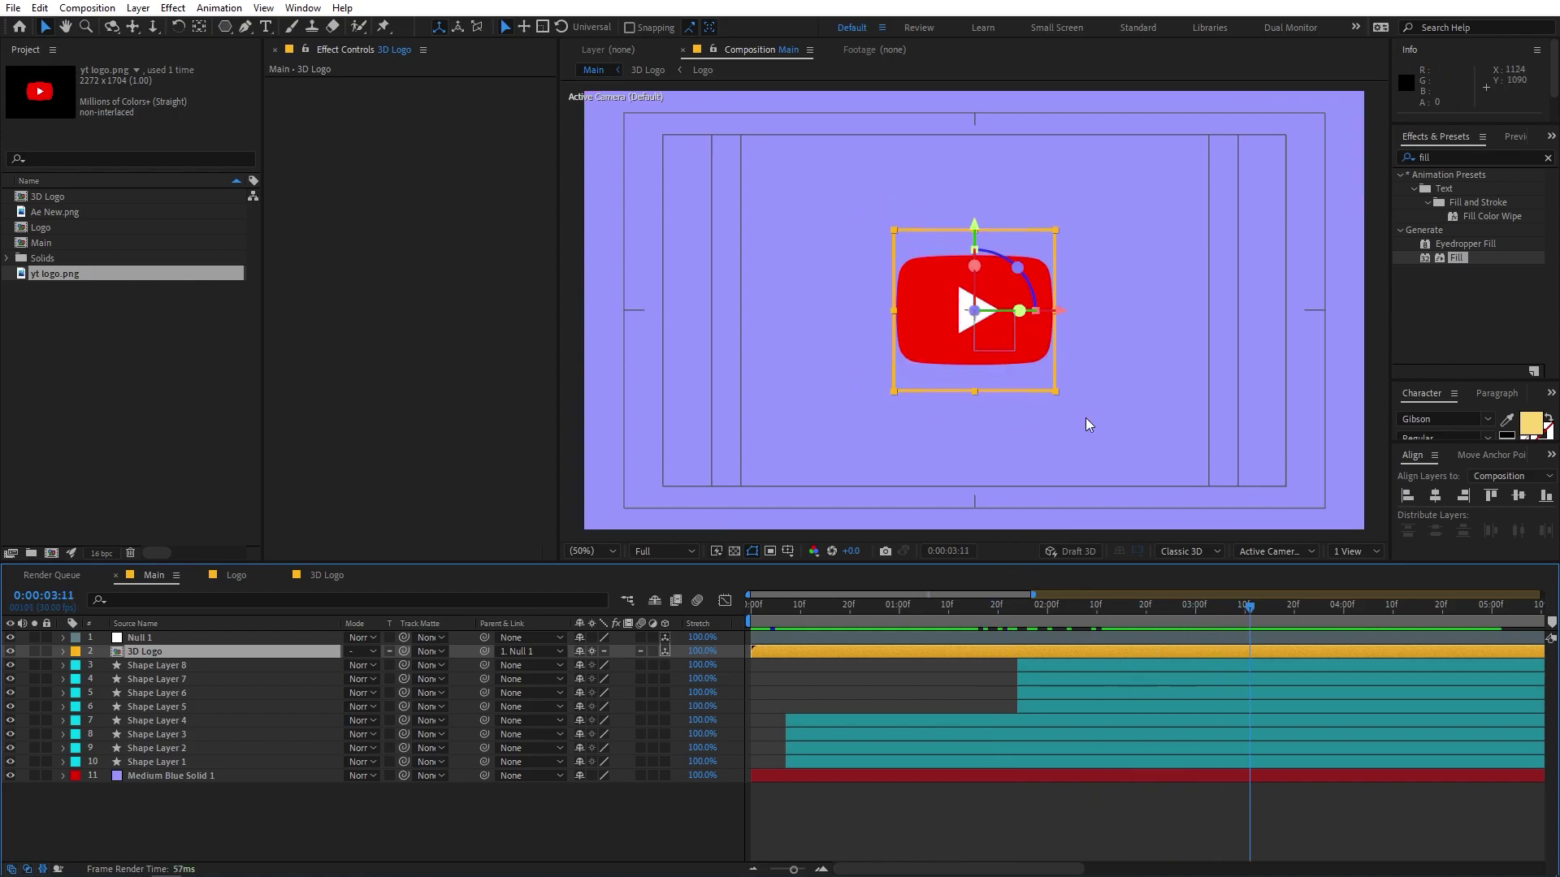
pyautogui.click(985, 822)
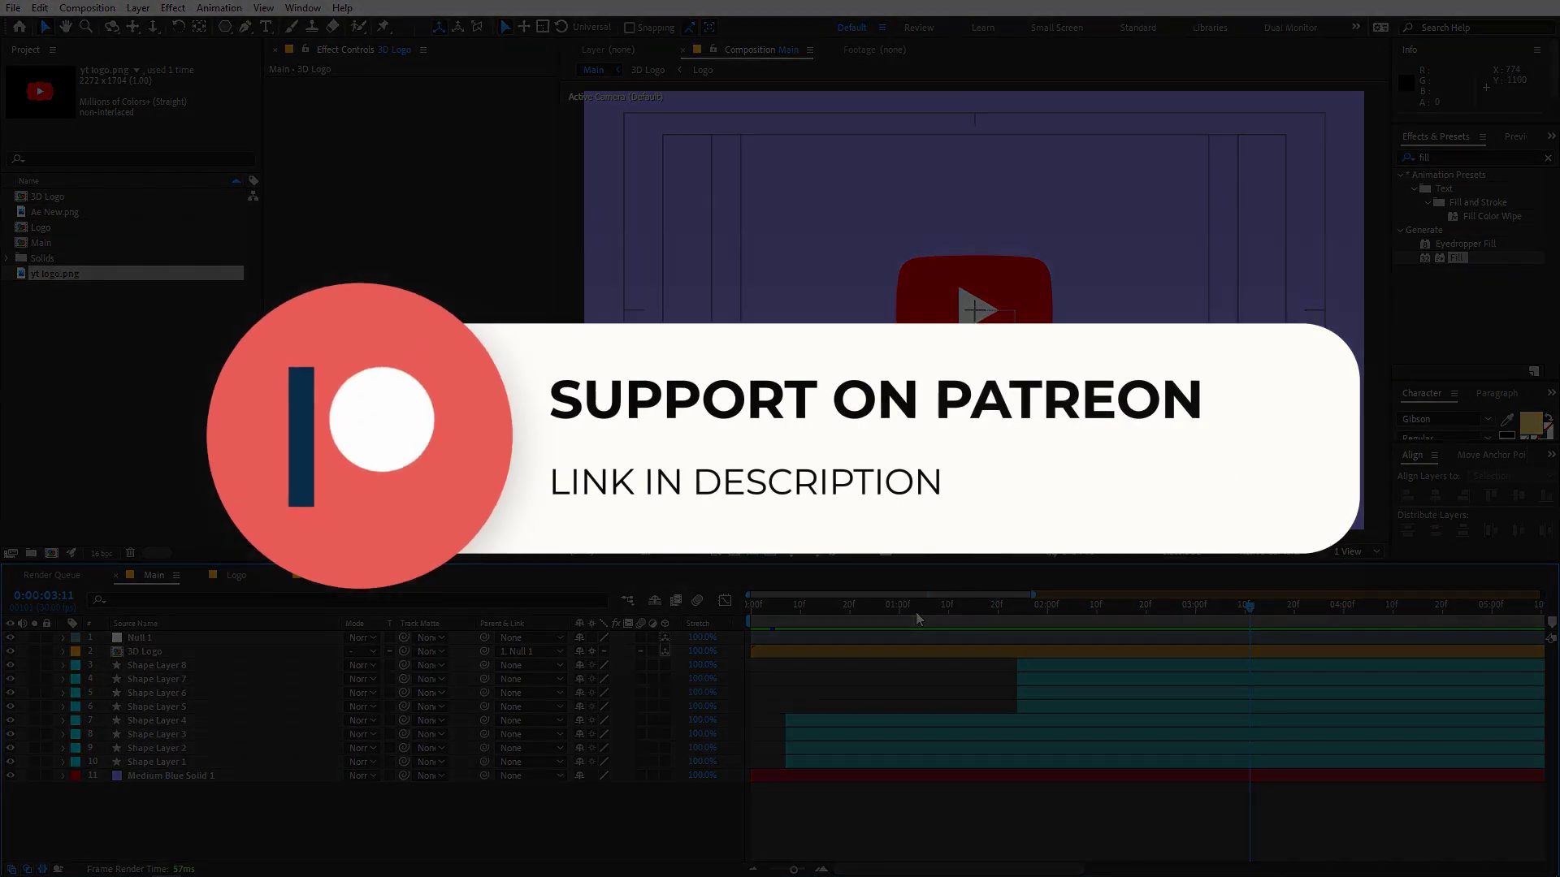